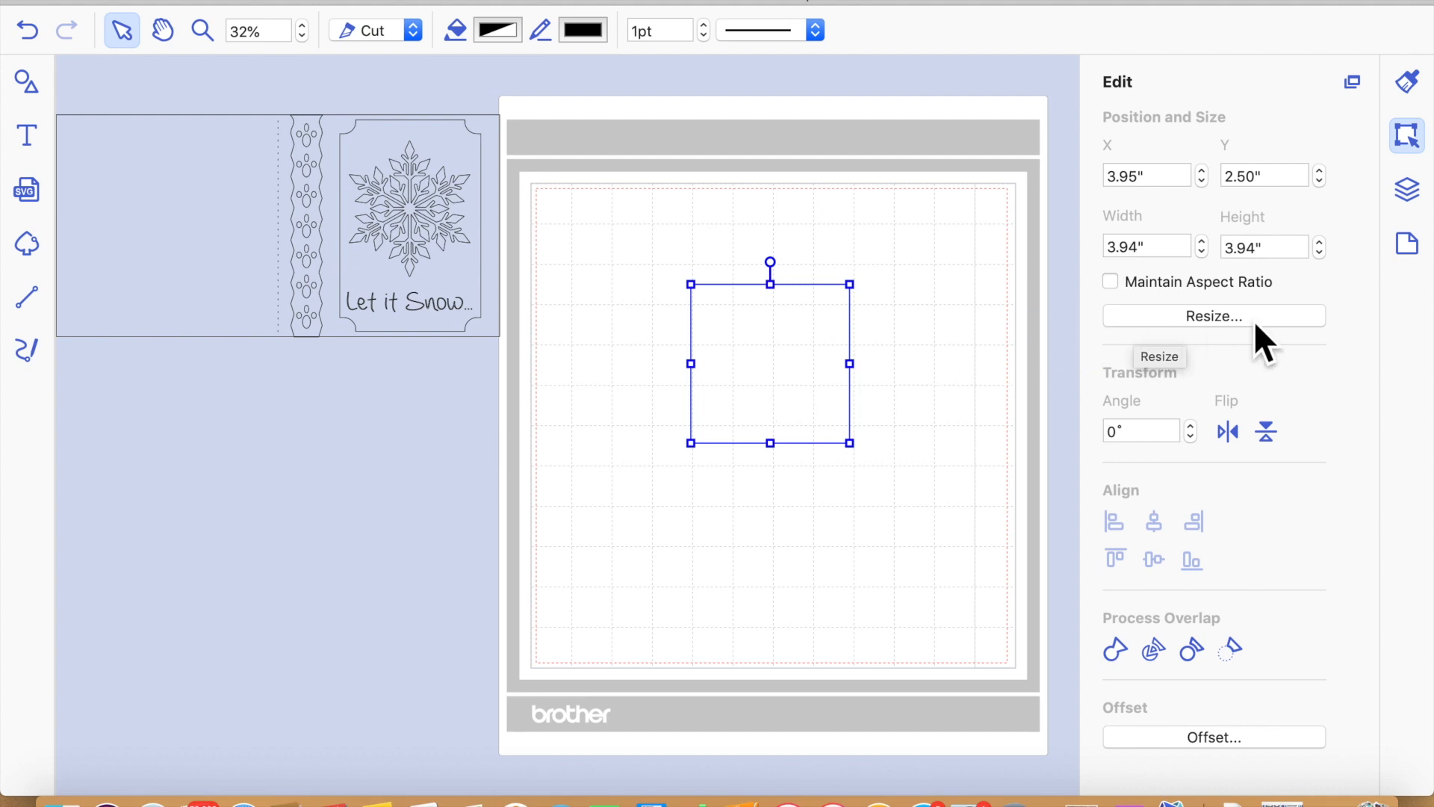
Resize the selected square to 11 by 5.5 inches and place it below the sample card, off the mat
{"action": "left_click_drag", "start_coordinate": [1165, 250], "coordinate": [1080, 256]}
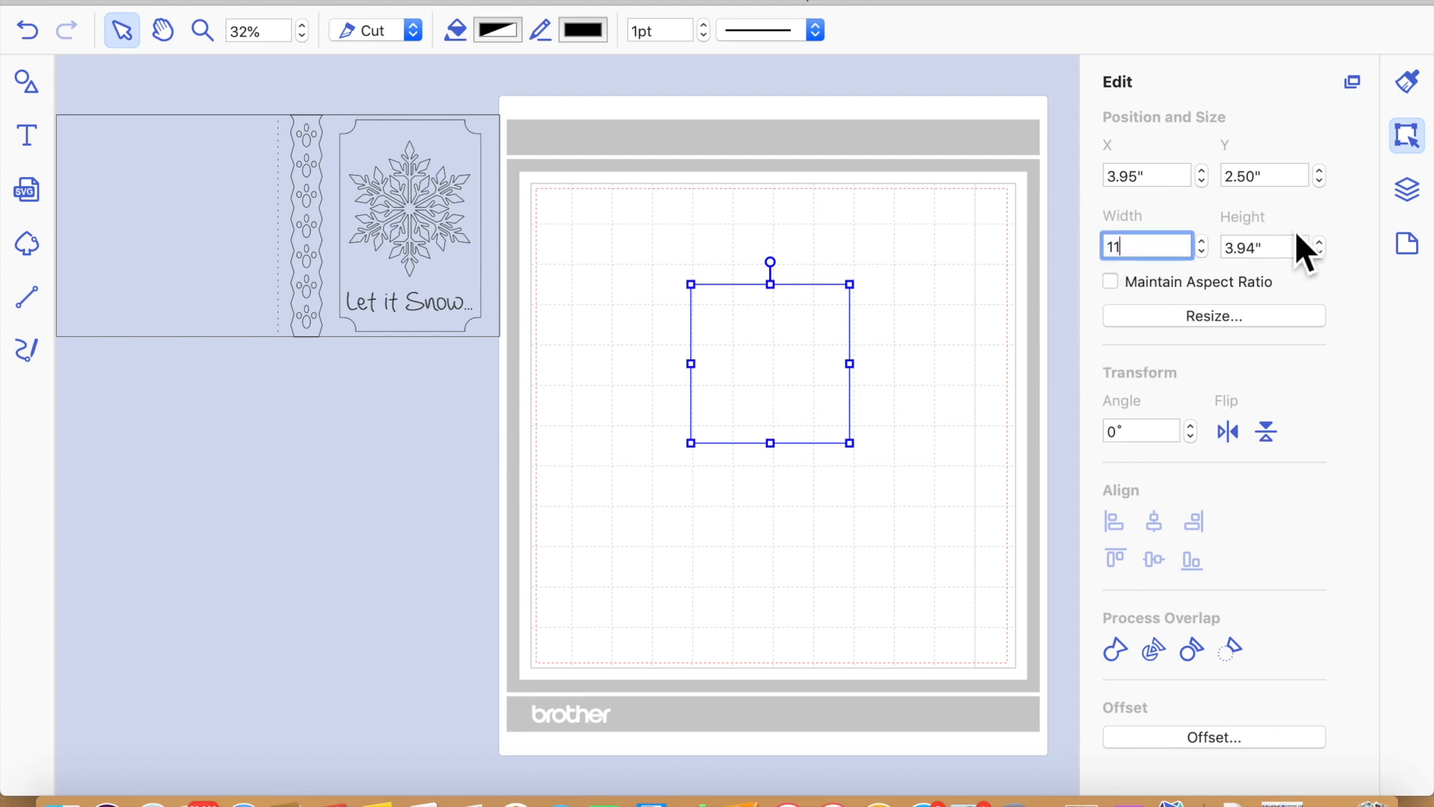
{"action": "type", "text": "11"}
{"action": "key", "text": "Return"}
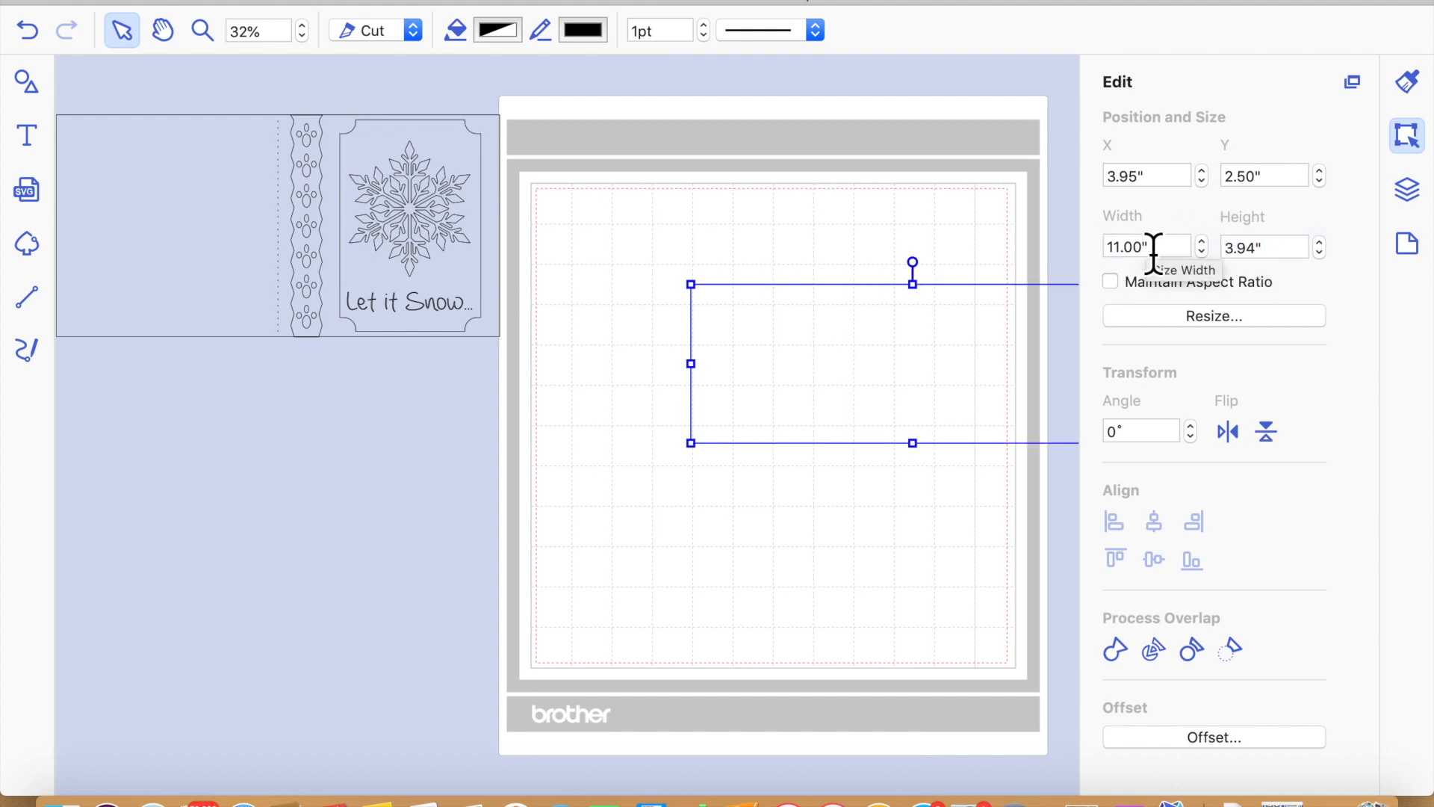
{"action": "left_click_drag", "start_coordinate": [1277, 249], "coordinate": [1182, 256]}
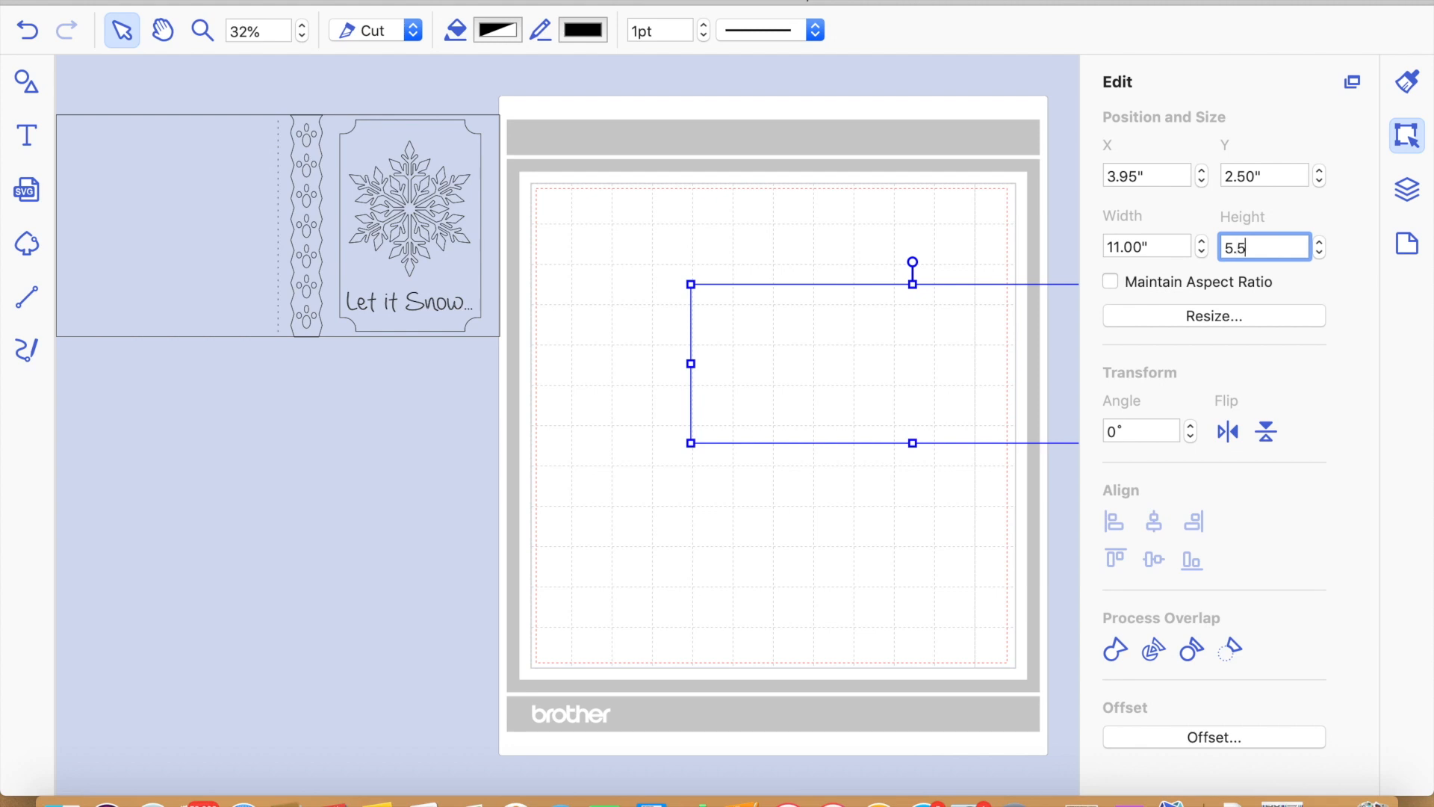
{"action": "type", "text": "5.5"}
{"action": "key", "text": "Return"}
{"action": "left_click_drag", "start_coordinate": [938, 368], "coordinate": [251, 491]}
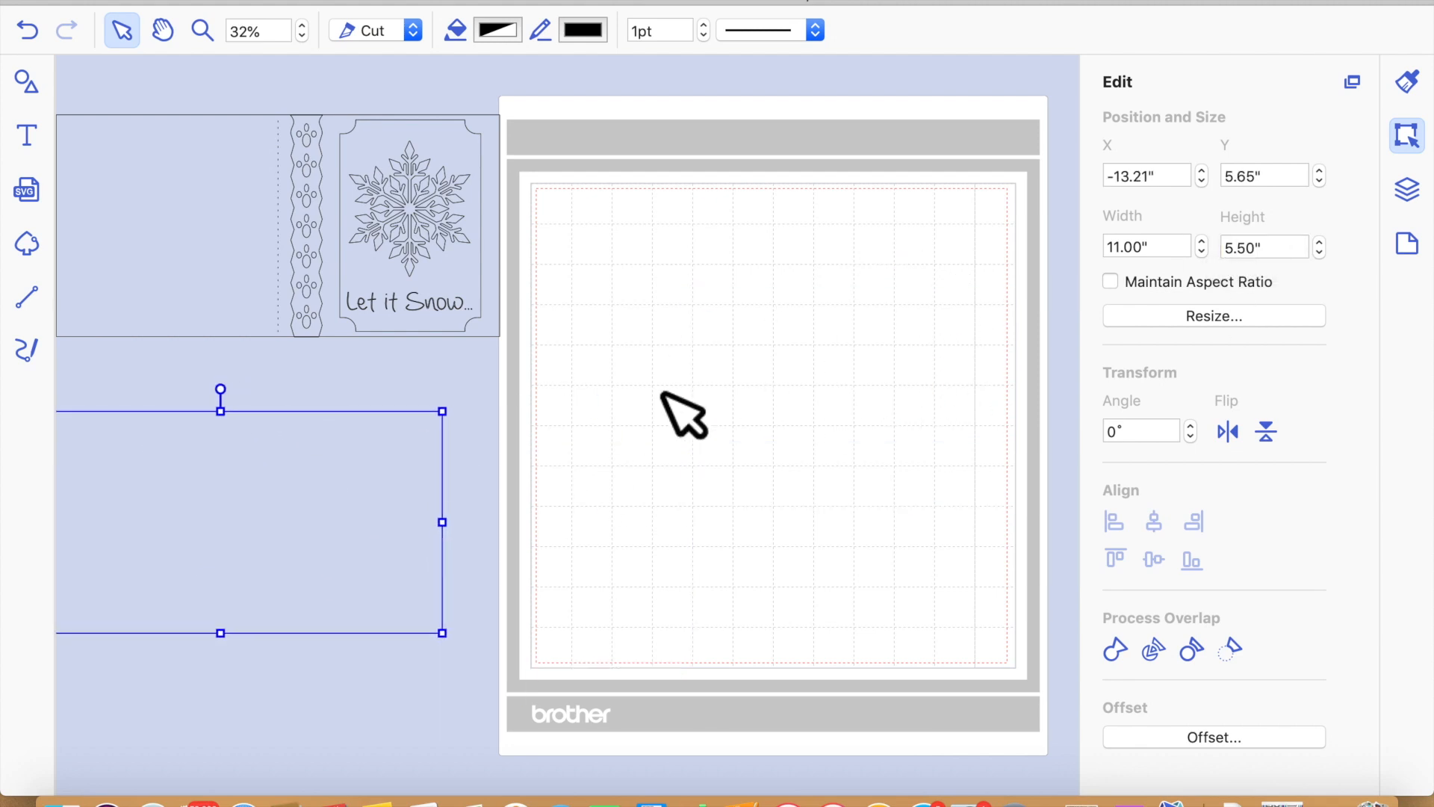
Add a new sharp-cornered square to the mat and move it toward the middle
{"action": "left_click", "coordinate": [27, 81]}
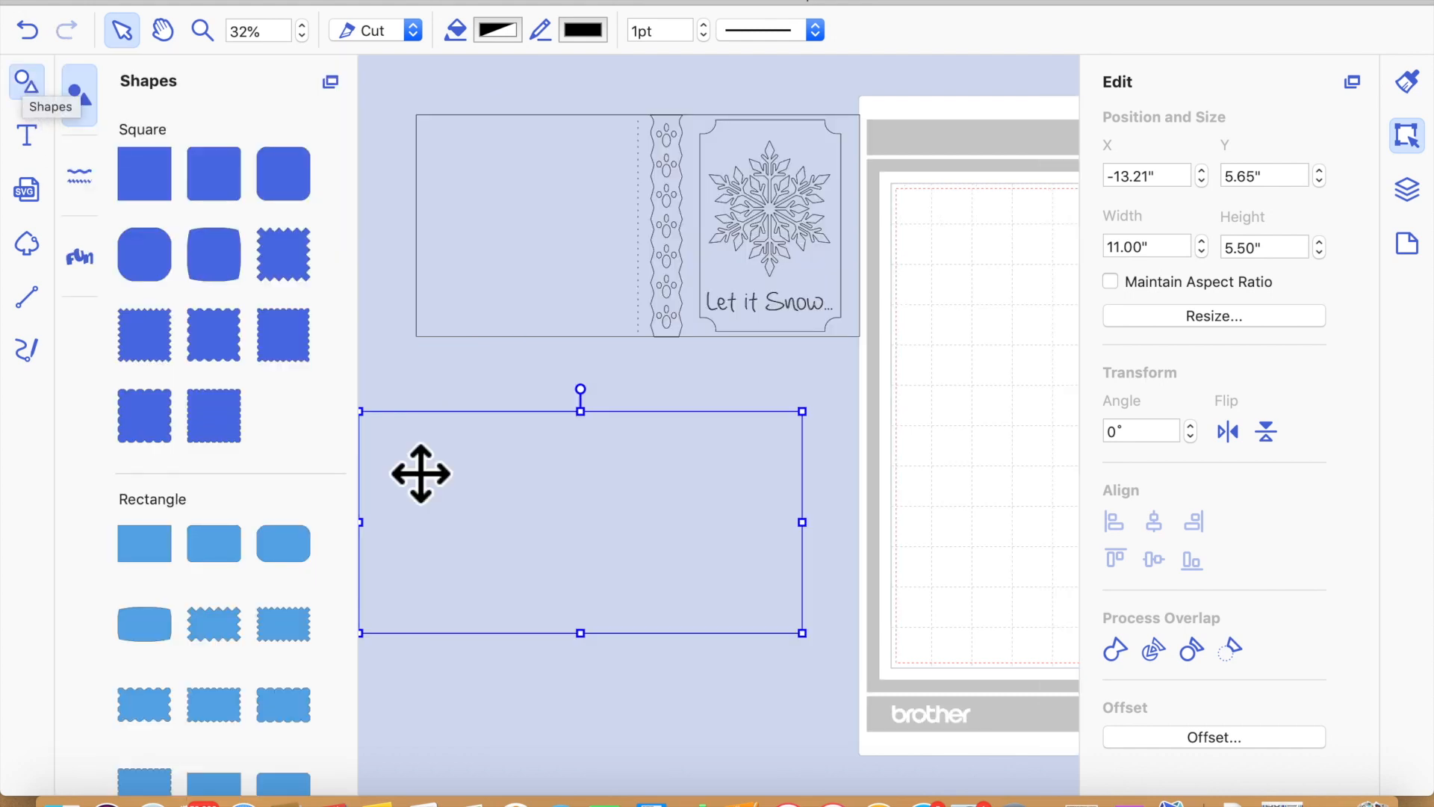
{"action": "left_click_drag", "start_coordinate": [144, 190], "coordinate": [1001, 351]}
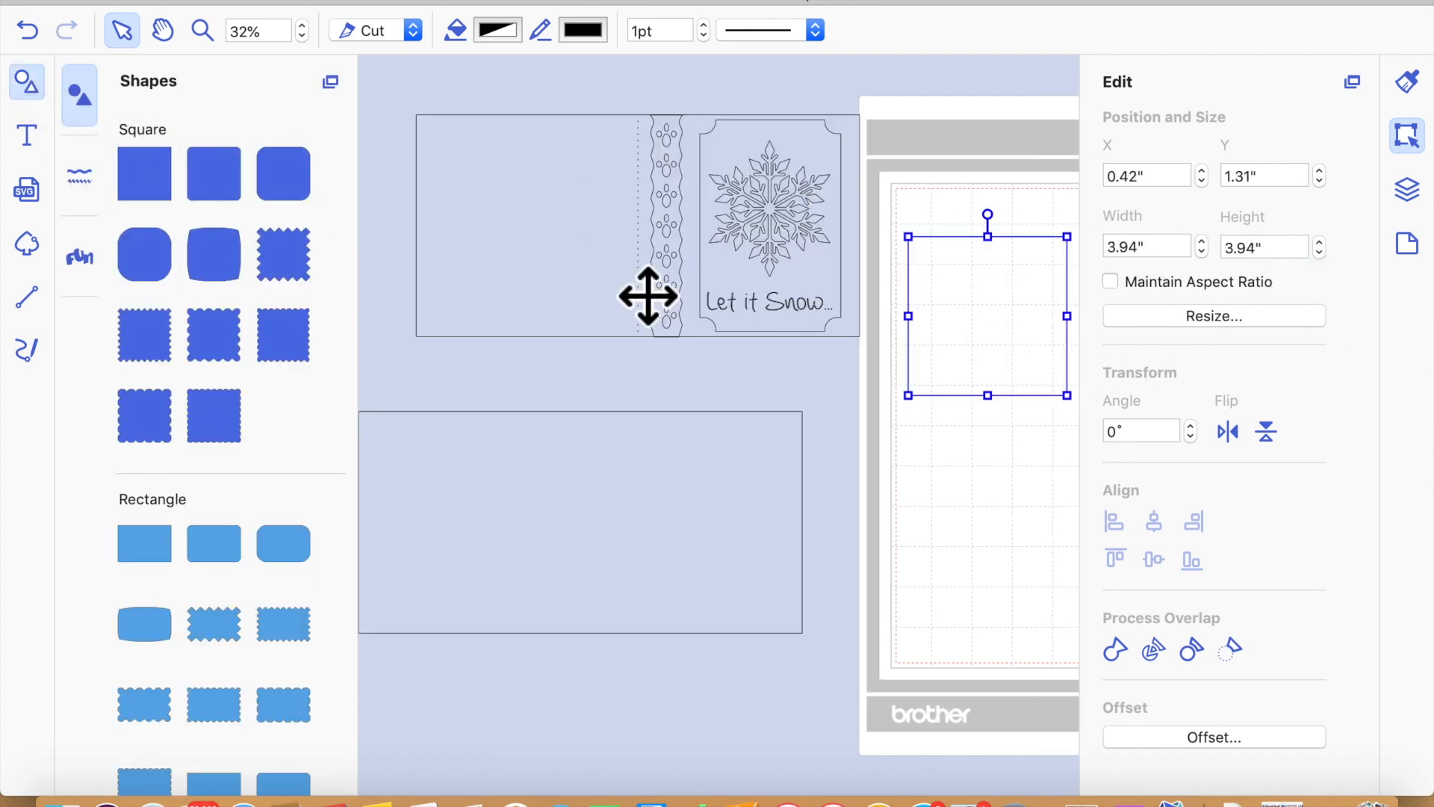
{"action": "left_click", "coordinate": [34, 87]}
{"action": "left_click_drag", "start_coordinate": [727, 374], "coordinate": [800, 446]}
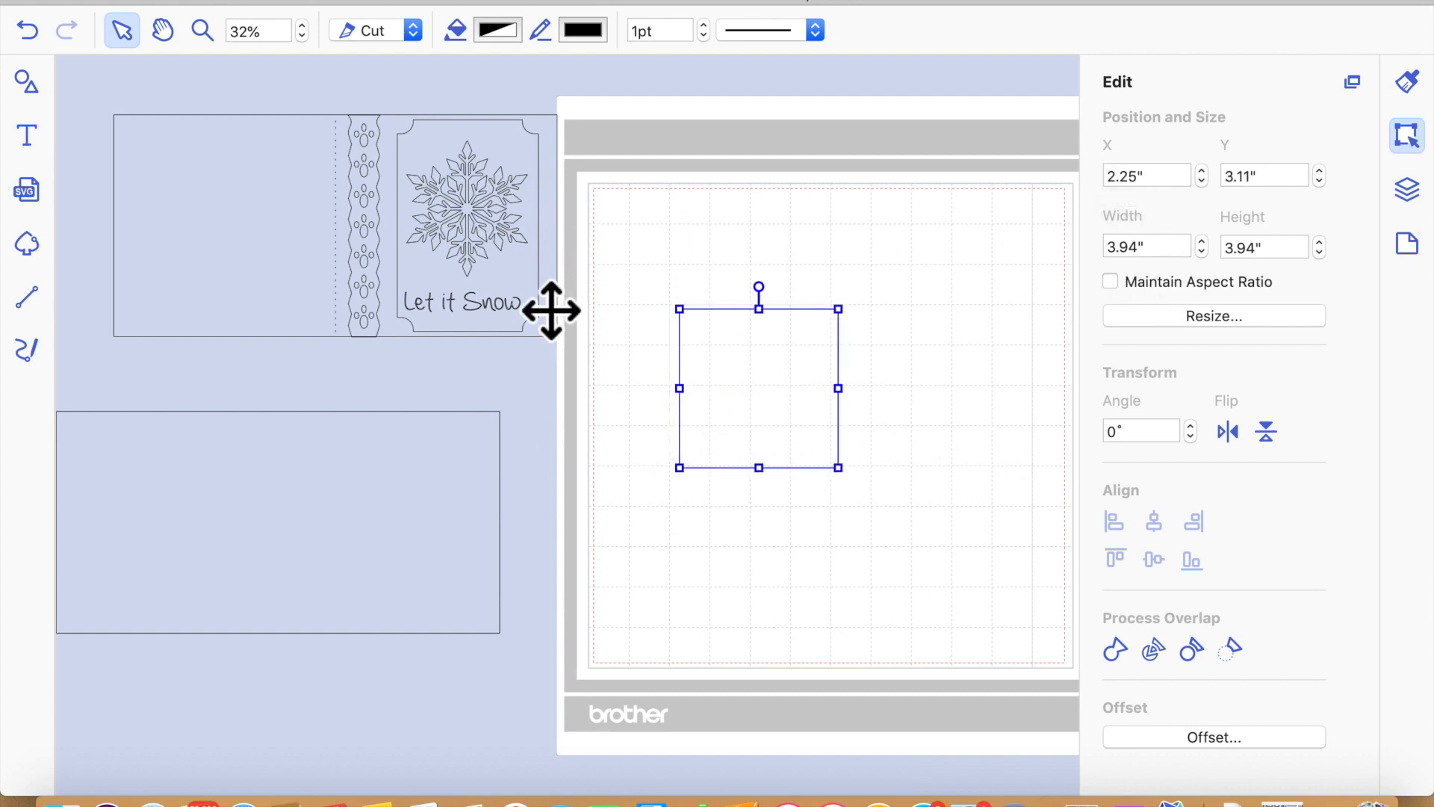
{"action": "left_click", "coordinate": [549, 308]}
{"action": "left_click", "coordinate": [794, 432]}
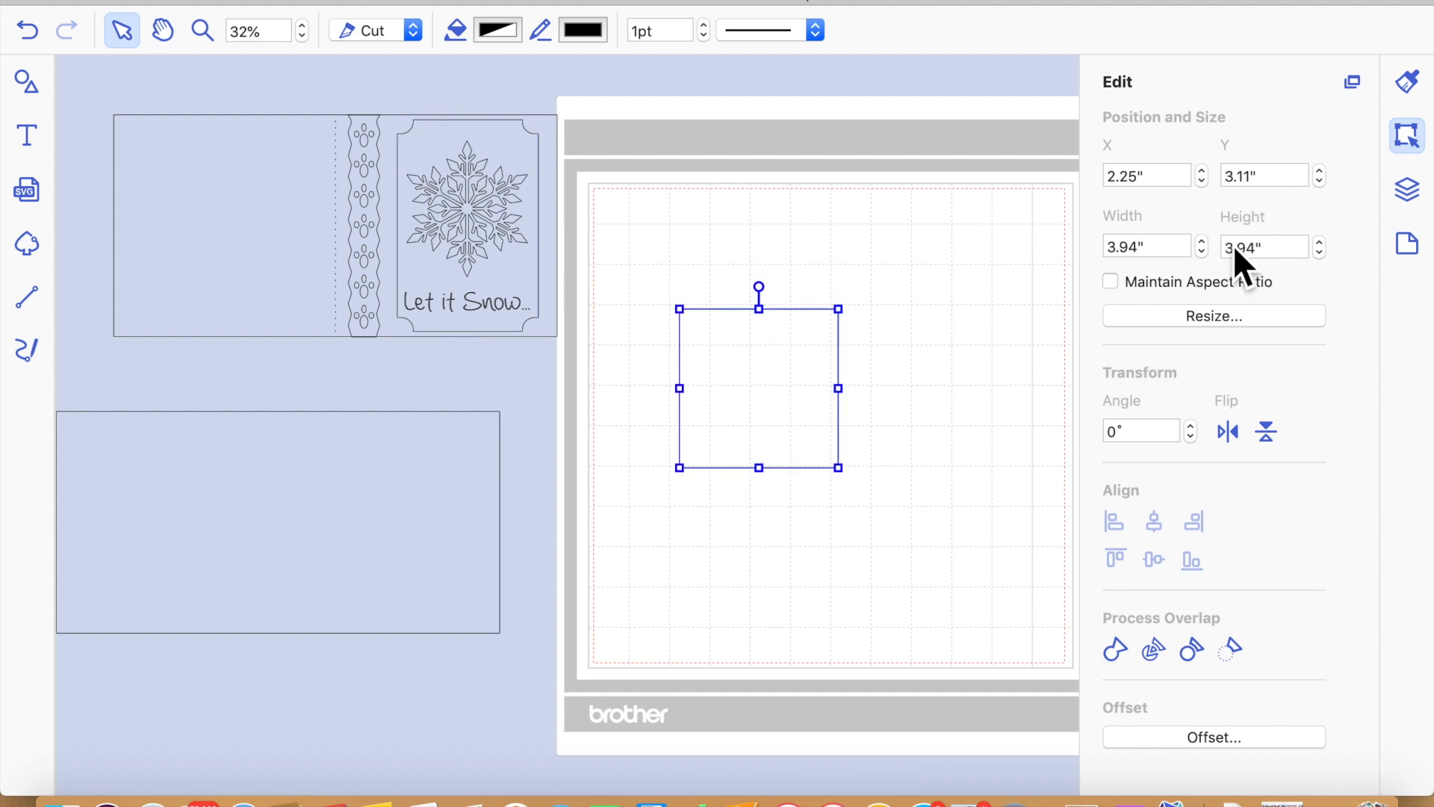
Set the new square's width to 3.5 inches and height to 5 inches, and move it to about X 4.10 inches
{"action": "left_click", "coordinate": [1156, 247]}
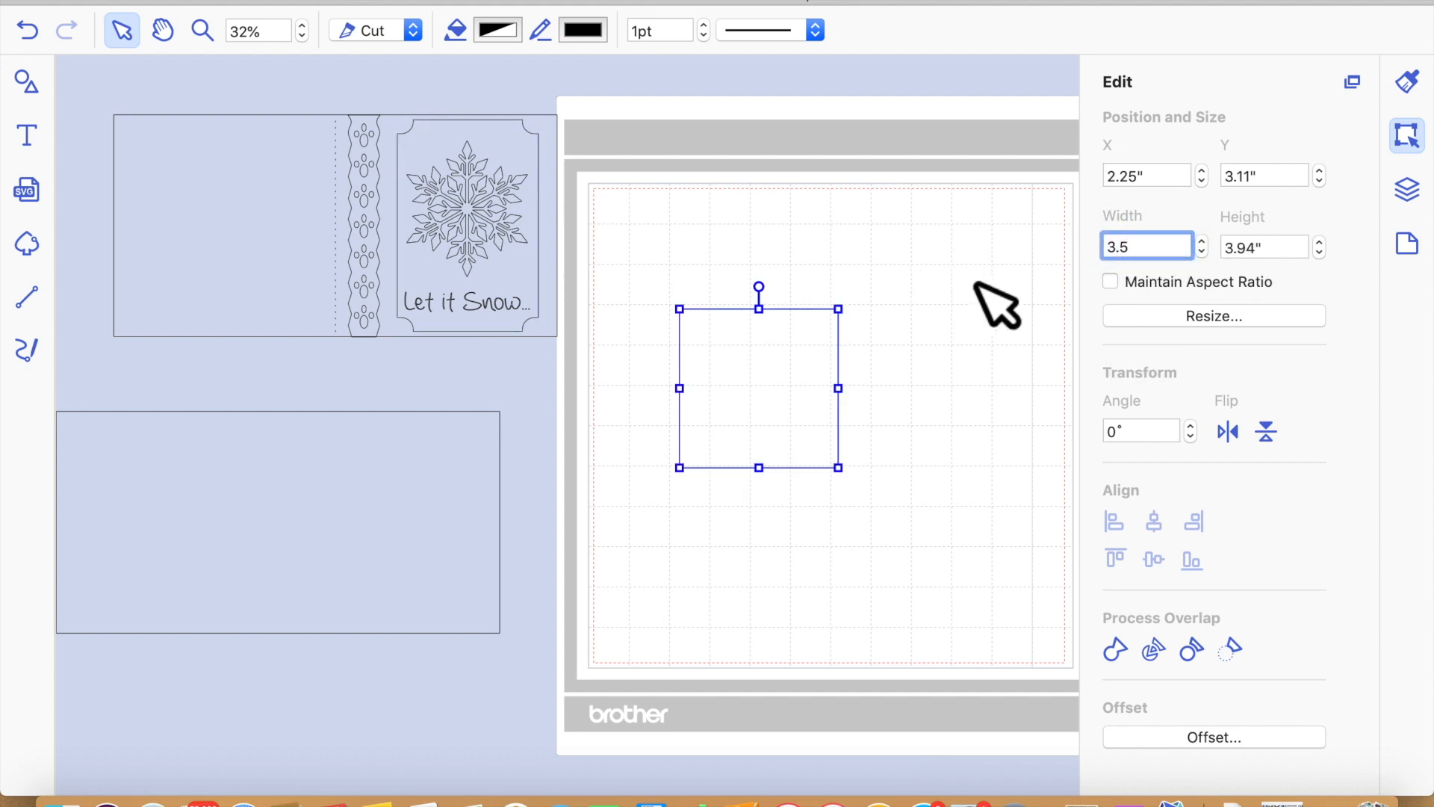
{"action": "key", "text": "Tab"}
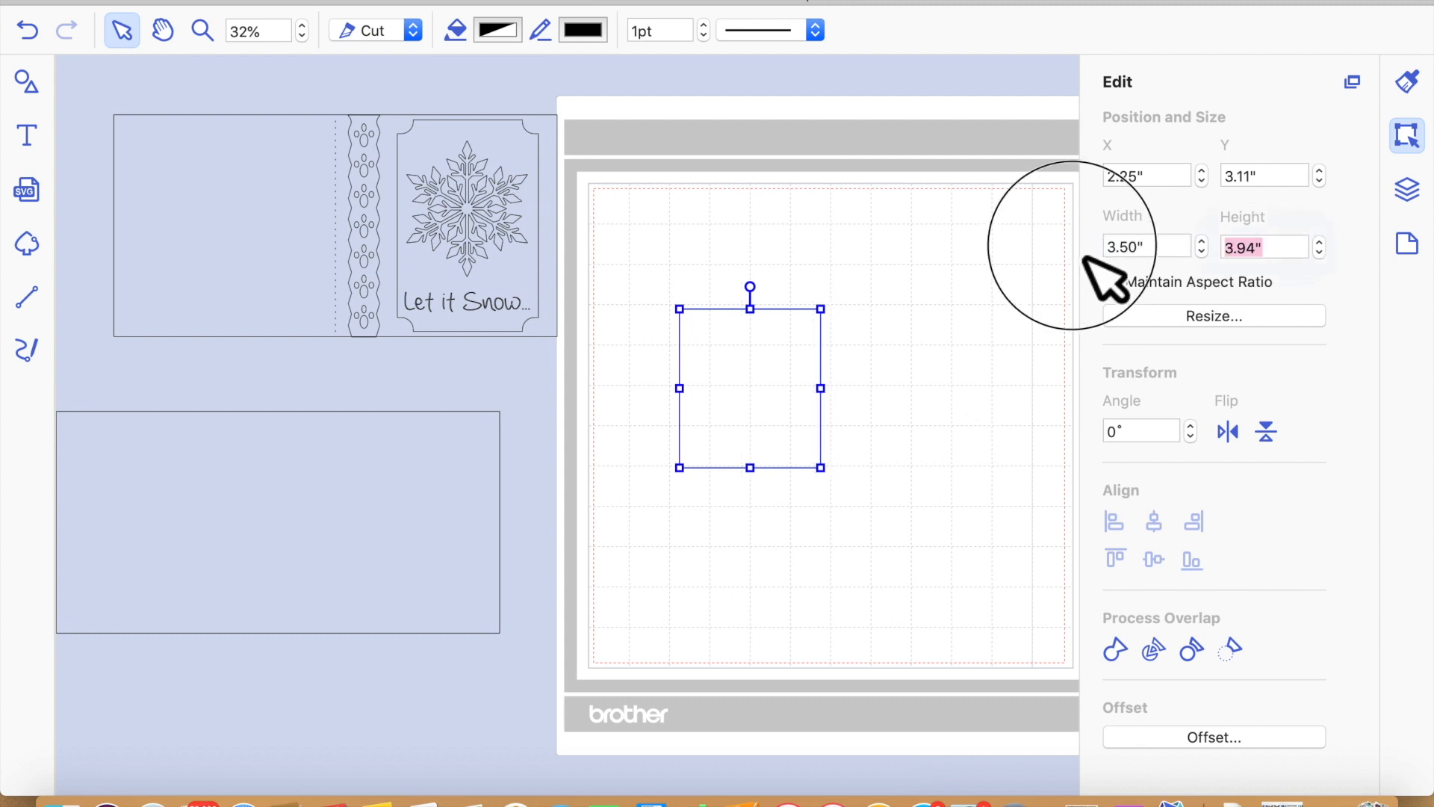
{"action": "left_click", "coordinate": [1274, 254]}
{"action": "type", "text": "5"}
{"action": "key", "text": "Return"}
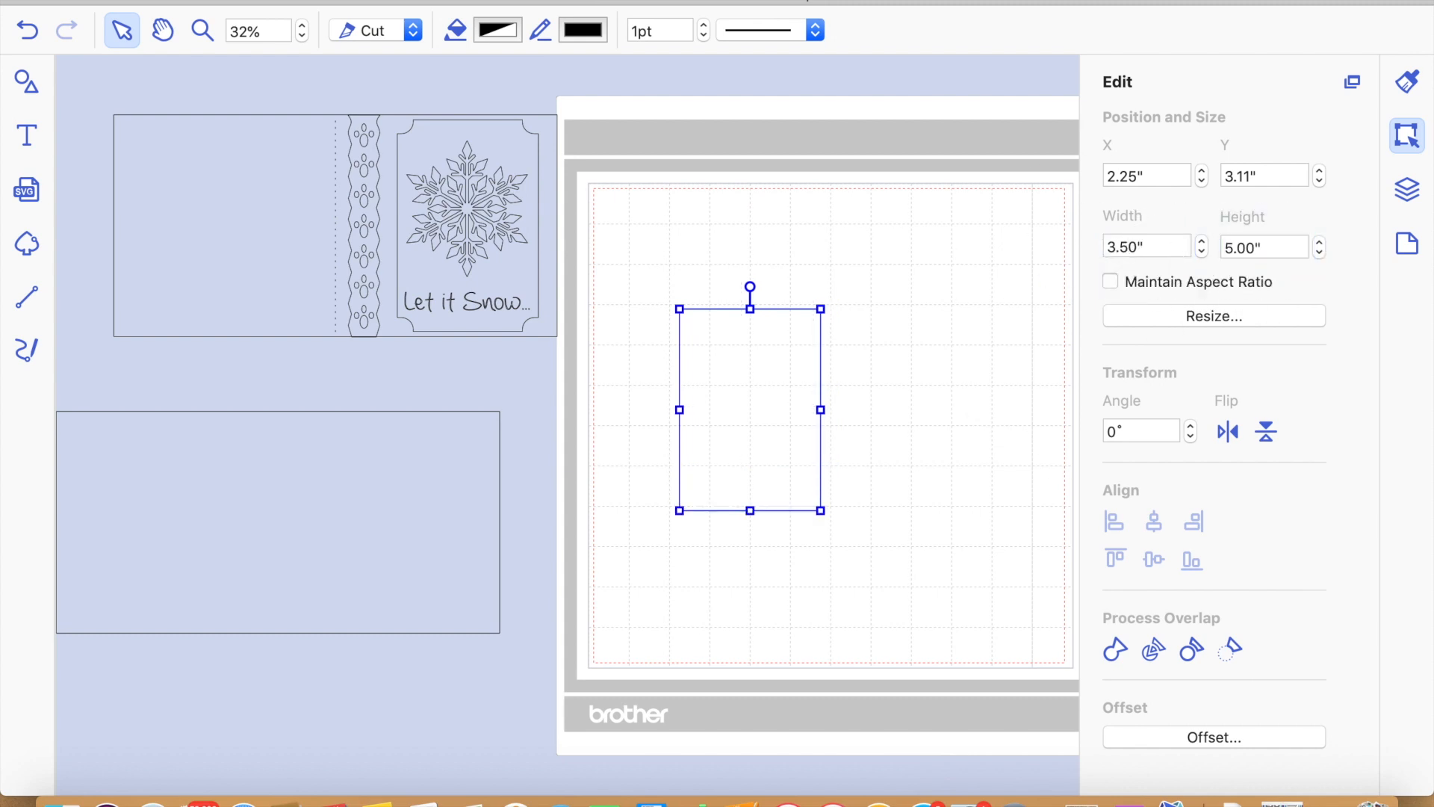
{"action": "left_click_drag", "start_coordinate": [754, 432], "coordinate": [829, 432]}
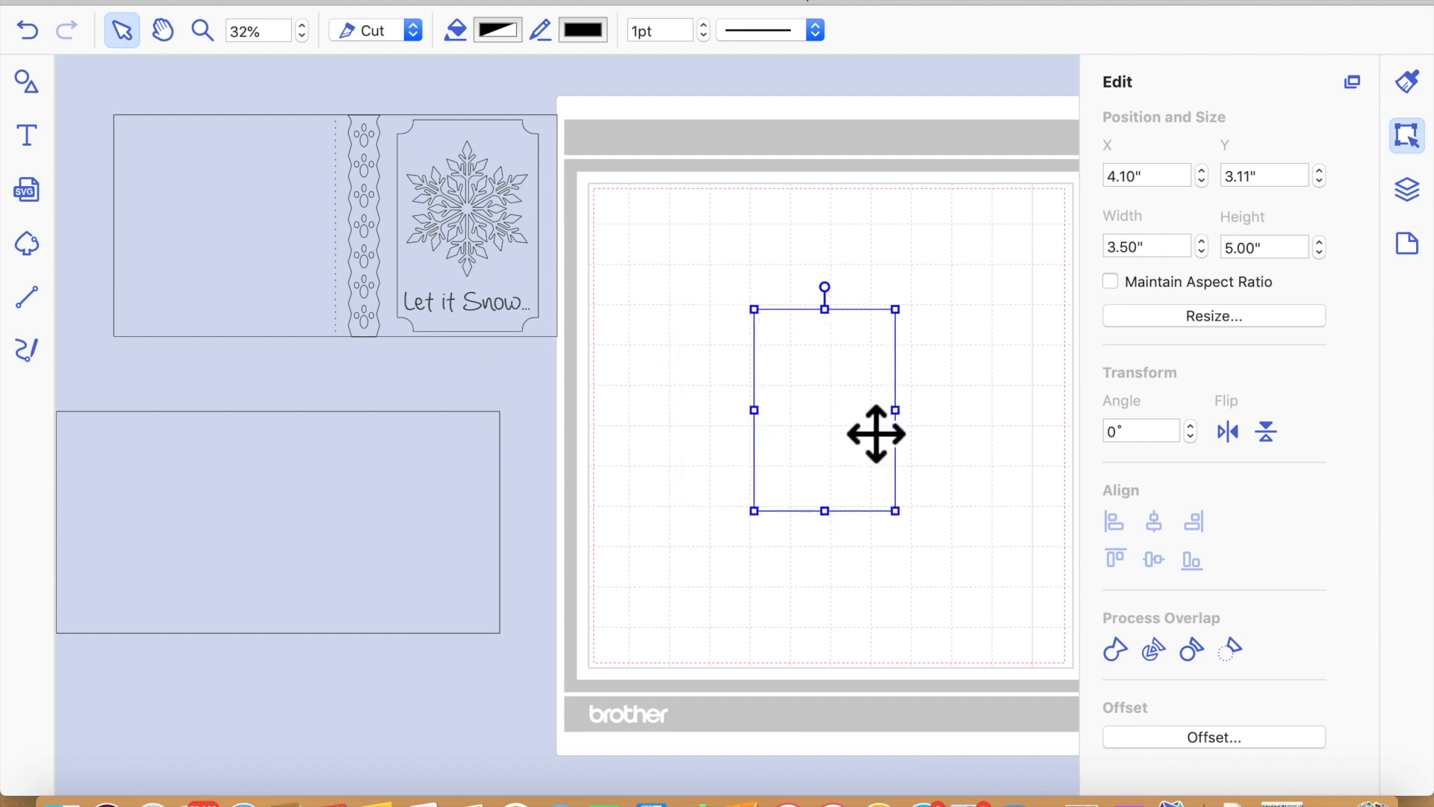
Add the square with slightly rounded corners to the mat's upper-left corner, discarding the more strongly rounded one
{"action": "scroll", "coordinate": [829, 463], "scroll_direction": "right", "scroll_amount": 5}
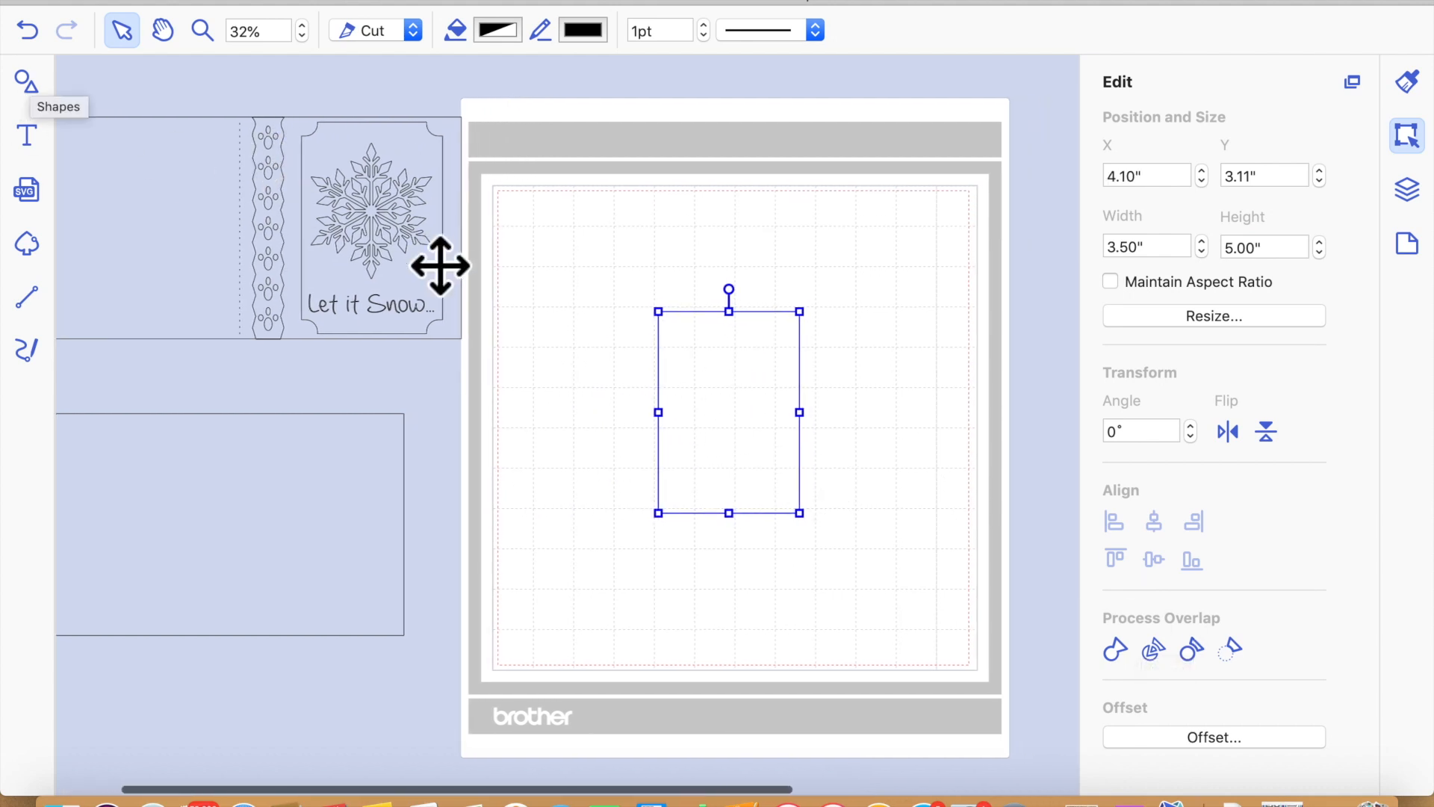
{"action": "left_click", "coordinate": [30, 87]}
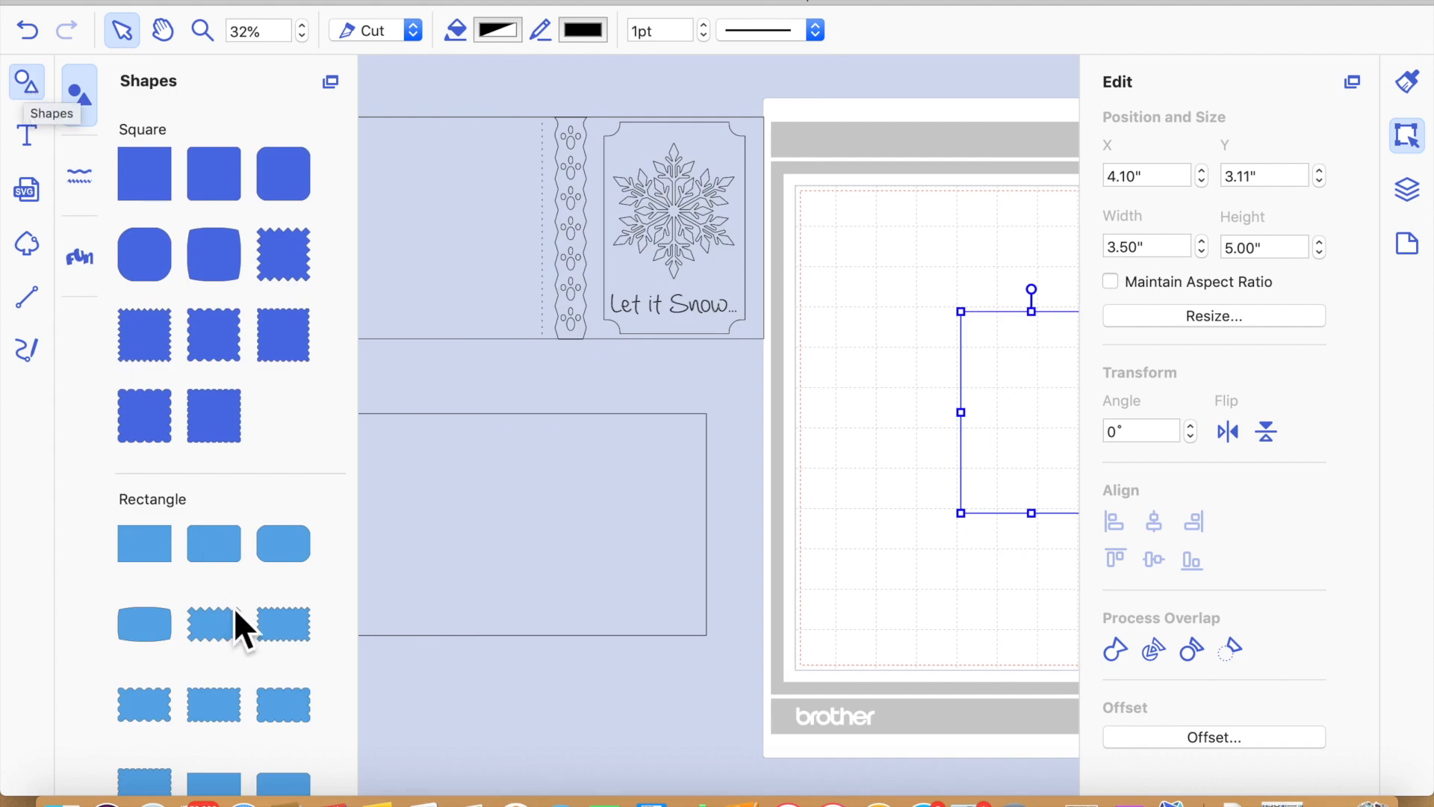
{"action": "left_click_drag", "start_coordinate": [145, 257], "coordinate": [822, 276]}
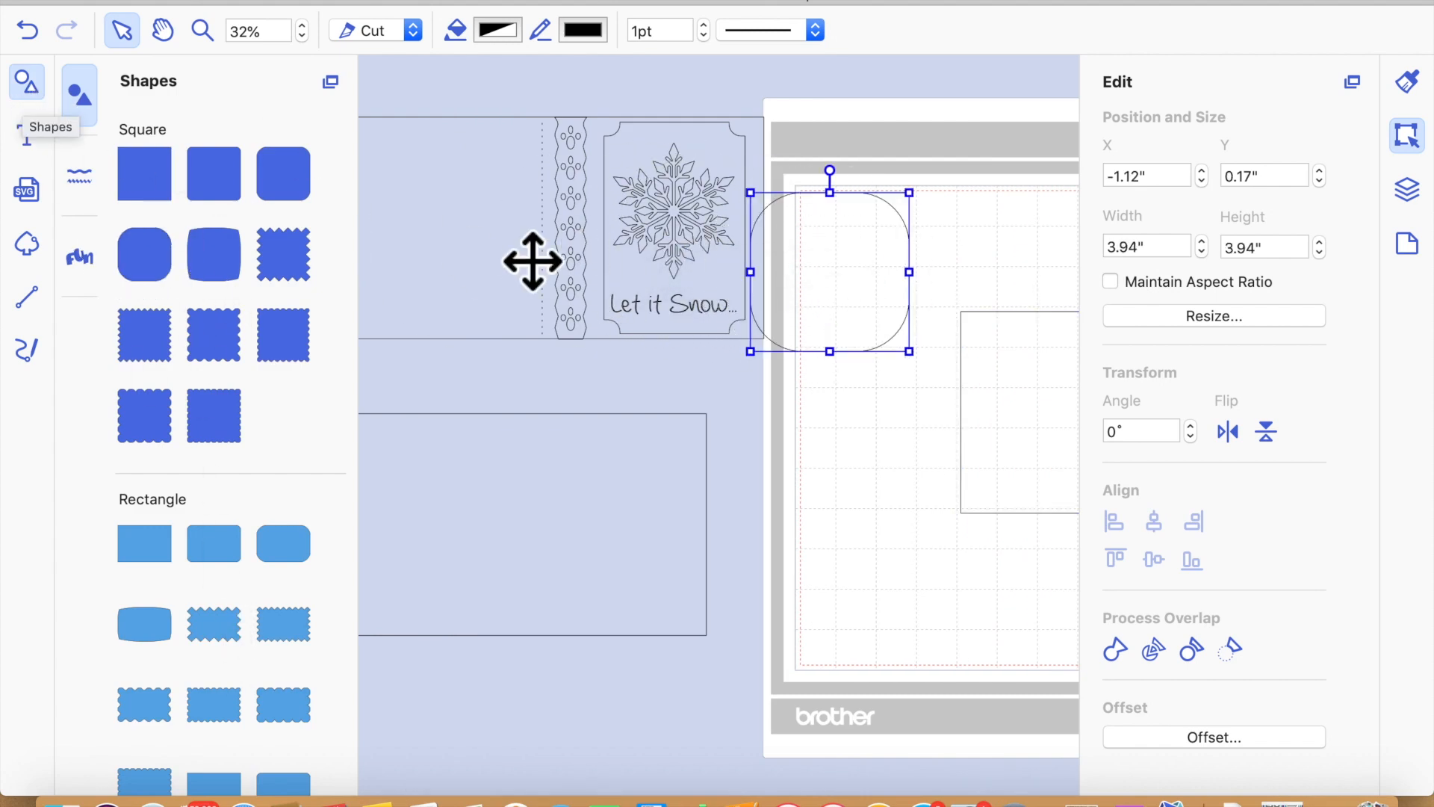
{"action": "key", "text": "Delete"}
{"action": "left_click_drag", "start_coordinate": [283, 173], "coordinate": [885, 245]}
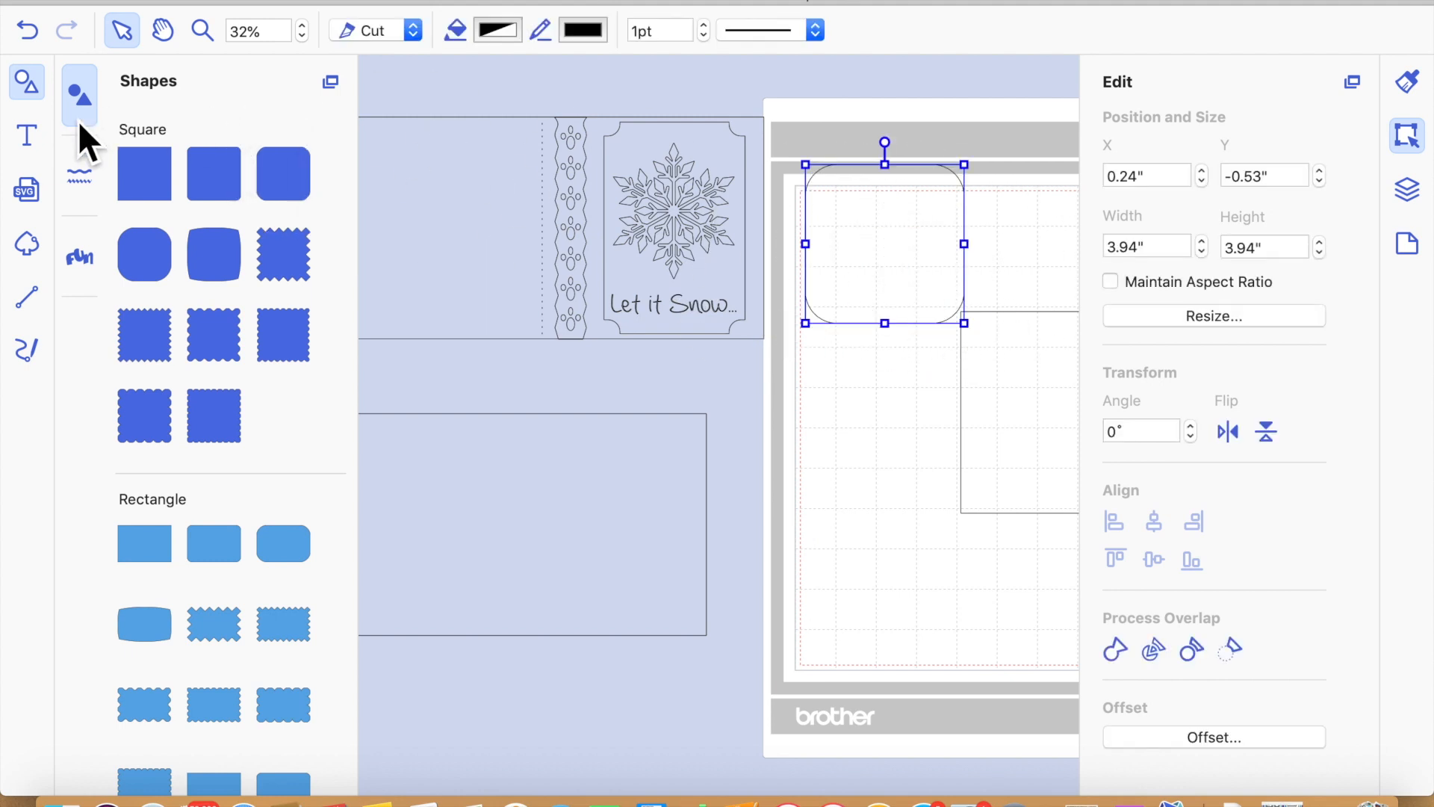
{"action": "left_click", "coordinate": [38, 87]}
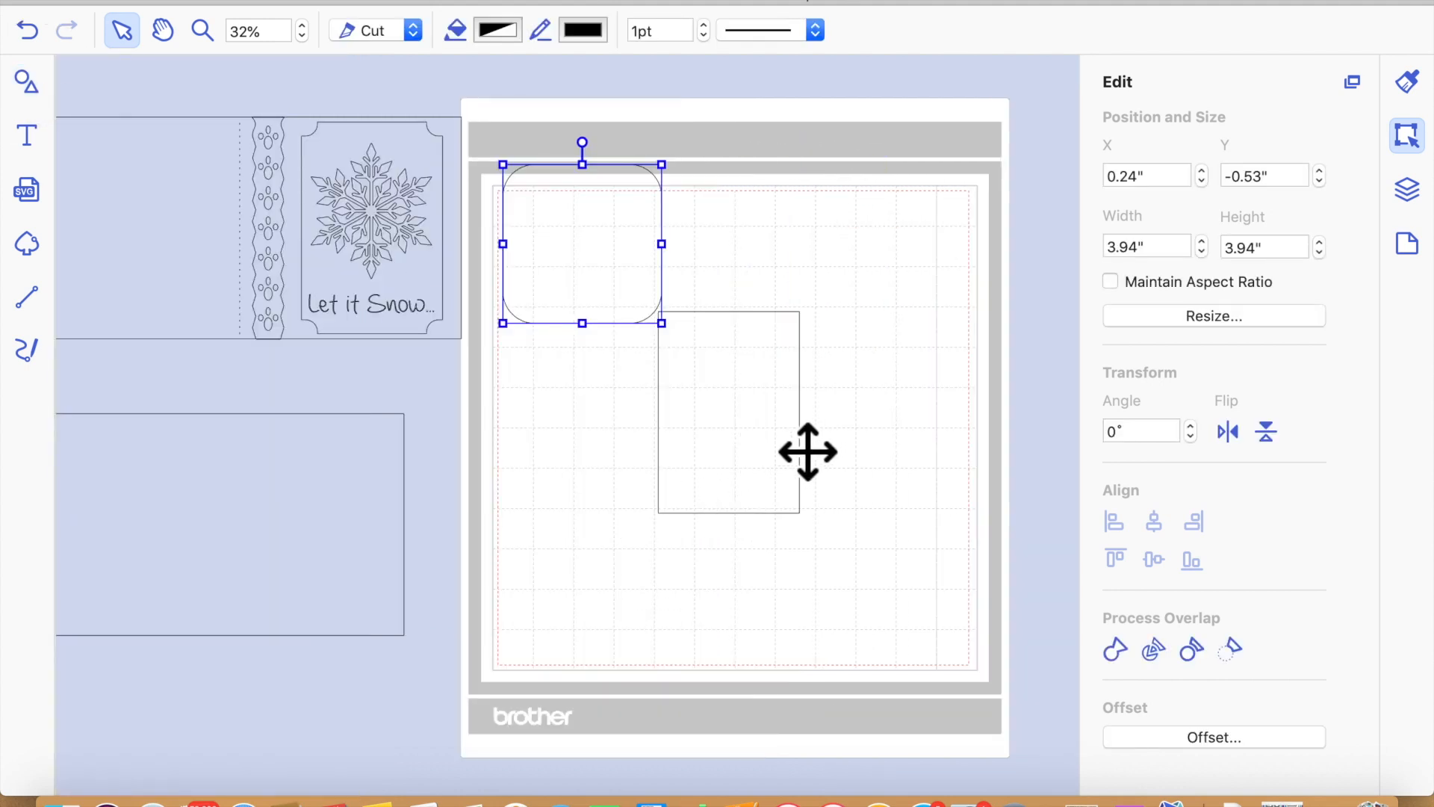
Enable snapping to the grid and set the grid spacing to 0.25 inches
{"action": "left_click", "coordinate": [1408, 244]}
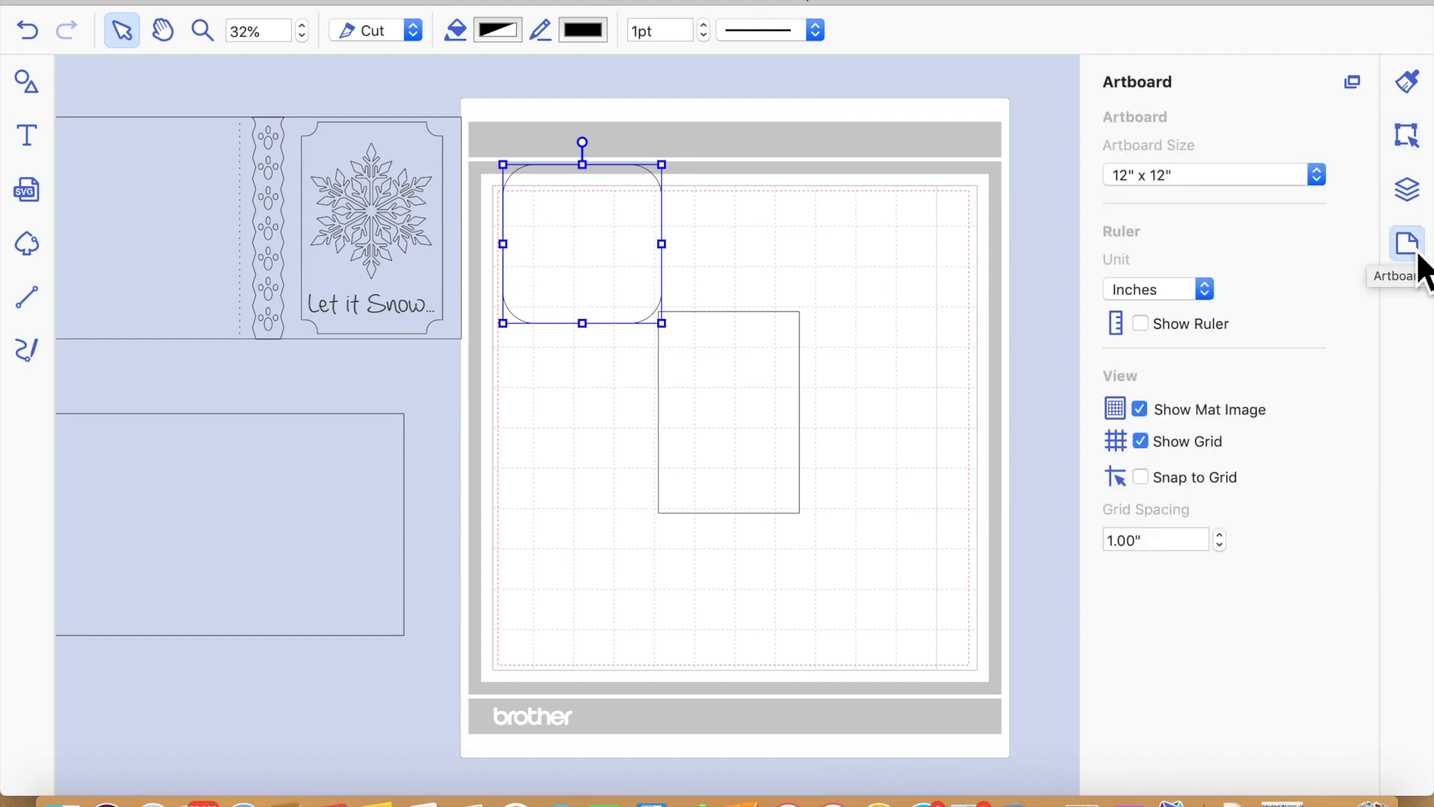
{"action": "left_click", "coordinate": [1222, 481]}
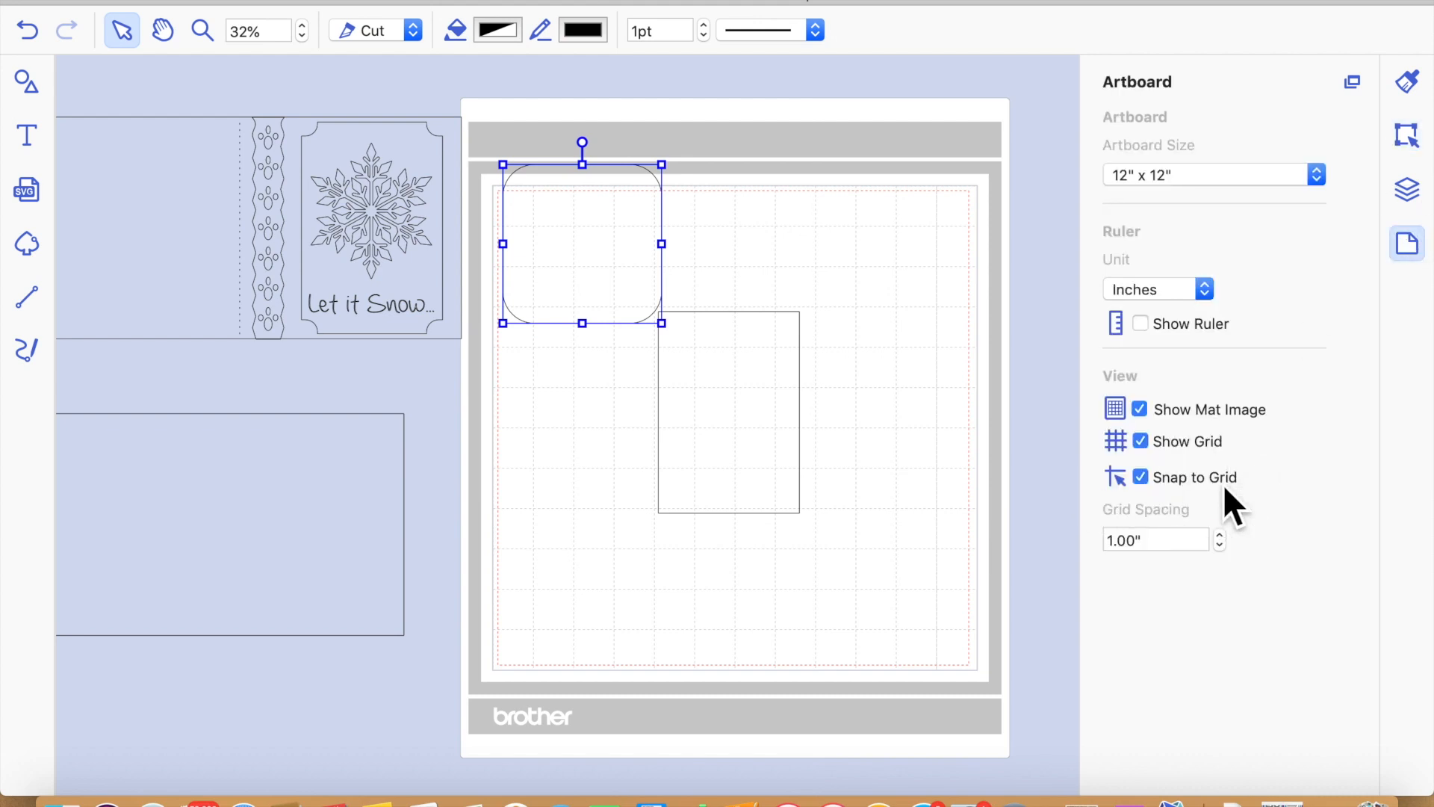
{"action": "left_click", "coordinate": [1224, 547]}
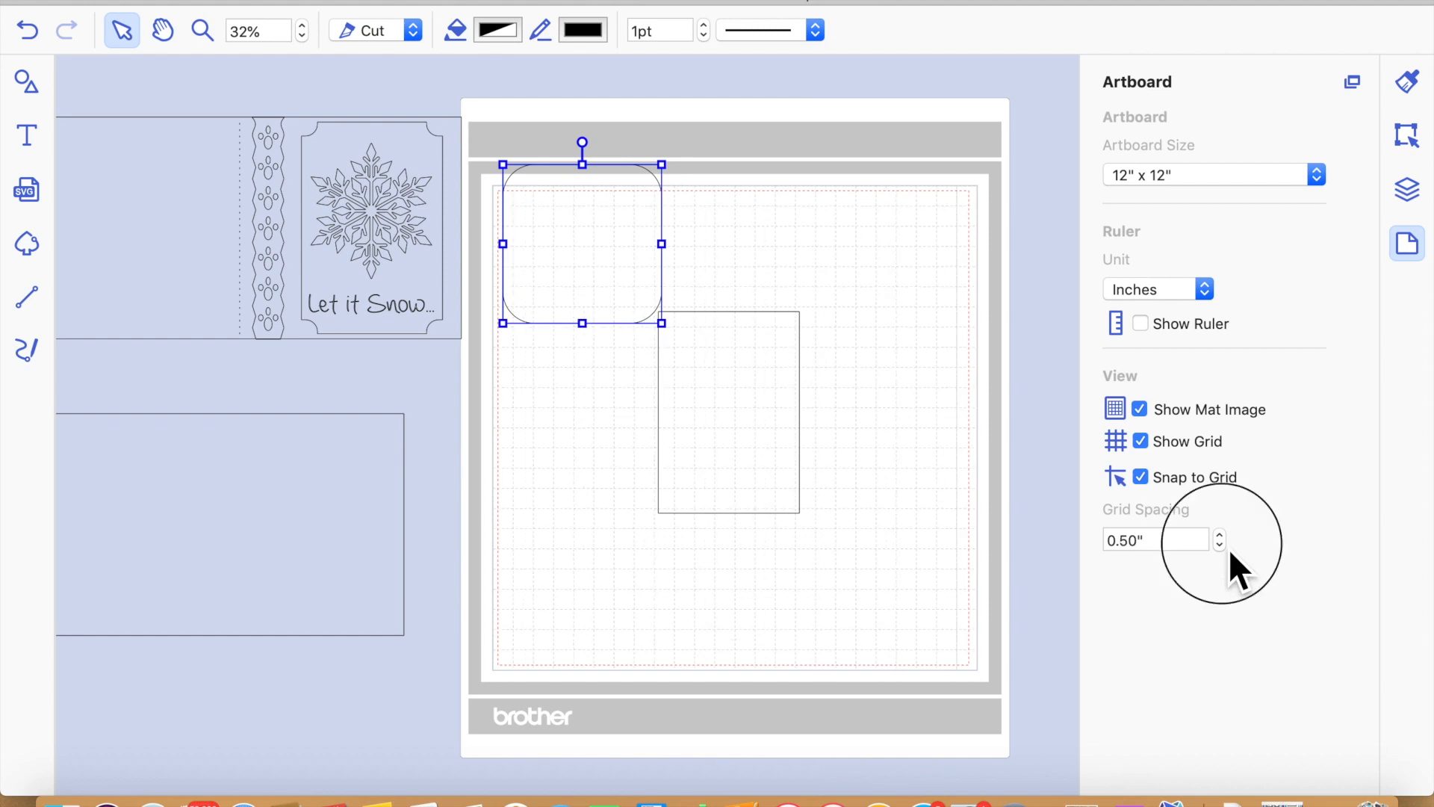
Move the 3.5 by 5 inch rectangle farther right on the mat, and nudge it two grid spaces left
{"action": "left_click_drag", "start_coordinate": [730, 393], "coordinate": [787, 396]}
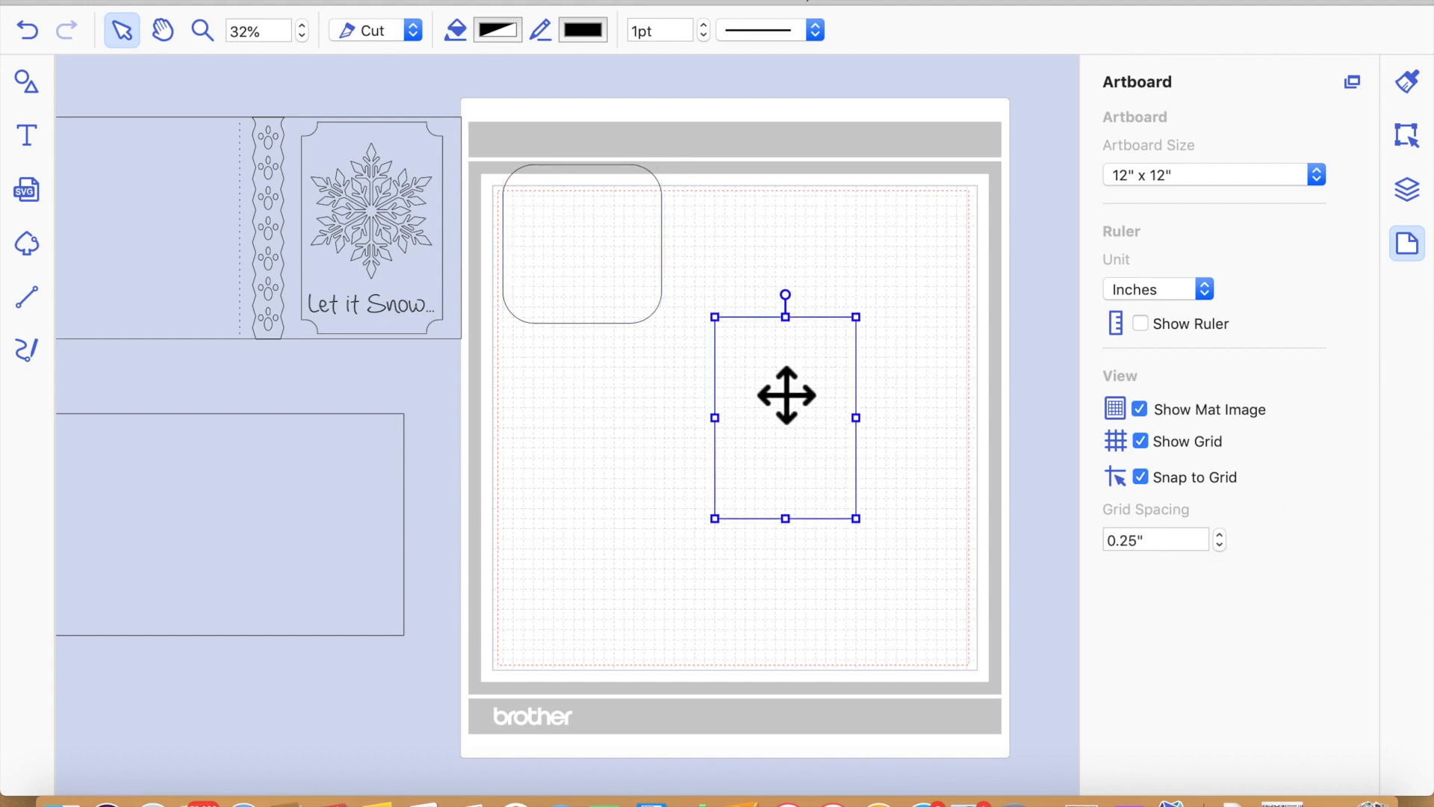
{"action": "left_click", "coordinate": [202, 32]}
{"action": "left_click", "coordinate": [808, 420]}
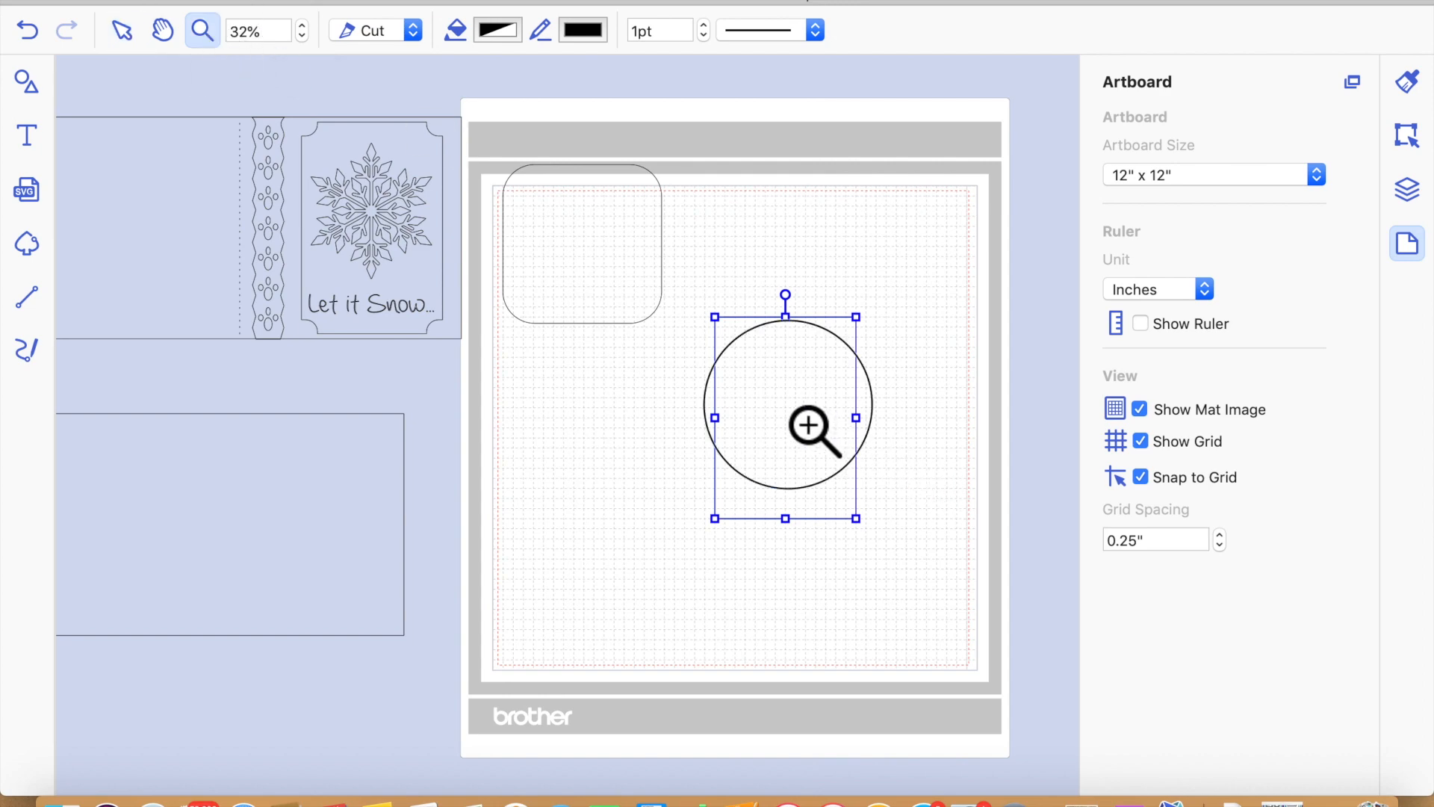
{"action": "left_click", "coordinate": [808, 424]}
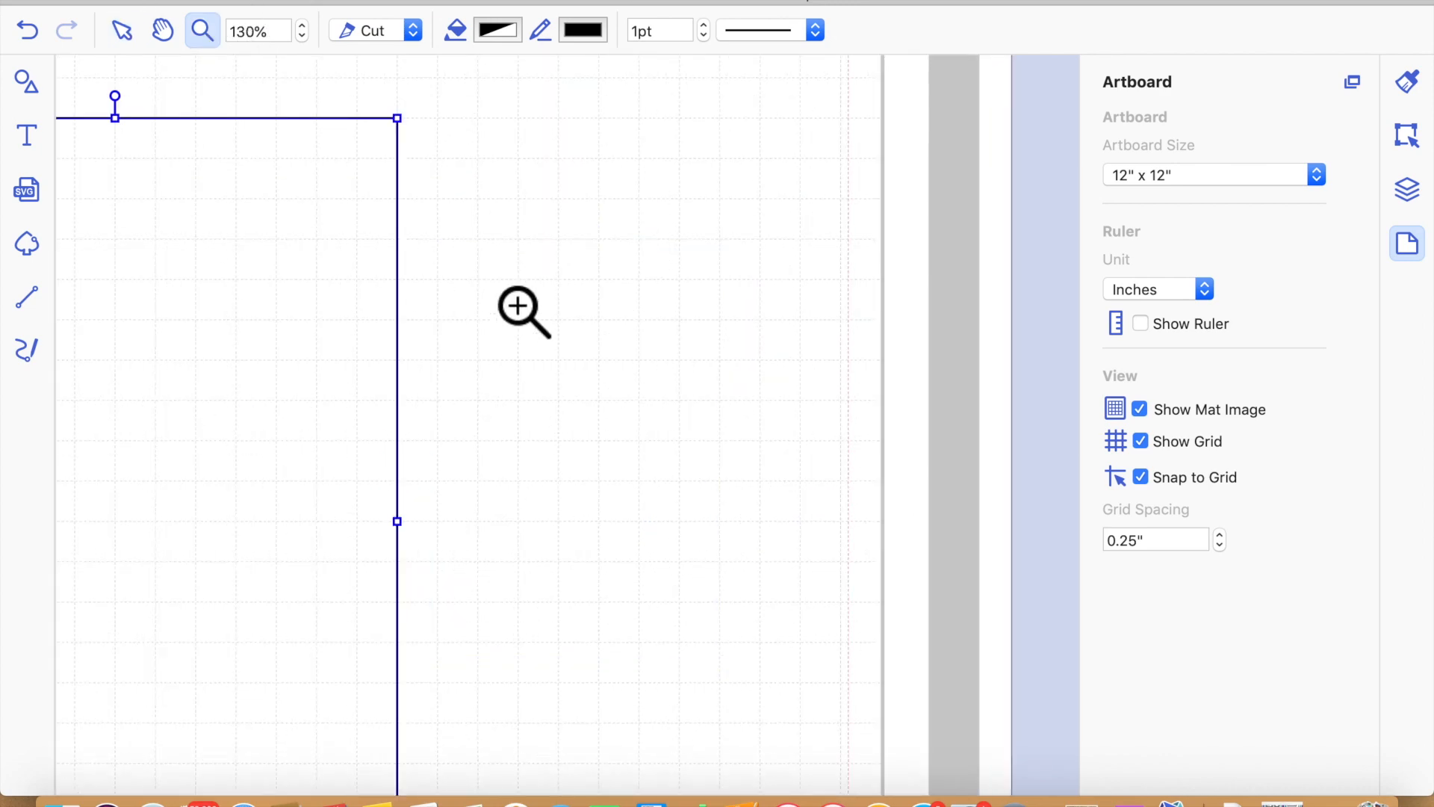
{"action": "scroll", "coordinate": [522, 310], "scroll_direction": "left", "scroll_amount": 10}
{"action": "left_click", "coordinate": [120, 31]}
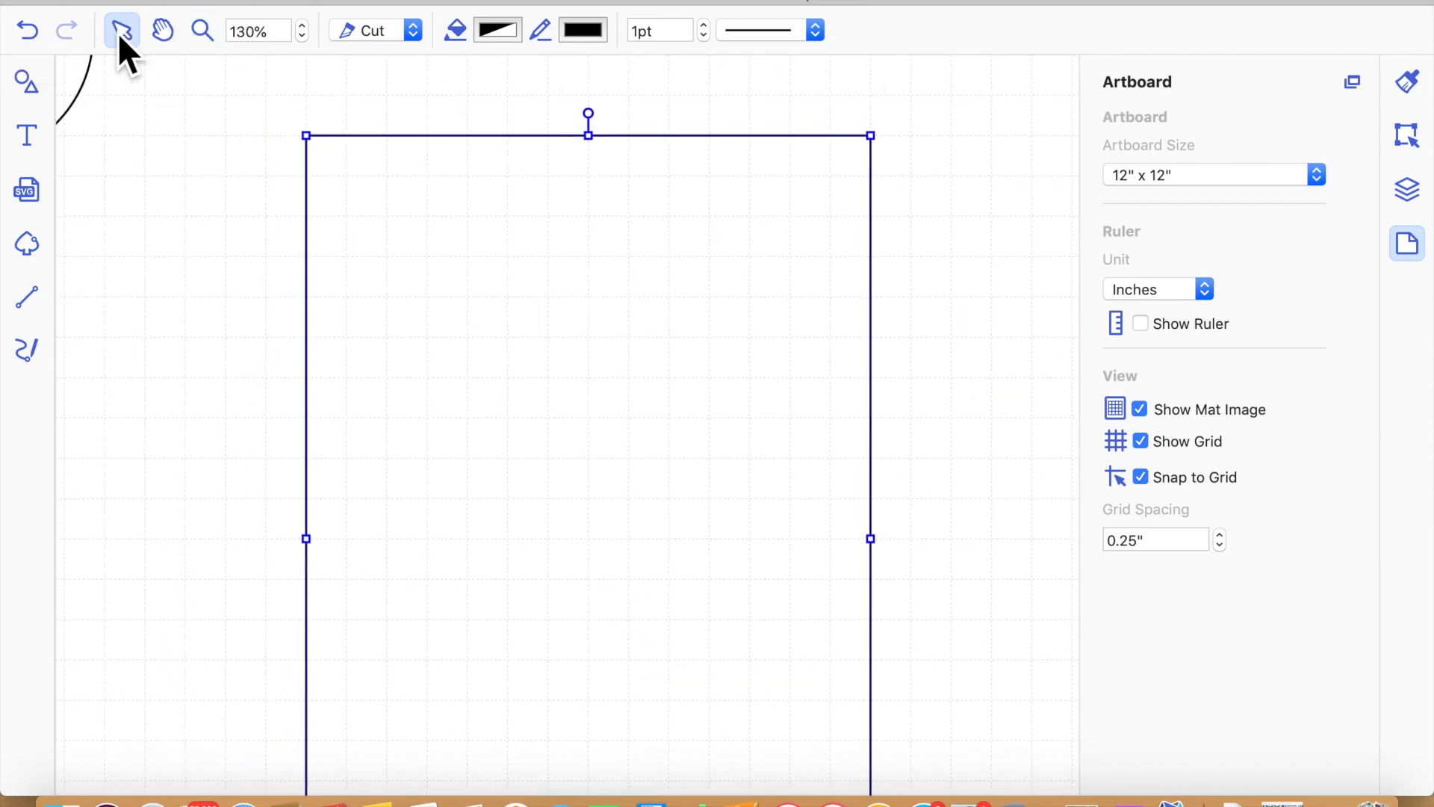
{"action": "double_click", "coordinate": [519, 370]}
{"action": "left_click", "coordinate": [954, 233]}
{"action": "left_click", "coordinate": [824, 288]}
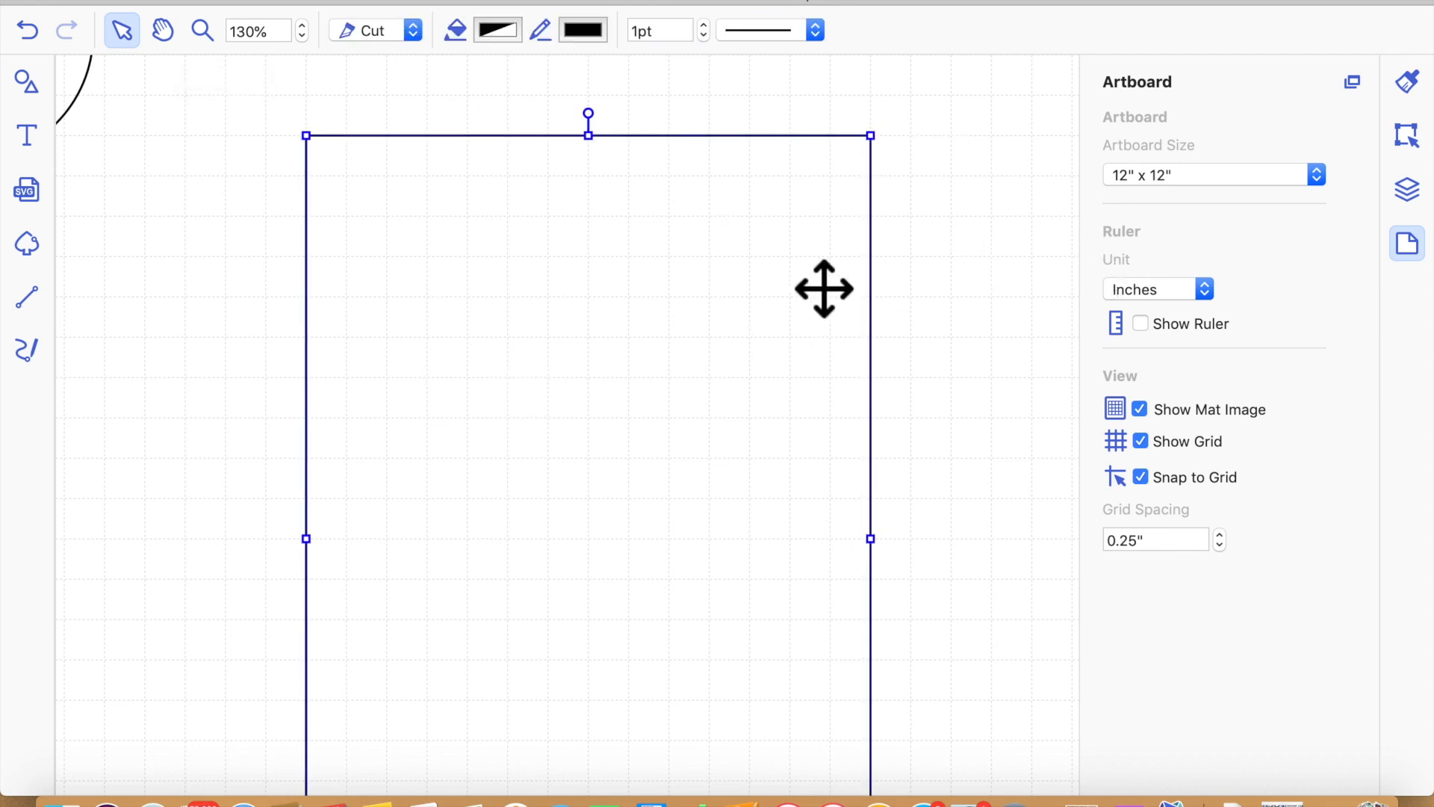
{"action": "key", "text": "Left"}
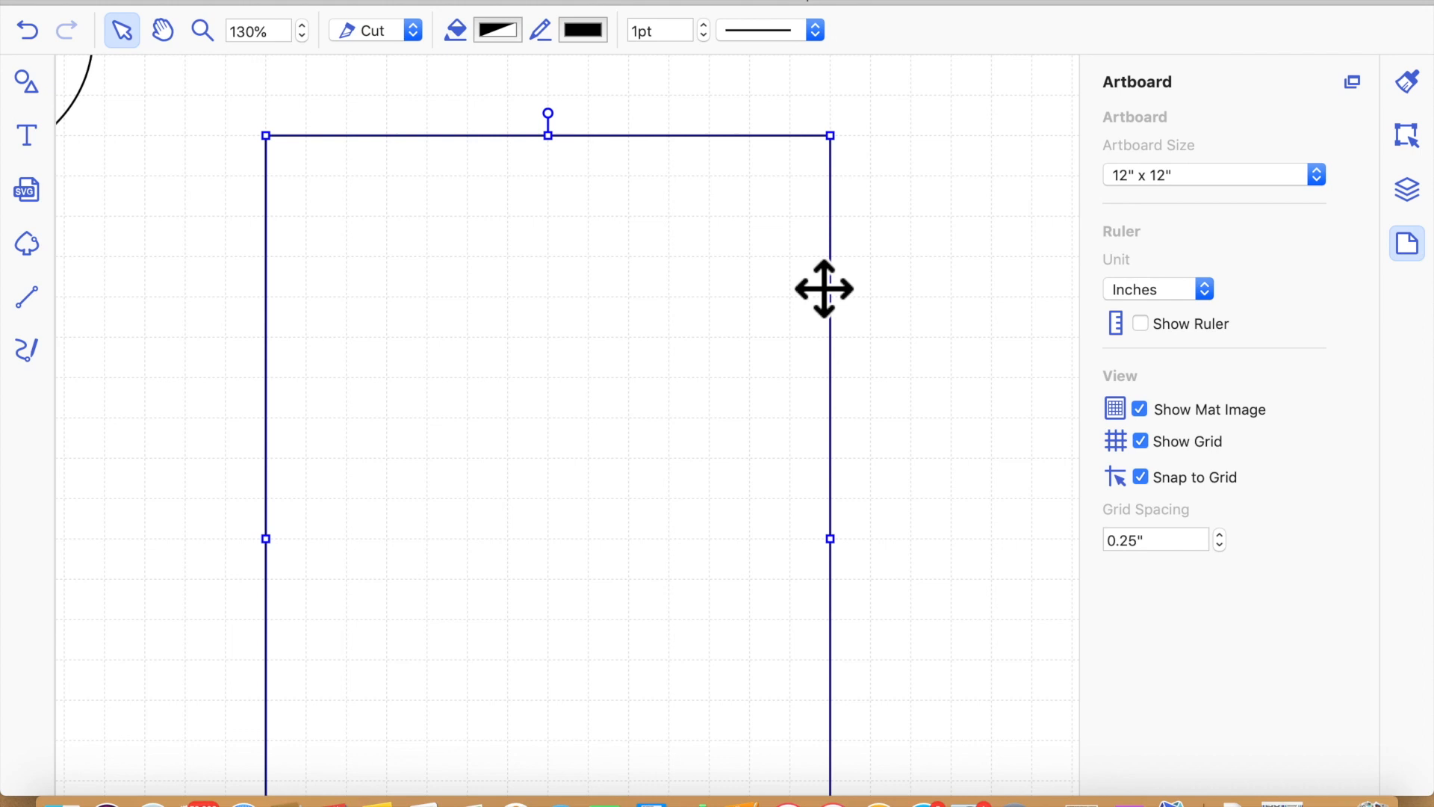
{"action": "key", "text": "Left"}
Move the rounded square over the rectangle's upper-left area and resize it to 2 inches wide with its aspect ratio maintained
{"action": "scroll", "coordinate": [316, 374], "scroll_direction": "left", "scroll_amount": 3}
{"action": "scroll", "coordinate": [320, 384], "scroll_direction": "up", "scroll_amount": 2}
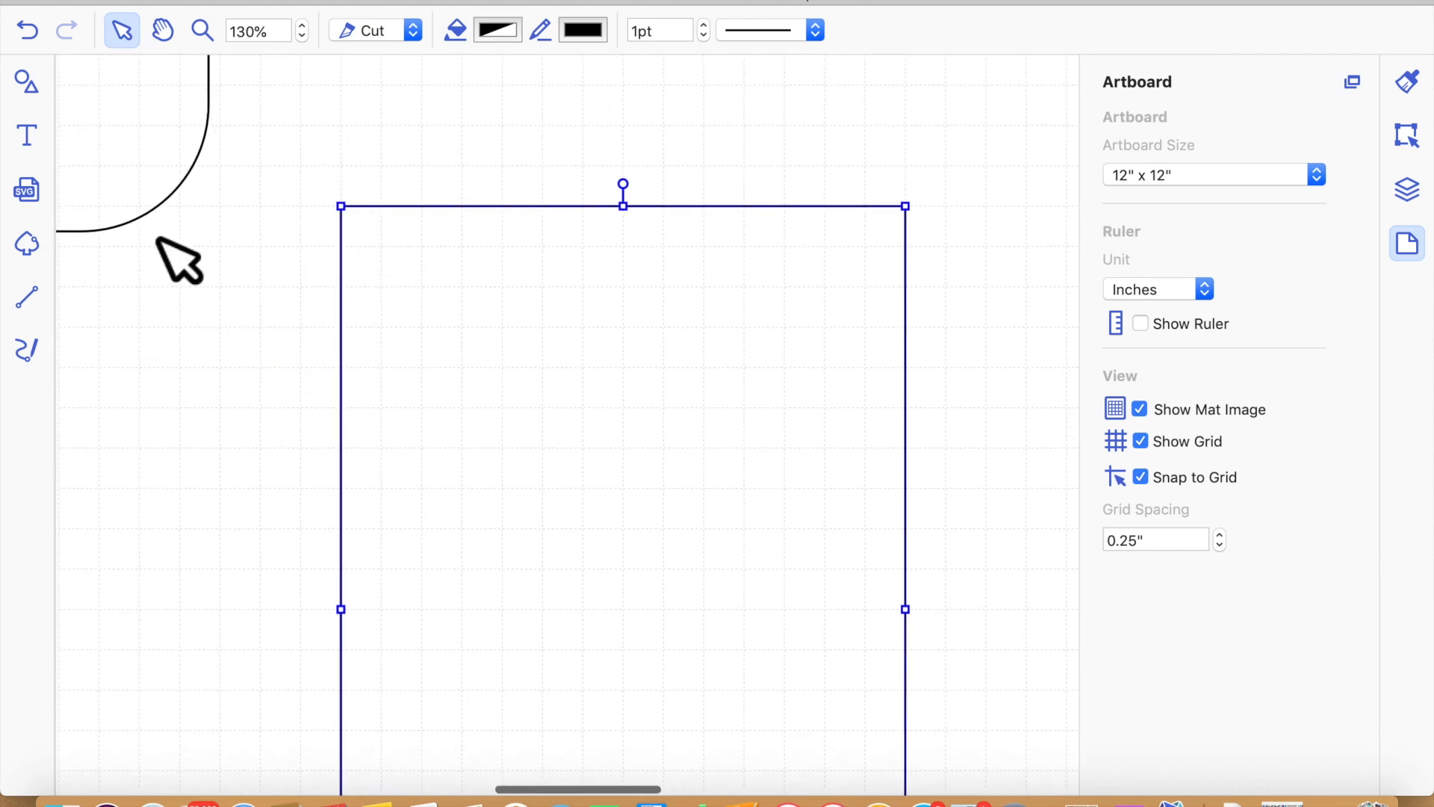
{"action": "left_click_drag", "start_coordinate": [192, 173], "coordinate": [583, 503]}
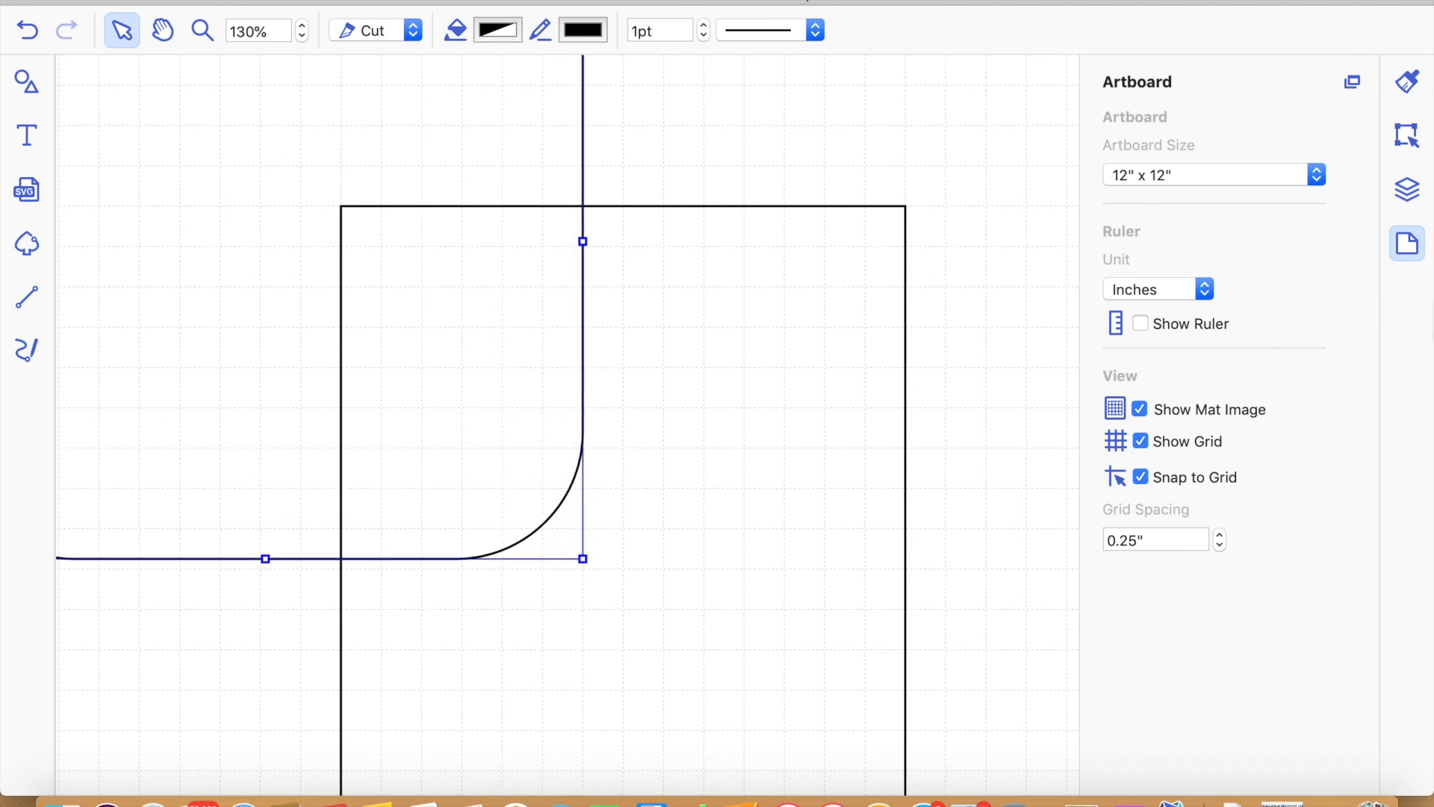
{"action": "left_click", "coordinate": [1408, 136]}
{"action": "left_click", "coordinate": [1176, 248]}
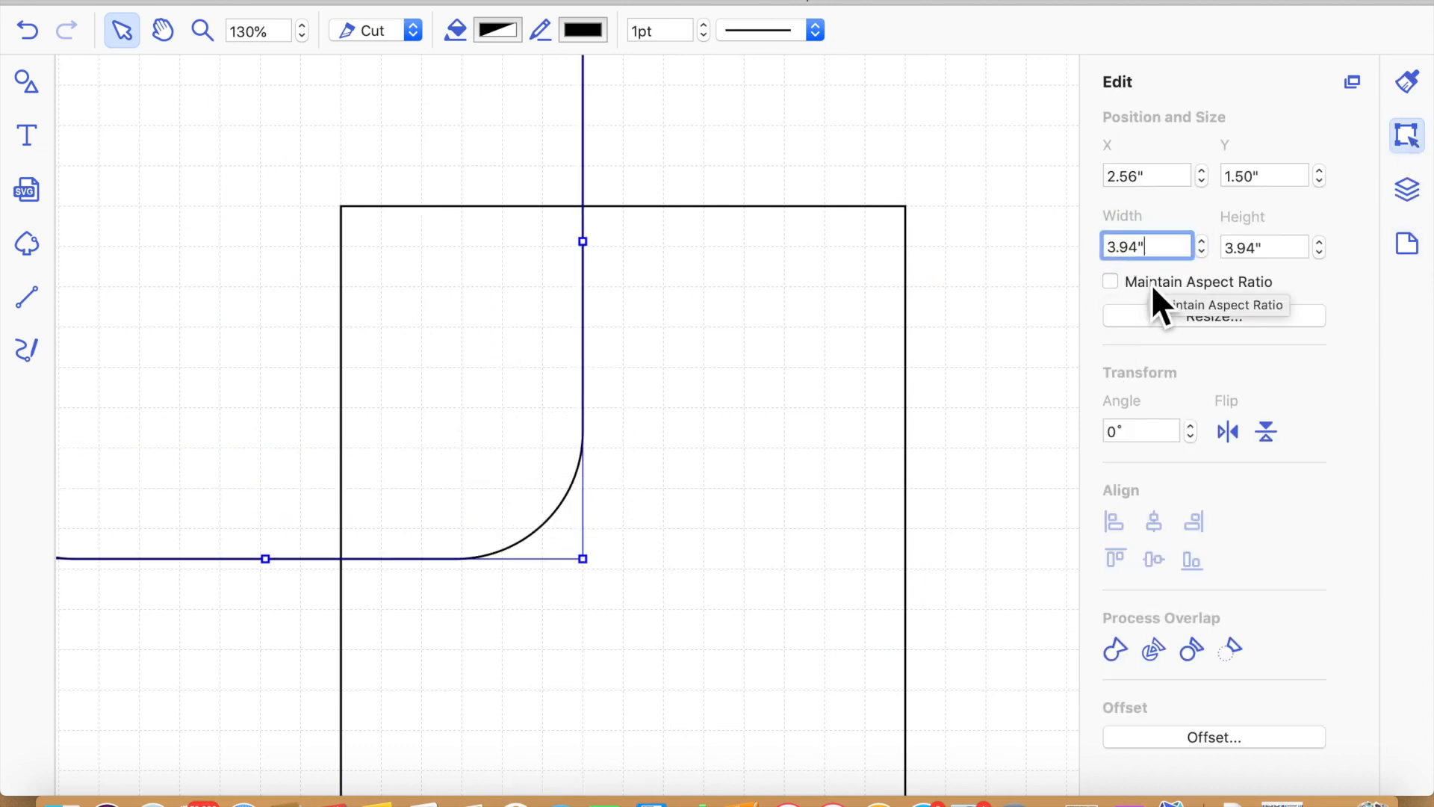
{"action": "left_click", "coordinate": [1112, 296]}
{"action": "left_click_drag", "start_coordinate": [1152, 246], "coordinate": [1073, 258]}
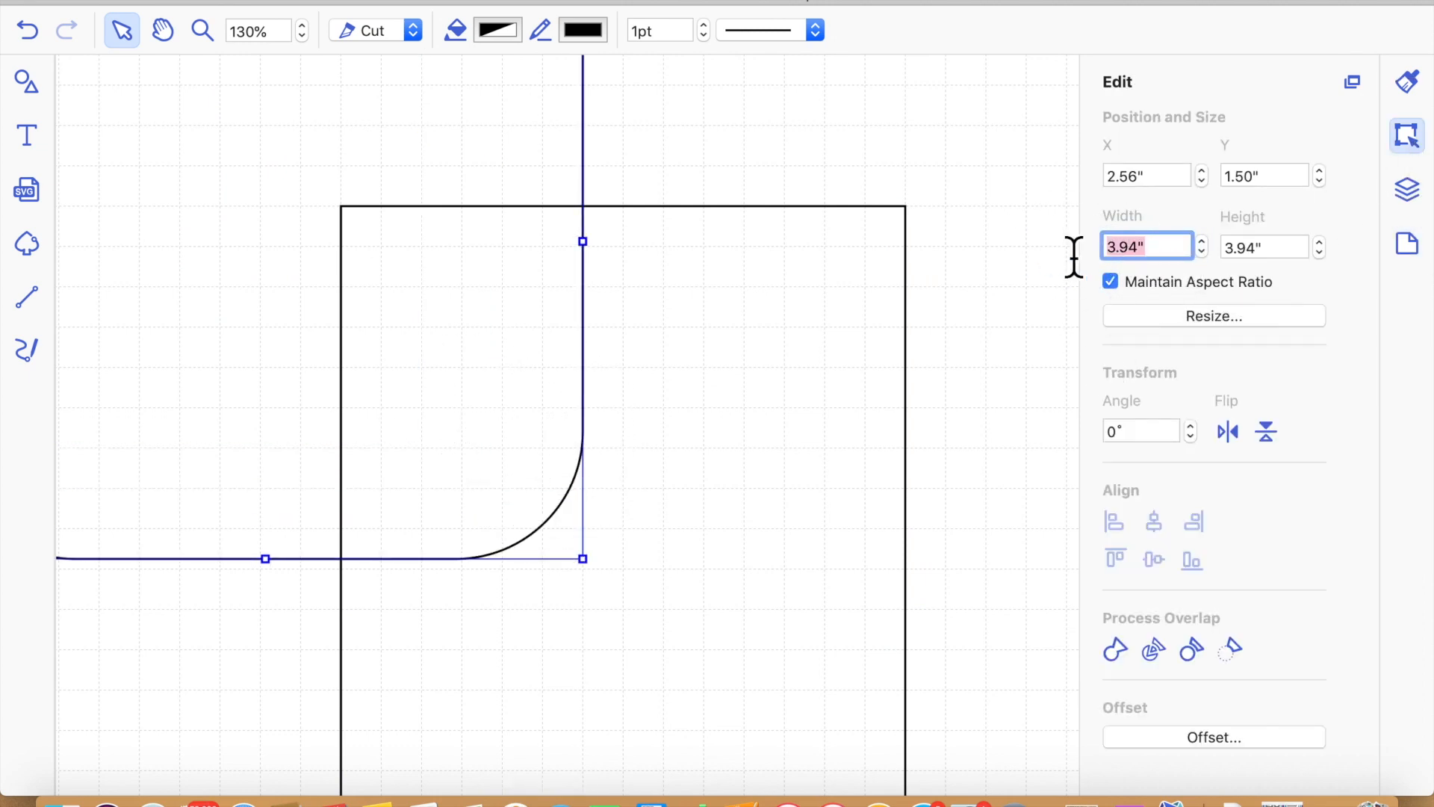
{"action": "key", "text": "Return"}
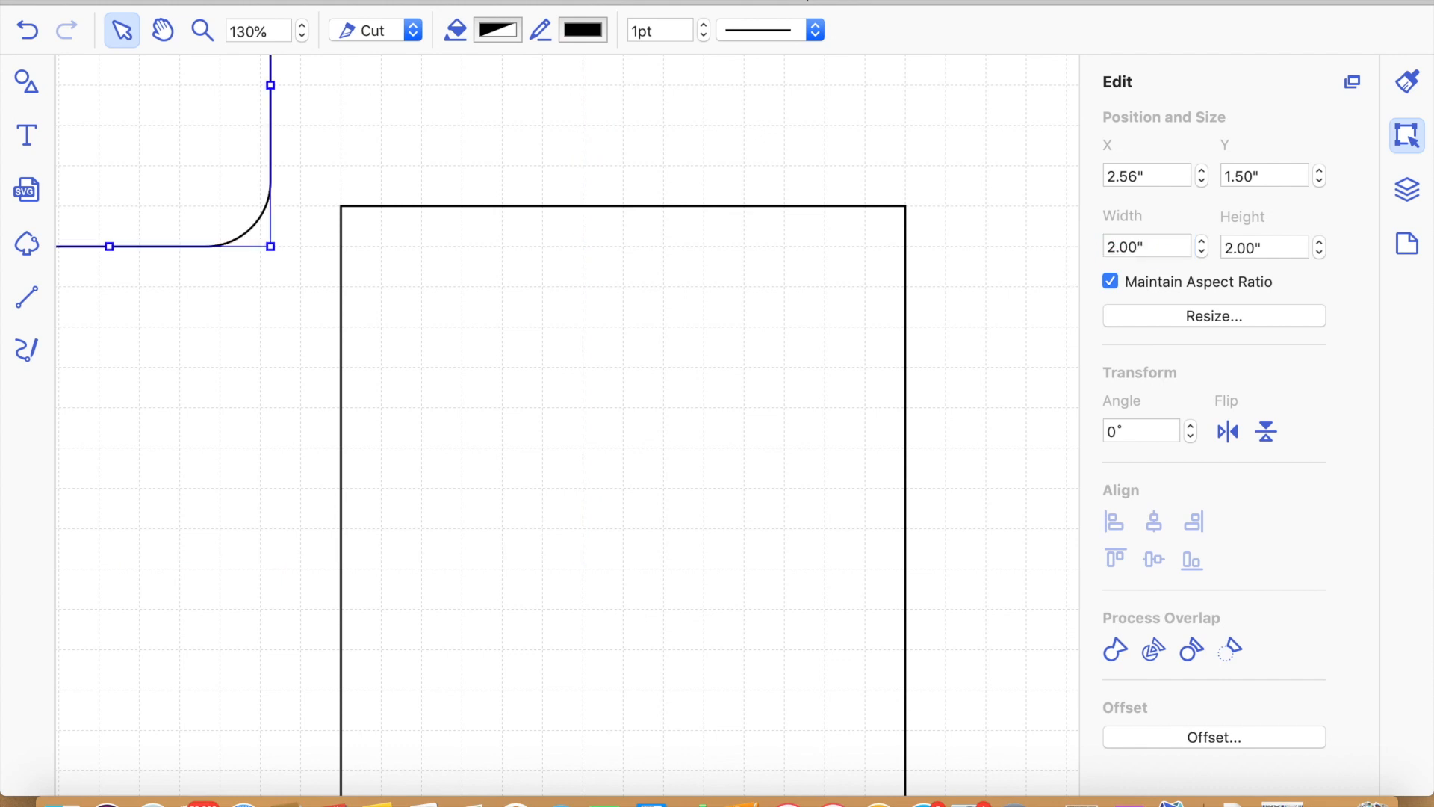
Position the rounded square at X 3.50 and Y 1.75 inches so it overlaps the rectangle's upper-left corner by two grid spaces
{"action": "left_click_drag", "start_coordinate": [208, 153], "coordinate": [355, 224]}
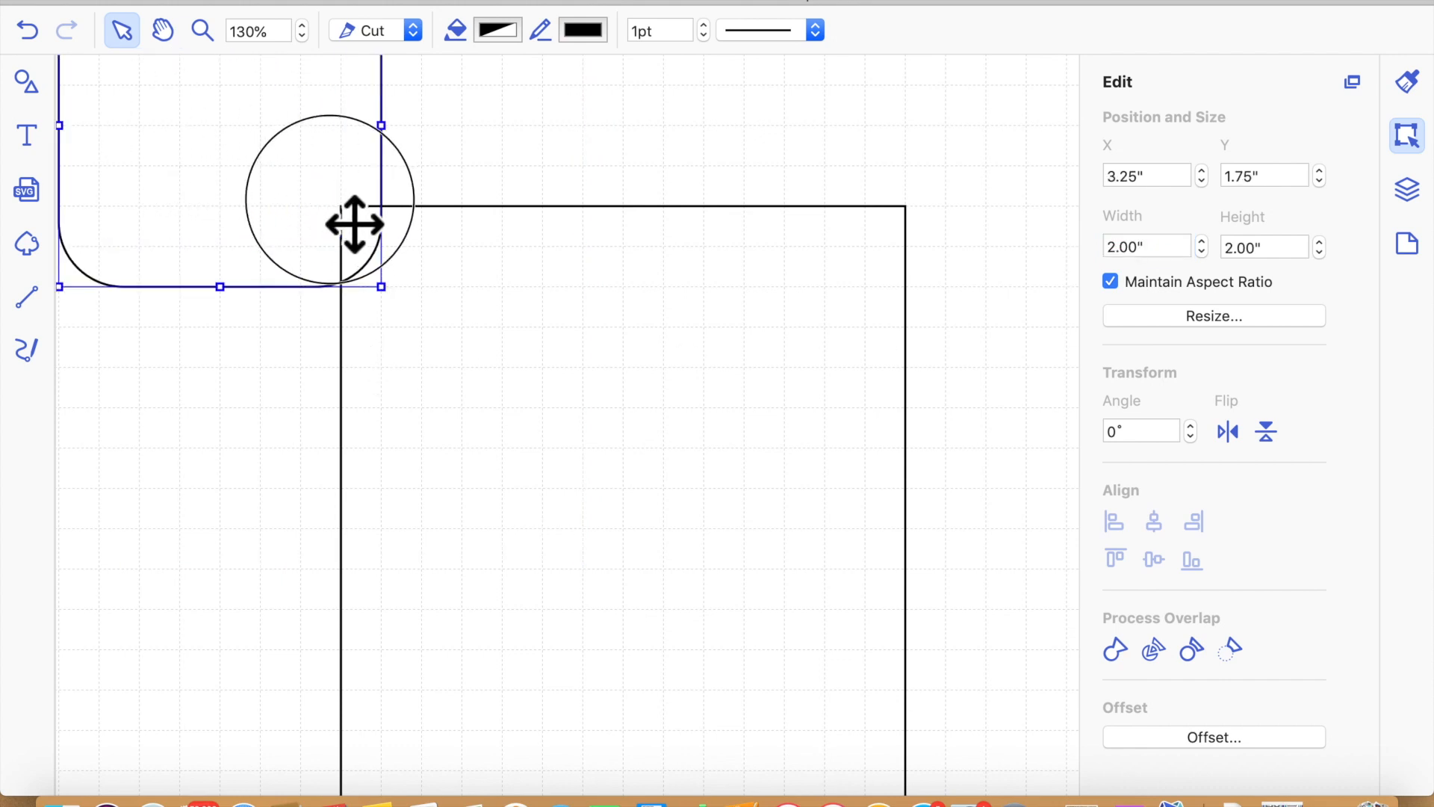
{"action": "key", "text": "Right"}
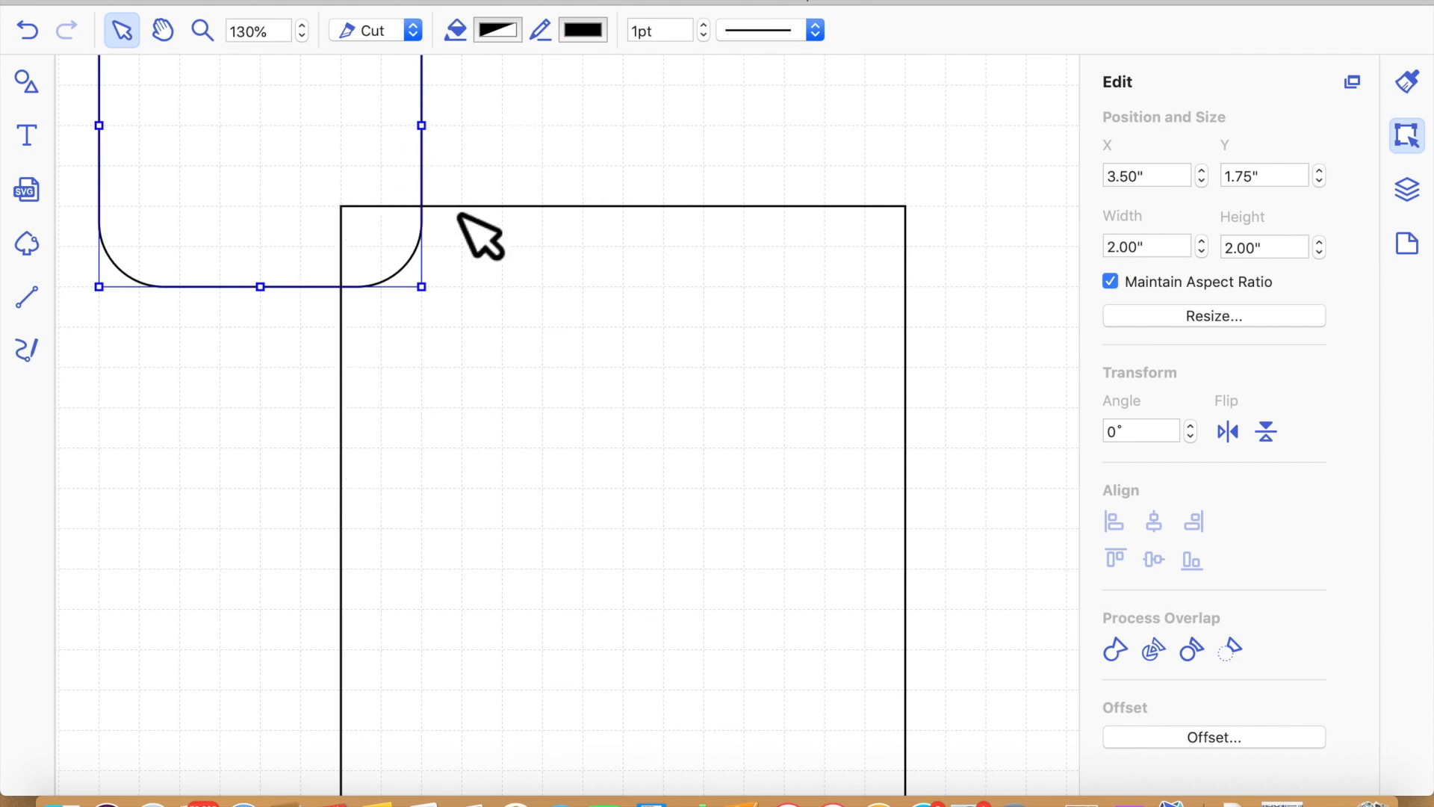
{"action": "double_click", "coordinate": [351, 171]}
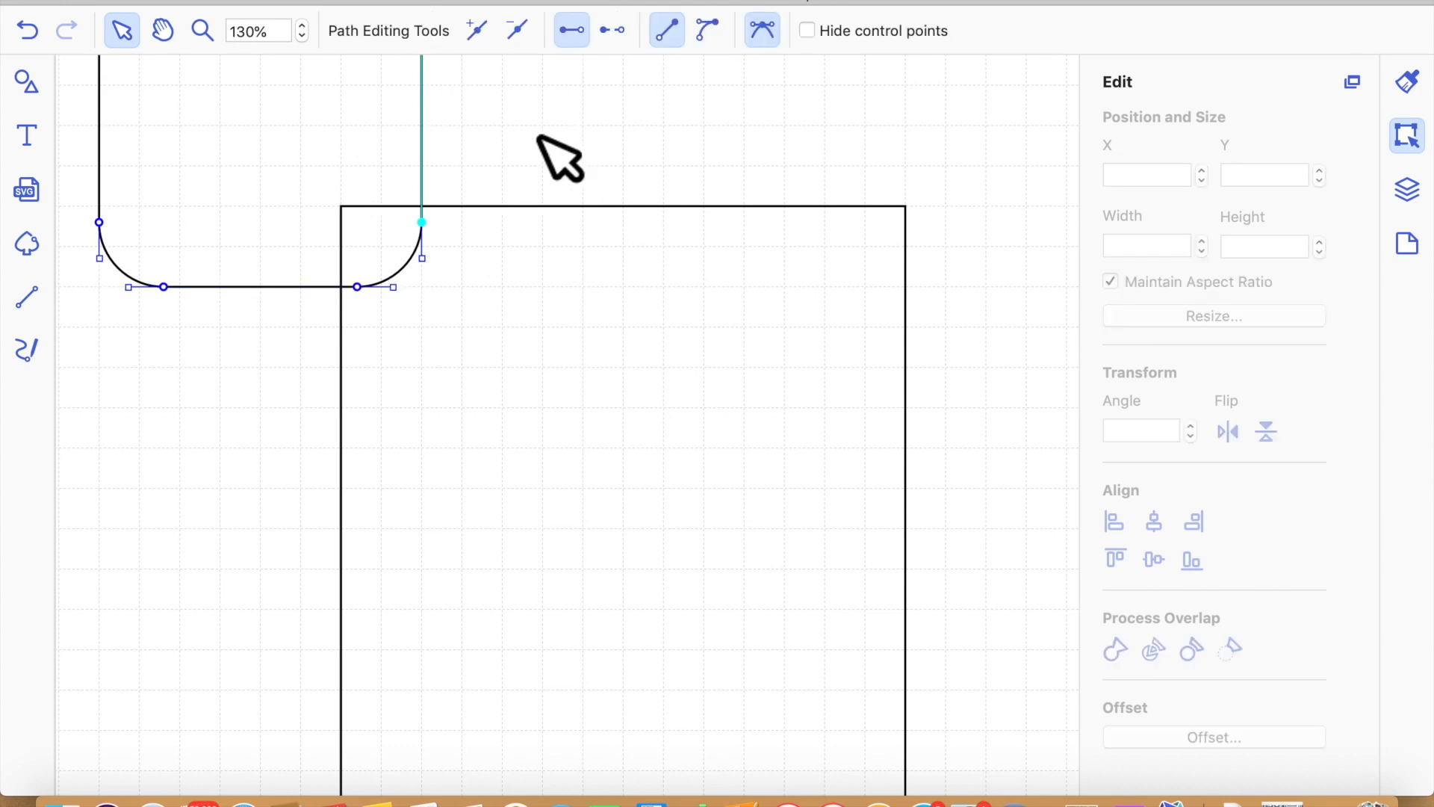
Duplicate the 2-inch rounded square twice
{"action": "left_click", "coordinate": [397, 166]}
{"action": "key", "text": "super+d"}
{"action": "key", "text": "super+d"}
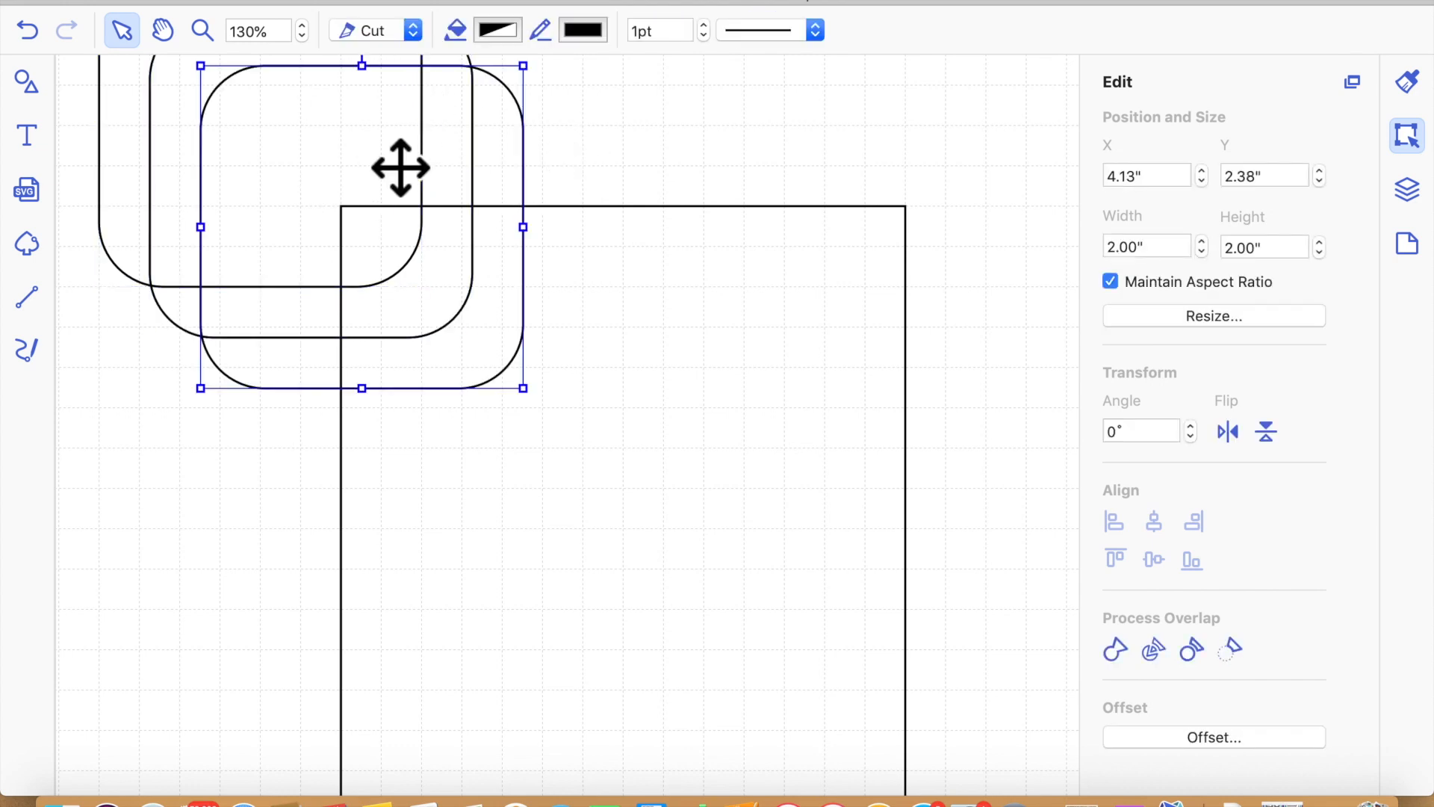
Position one duplicated rounded square at X 8.00 and Y 1.75 inches, overlapping the rectangle's upper-right corner
{"action": "left_click", "coordinate": [549, 314]}
{"action": "left_click", "coordinate": [608, 118]}
{"action": "left_click_drag", "start_coordinate": [527, 160], "coordinate": [1105, 94]}
{"action": "left_click_drag", "start_coordinate": [1102, 31], "coordinate": [1105, 26]}
{"action": "key", "text": "Right"}
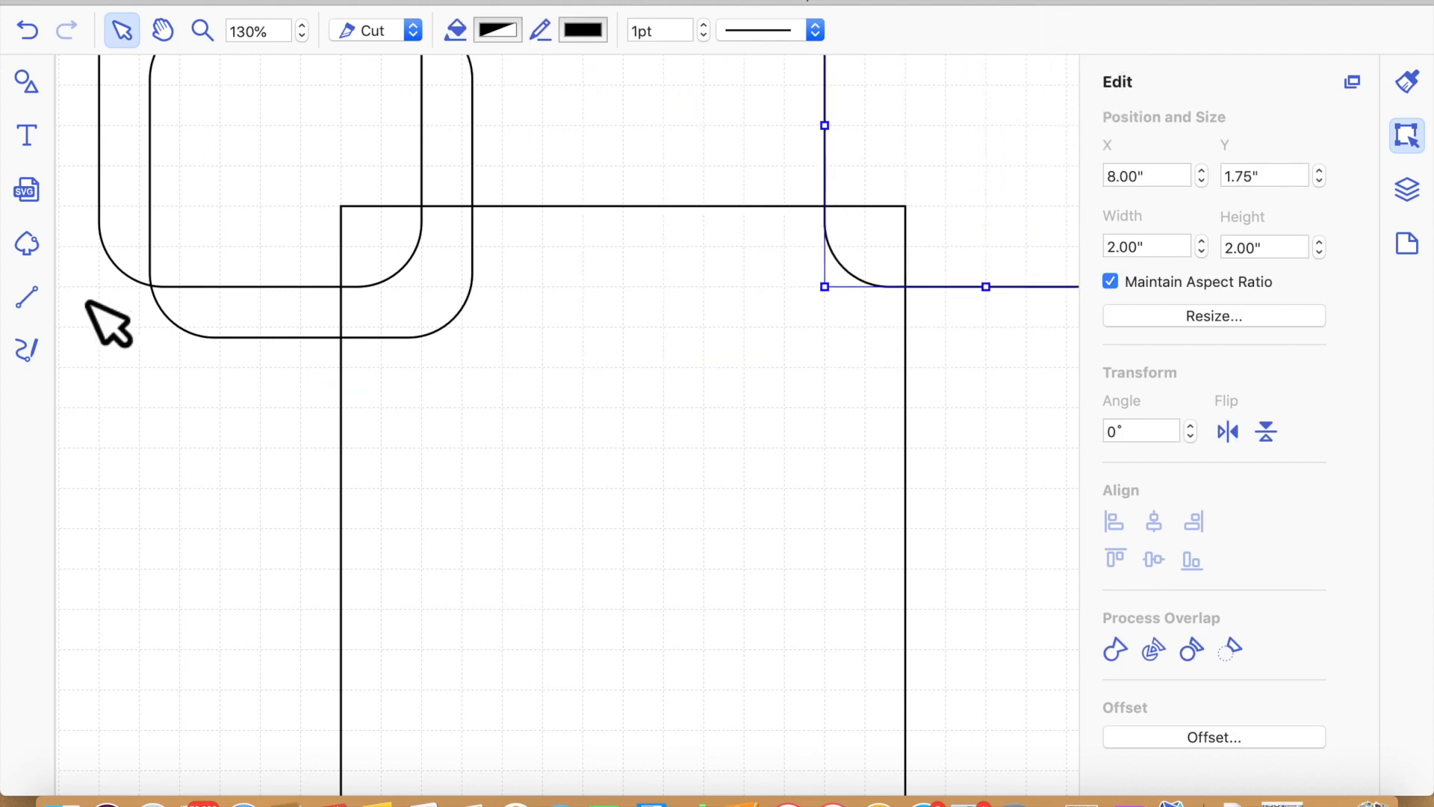
Position the other duplicated rounded square at X 3.50 and Y 7.75 inches, overlapping the rectangle's lower-left corner
{"action": "left_click_drag", "start_coordinate": [294, 214], "coordinate": [291, 662]}
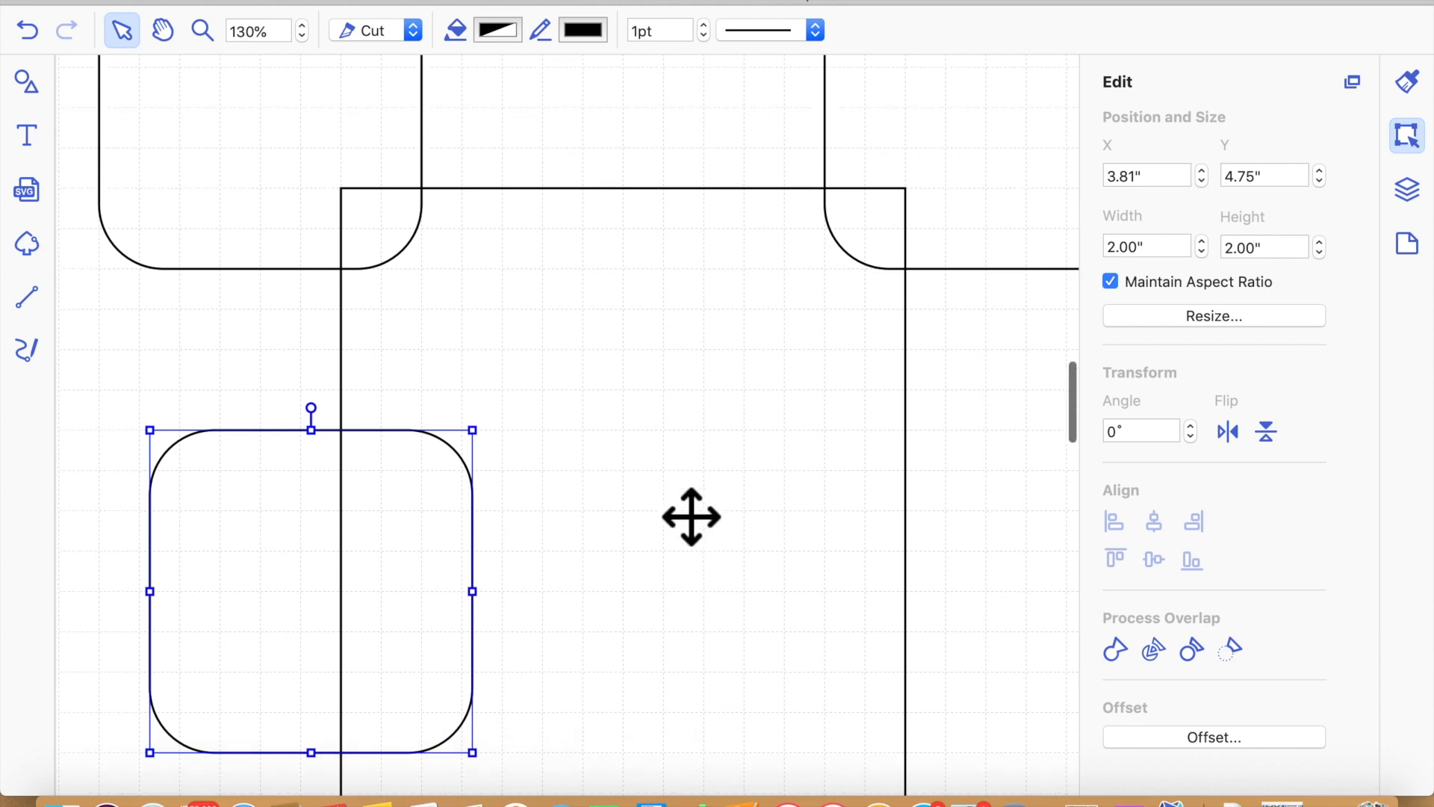
{"action": "scroll", "coordinate": [691, 517], "scroll_direction": "down", "scroll_amount": 5}
{"action": "left_click_drag", "start_coordinate": [371, 310], "coordinate": [298, 777]}
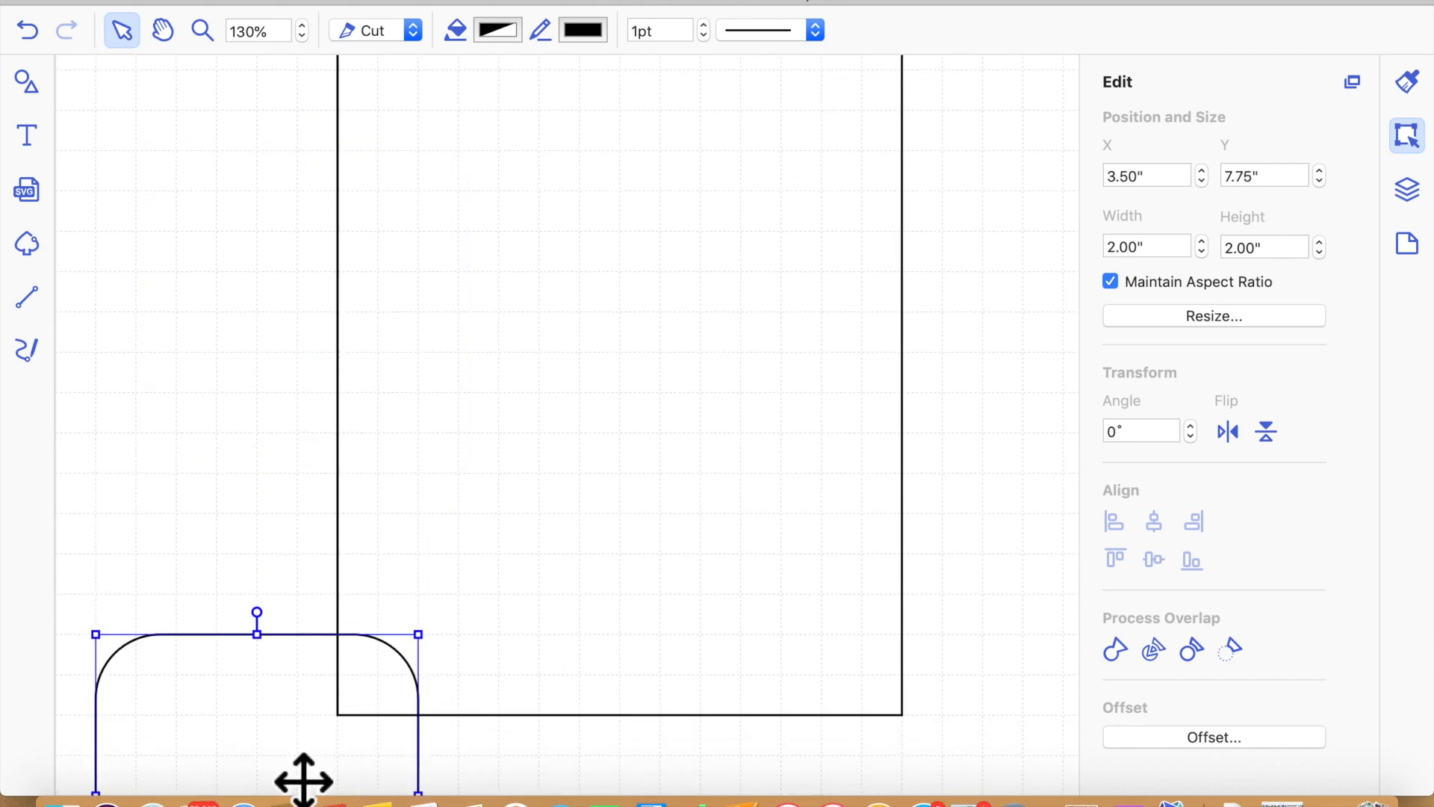
Duplicate the upper-right rounded square and position the copy at X 8.00 and Y 7.75 inches over the rectangle's lower-right corner
{"action": "scroll", "coordinate": [387, 554], "scroll_direction": "up", "scroll_amount": 10}
{"action": "scroll", "coordinate": [381, 546], "scroll_direction": "down", "scroll_amount": 1}
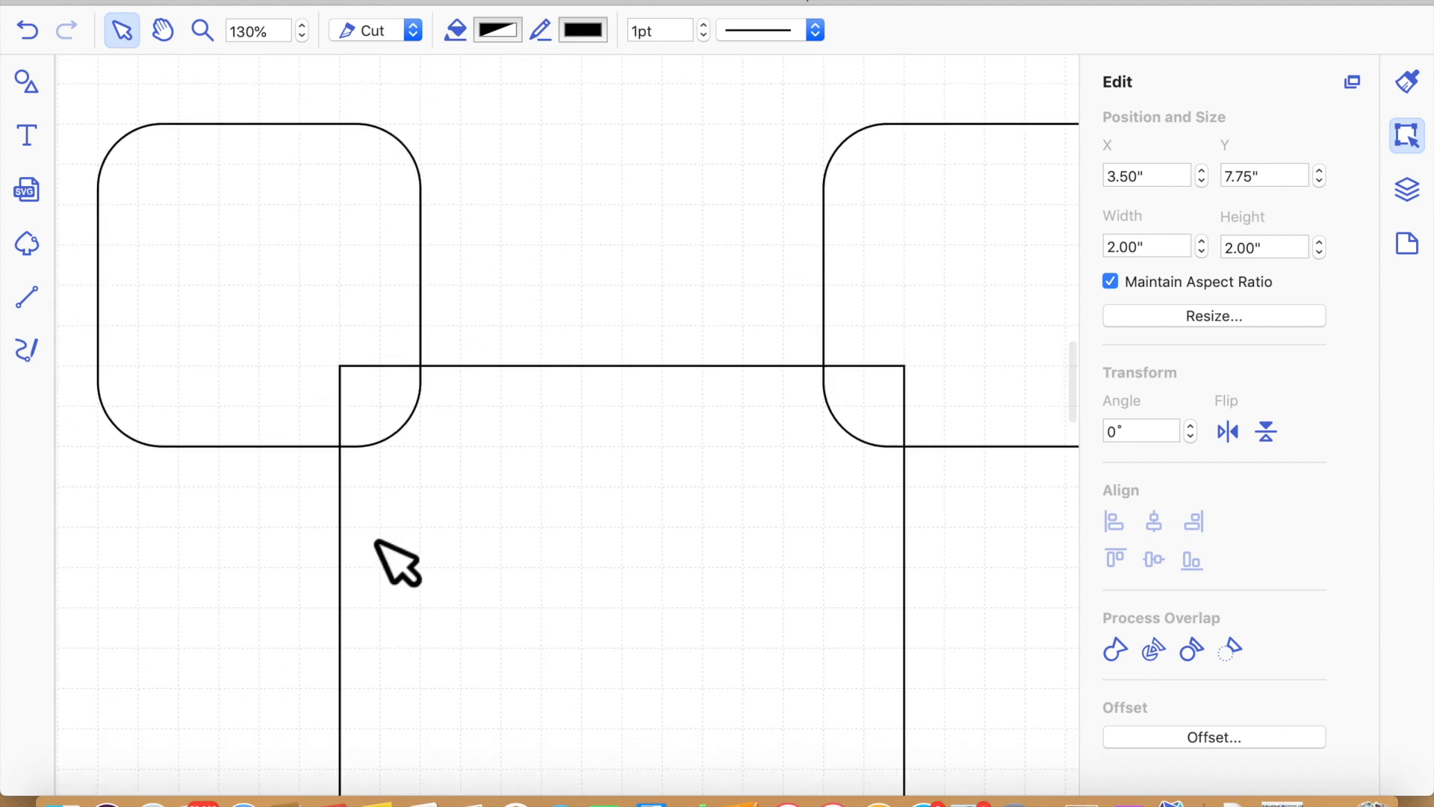
{"action": "left_click", "coordinate": [584, 2]}
{"action": "mouse_move", "coordinate": [493, 2]}
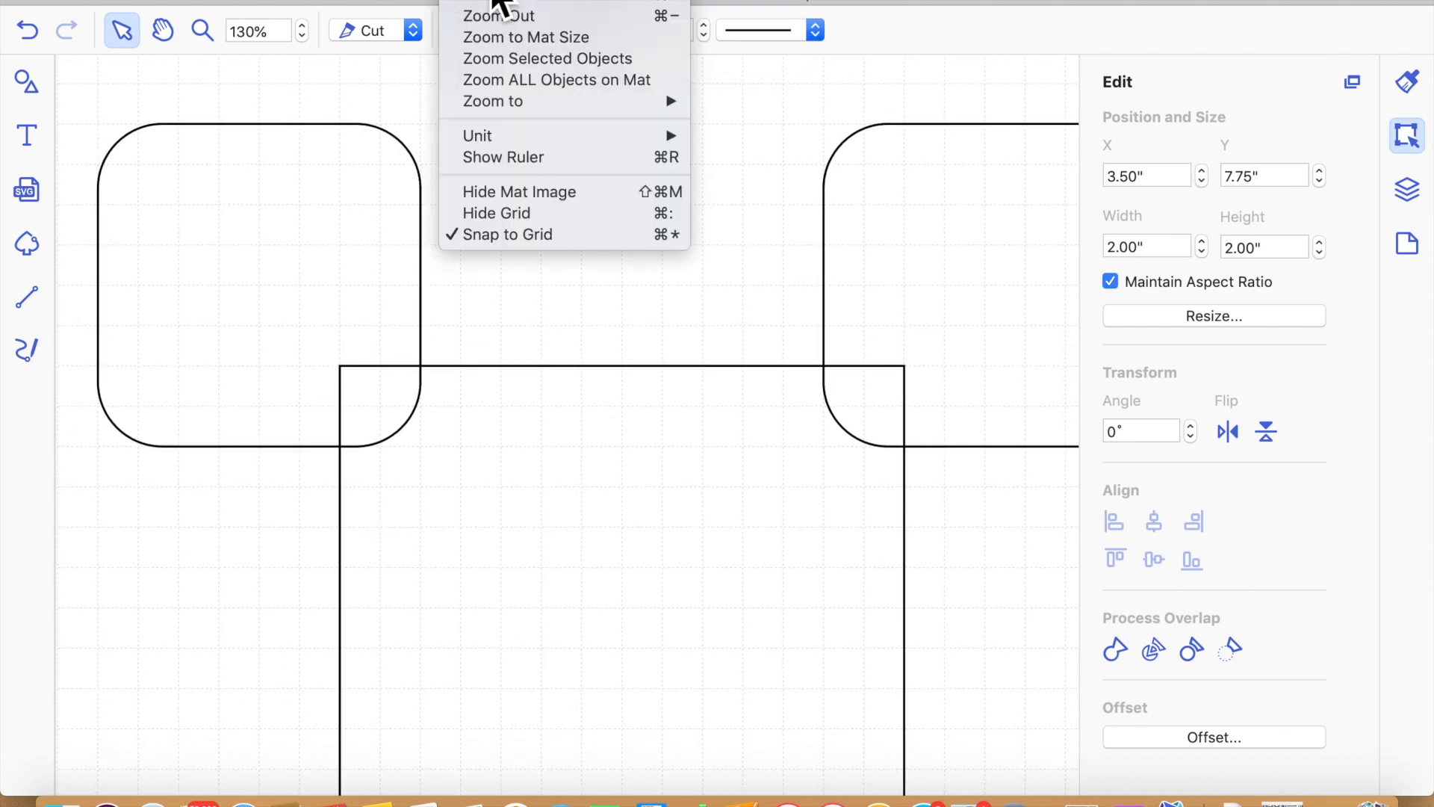
{"action": "left_click", "coordinate": [501, 39]}
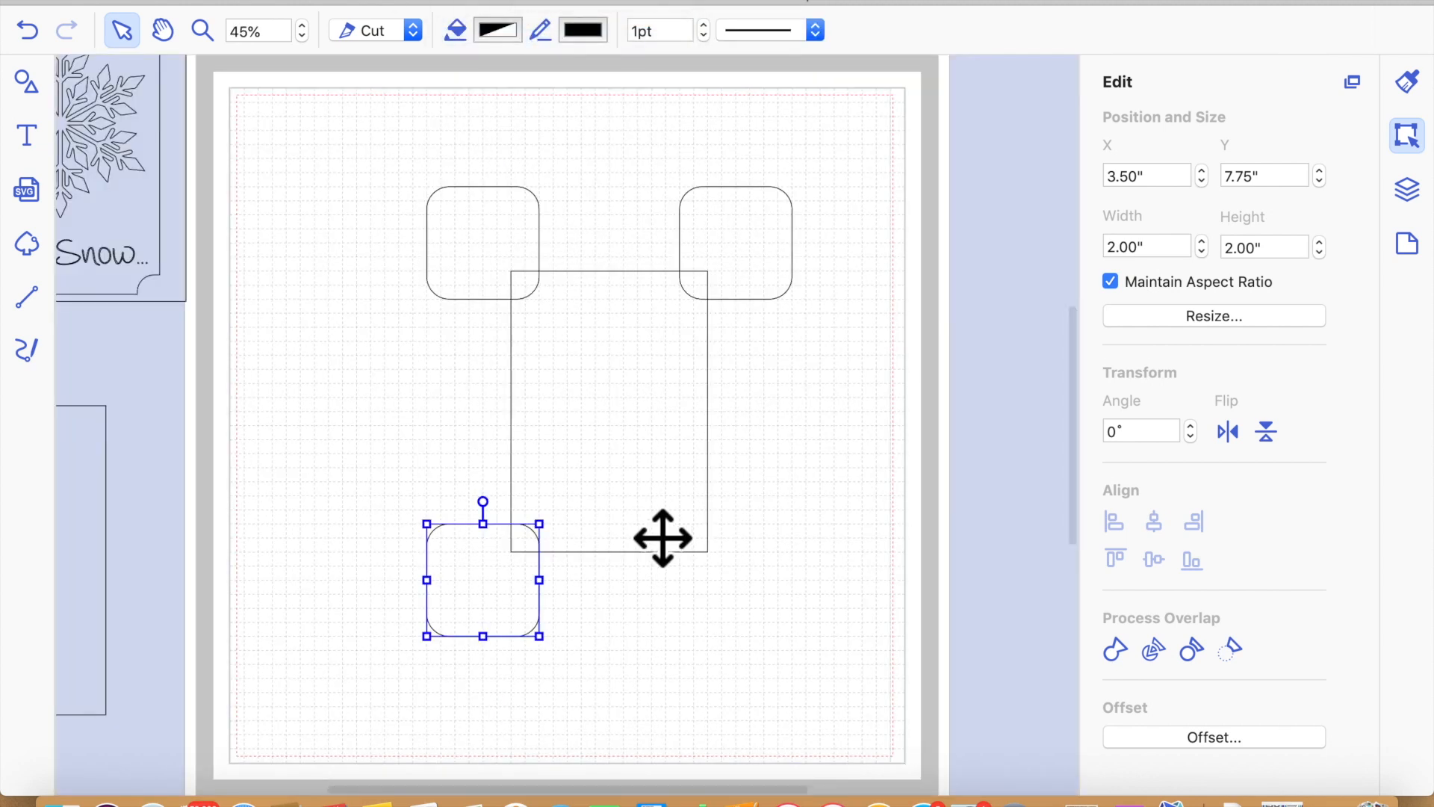
{"action": "left_click", "coordinate": [732, 267]}
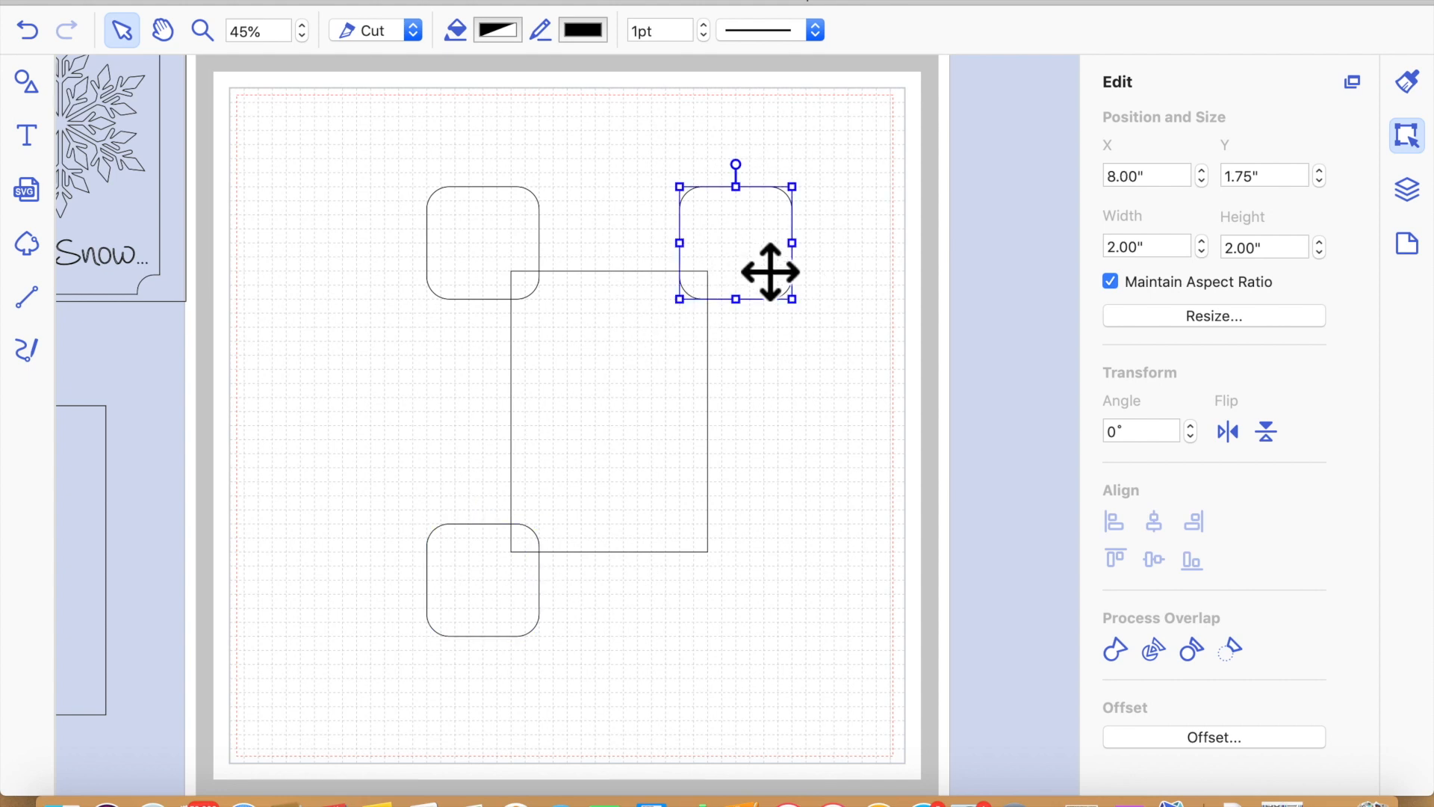
{"action": "left_click_drag", "start_coordinate": [771, 278], "coordinate": [752, 612]}
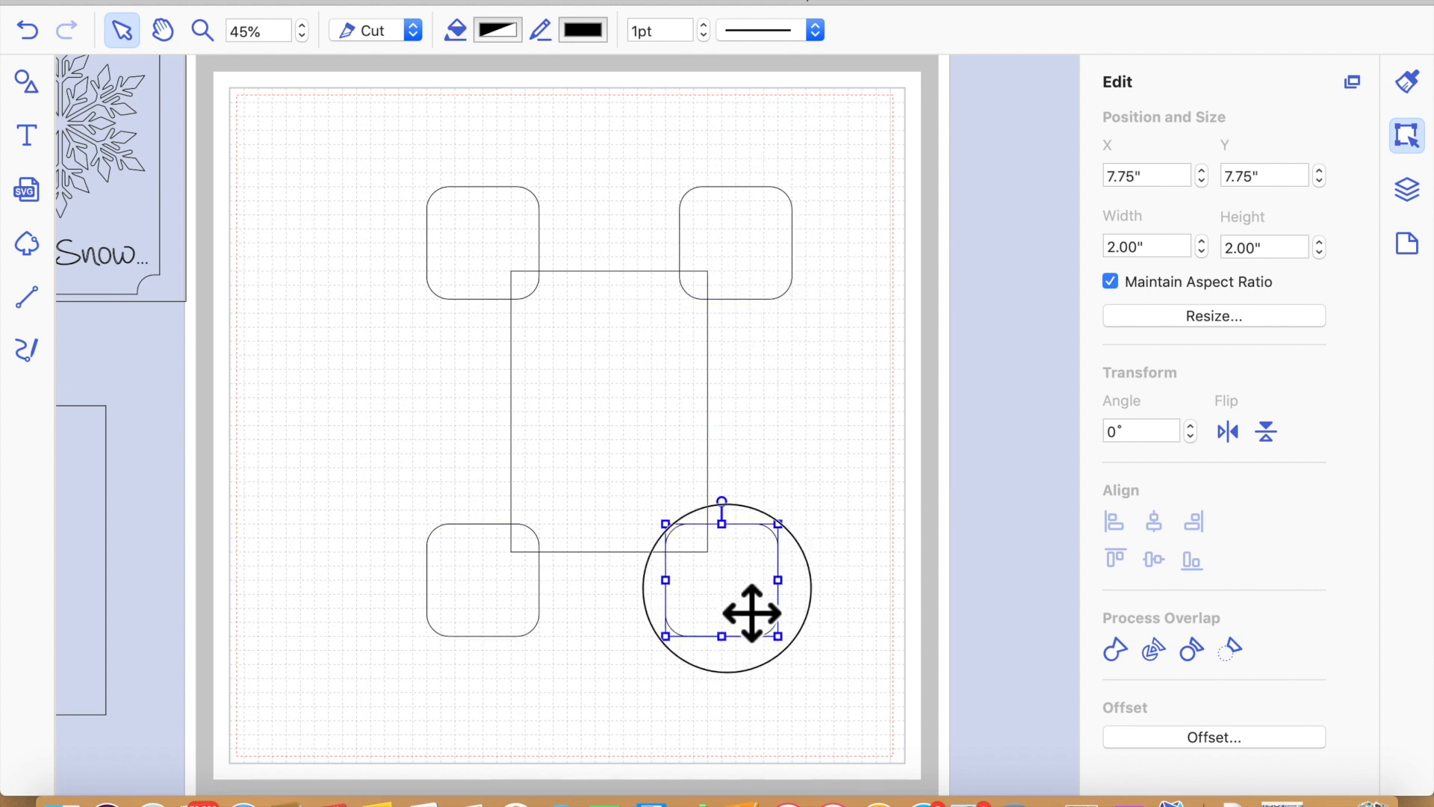
{"action": "key", "text": "Right"}
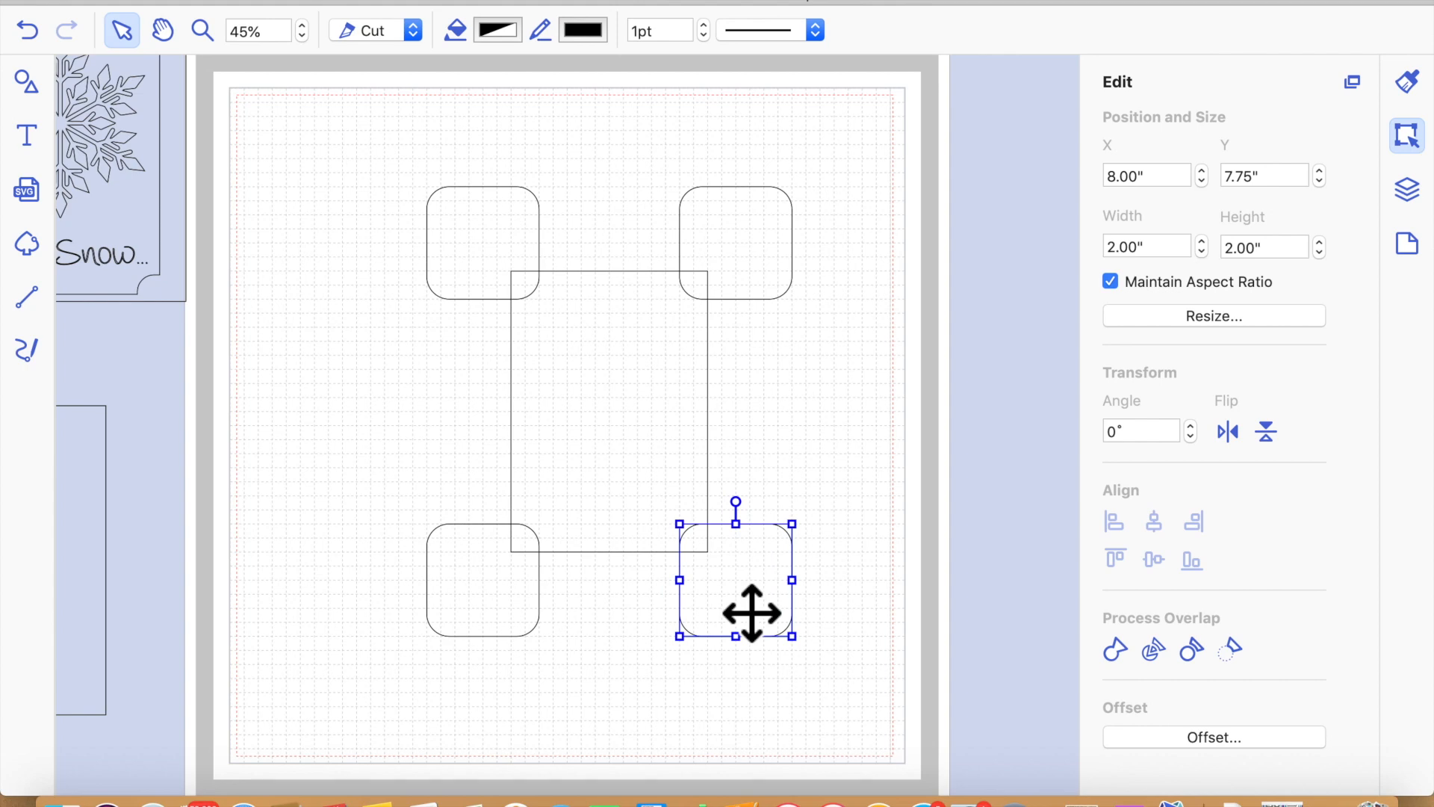
{"action": "left_click", "coordinate": [971, 469]}
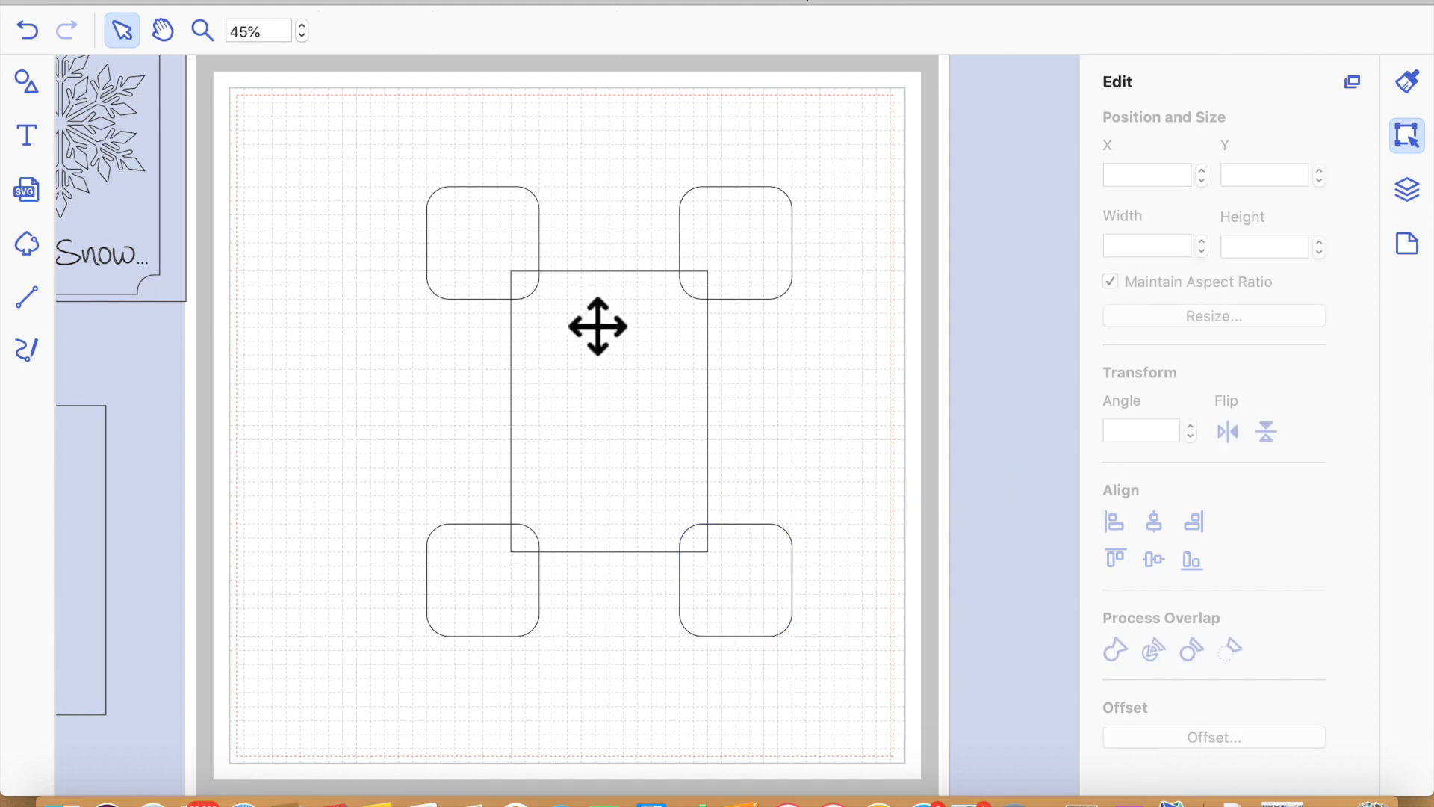
Subtract the four rounded squares from the rectangle to leave a panel with scooped corners
{"action": "left_click_drag", "start_coordinate": [369, 139], "coordinate": [816, 662]}
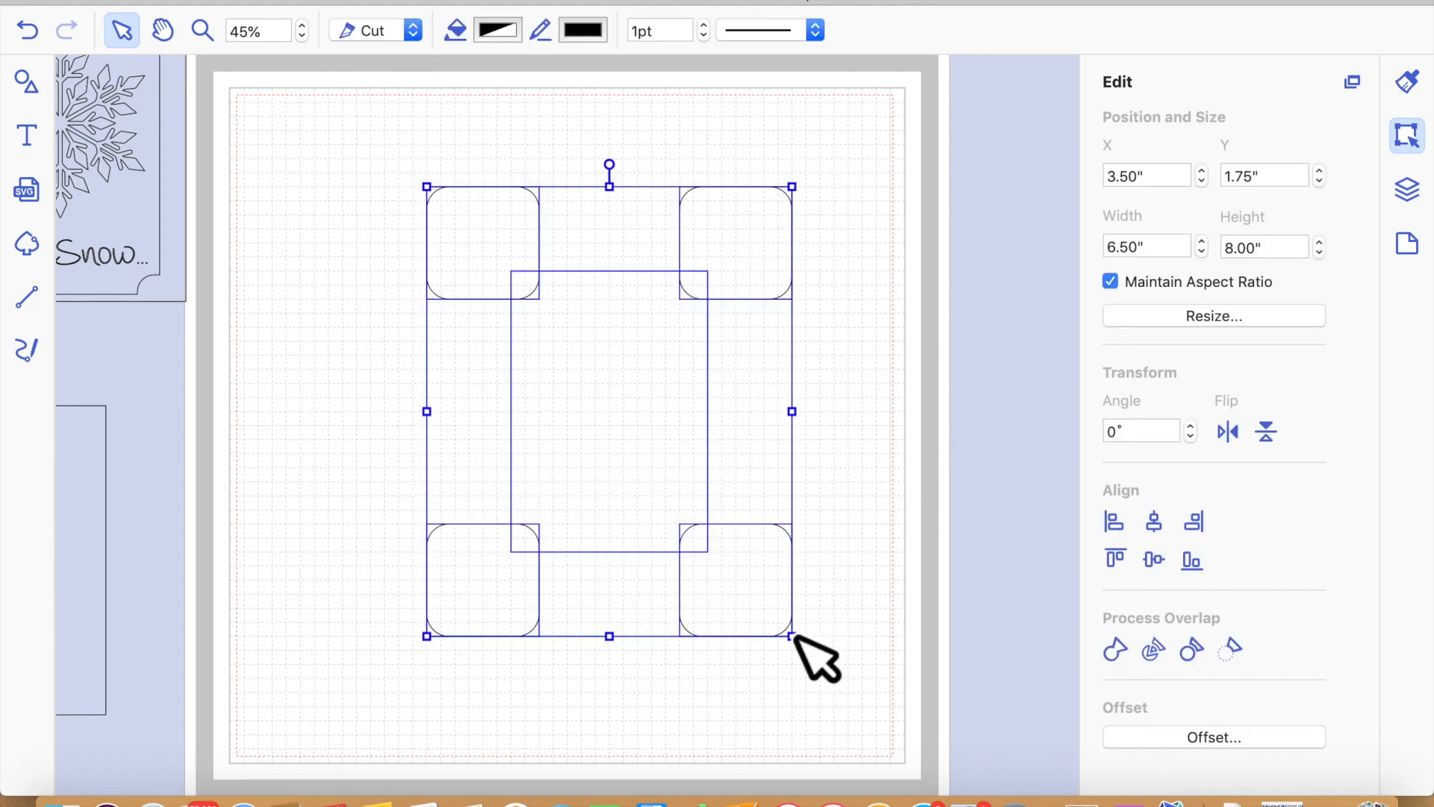
{"action": "left_click", "coordinate": [1235, 650]}
{"action": "left_click", "coordinate": [857, 503]}
Move the scooped-corner panel up and left on the mat to X 2.75 and Y 2.25 inches
{"action": "left_click_drag", "start_coordinate": [640, 454], "coordinate": [557, 400]}
{"action": "left_click", "coordinate": [751, 395]}
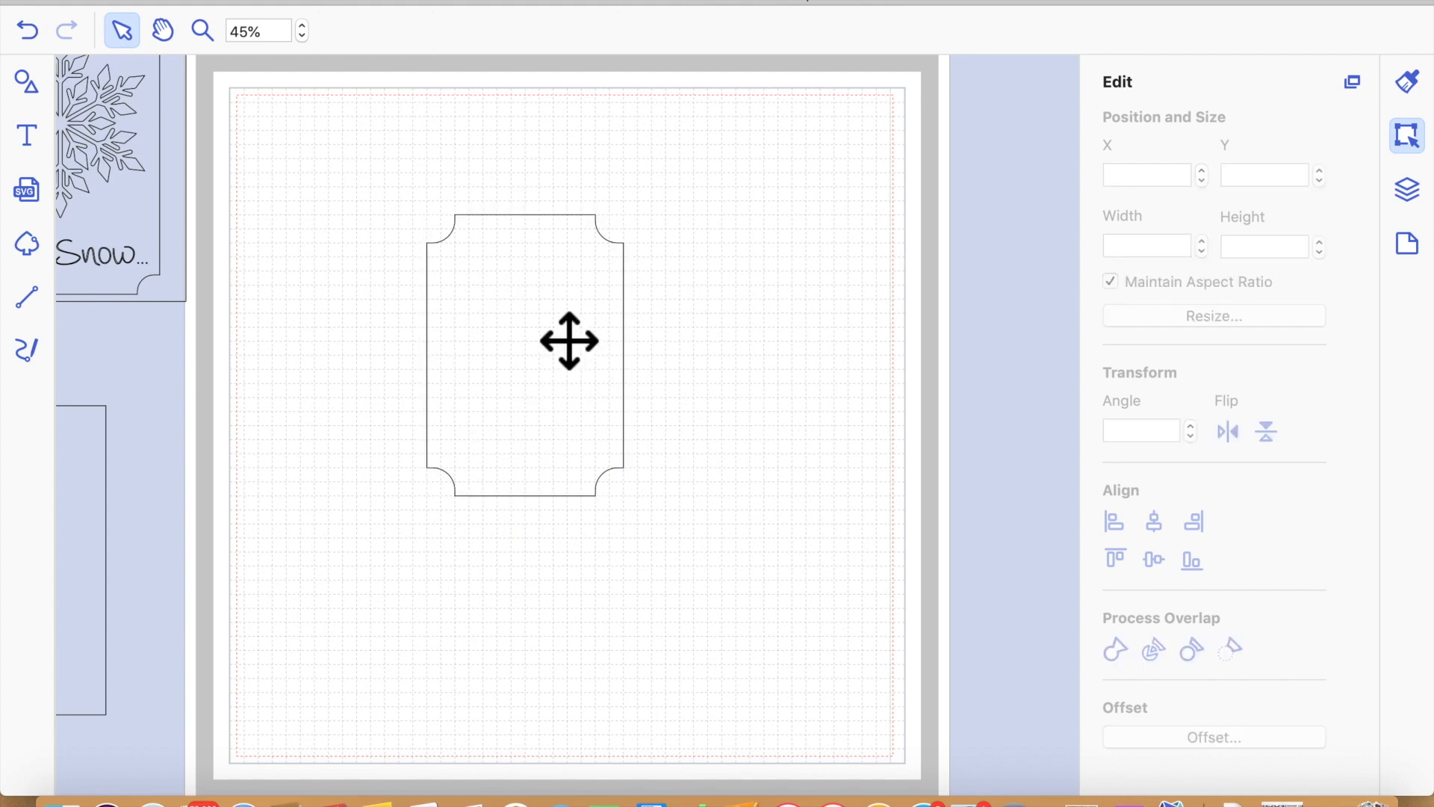
{"action": "scroll", "coordinate": [433, 423], "scroll_direction": "left", "scroll_amount": 5}
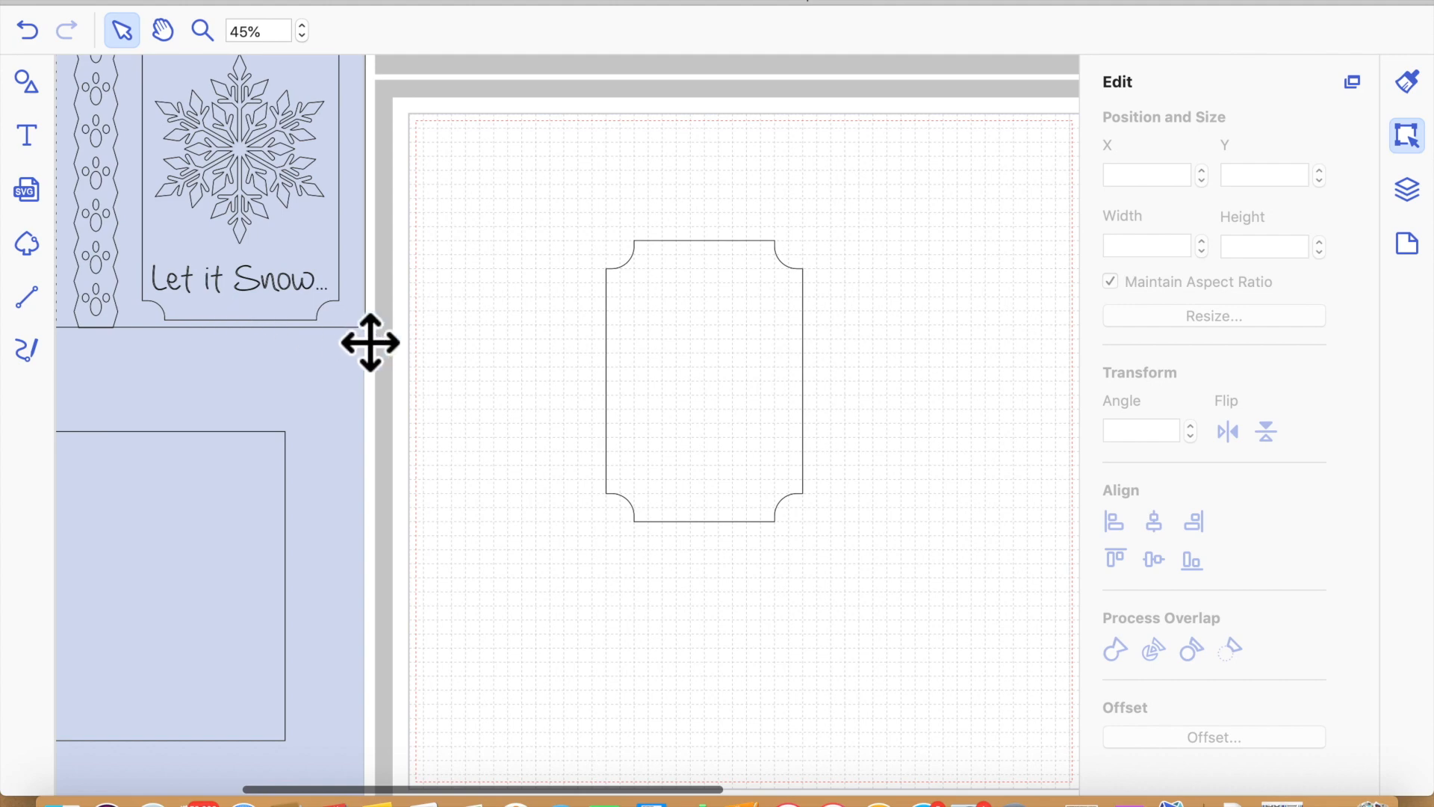
{"action": "left_click_drag", "start_coordinate": [756, 438], "coordinate": [714, 435]}
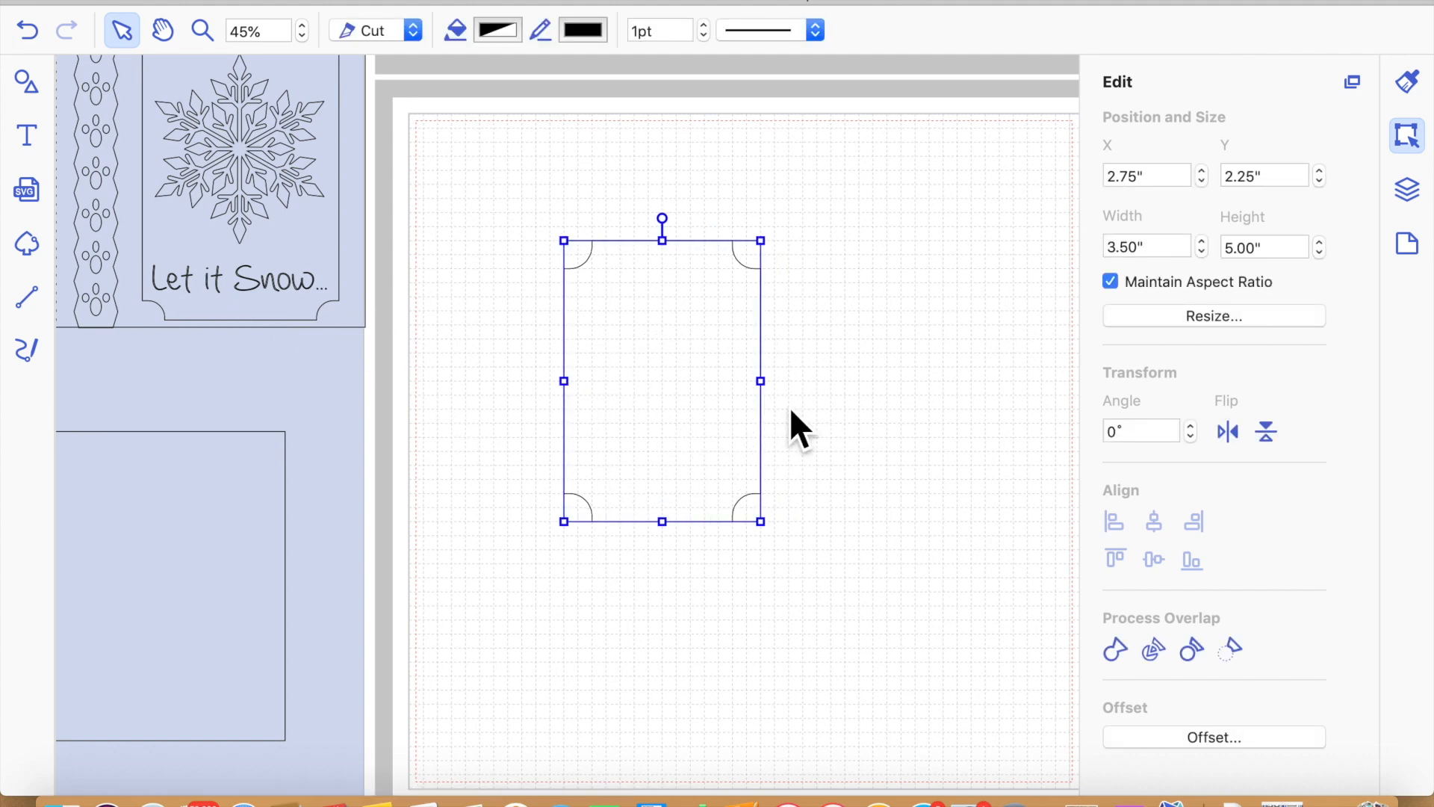
Create an outward offset line around the panel with 0.08 inch spacing and Bevel corners, leaving the original line as is
{"action": "left_click", "coordinate": [1204, 738]}
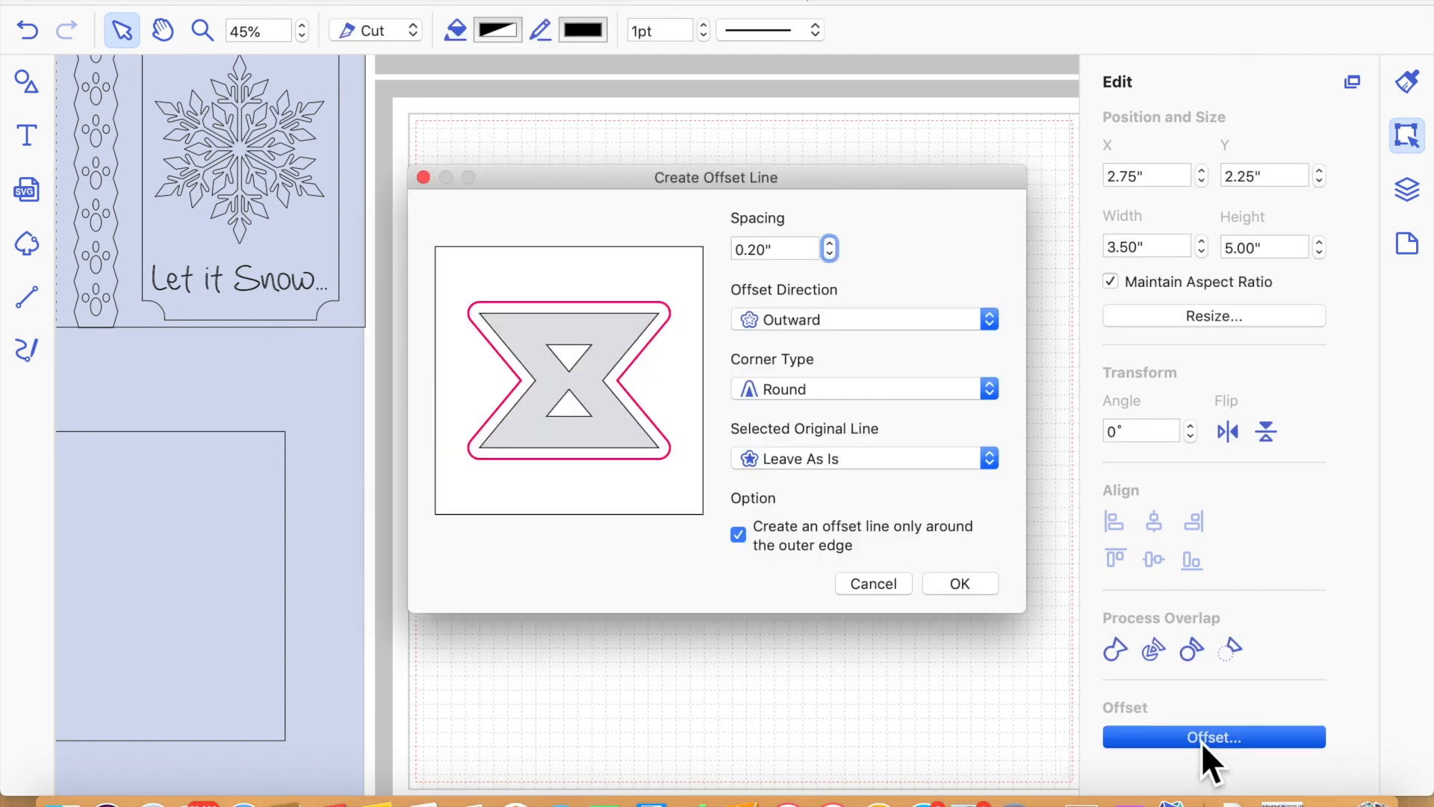
{"action": "left_click", "coordinate": [829, 255]}
{"action": "left_click", "coordinate": [830, 256]}
{"action": "left_click", "coordinate": [829, 256]}
{"action": "left_click", "coordinate": [830, 255]}
{"action": "left_click", "coordinate": [832, 244]}
{"action": "left_click", "coordinate": [993, 393]}
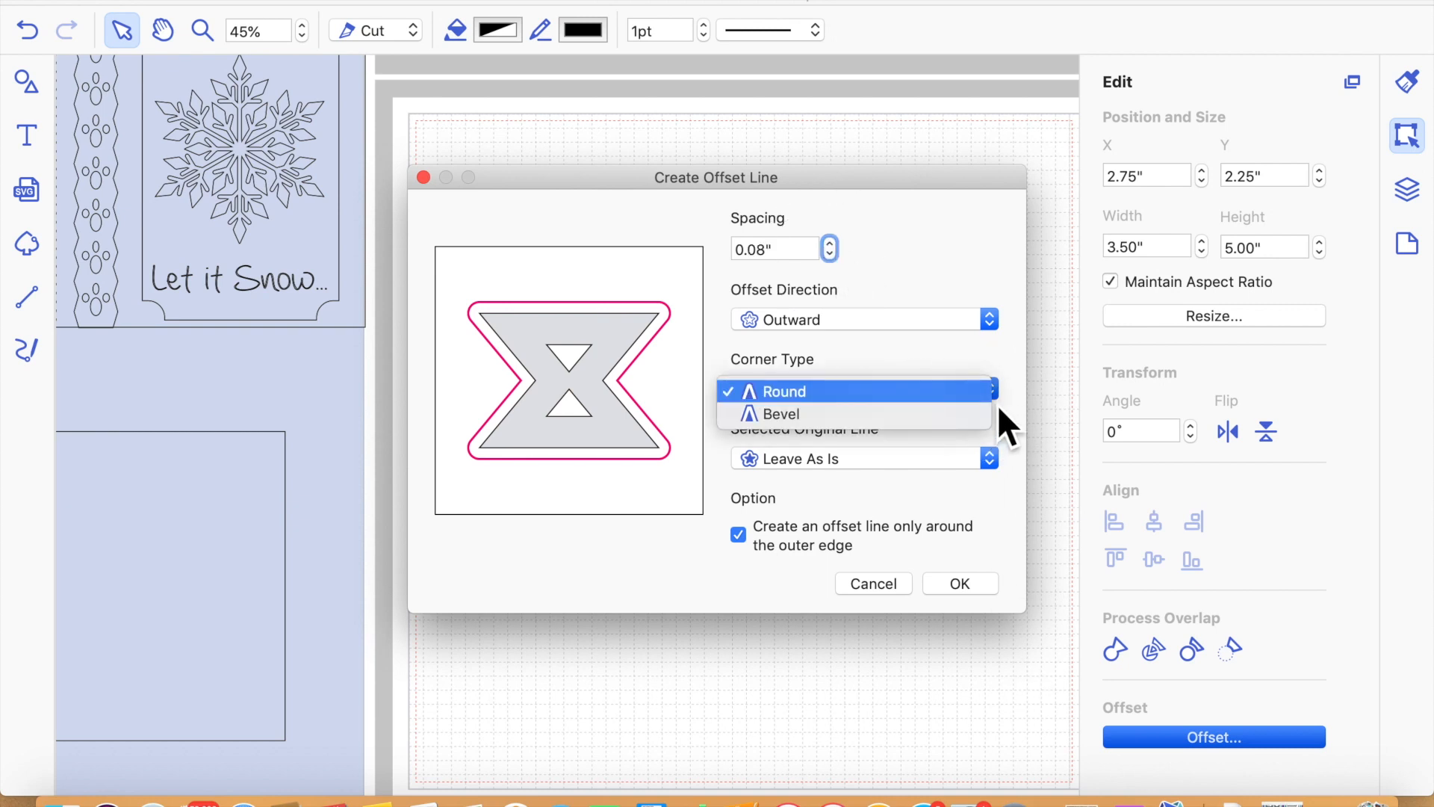
{"action": "left_click", "coordinate": [947, 416]}
{"action": "left_click", "coordinate": [975, 586]}
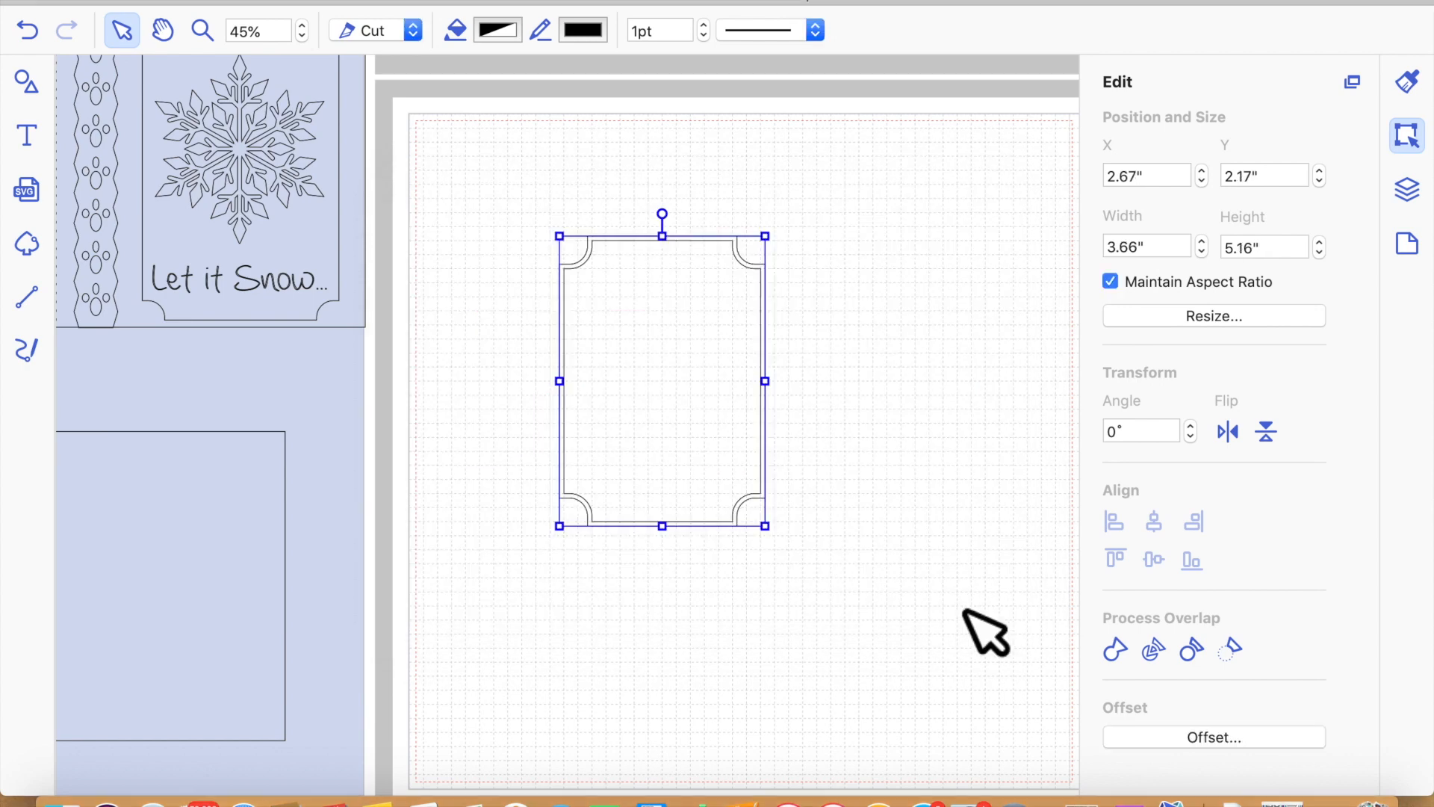
{"action": "left_click", "coordinate": [892, 627]}
Fill the outer offset shape with the Eggplant colour and send it to the back
{"action": "left_click", "coordinate": [782, 425]}
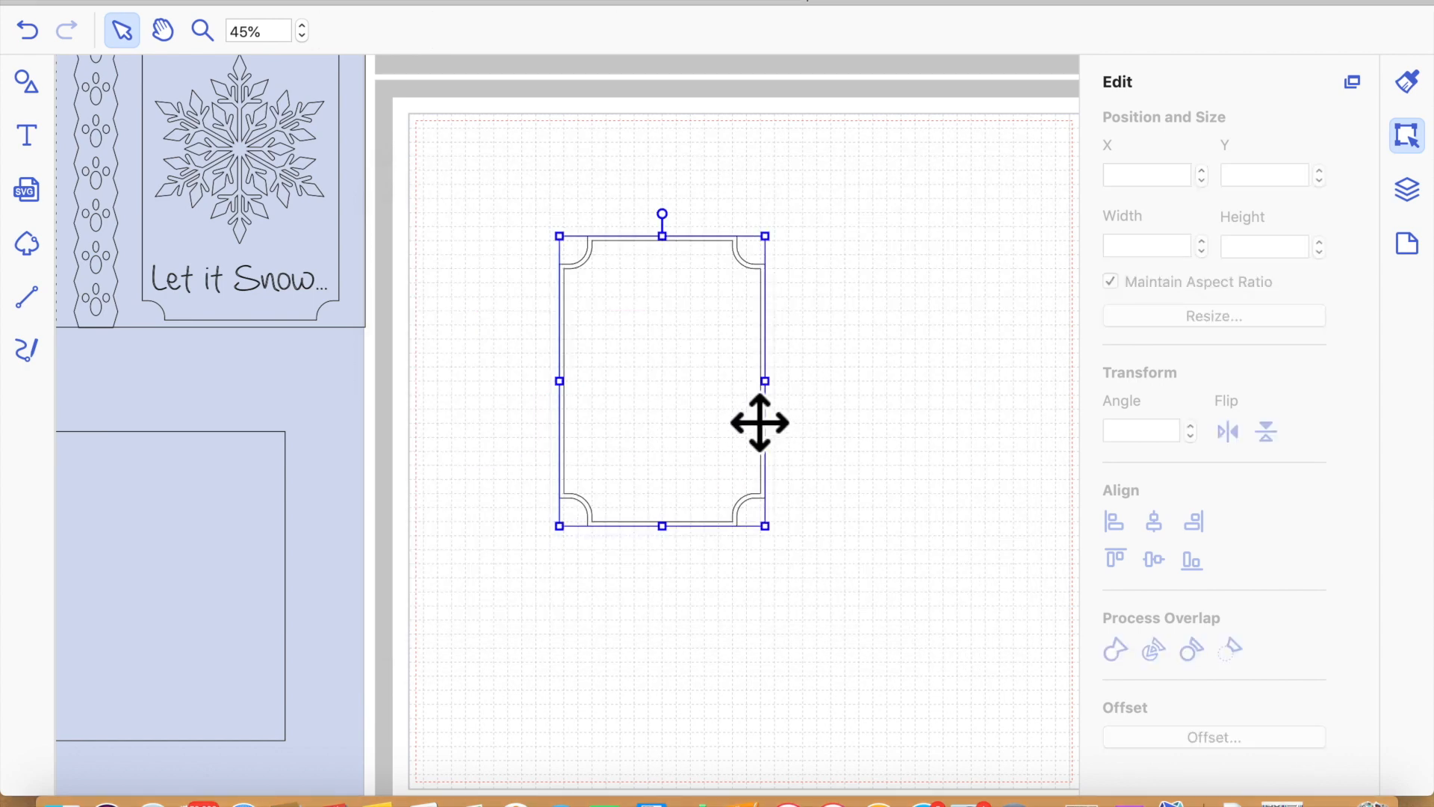
{"action": "left_click", "coordinate": [1410, 83]}
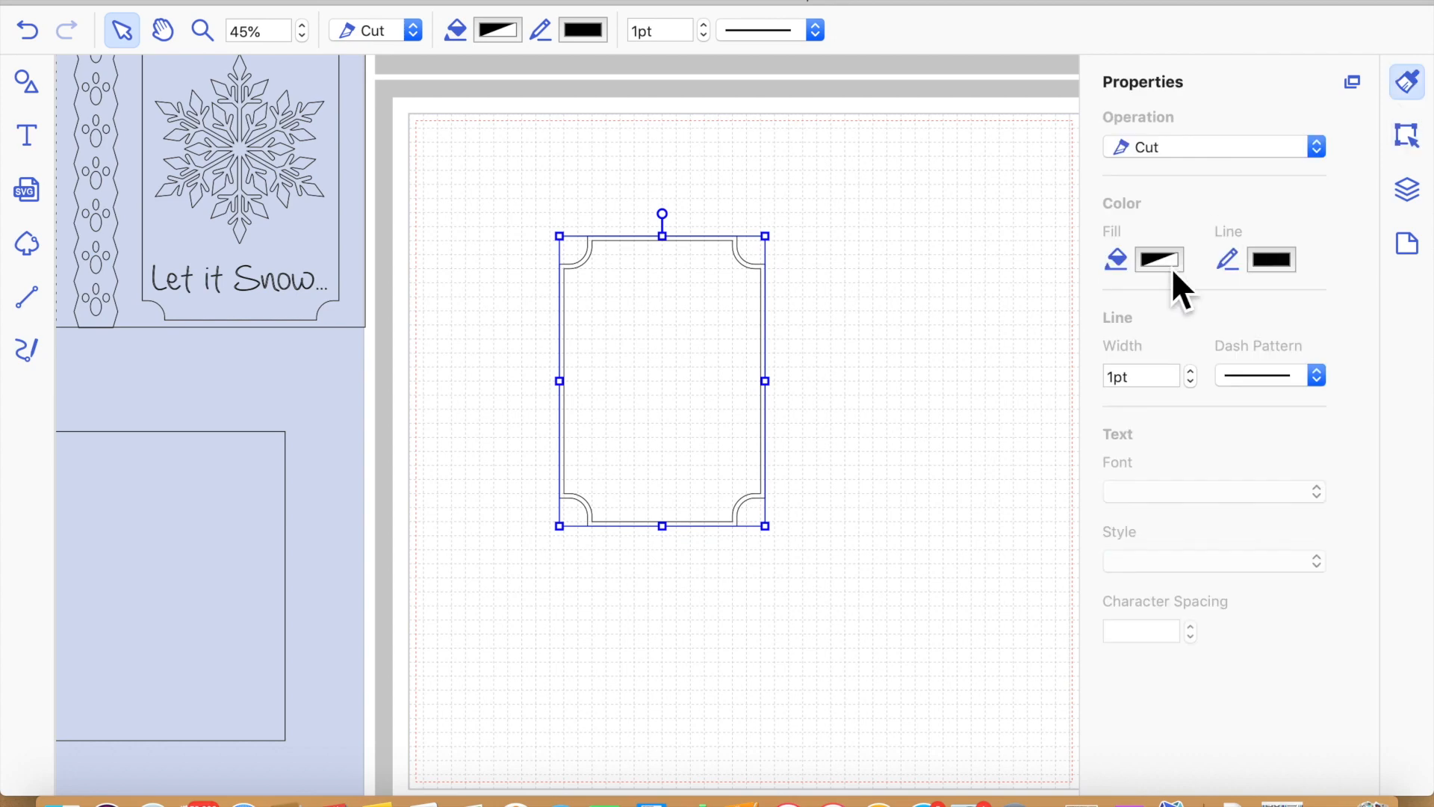
{"action": "left_click", "coordinate": [1165, 259]}
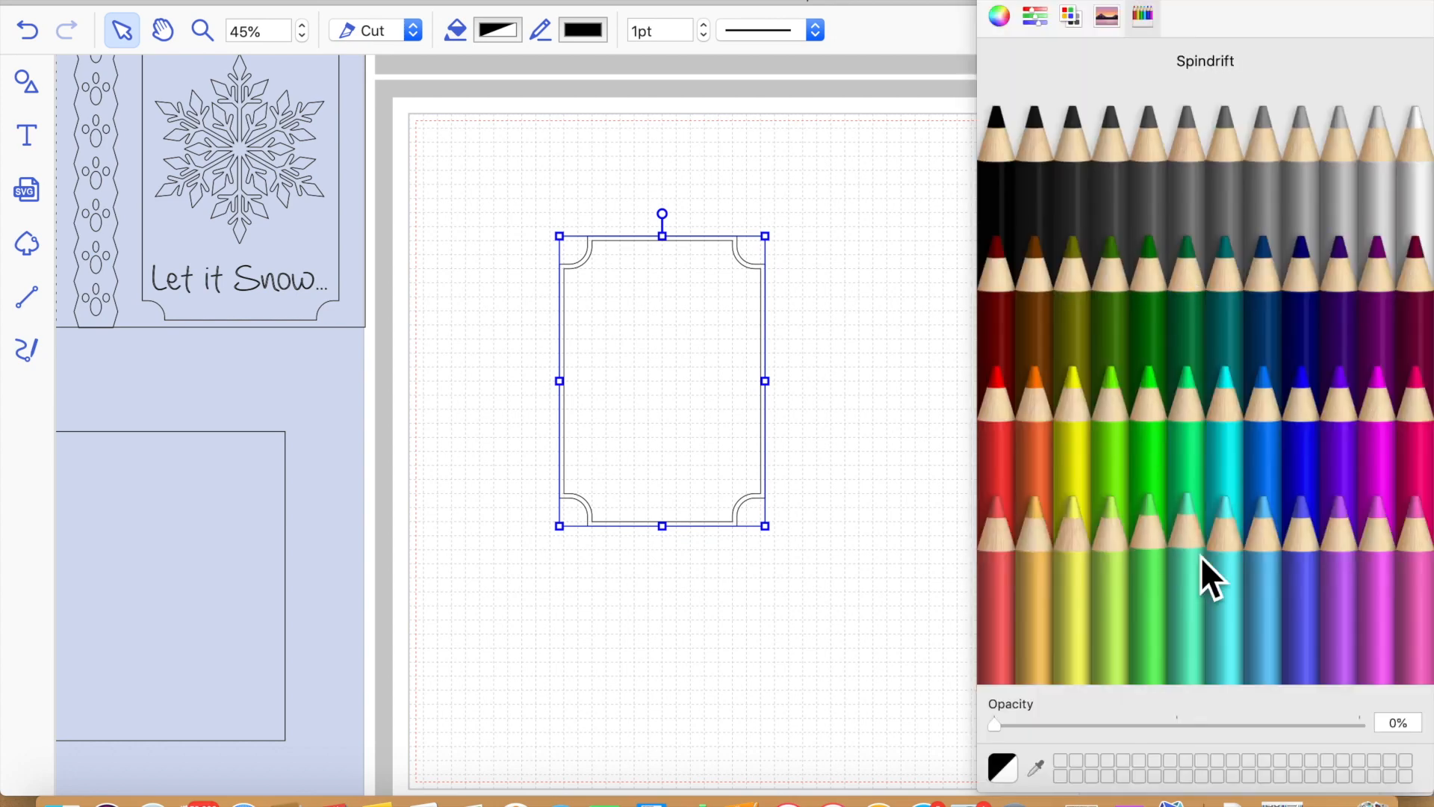
{"action": "left_click", "coordinate": [1341, 348]}
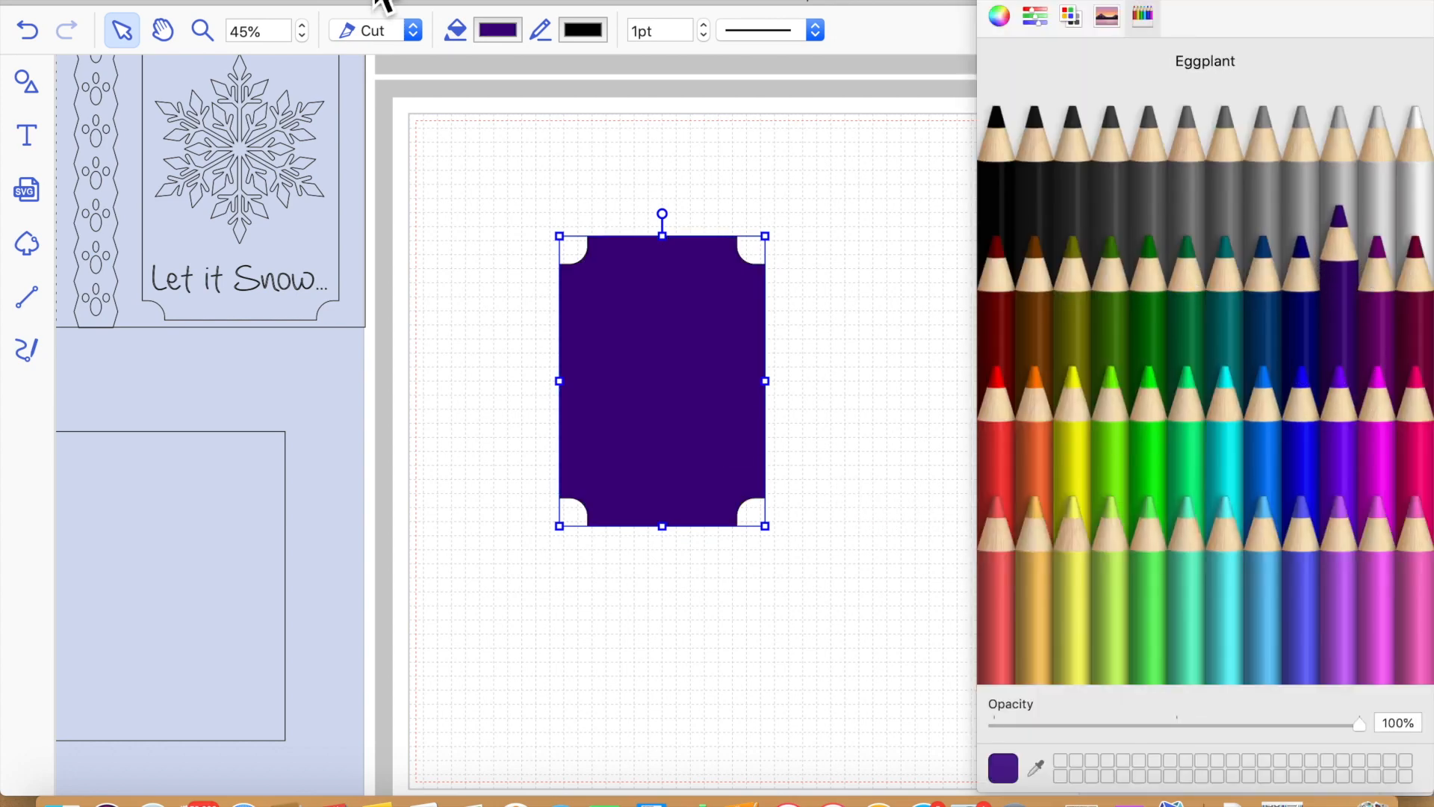
{"action": "left_click", "coordinate": [411, 2]}
{"action": "mouse_move", "coordinate": [522, 210]}
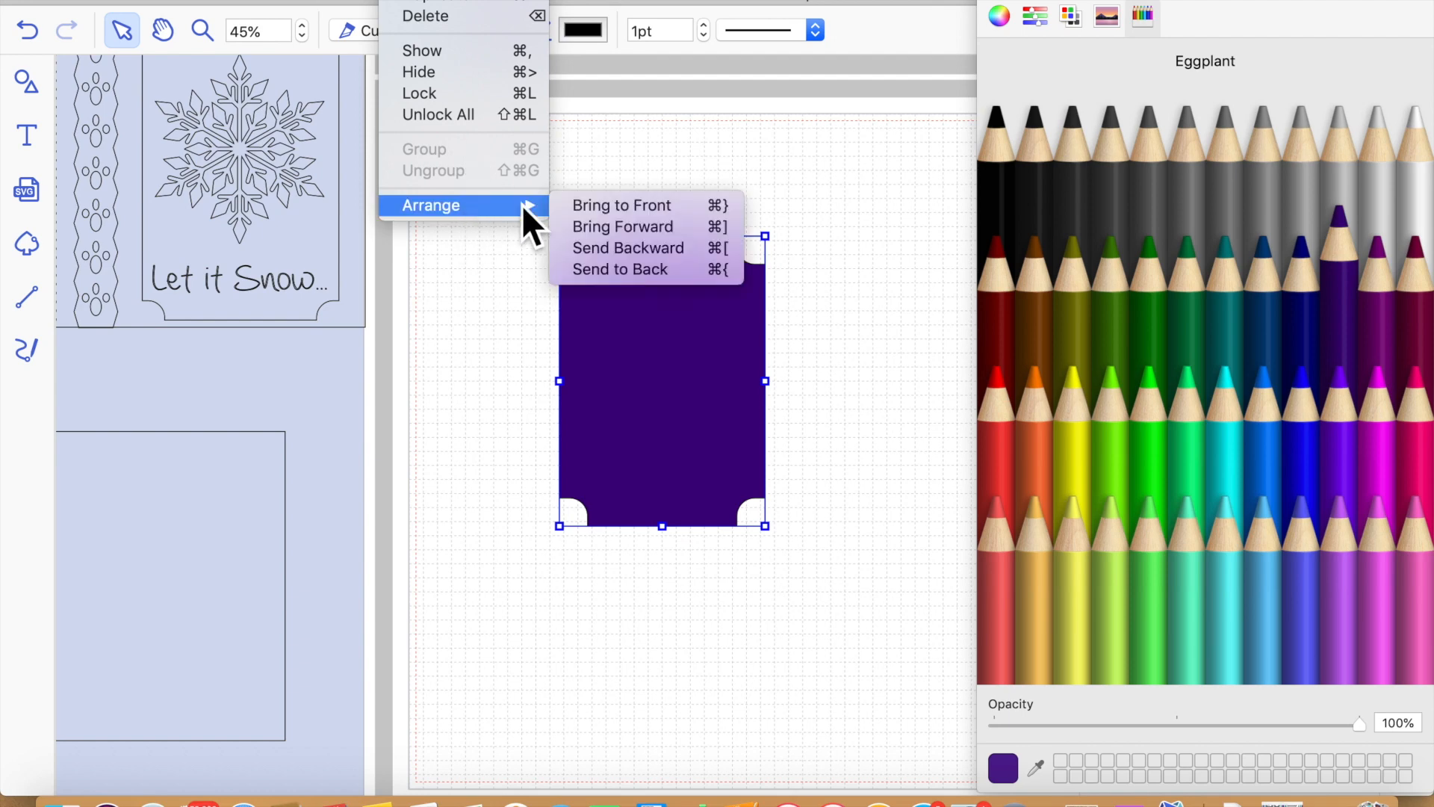
{"action": "left_click", "coordinate": [626, 271]}
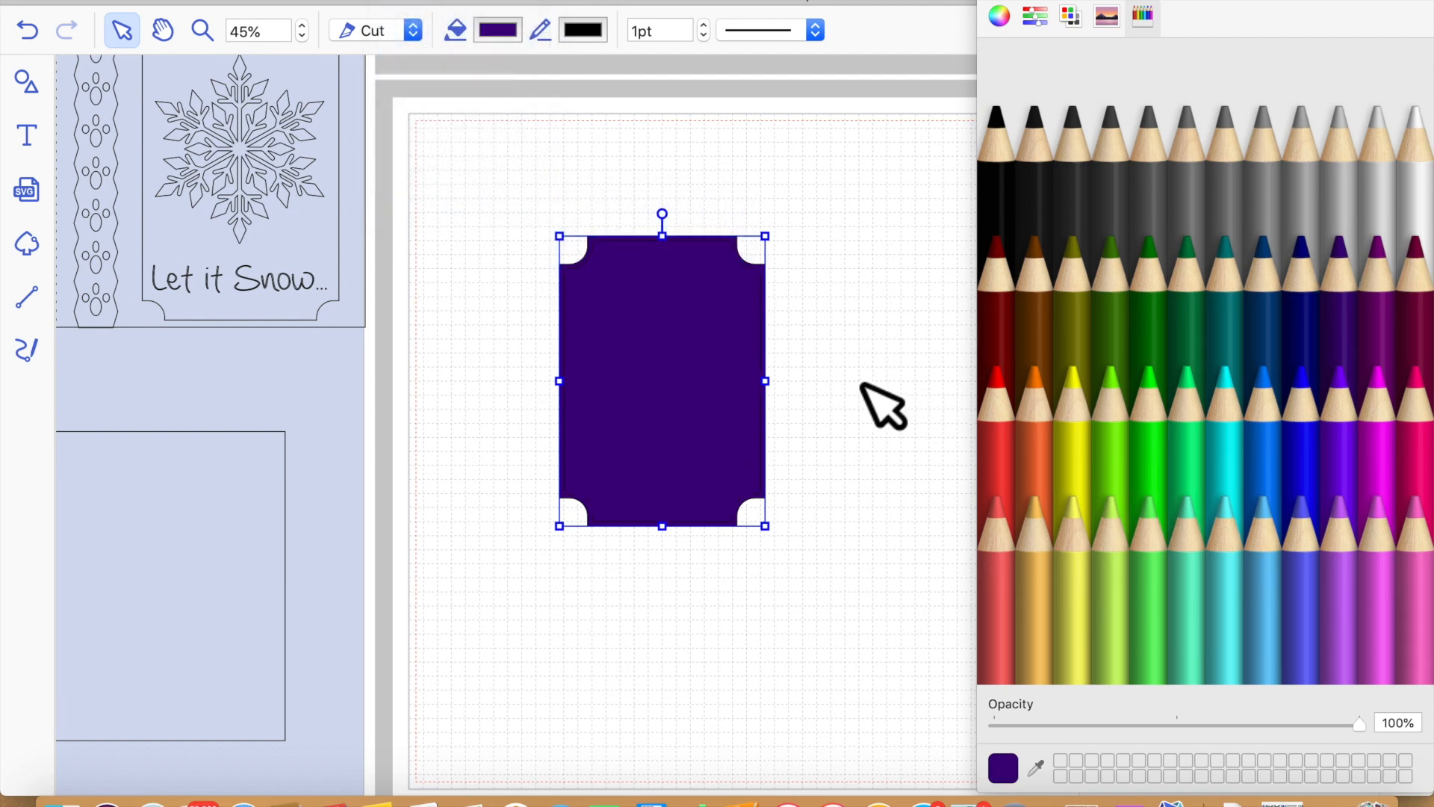
Fill the inner scooped-corner panel with the Sky colour and close the colour picker
{"action": "left_click", "coordinate": [683, 386]}
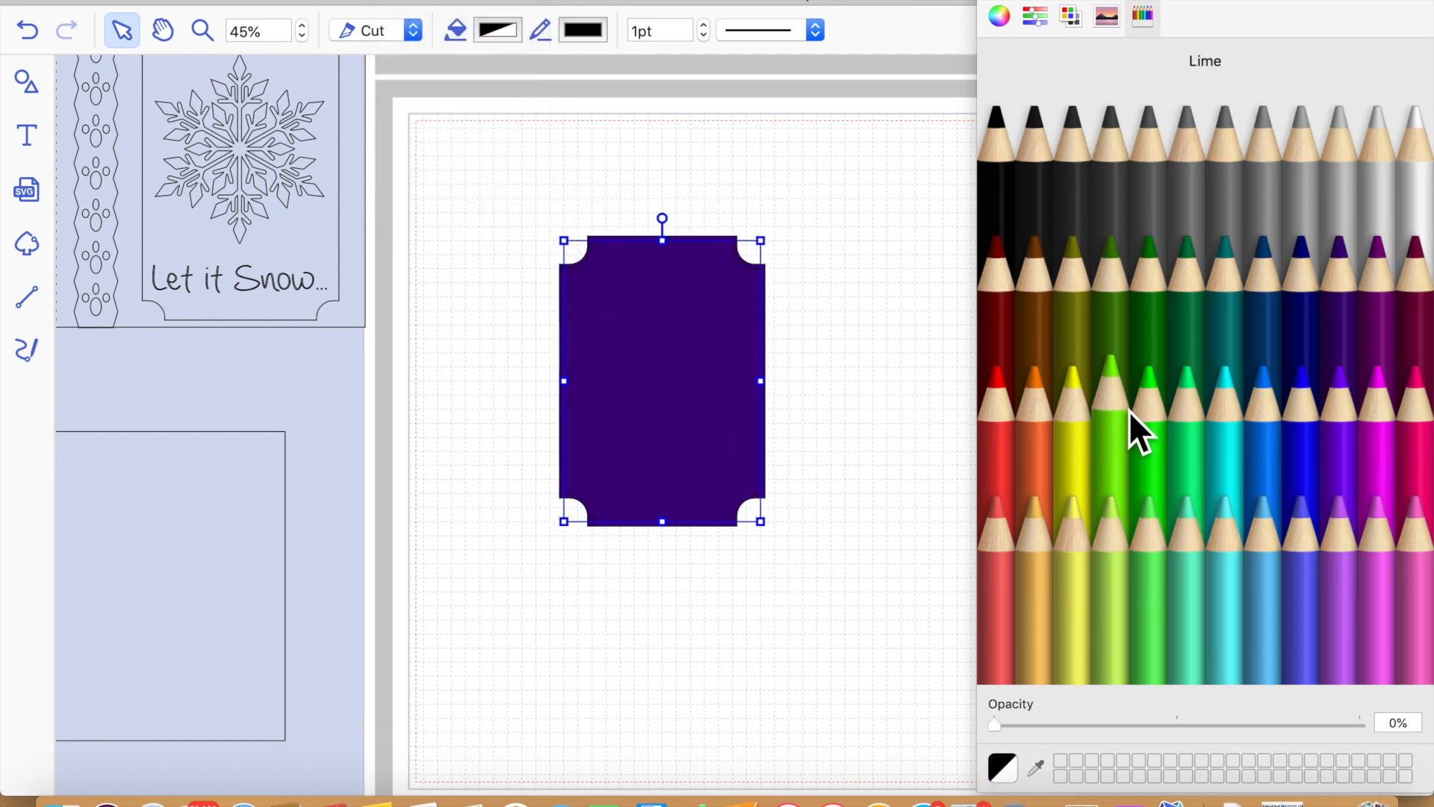
{"action": "left_click", "coordinate": [1266, 442]}
{"action": "left_click", "coordinate": [1255, 491]}
{"action": "left_click", "coordinate": [1247, 564]}
{"action": "left_click", "coordinate": [1270, 588]}
{"action": "left_click", "coordinate": [831, 661]}
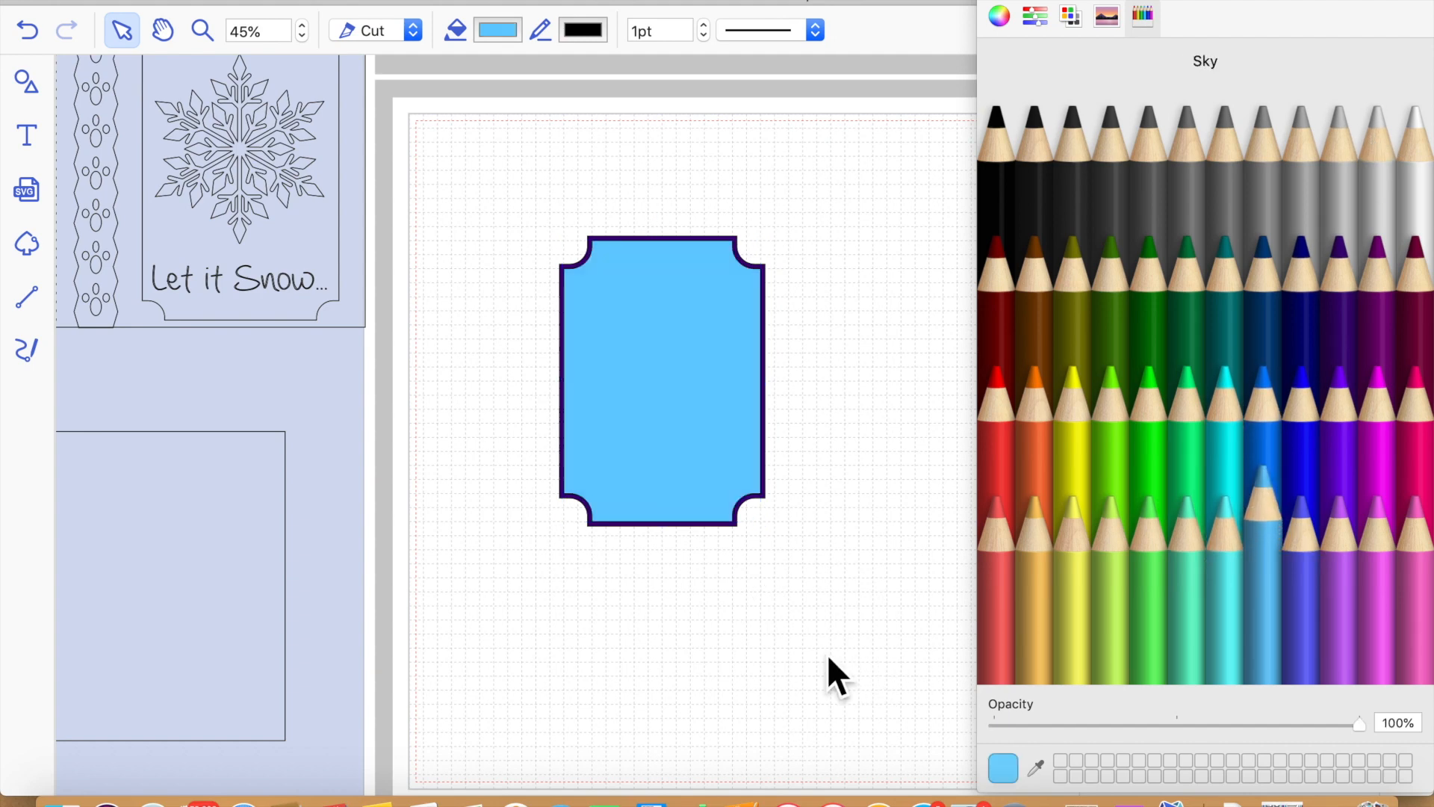
{"action": "left_click", "coordinate": [995, 3]}
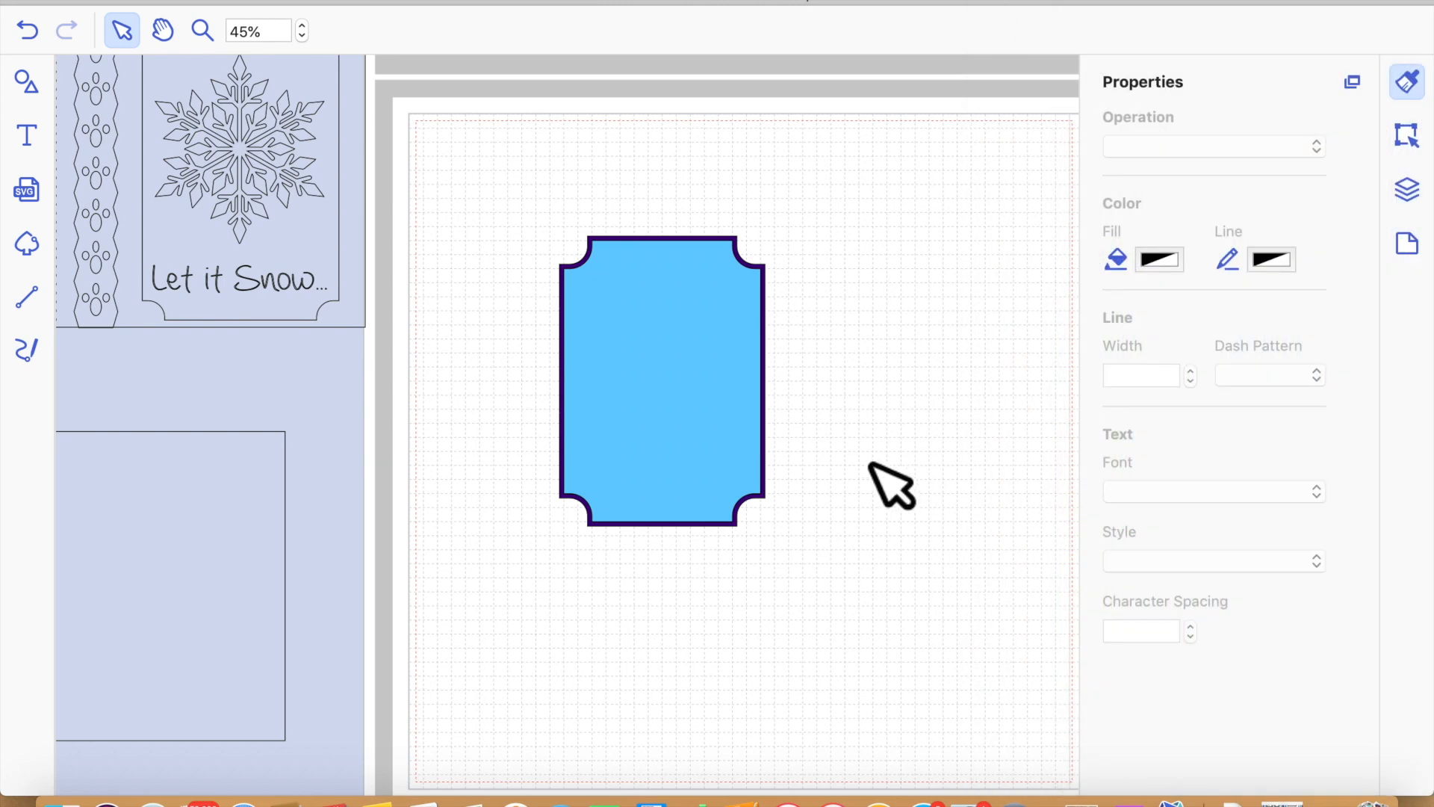
Move both layered panels together off the mat onto the right-hand part of the card base rectangle
{"action": "scroll", "coordinate": [528, 634], "scroll_direction": "left", "scroll_amount": 5}
{"action": "scroll", "coordinate": [528, 634], "scroll_direction": "down", "scroll_amount": 2}
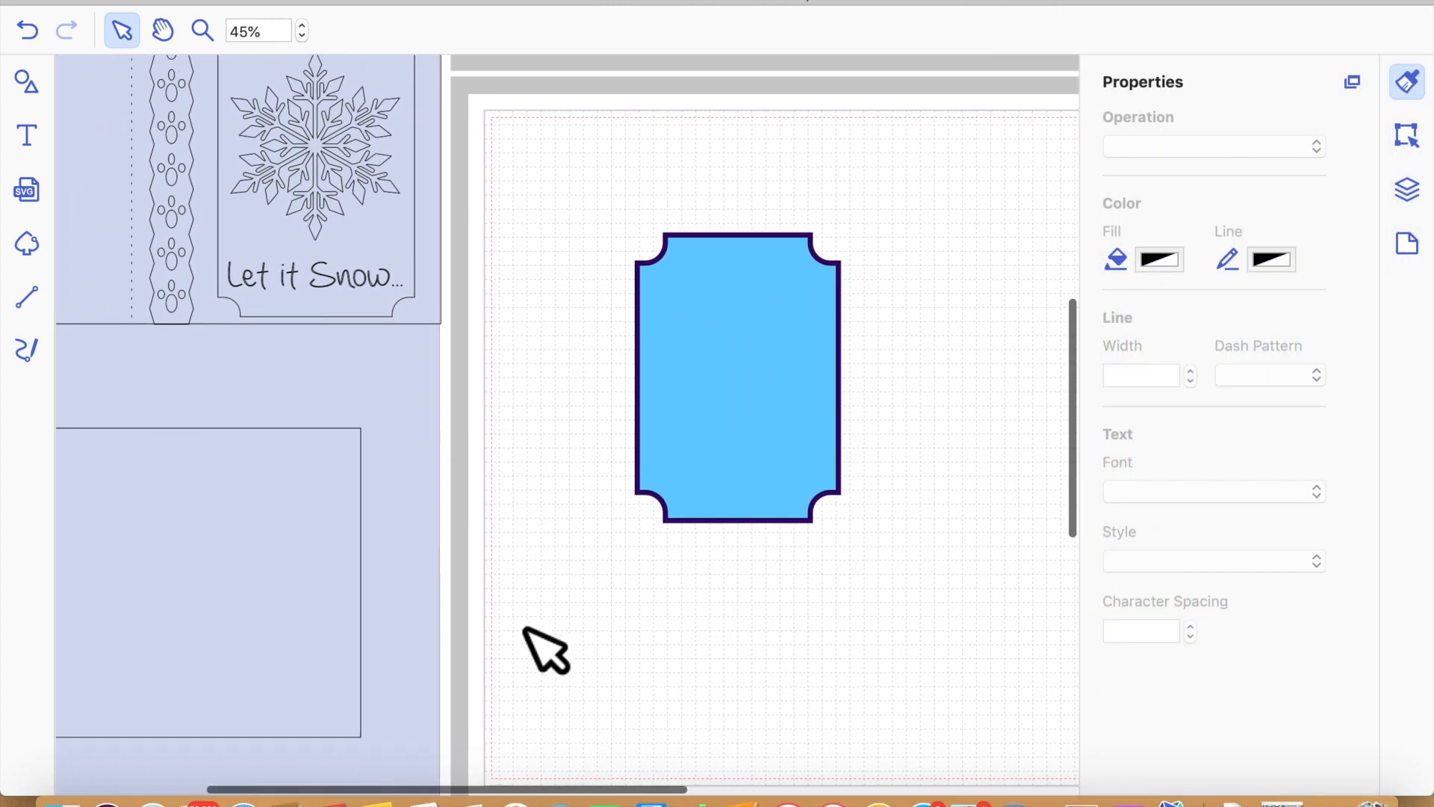
{"action": "left_click_drag", "start_coordinate": [577, 177], "coordinate": [894, 533]}
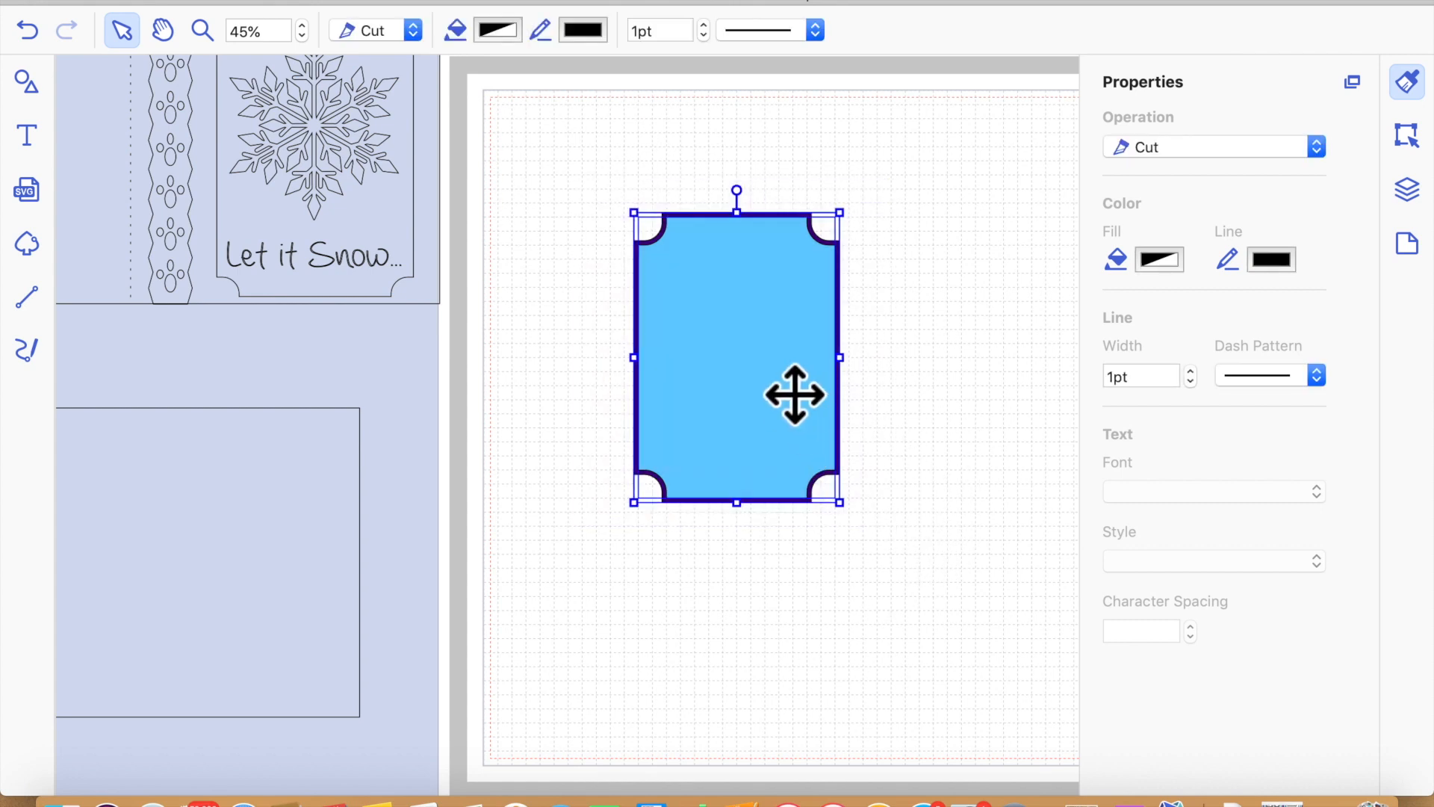
{"action": "left_click_drag", "start_coordinate": [582, 459], "coordinate": [304, 605]}
{"action": "left_click", "coordinate": [576, 538]}
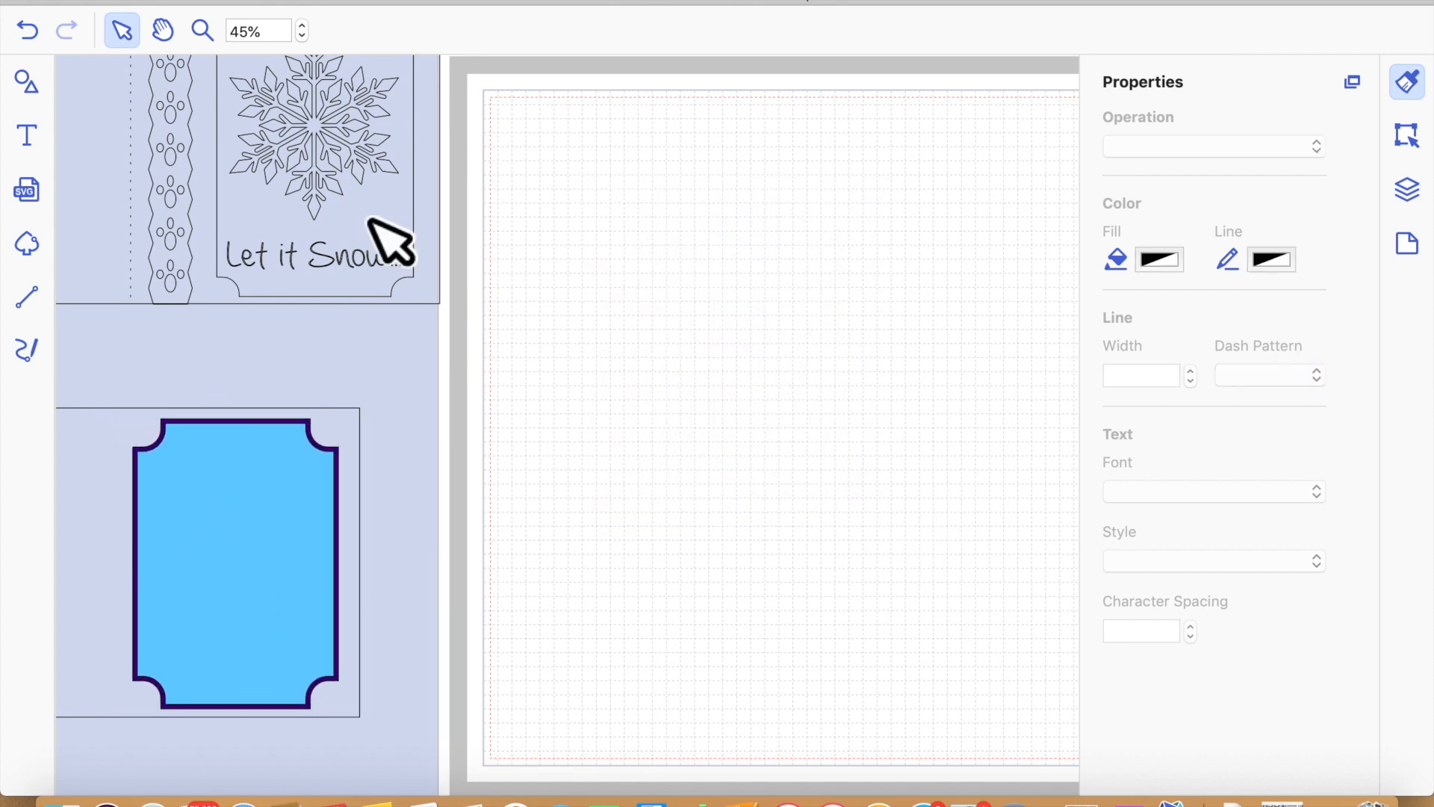
Move the snowflake from the sample card onto the mat, and place the blue panel over the snowflake's lower part
{"action": "left_click_drag", "start_coordinate": [358, 193], "coordinate": [755, 372]}
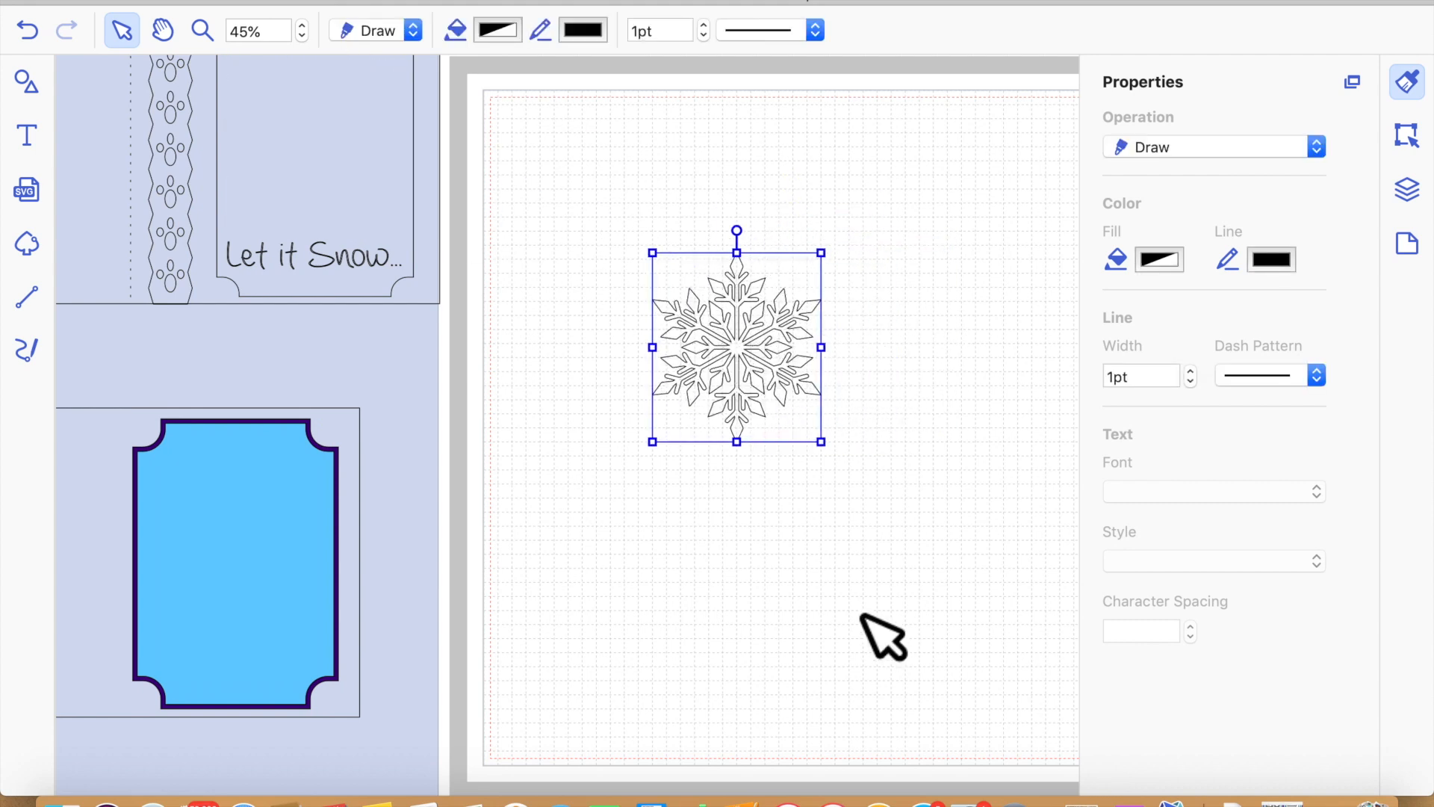
{"action": "mouse_move", "coordinate": [278, 579]}
{"action": "left_mouse_down"}
{"action": "mouse_move", "coordinate": [656, 630]}
{"action": "mouse_move", "coordinate": [649, 548]}
{"action": "mouse_move", "coordinate": [592, 461]}
{"action": "left_mouse_up"}
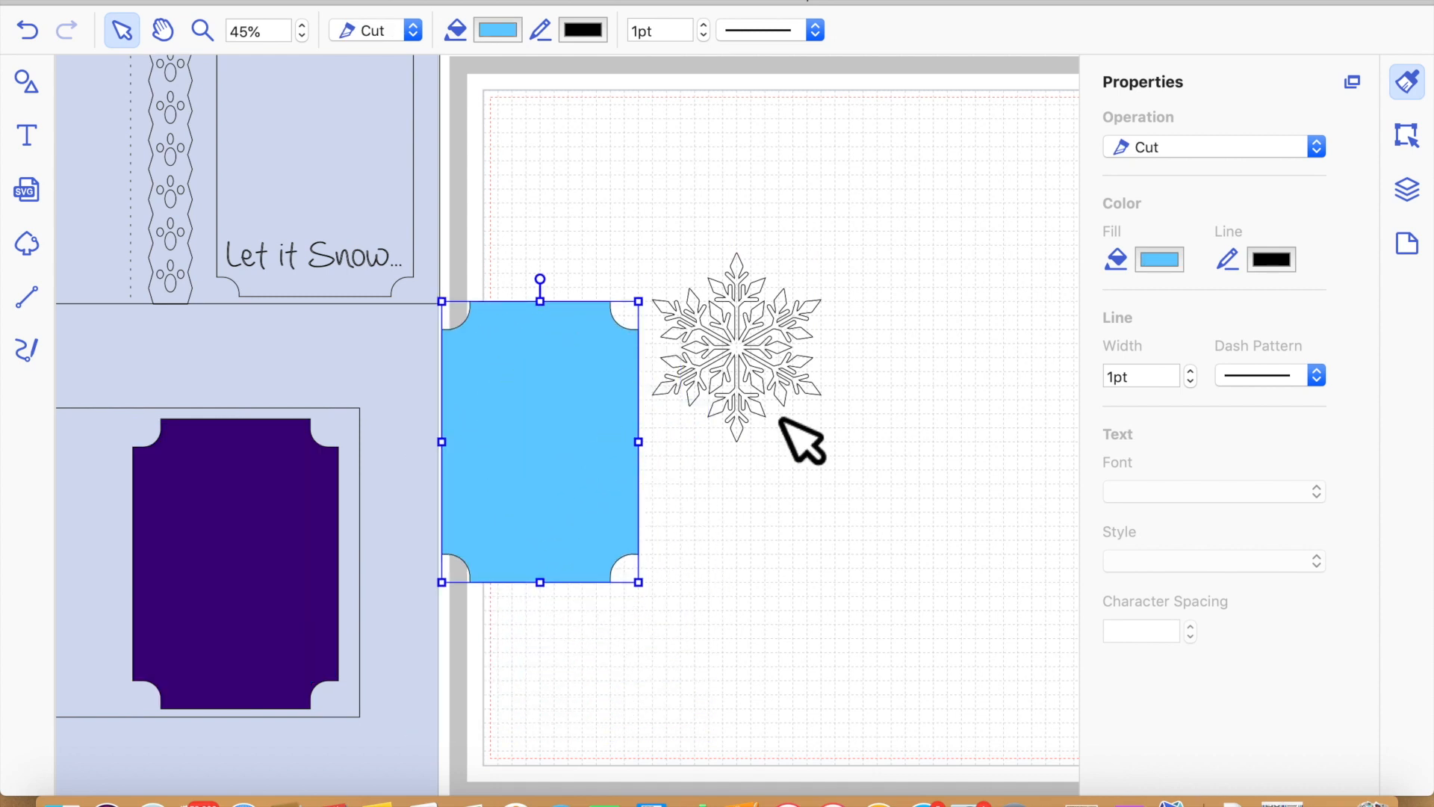
{"action": "left_click", "coordinate": [761, 378]}
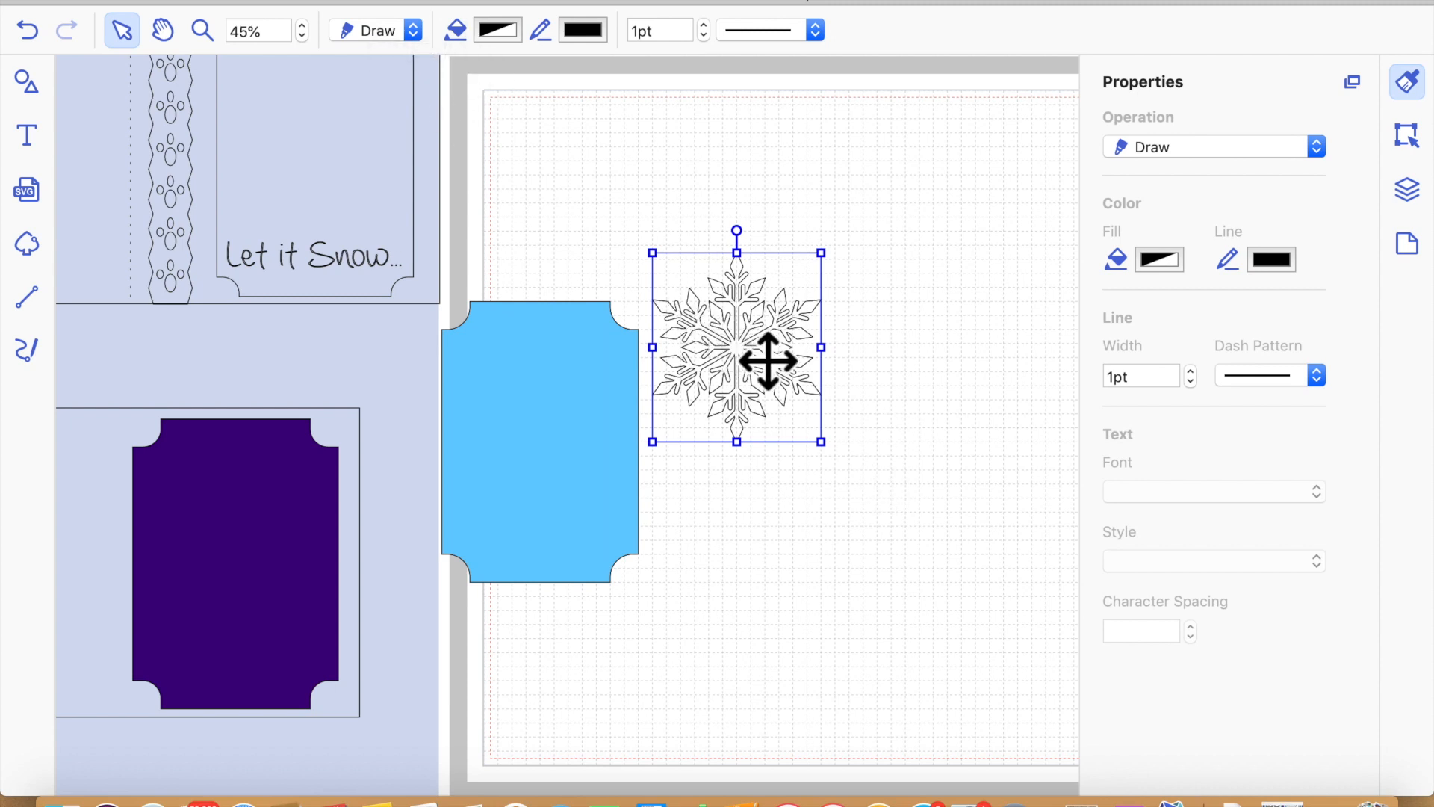
{"action": "left_click", "coordinate": [615, 470]}
{"action": "left_click_drag", "start_coordinate": [557, 467], "coordinate": [683, 566]}
Bring the snowflake to the front of the blue panel
{"action": "left_click", "coordinate": [762, 331]}
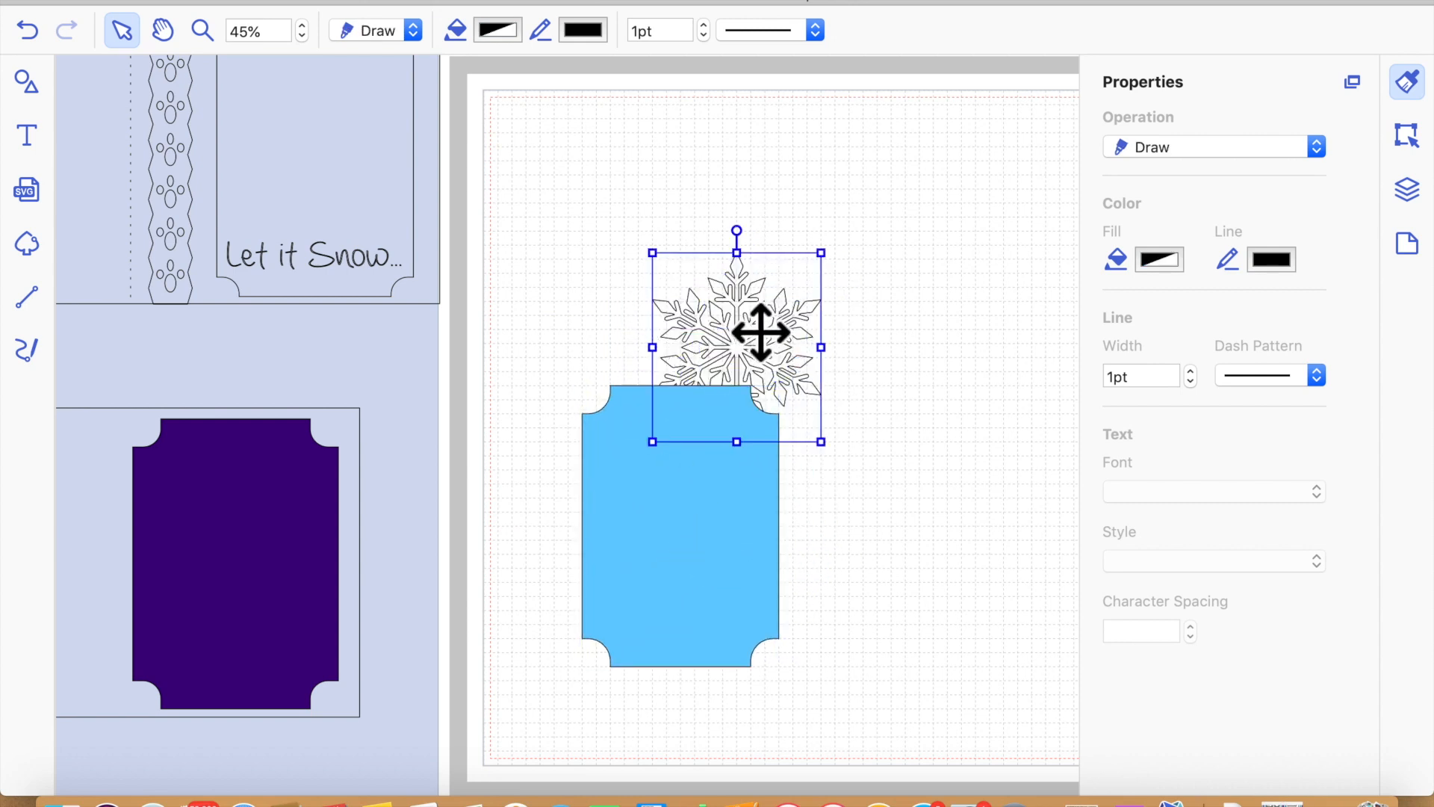
{"action": "left_click", "coordinate": [393, 2]}
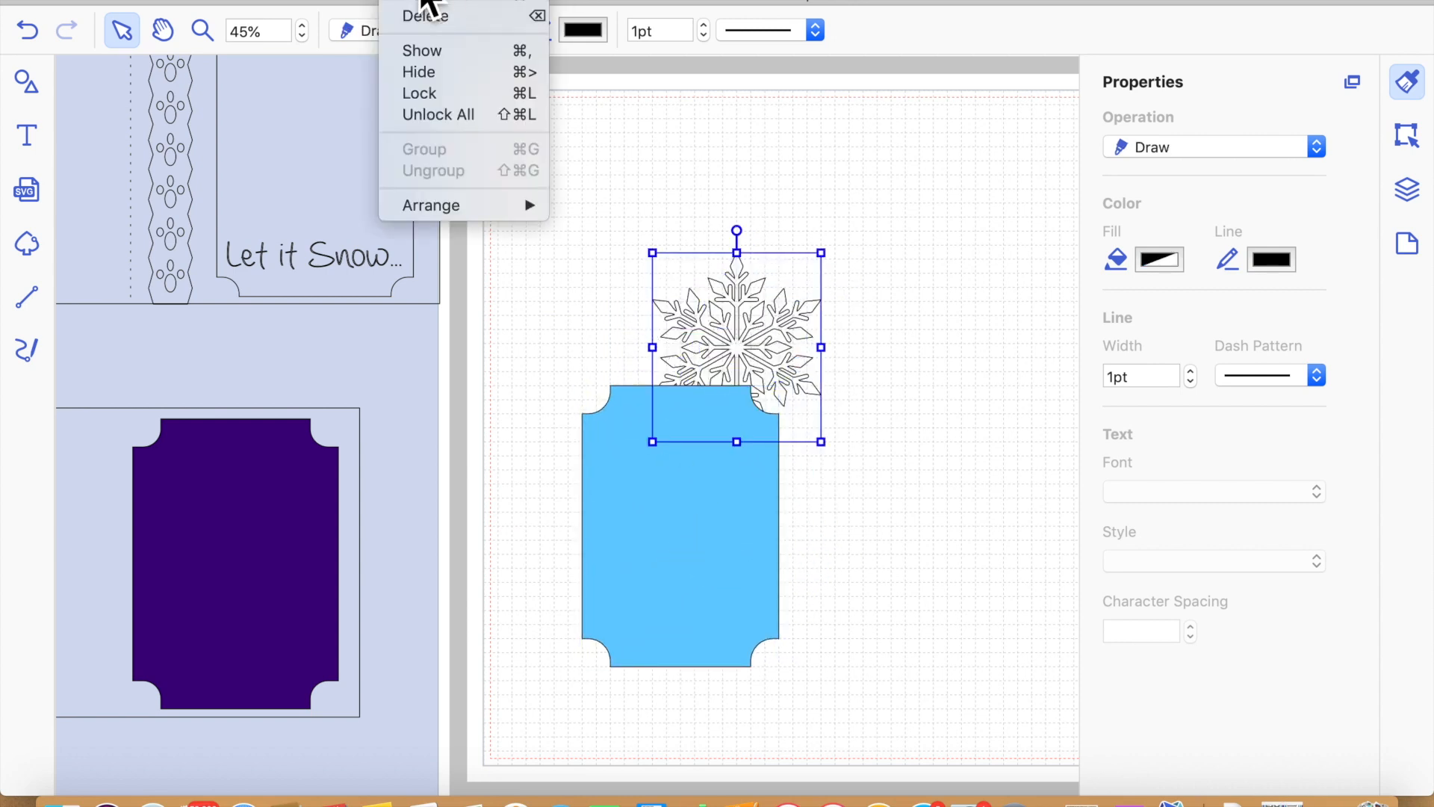
{"action": "mouse_move", "coordinate": [450, 211]}
{"action": "left_click", "coordinate": [631, 214]}
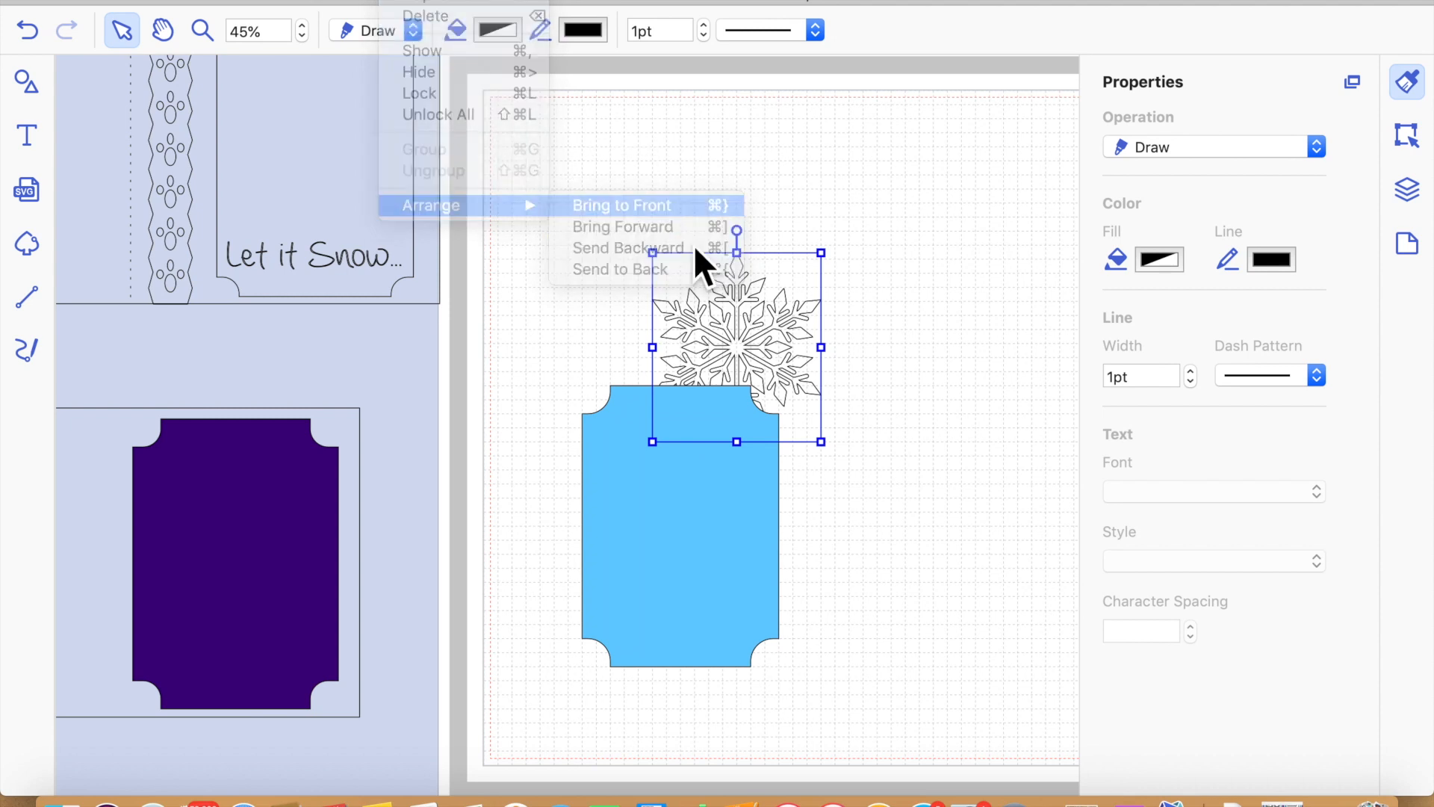
Centre the snowflake and the blue scooped-corner panel on each other horizontally and vertically
{"action": "left_click_drag", "start_coordinate": [755, 333], "coordinate": [725, 472]}
{"action": "left_click", "coordinate": [902, 405]}
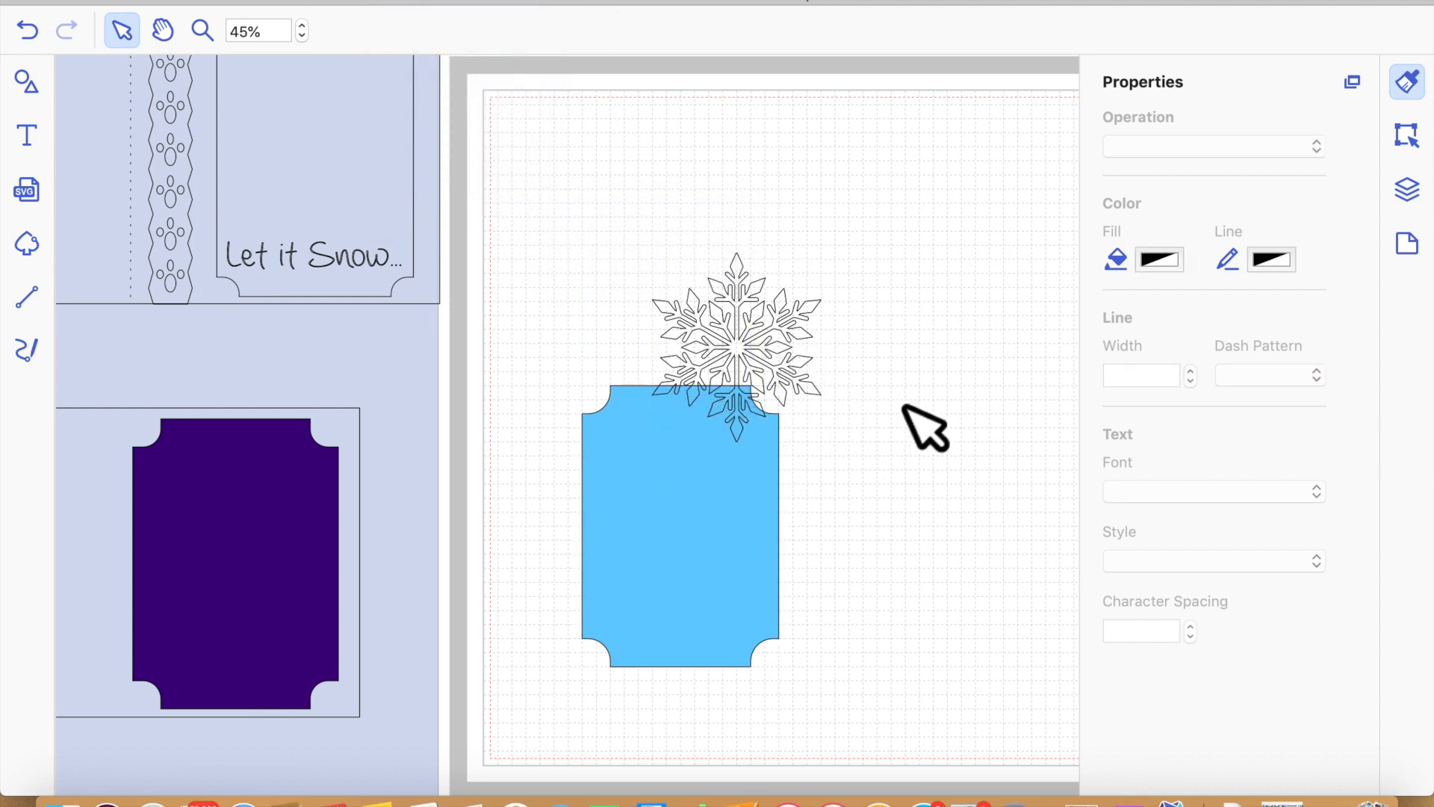
{"action": "left_click_drag", "start_coordinate": [609, 217], "coordinate": [832, 509]}
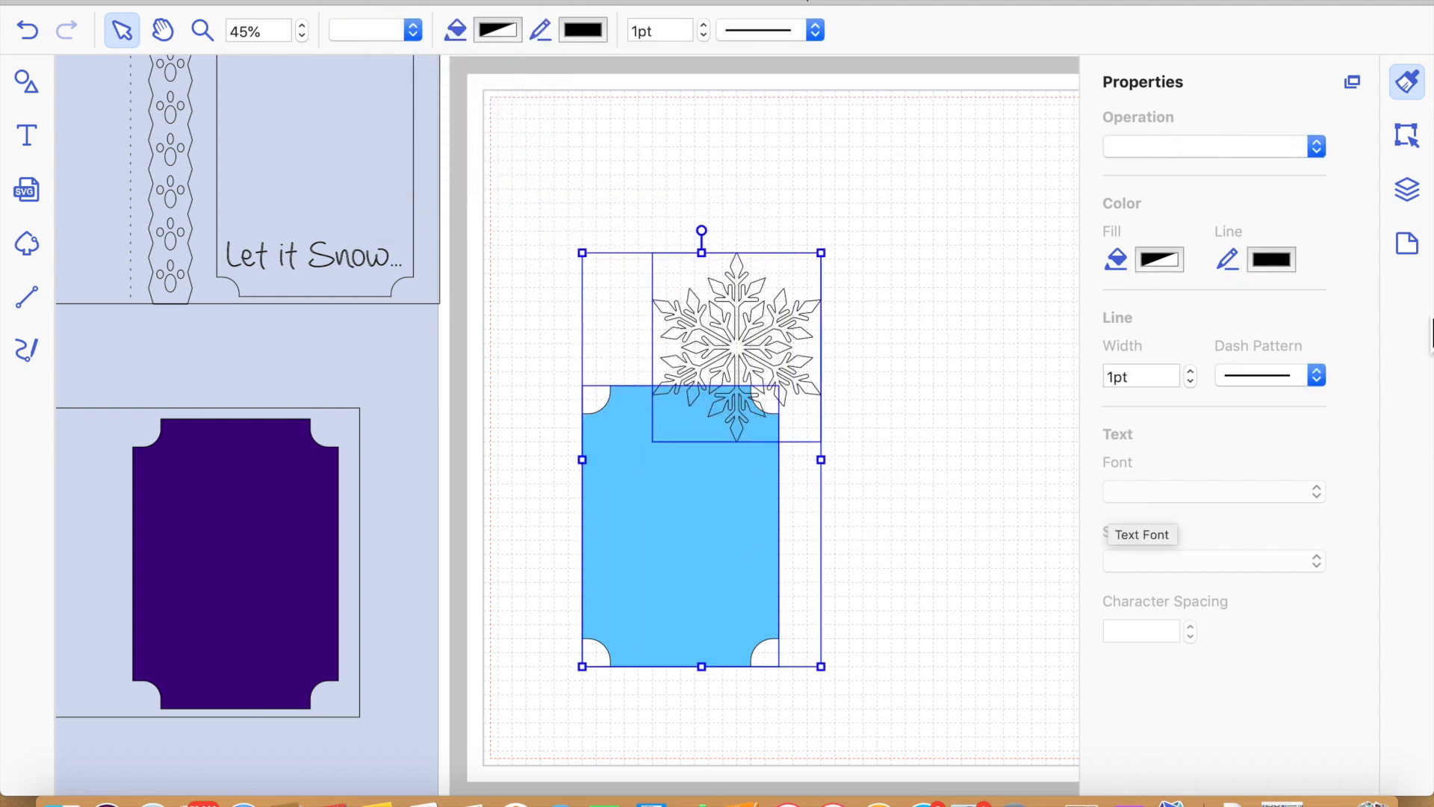
{"action": "left_click", "coordinate": [1419, 201]}
{"action": "left_click", "coordinate": [1416, 138]}
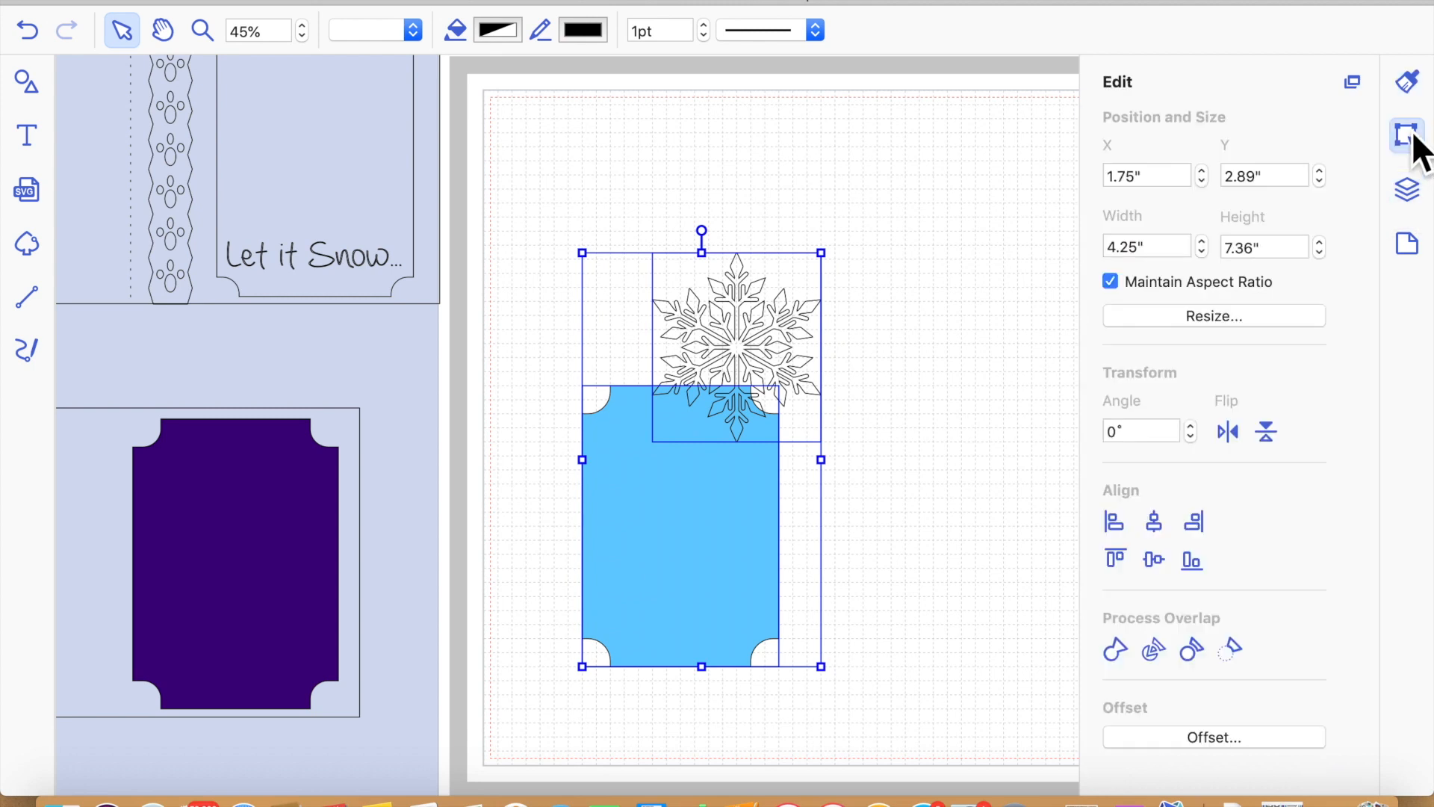
{"action": "left_click", "coordinate": [1229, 440]}
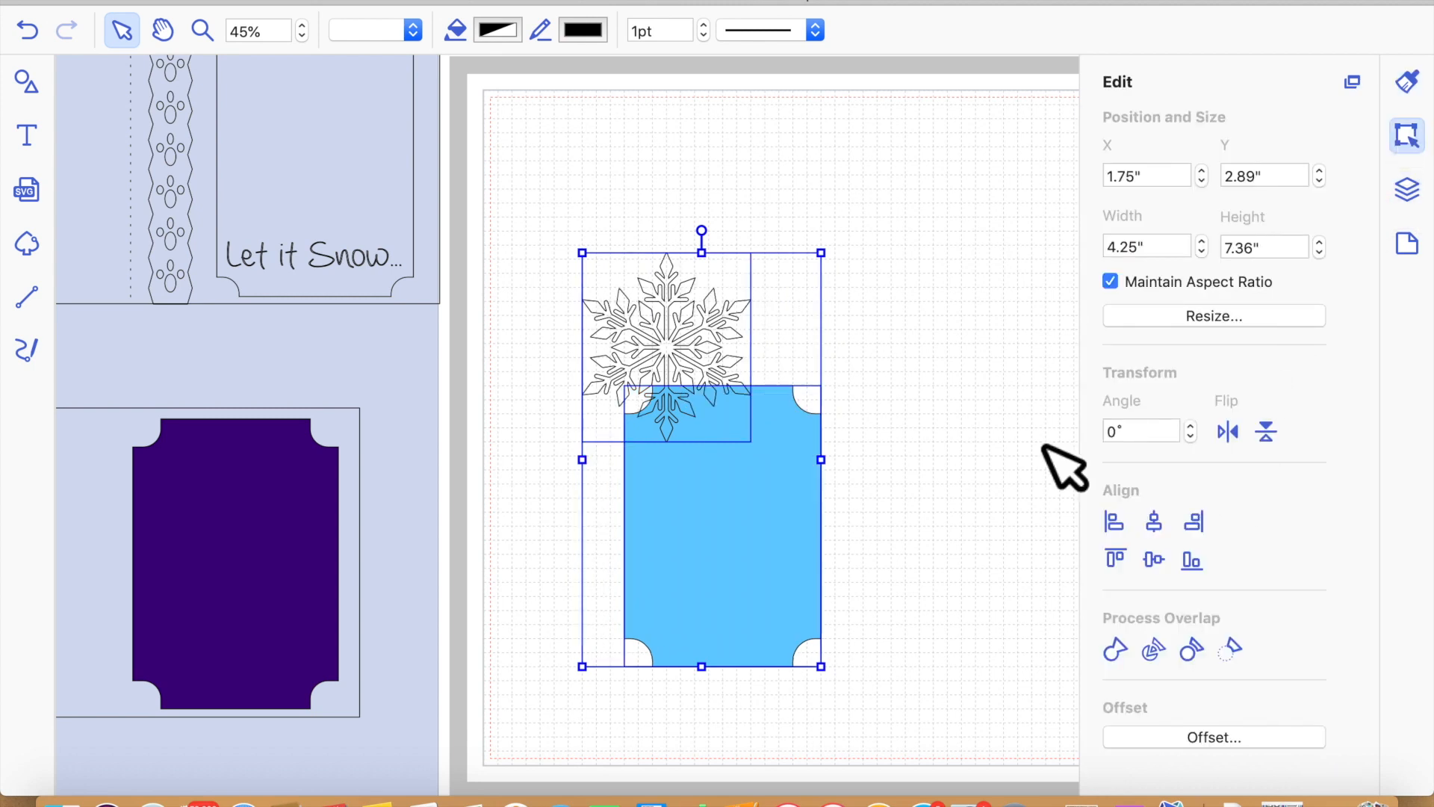
{"action": "left_click", "coordinate": [27, 31]}
{"action": "left_click_drag", "start_coordinate": [610, 197], "coordinate": [943, 650]}
{"action": "left_click", "coordinate": [1156, 525]}
{"action": "left_click", "coordinate": [1155, 560]}
{"action": "left_click", "coordinate": [896, 487]}
Nudge the snowflake up into the upper part of the blue panel, leaving space for a greeting below it
{"action": "left_click", "coordinate": [731, 482]}
{"action": "key", "text": "Up"}
{"action": "key", "text": "Up"}
{"action": "key", "text": "Up"}
{"action": "key", "text": "Up"}
{"action": "key", "text": "Up"}
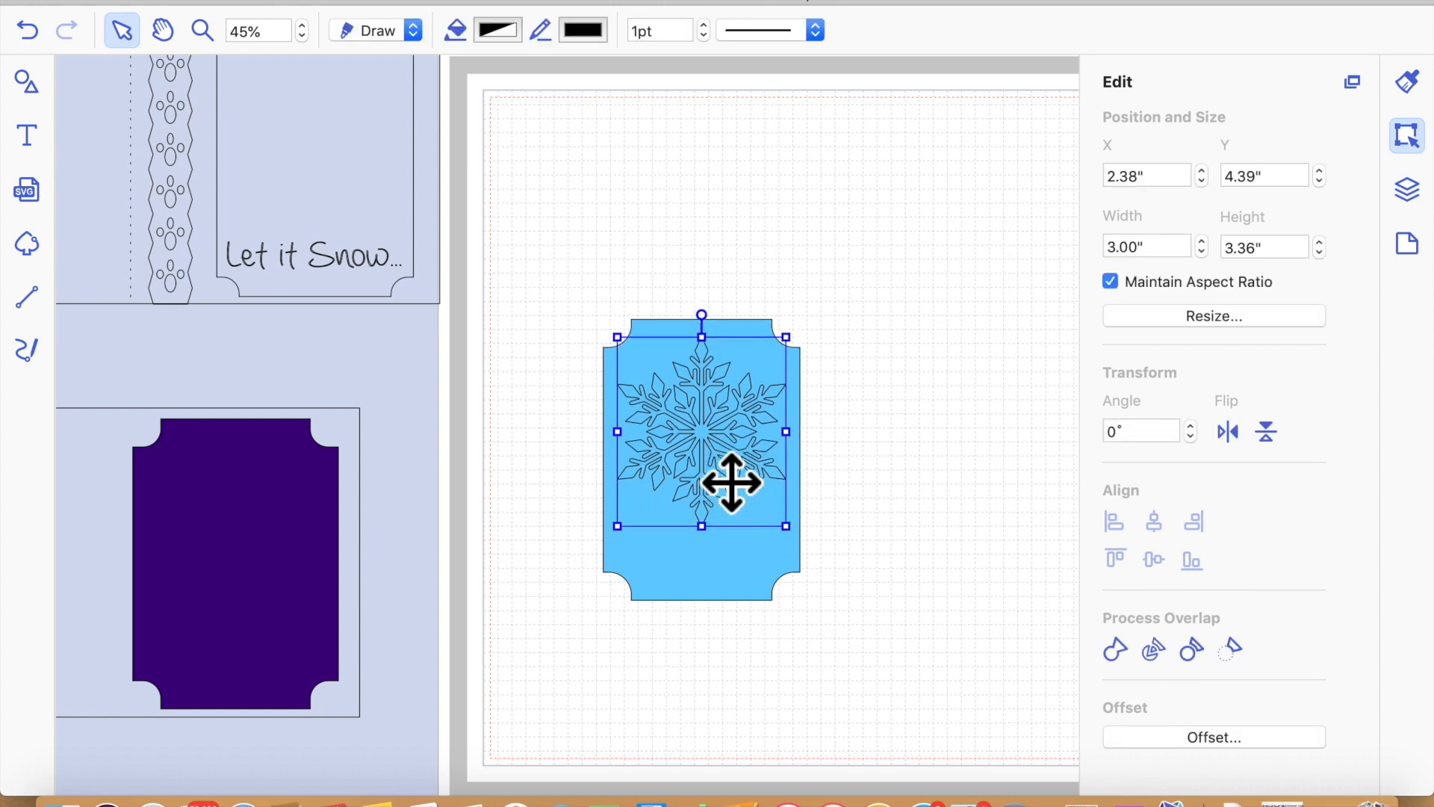
{"action": "key", "text": "Down"}
{"action": "left_click", "coordinate": [881, 530]}
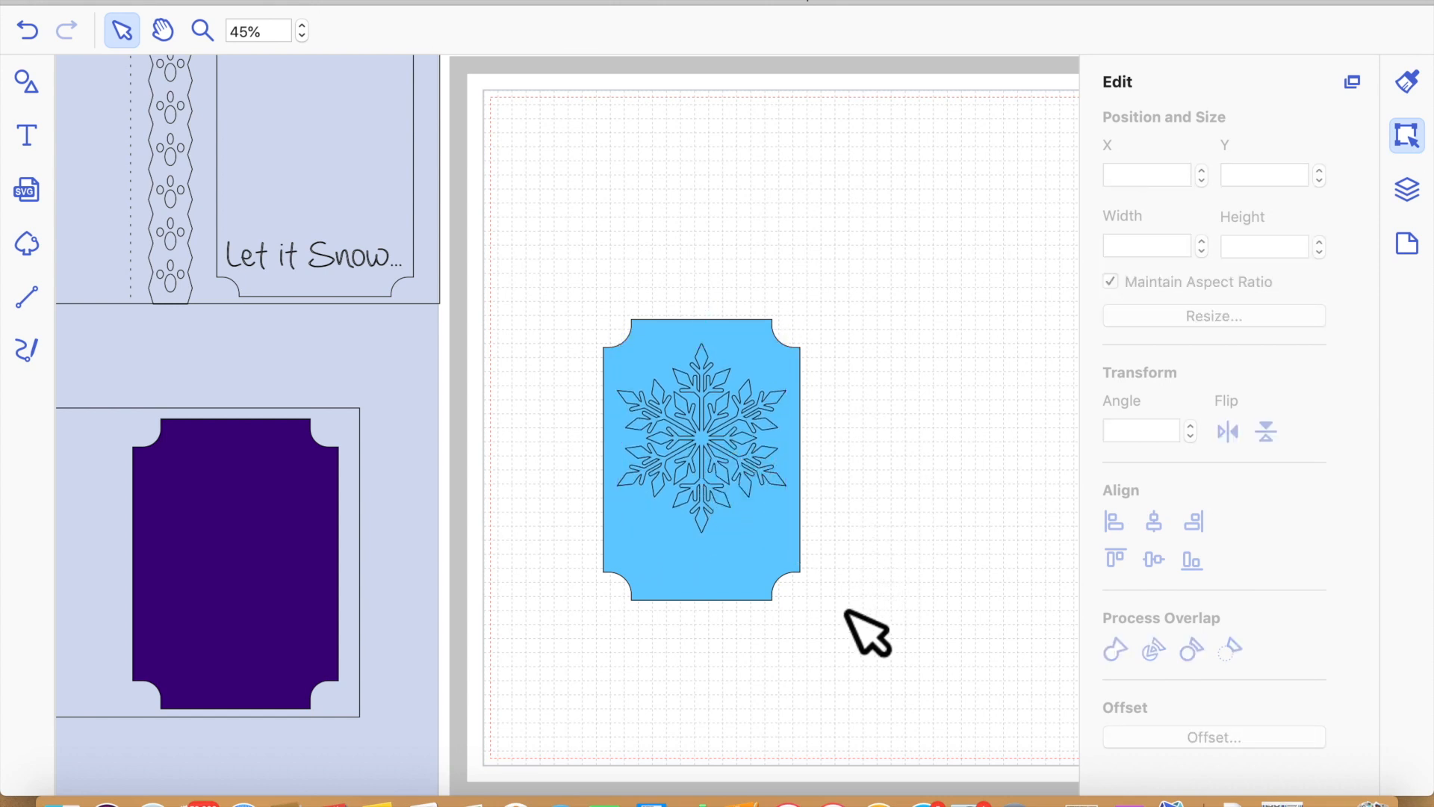
Add the text "Let it Snow..." on the mat below the blue panel
{"action": "left_click", "coordinate": [38, 145]}
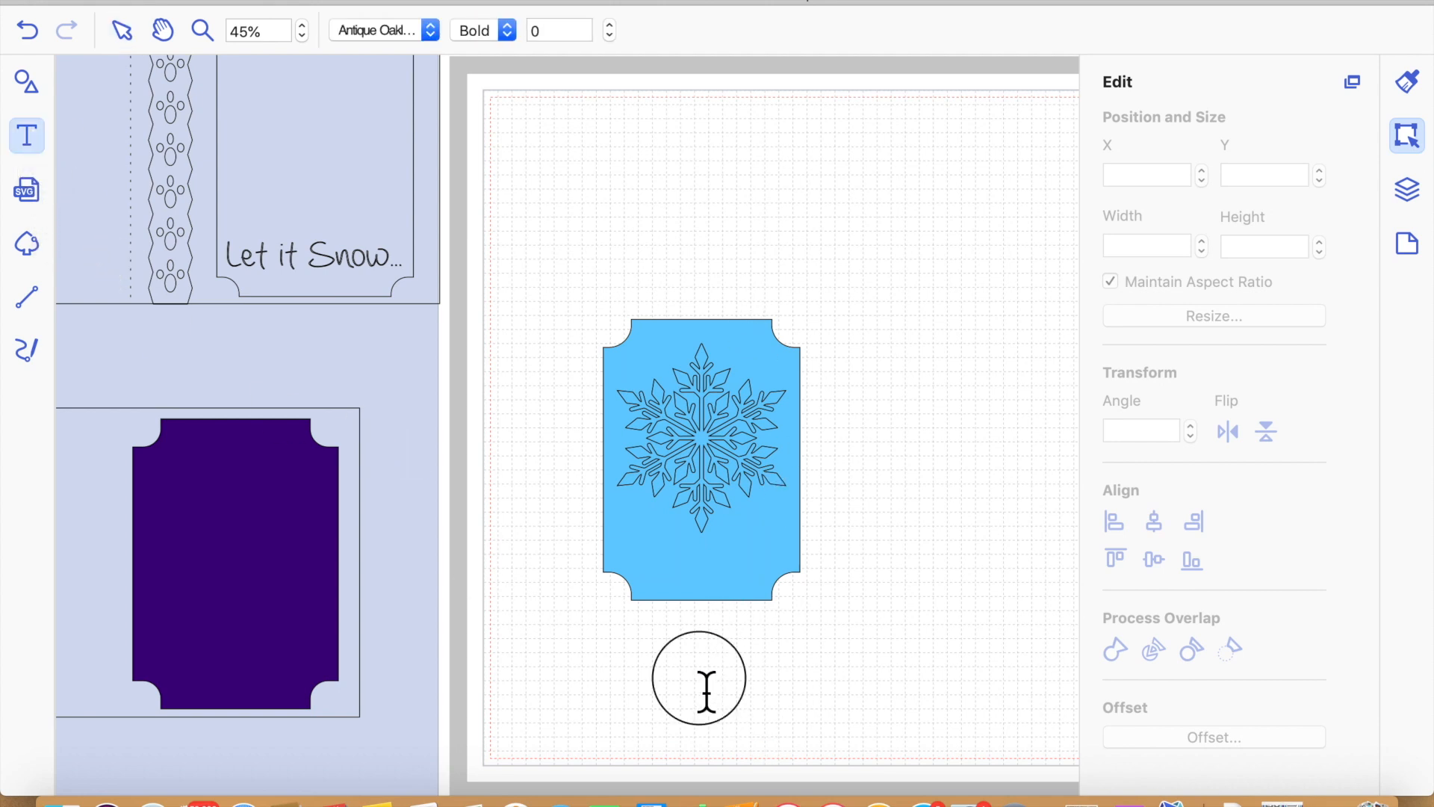
{"action": "left_click", "coordinate": [706, 690]}
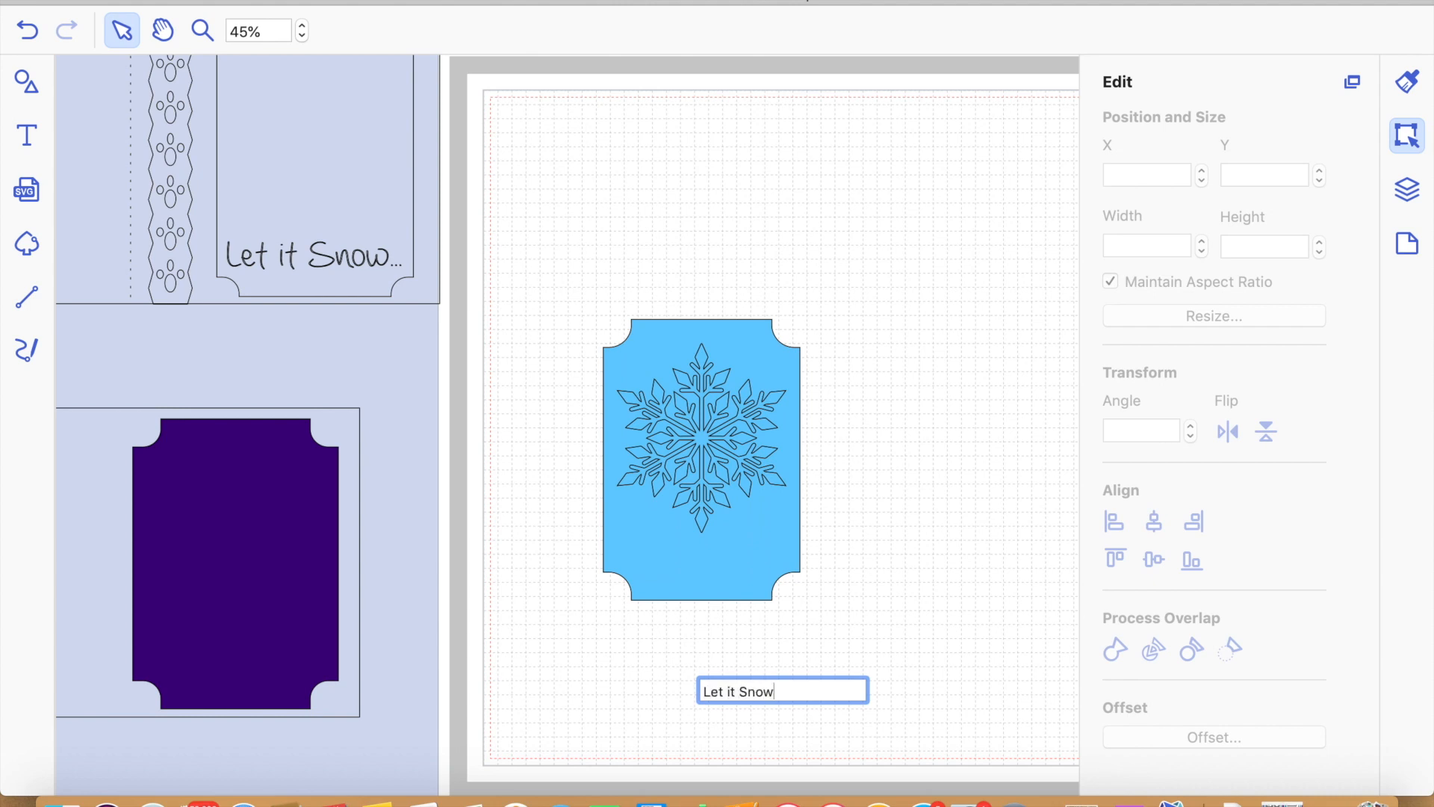
{"action": "left_click", "coordinate": [929, 628]}
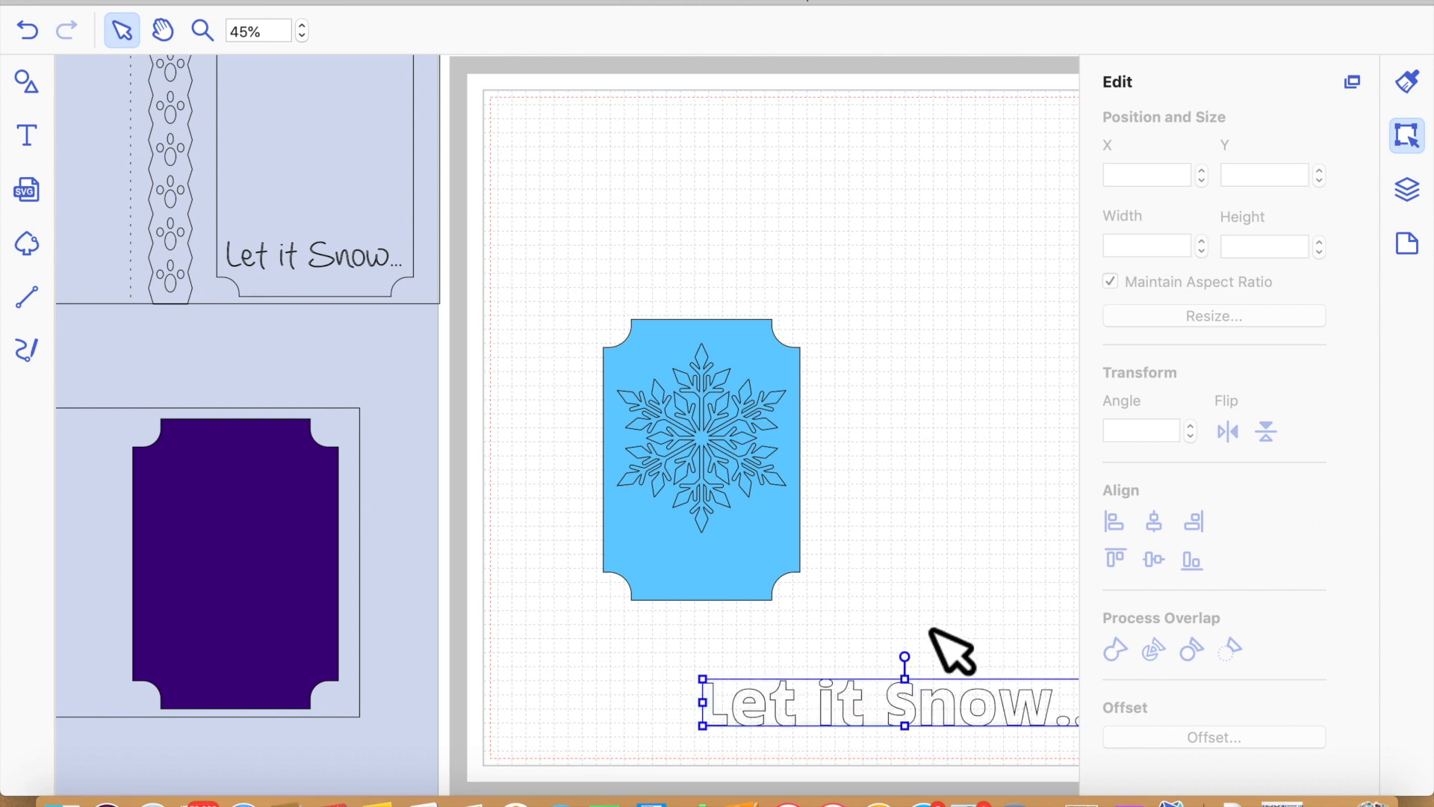
Set the font of the "Let it Snow..." text to GatsbyFLF
{"action": "left_click", "coordinate": [1409, 82]}
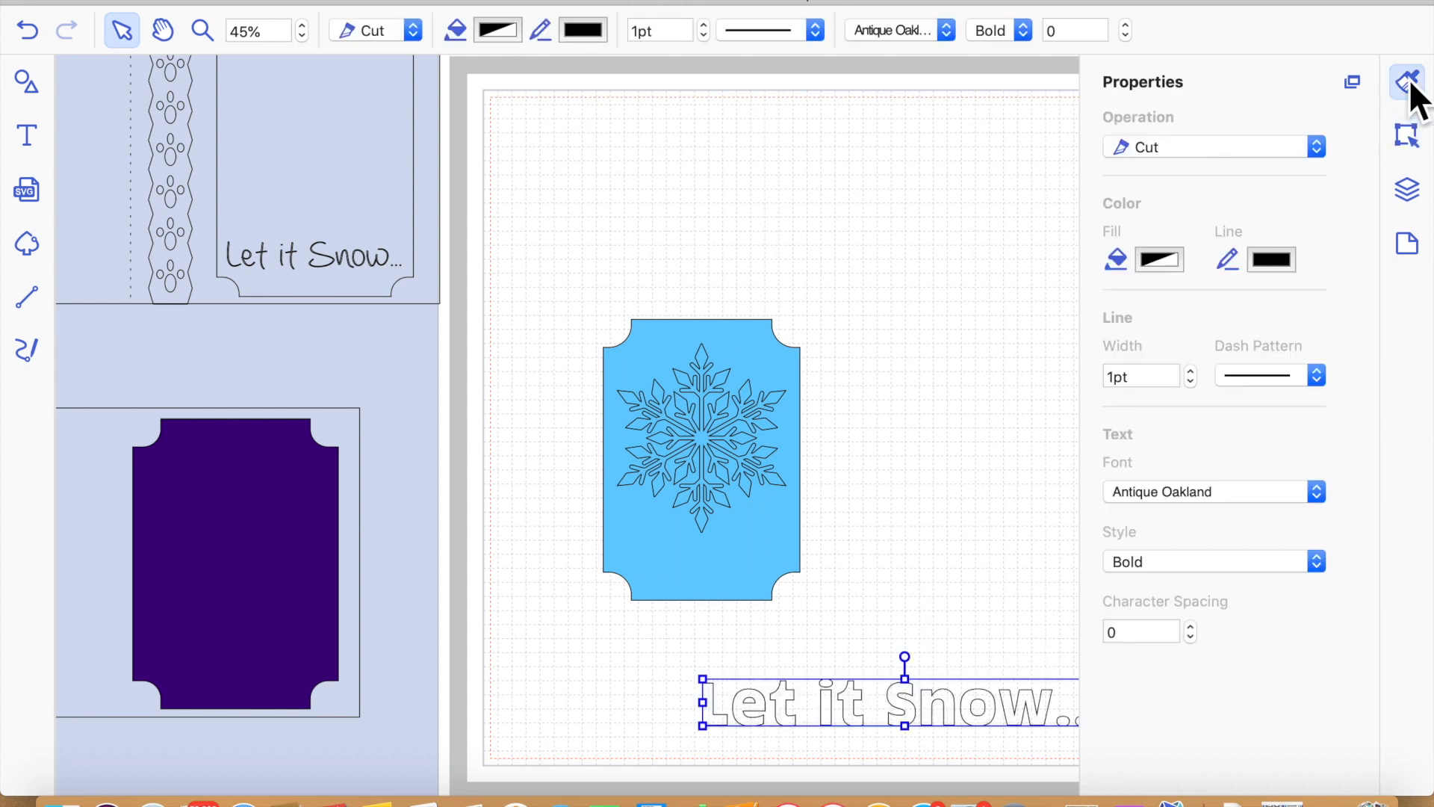
{"action": "left_click", "coordinate": [1274, 496]}
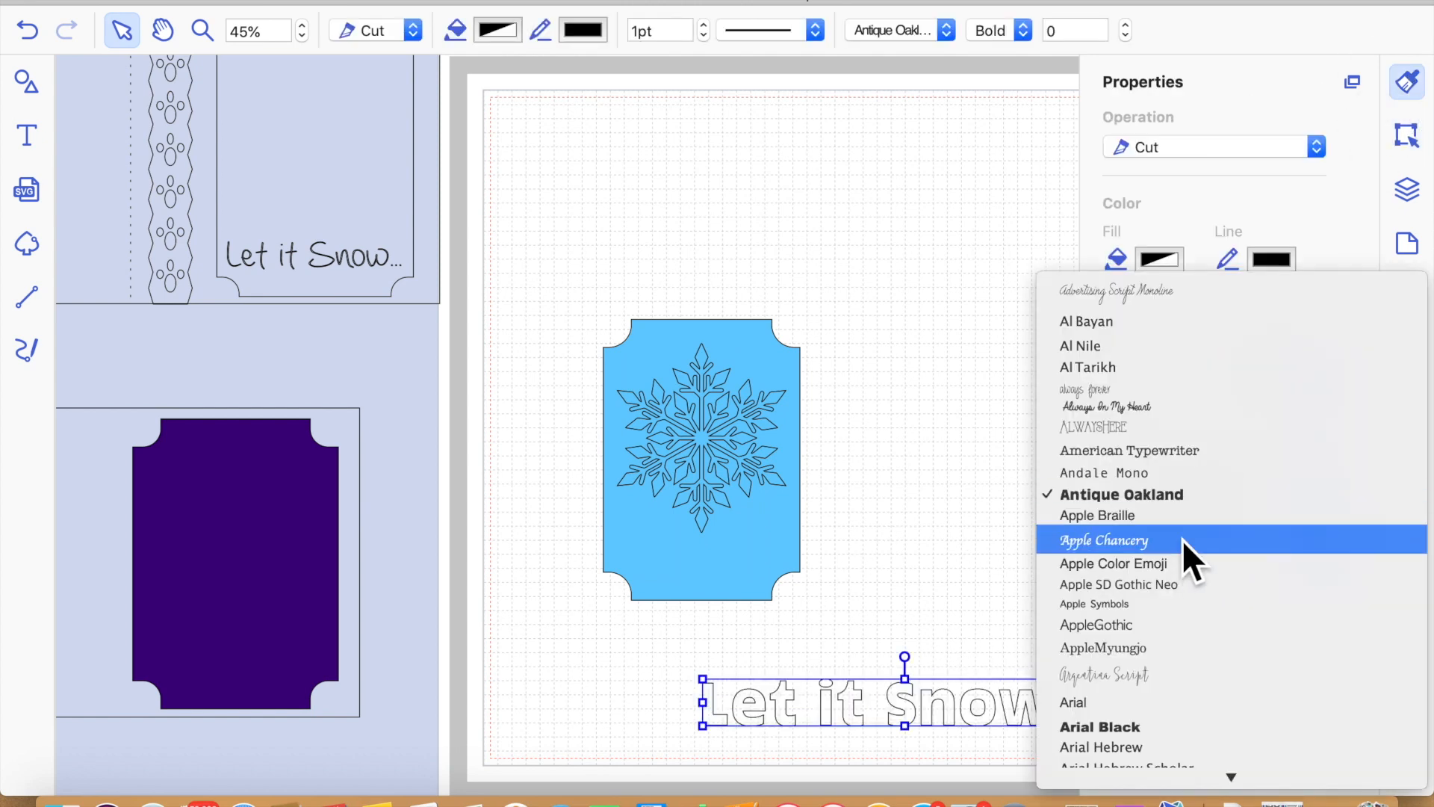
{"action": "scroll", "coordinate": [1190, 528], "scroll_direction": "down", "scroll_amount": 3}
{"action": "scroll", "coordinate": [1189, 528], "scroll_direction": "down", "scroll_amount": 9}
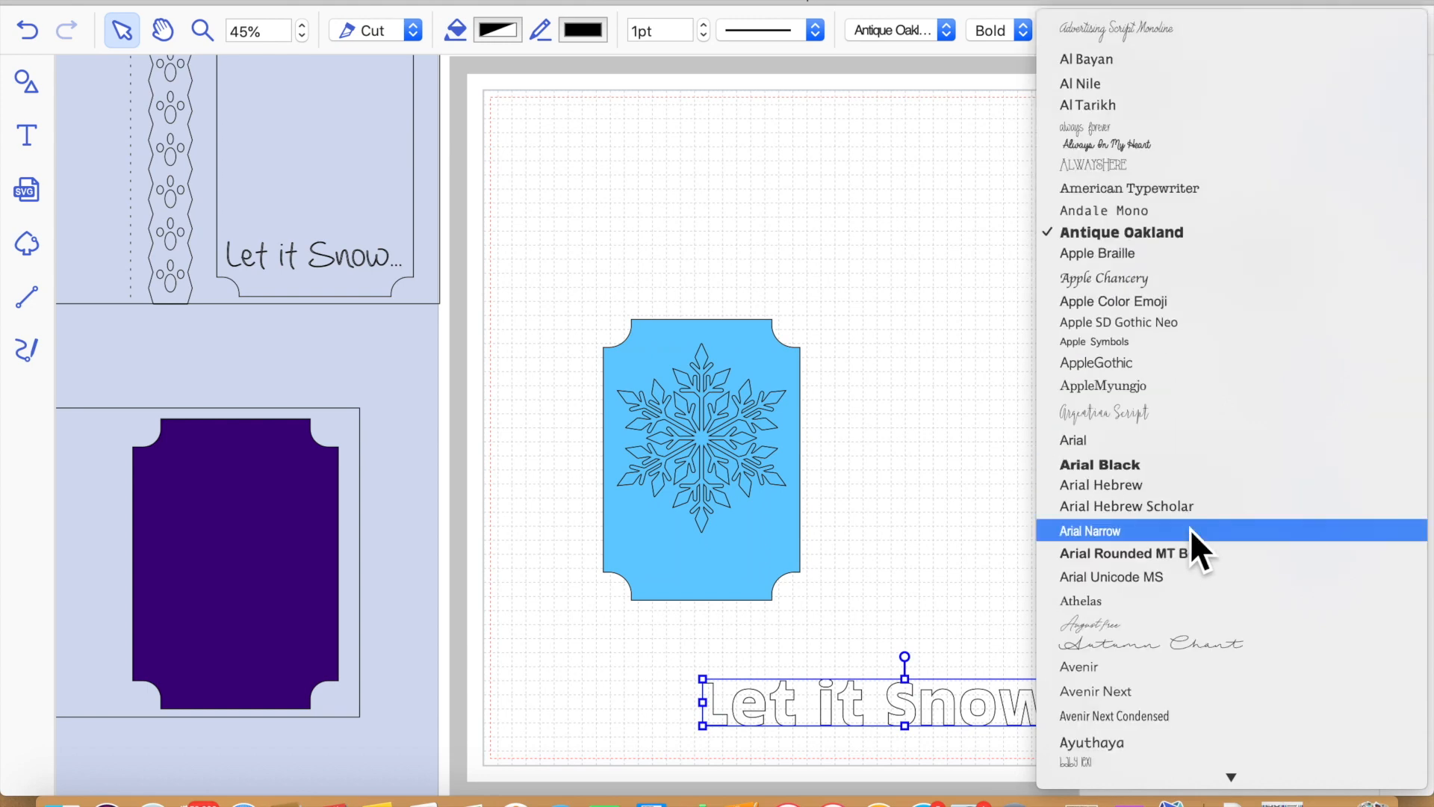
{"action": "scroll", "coordinate": [1190, 529], "scroll_direction": "down", "scroll_amount": 4}
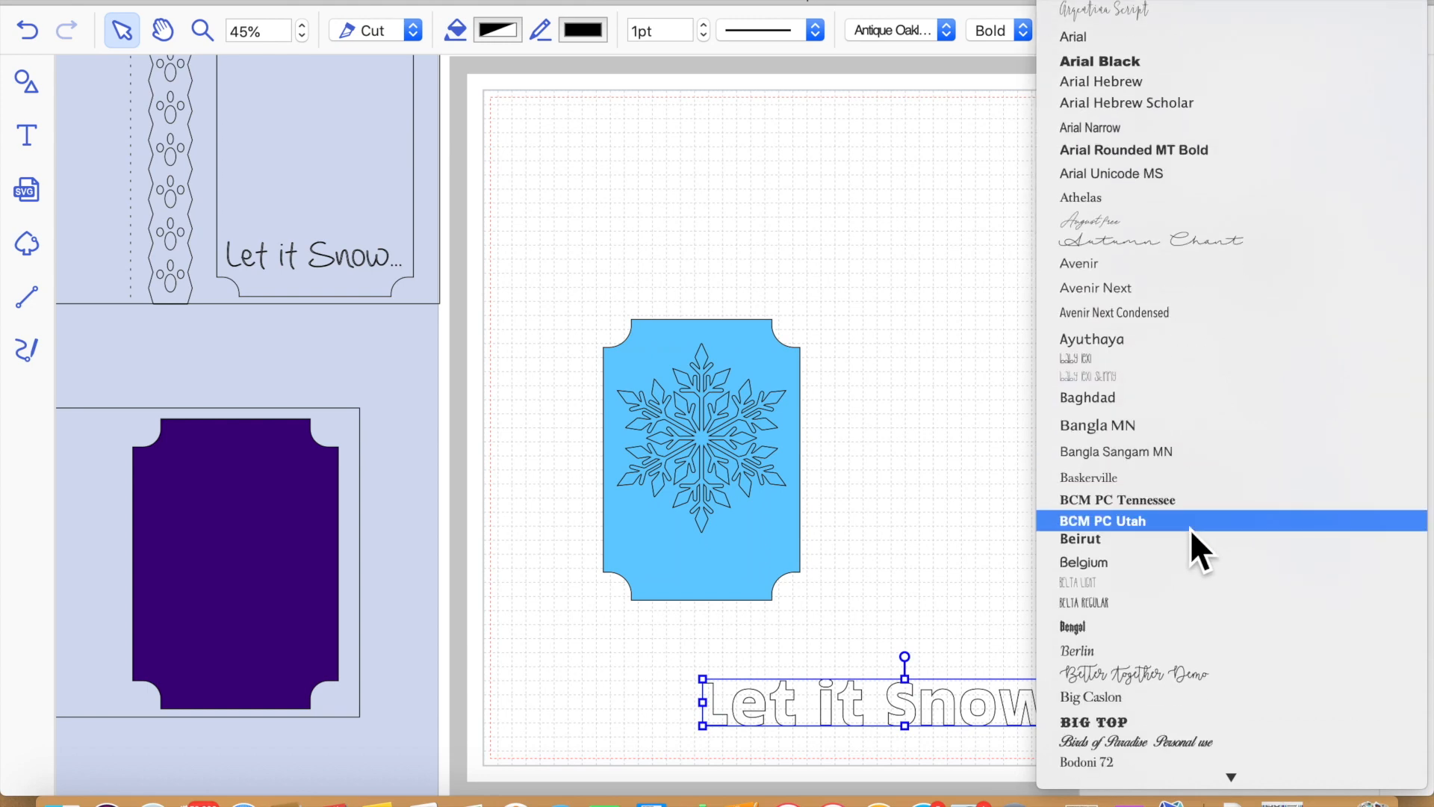
{"action": "scroll", "coordinate": [1190, 529], "scroll_direction": "down", "scroll_amount": 10}
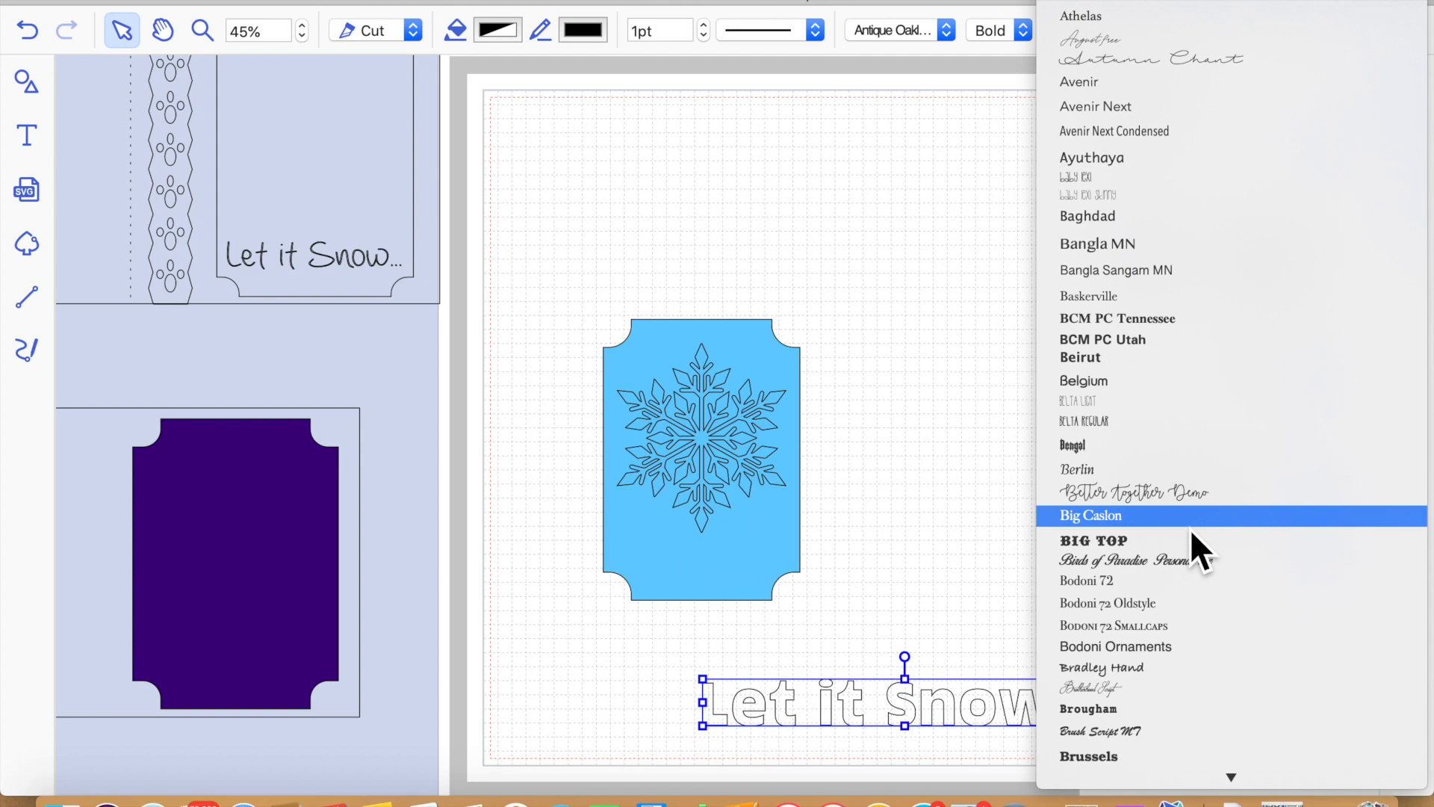
{"action": "scroll", "coordinate": [1190, 529], "scroll_direction": "down", "scroll_amount": 3}
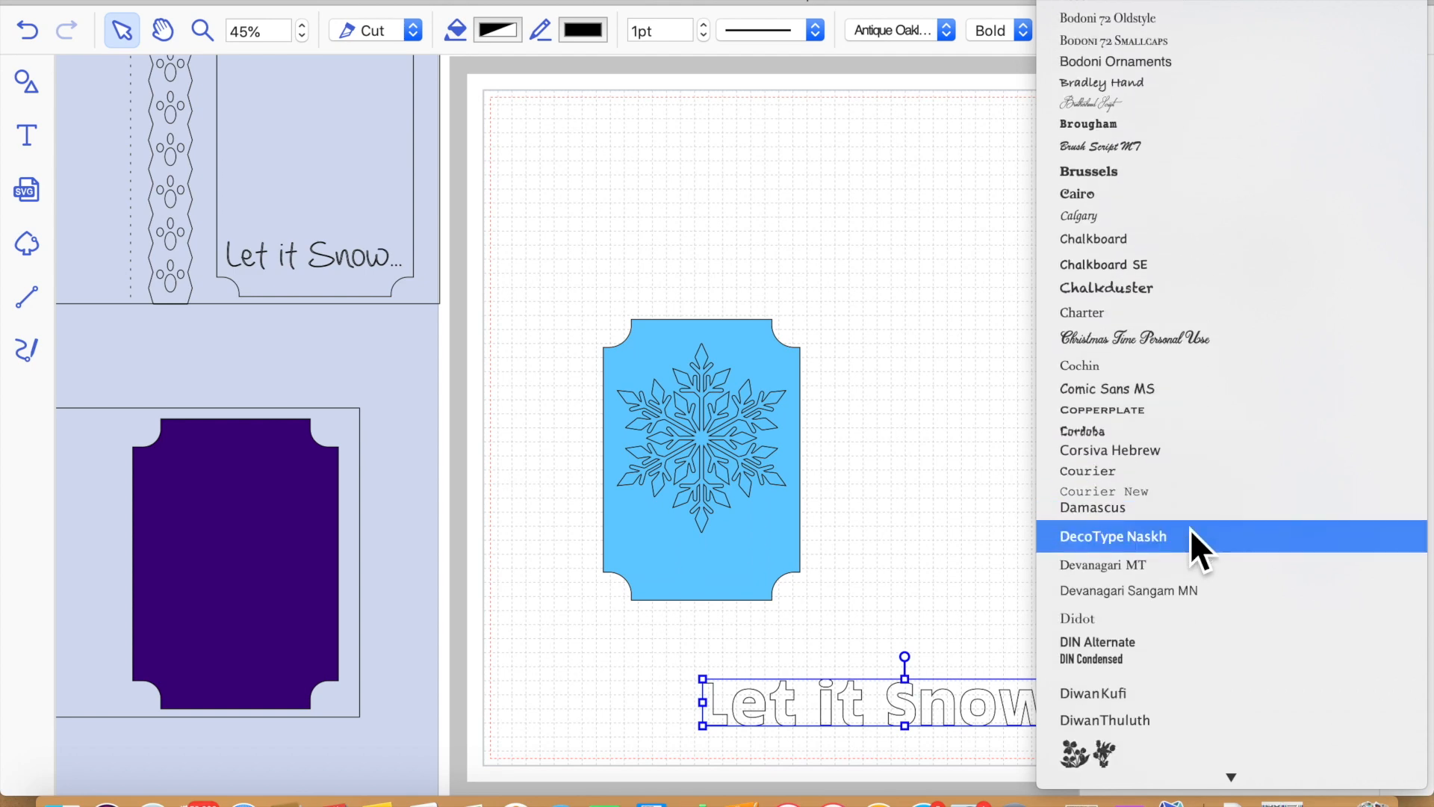
{"action": "scroll", "coordinate": [1190, 528], "scroll_direction": "down", "scroll_amount": 4}
{"action": "scroll", "coordinate": [1190, 529], "scroll_direction": "down", "scroll_amount": 3}
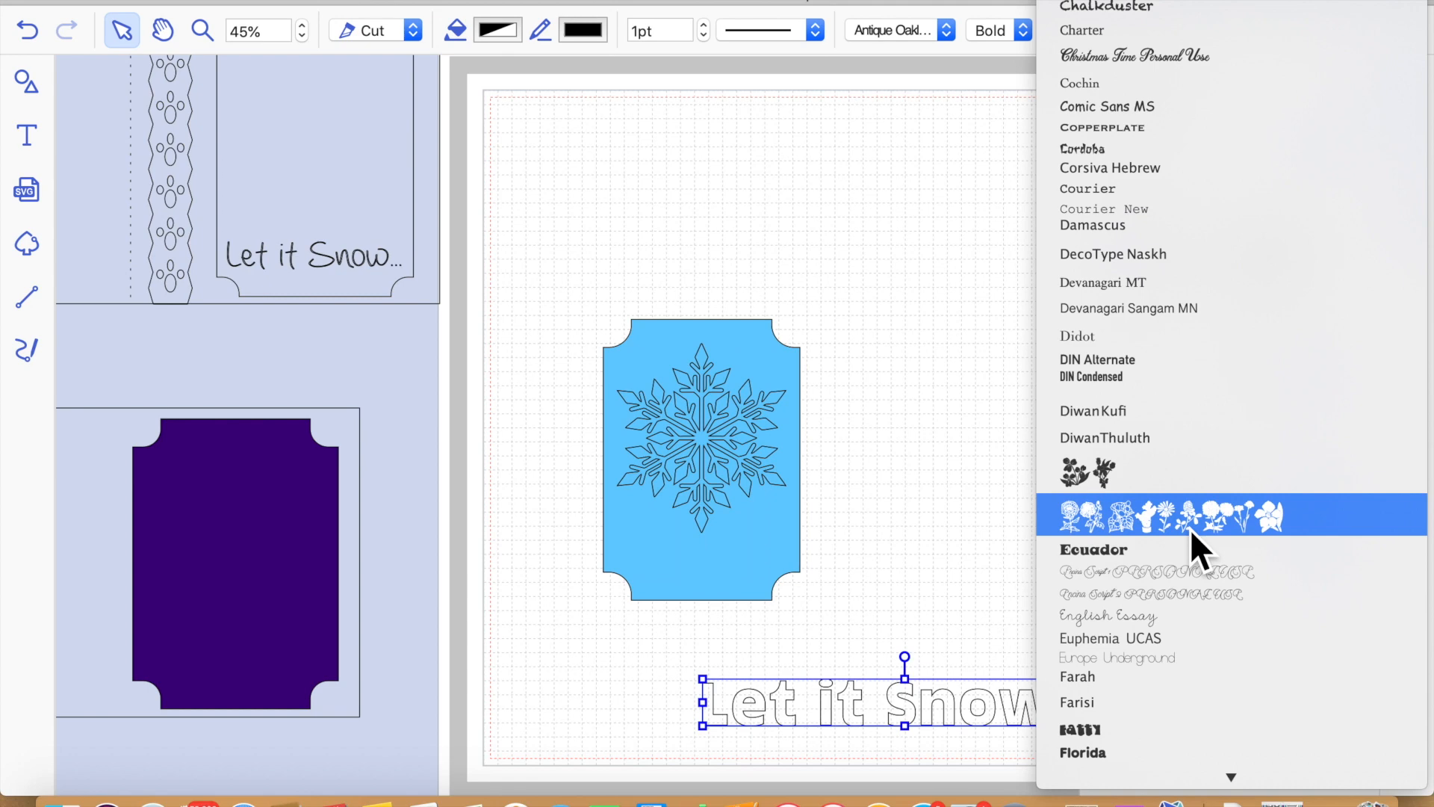
{"action": "scroll", "coordinate": [1189, 528], "scroll_direction": "down", "scroll_amount": 3}
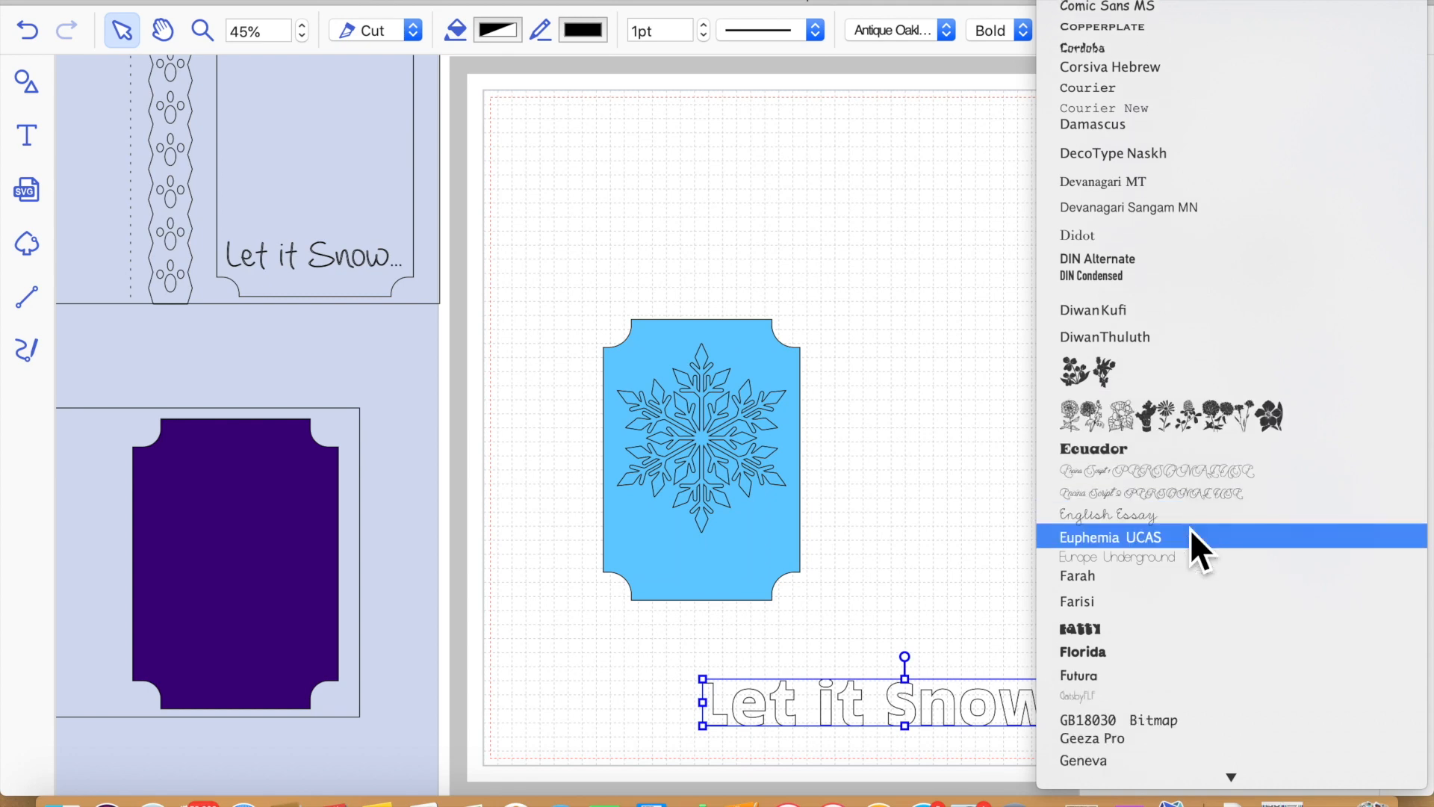
{"action": "scroll", "coordinate": [1190, 528], "scroll_direction": "down", "scroll_amount": 2}
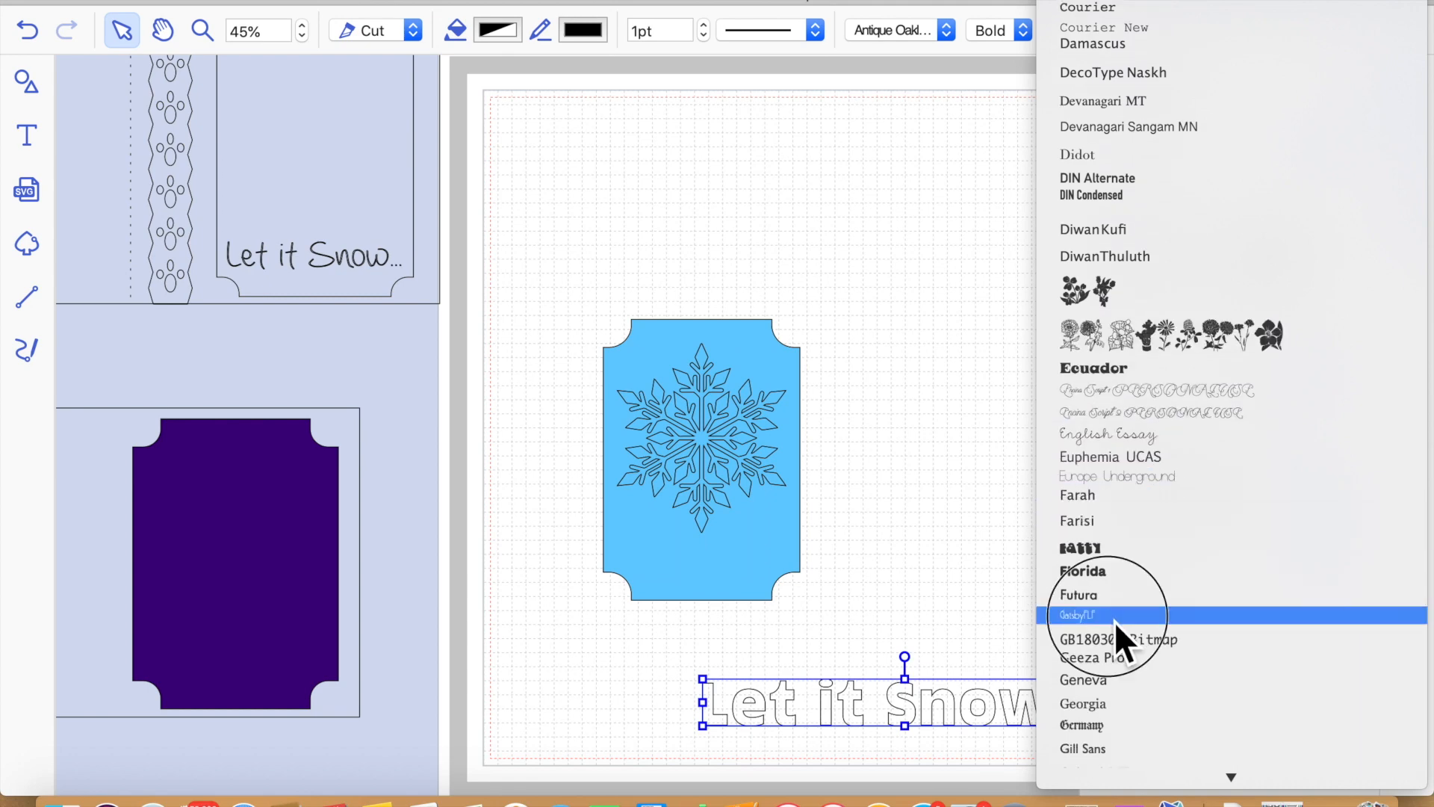
{"action": "left_click", "coordinate": [1114, 621]}
{"action": "left_click", "coordinate": [889, 760]}
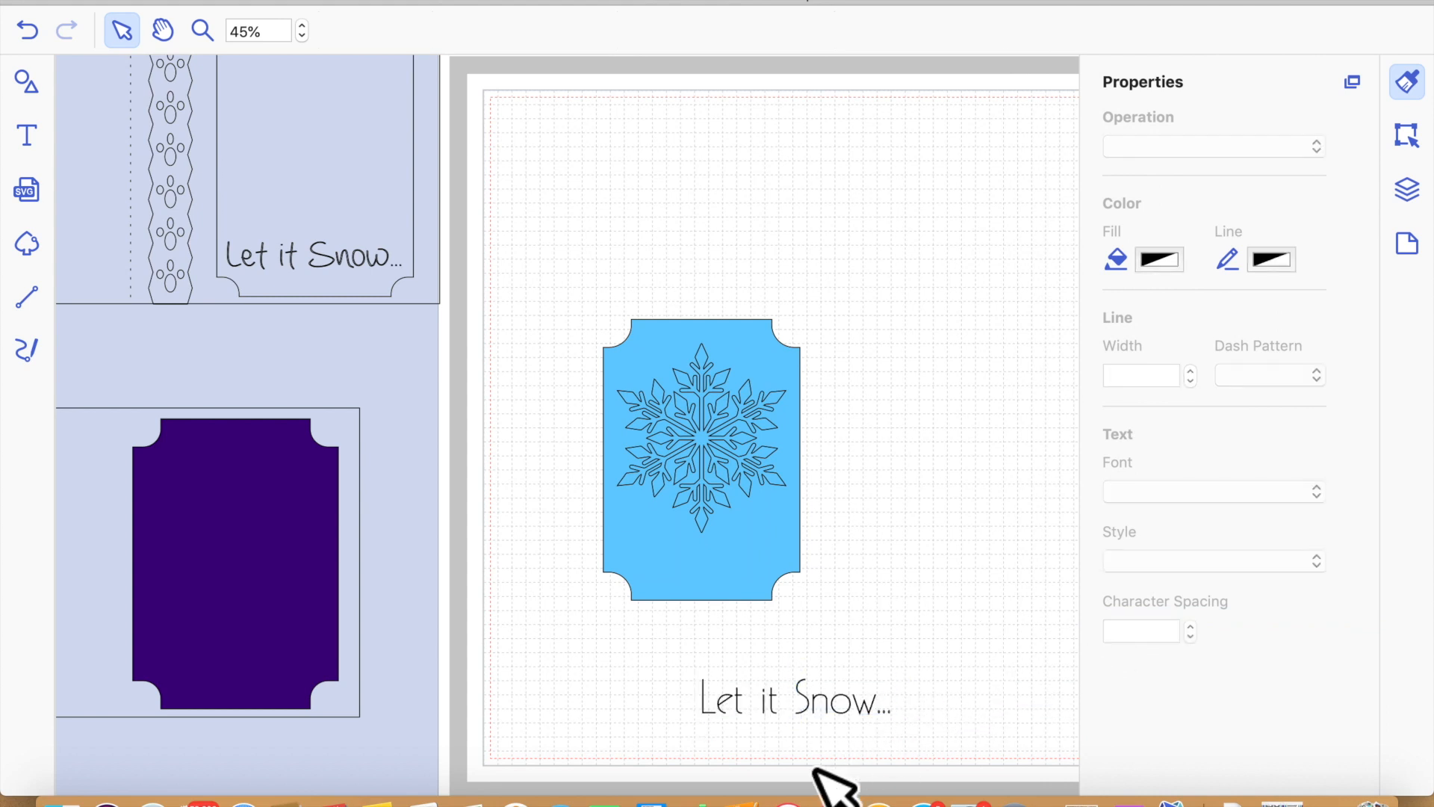
Shrink the greeting text to about 2.75 inches wide and place it on the blue panel just below the snowflake
{"action": "left_click", "coordinate": [797, 710]}
{"action": "left_click_drag", "start_coordinate": [890, 696], "coordinate": [892, 696]}
{"action": "left_click_drag", "start_coordinate": [823, 730], "coordinate": [782, 722]}
{"action": "left_click_drag", "start_coordinate": [661, 683], "coordinate": [680, 683]}
{"action": "left_click_drag", "start_coordinate": [782, 658], "coordinate": [755, 582]}
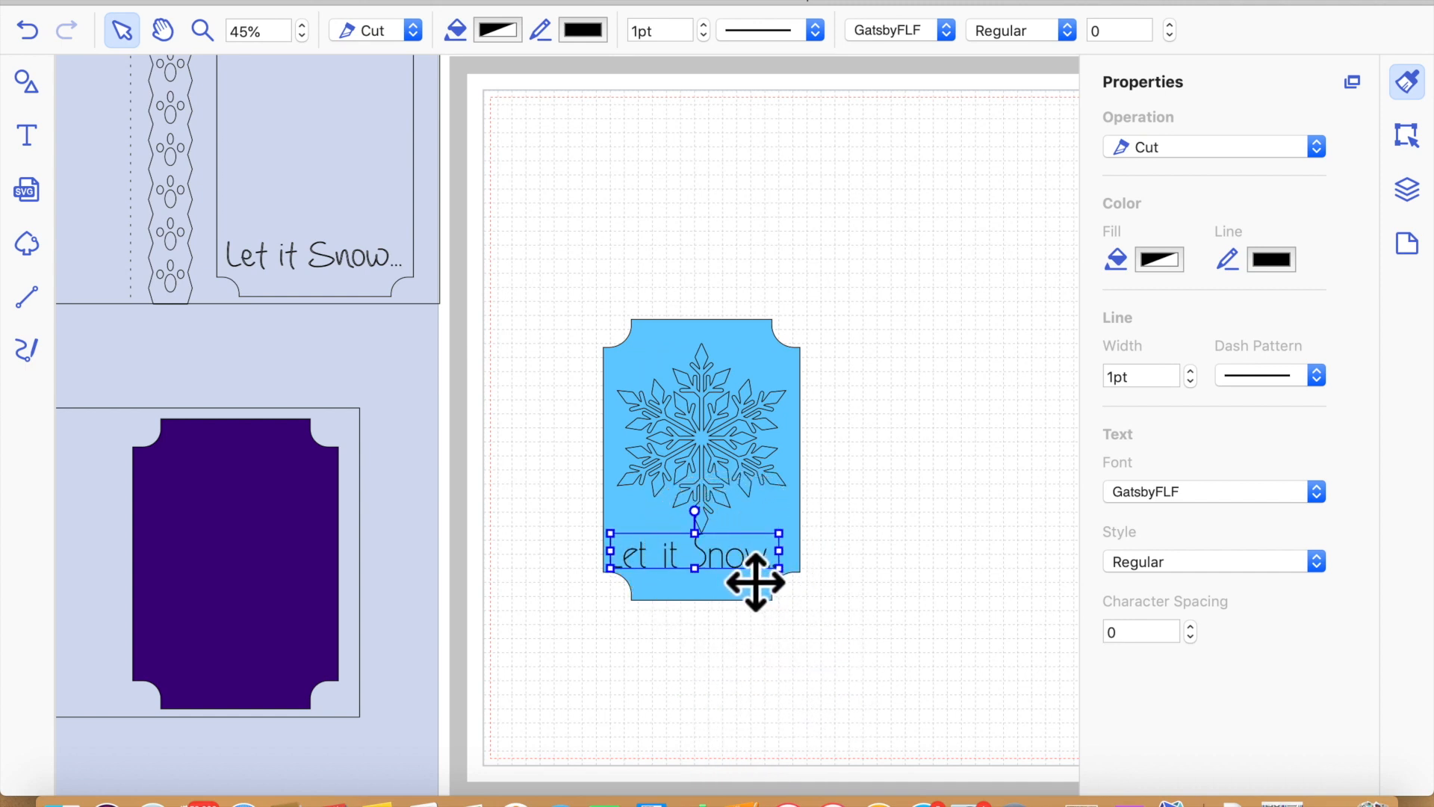
{"action": "left_click", "coordinate": [636, 578]}
{"action": "left_click", "coordinate": [884, 679]}
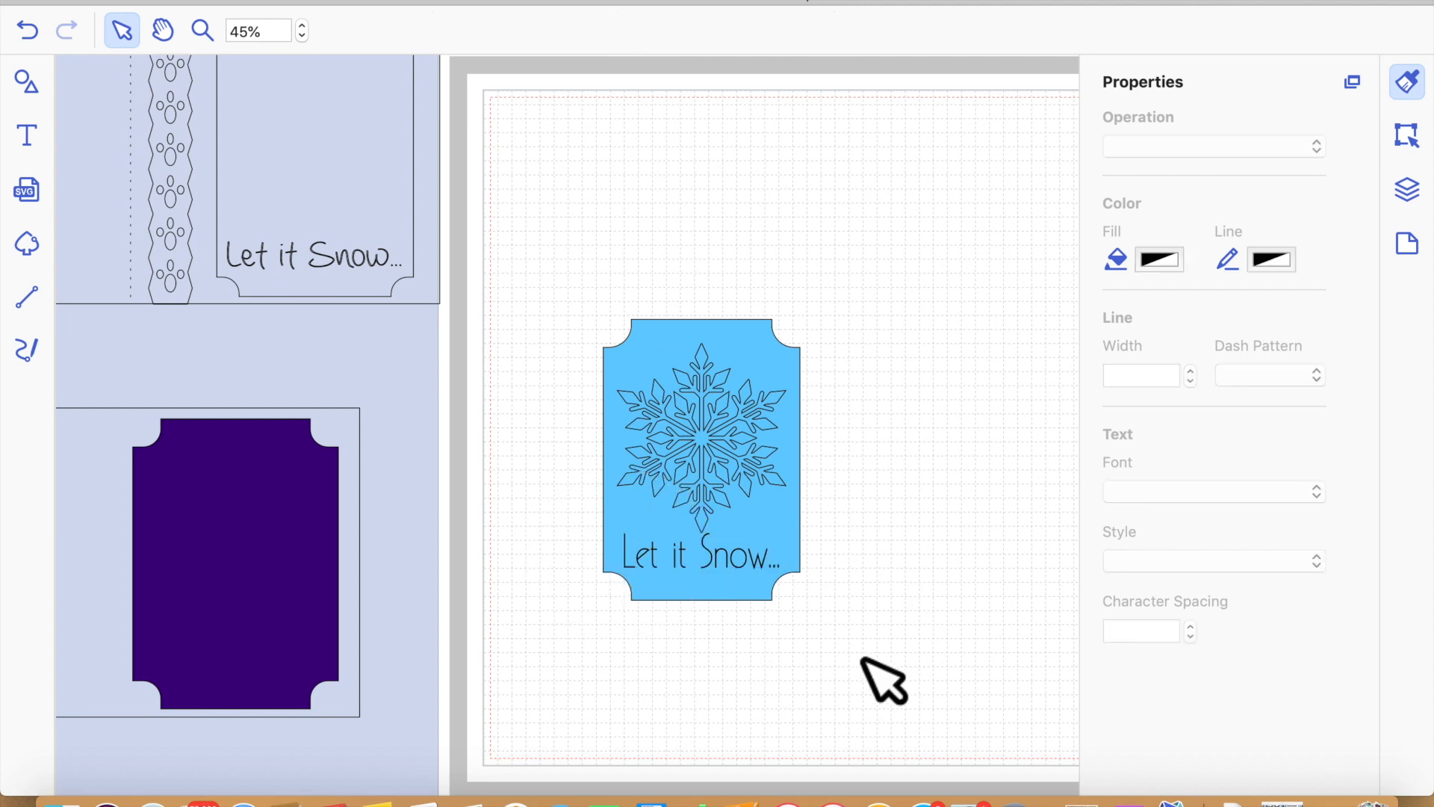
Fine-tune the greeting's vertical position and nudge the snowflake slightly up, away from the text
{"action": "left_click", "coordinate": [736, 583]}
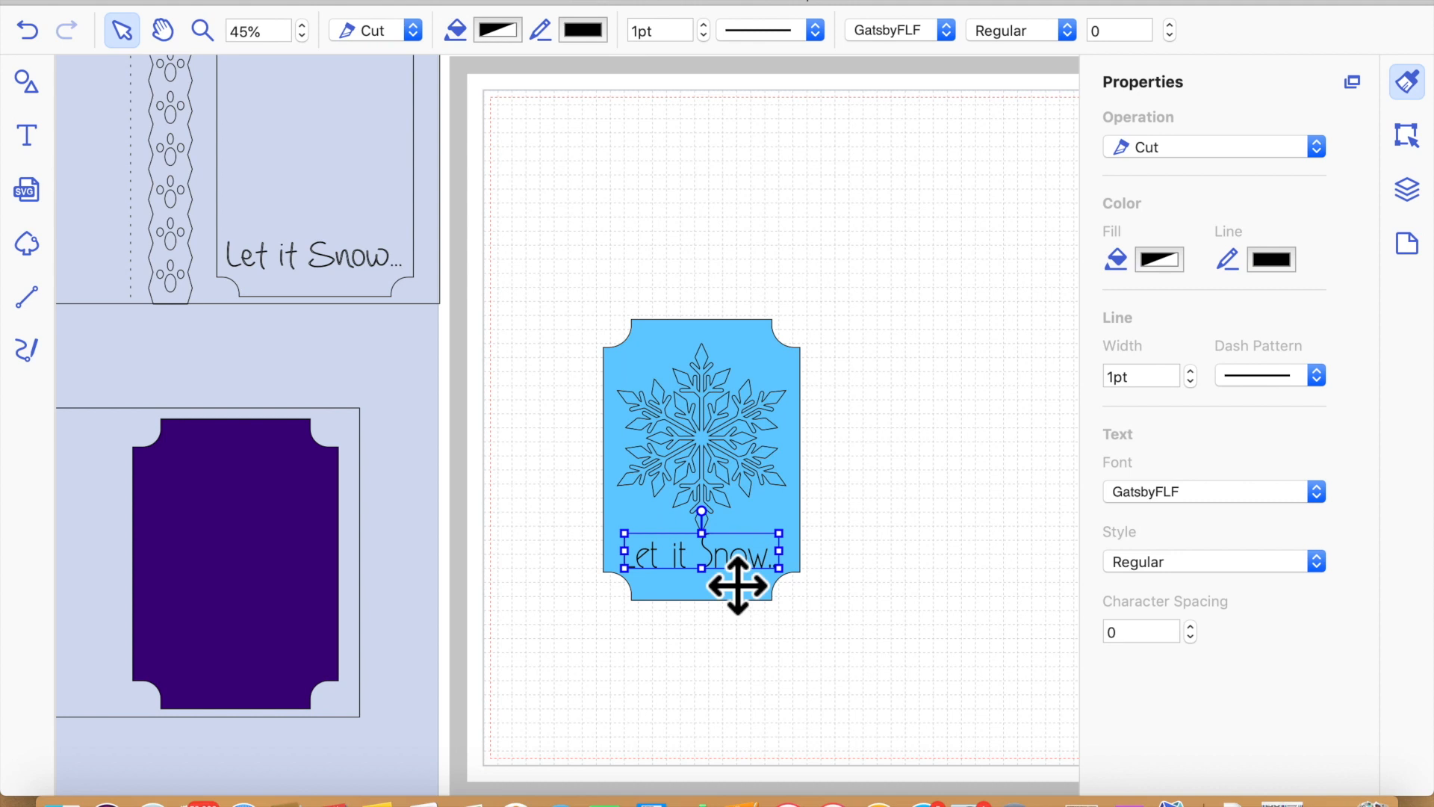
{"action": "key", "text": "Down"}
{"action": "key", "text": "Up"}
{"action": "key", "text": "Up"}
{"action": "left_click", "coordinate": [821, 585]}
{"action": "left_click", "coordinate": [922, 480]}
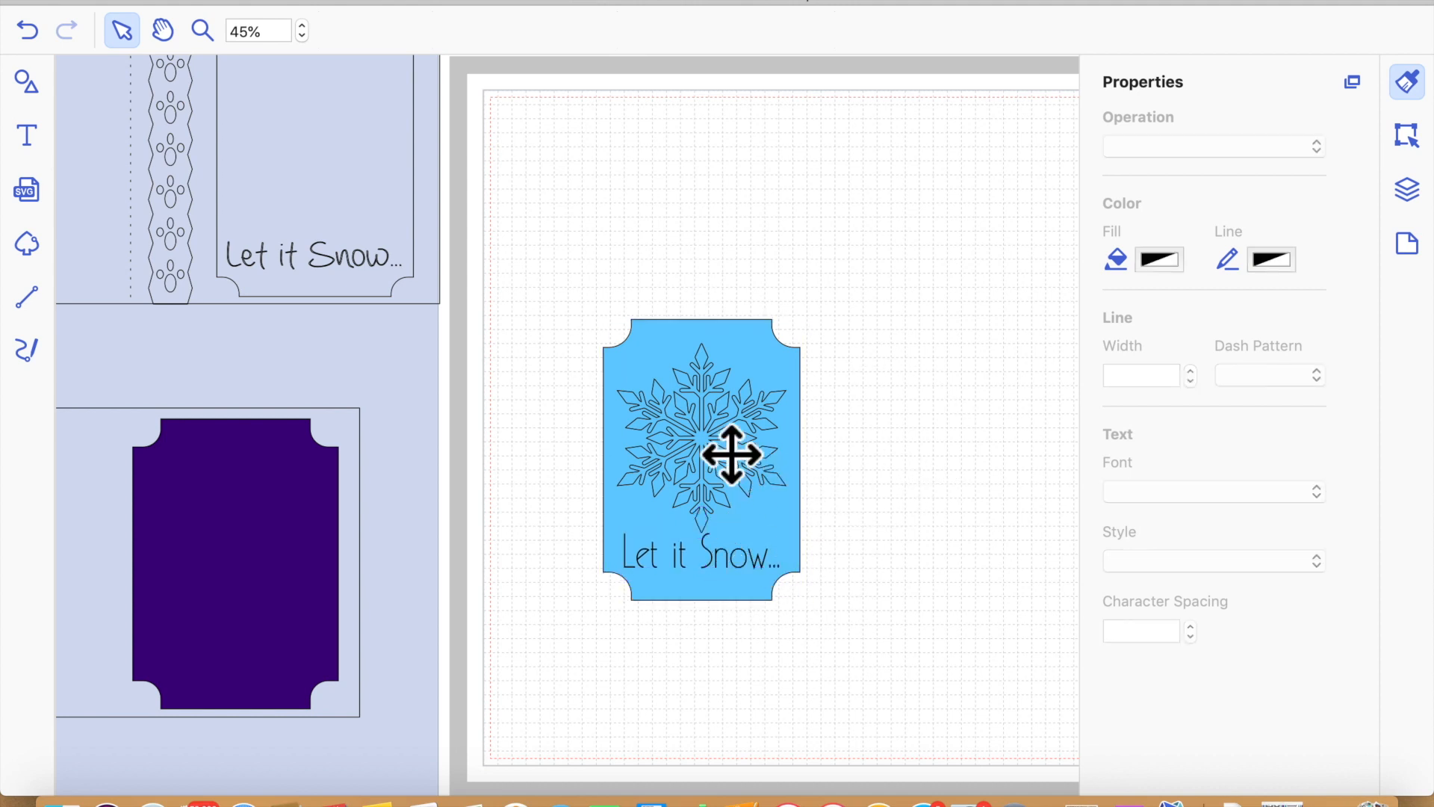
{"action": "left_click", "coordinate": [729, 454]}
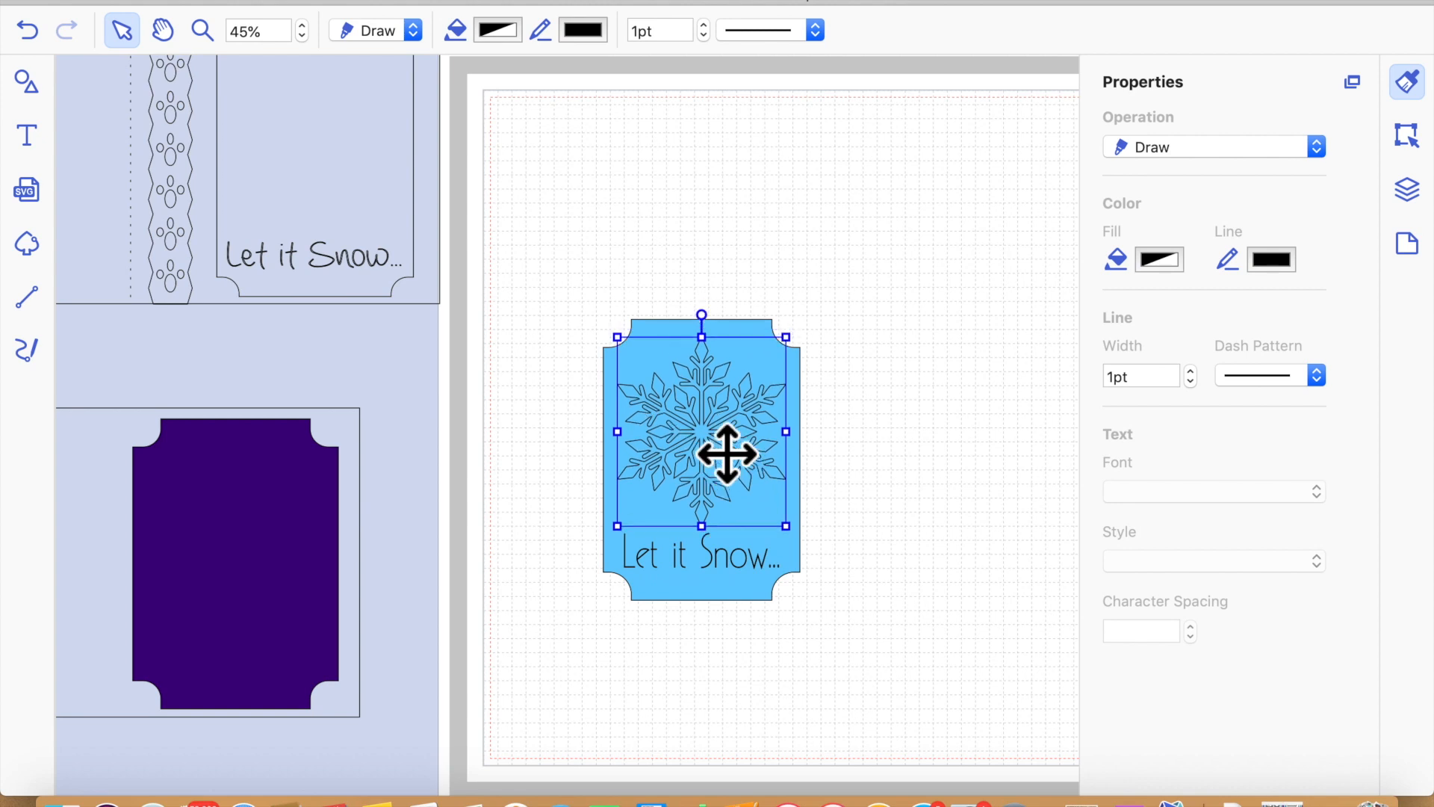
{"action": "left_click", "coordinate": [894, 460]}
Centre the snowflake, greeting text and blue panel on each other horizontally
{"action": "left_click_drag", "start_coordinate": [580, 266], "coordinate": [849, 641]}
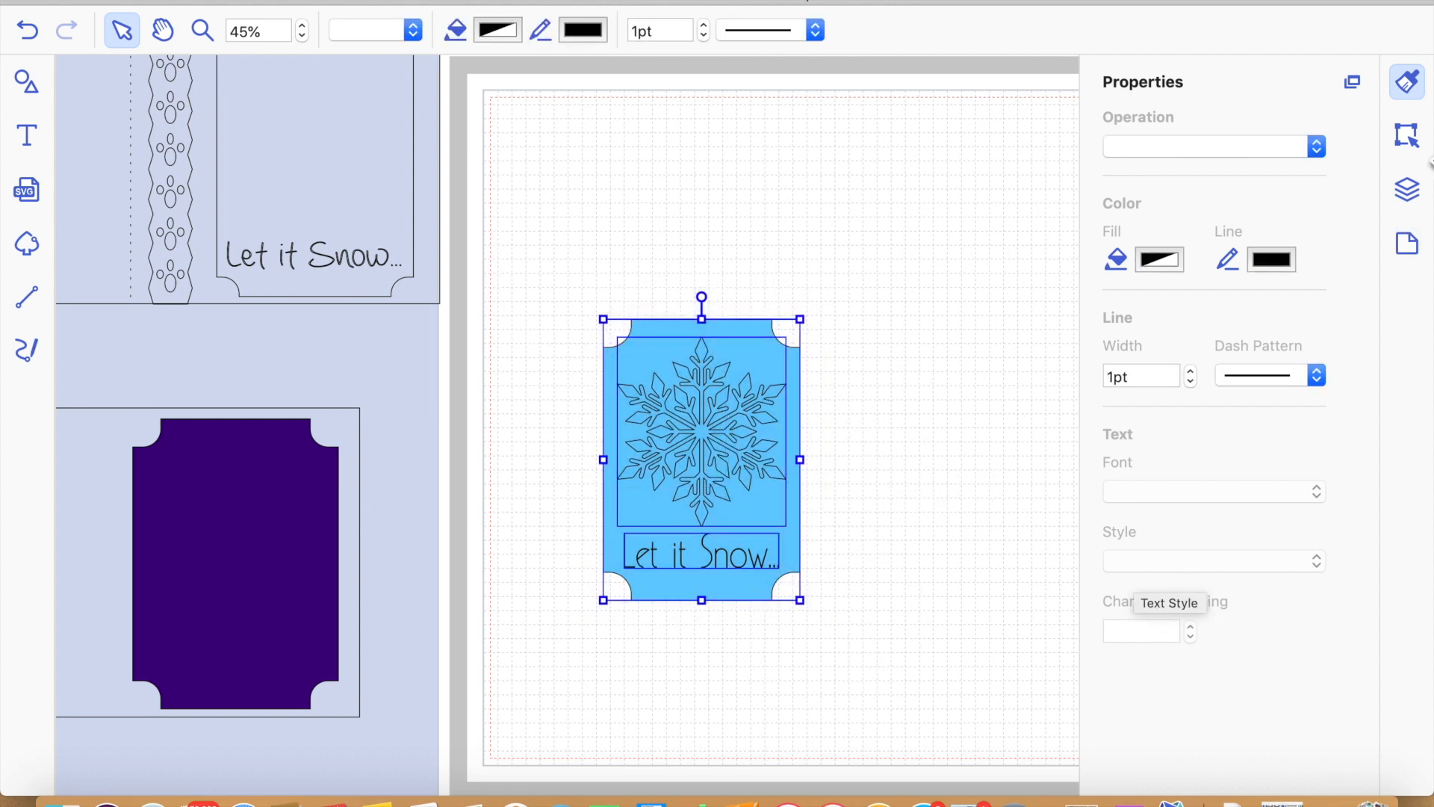
{"action": "left_click", "coordinate": [1407, 134]}
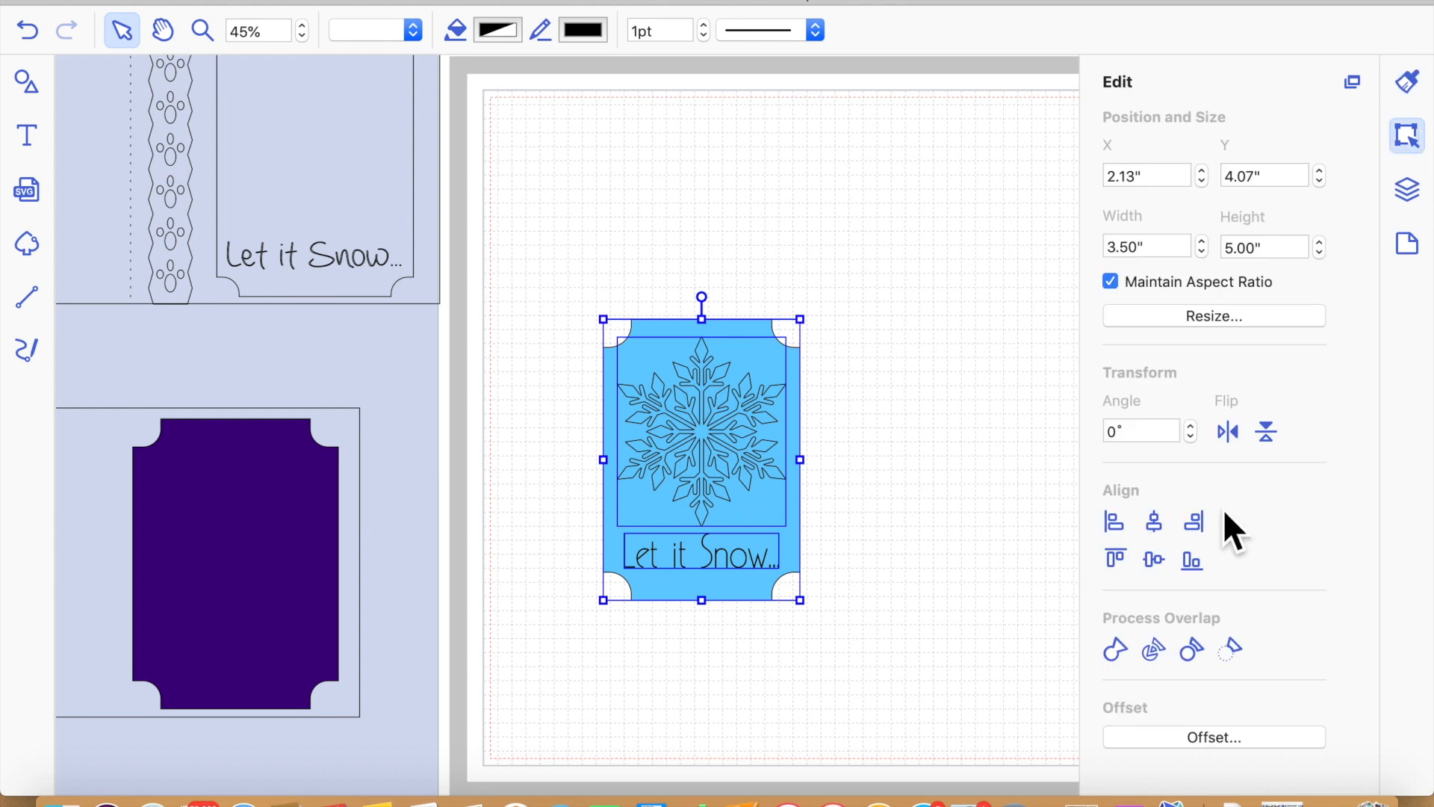
{"action": "left_click", "coordinate": [1156, 523]}
{"action": "left_click", "coordinate": [923, 543]}
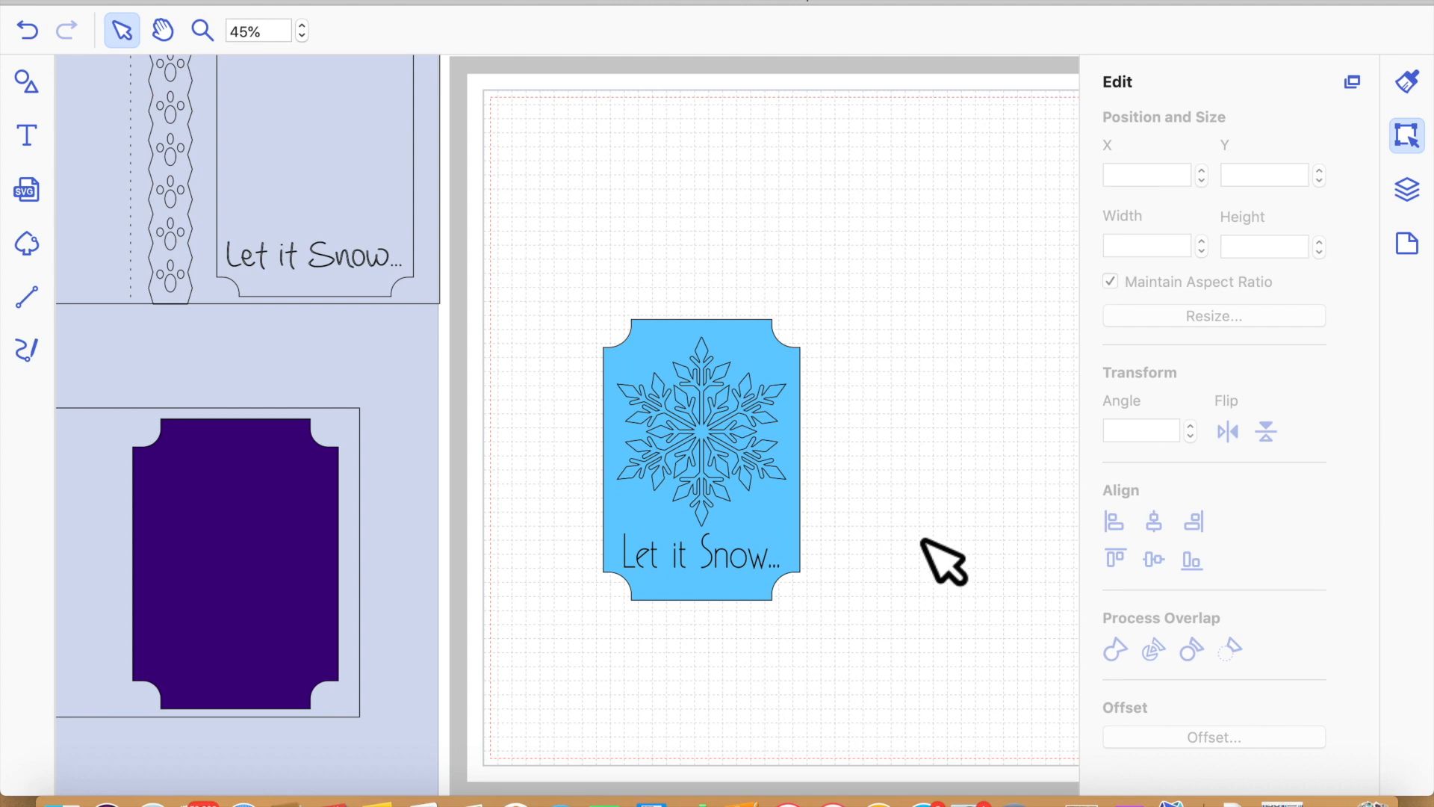
Change the operation of the "Let it Snow..." text to Draw
{"action": "left_click", "coordinate": [727, 455]}
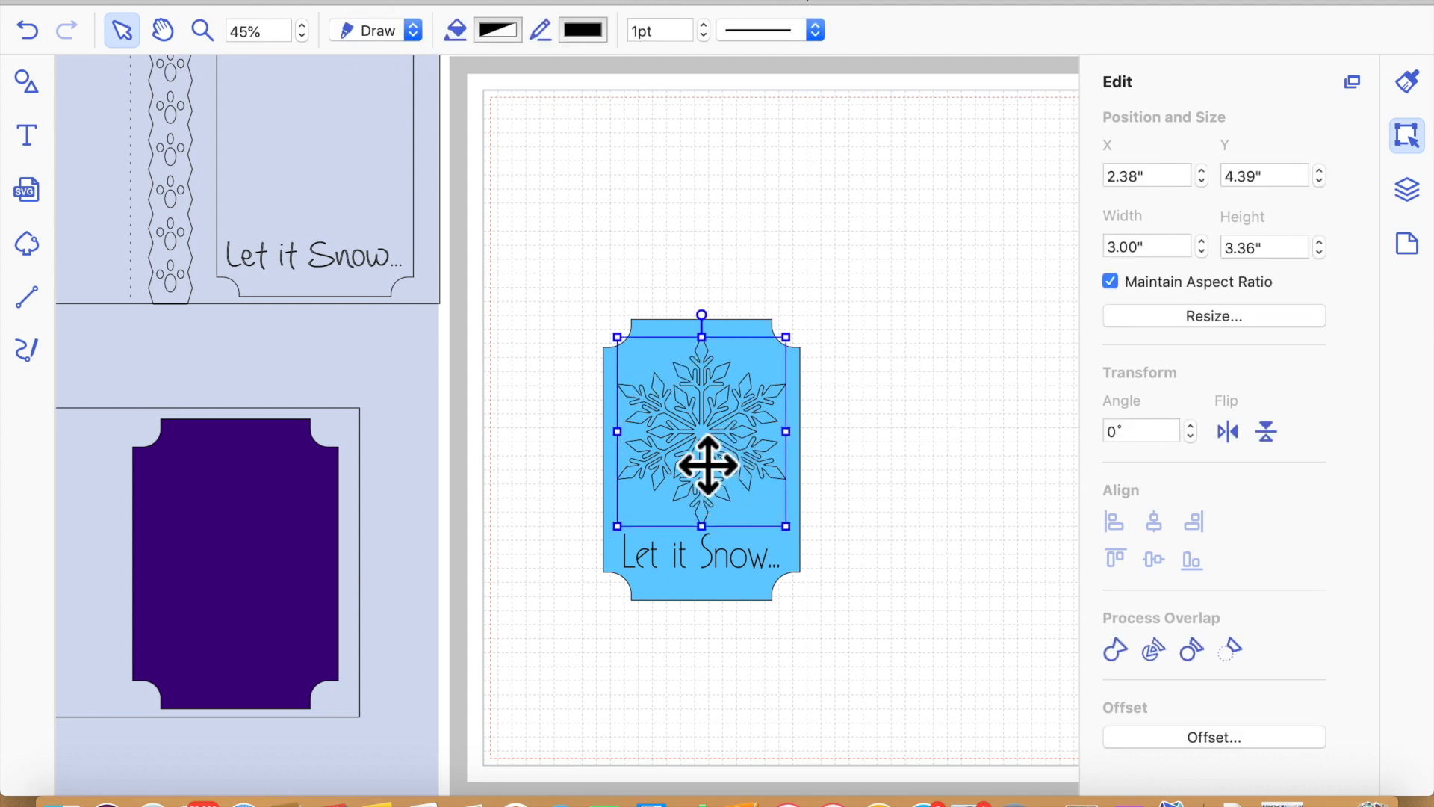
{"action": "left_click", "coordinate": [733, 580]}
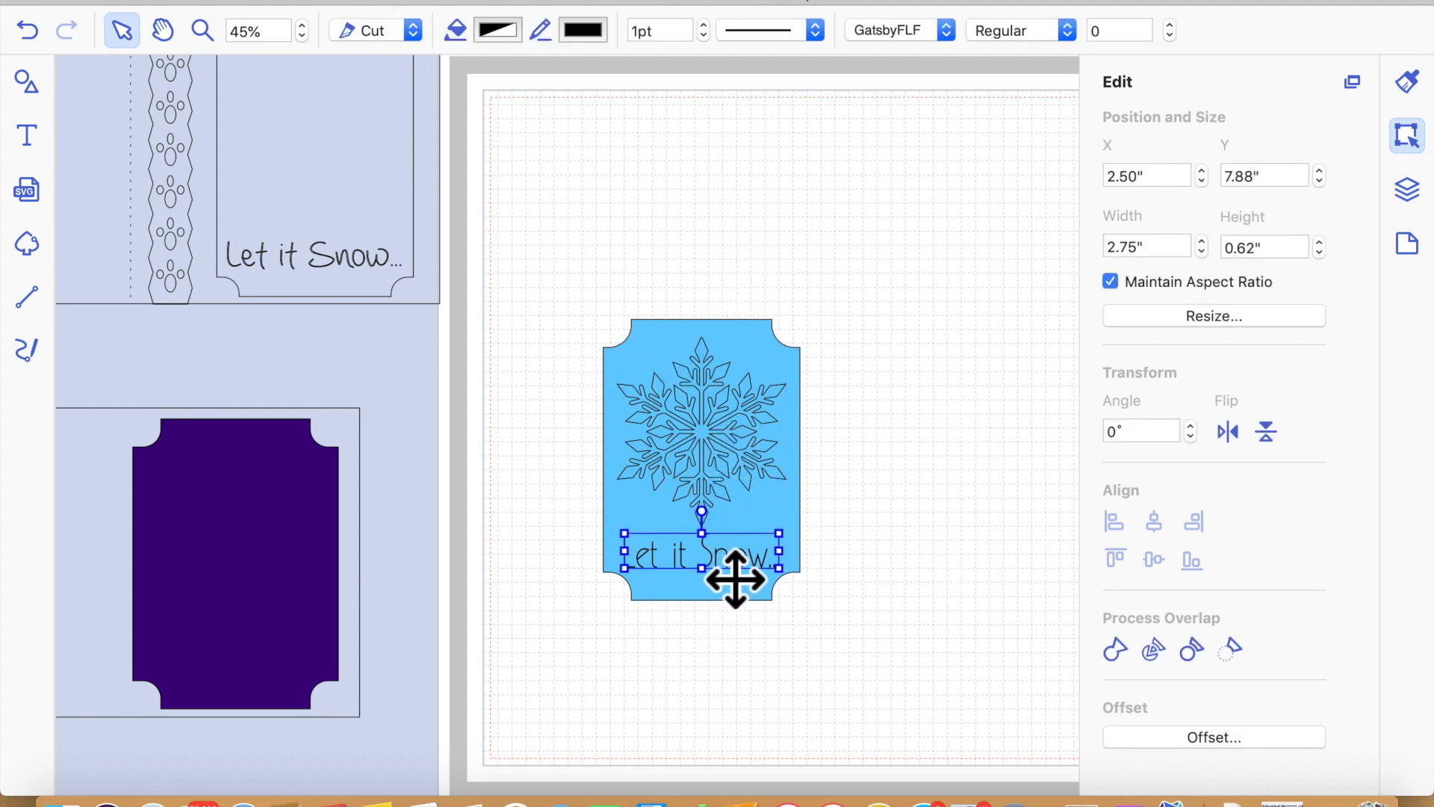
{"action": "left_click", "coordinate": [420, 39]}
{"action": "left_click", "coordinate": [404, 56]}
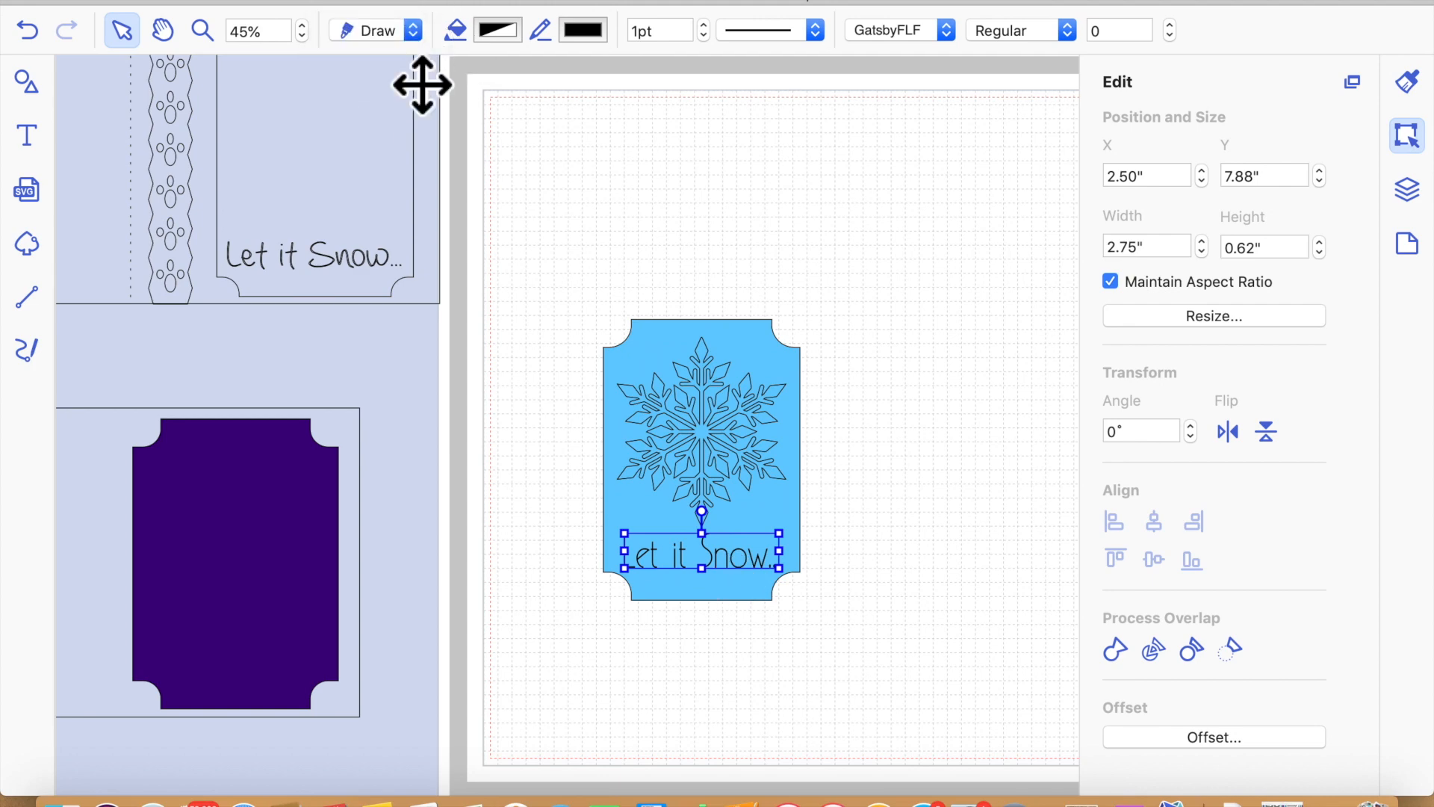
{"action": "left_click", "coordinate": [825, 291]}
Move the blue panel together with its snowflake and greeting off the mat onto the purple panel of the card base
{"action": "left_click_drag", "start_coordinate": [495, 262], "coordinate": [878, 684]}
{"action": "left_click_drag", "start_coordinate": [746, 468], "coordinate": [272, 574]}
{"action": "key", "text": "Down"}
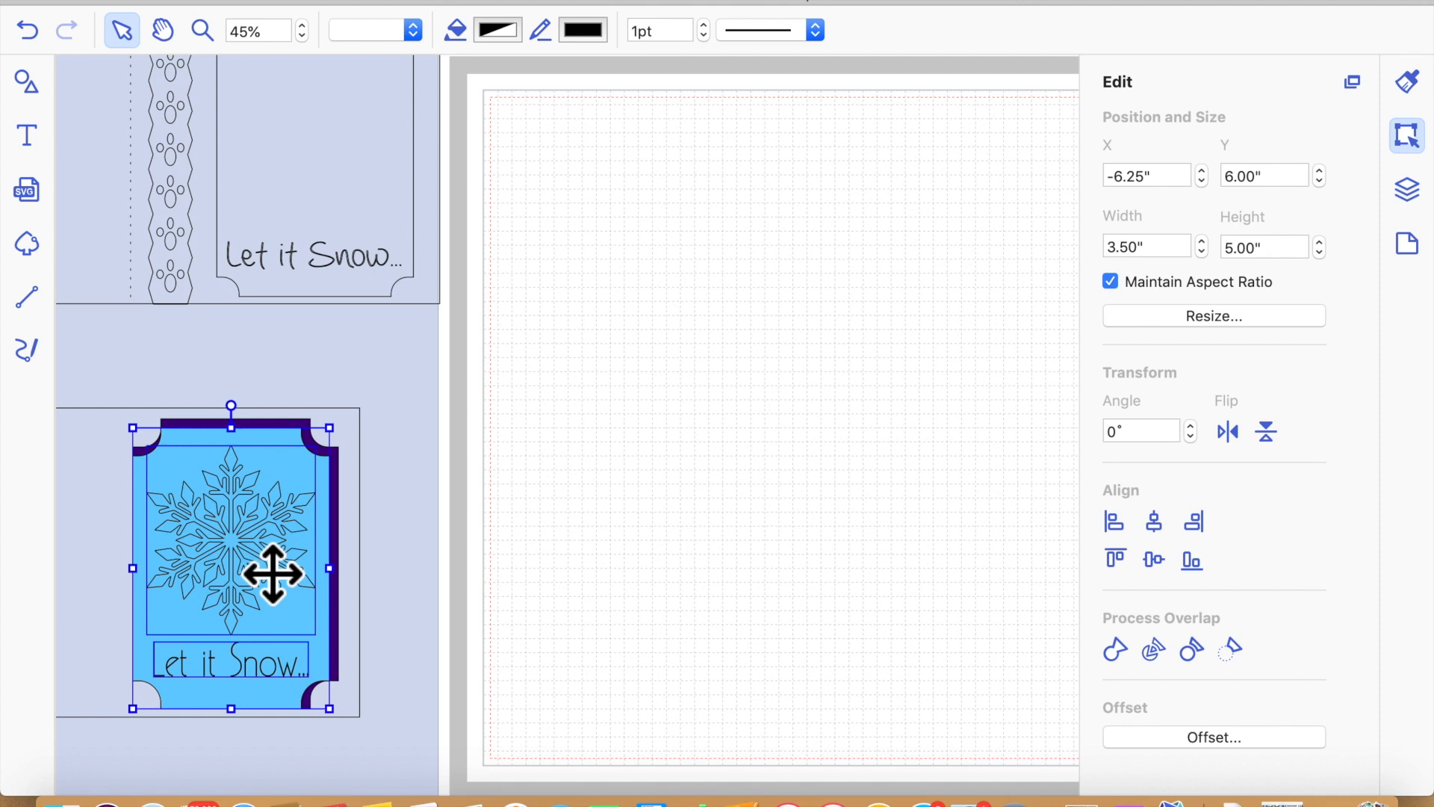
{"action": "key", "text": "Up"}
{"action": "left_click", "coordinate": [562, 637]}
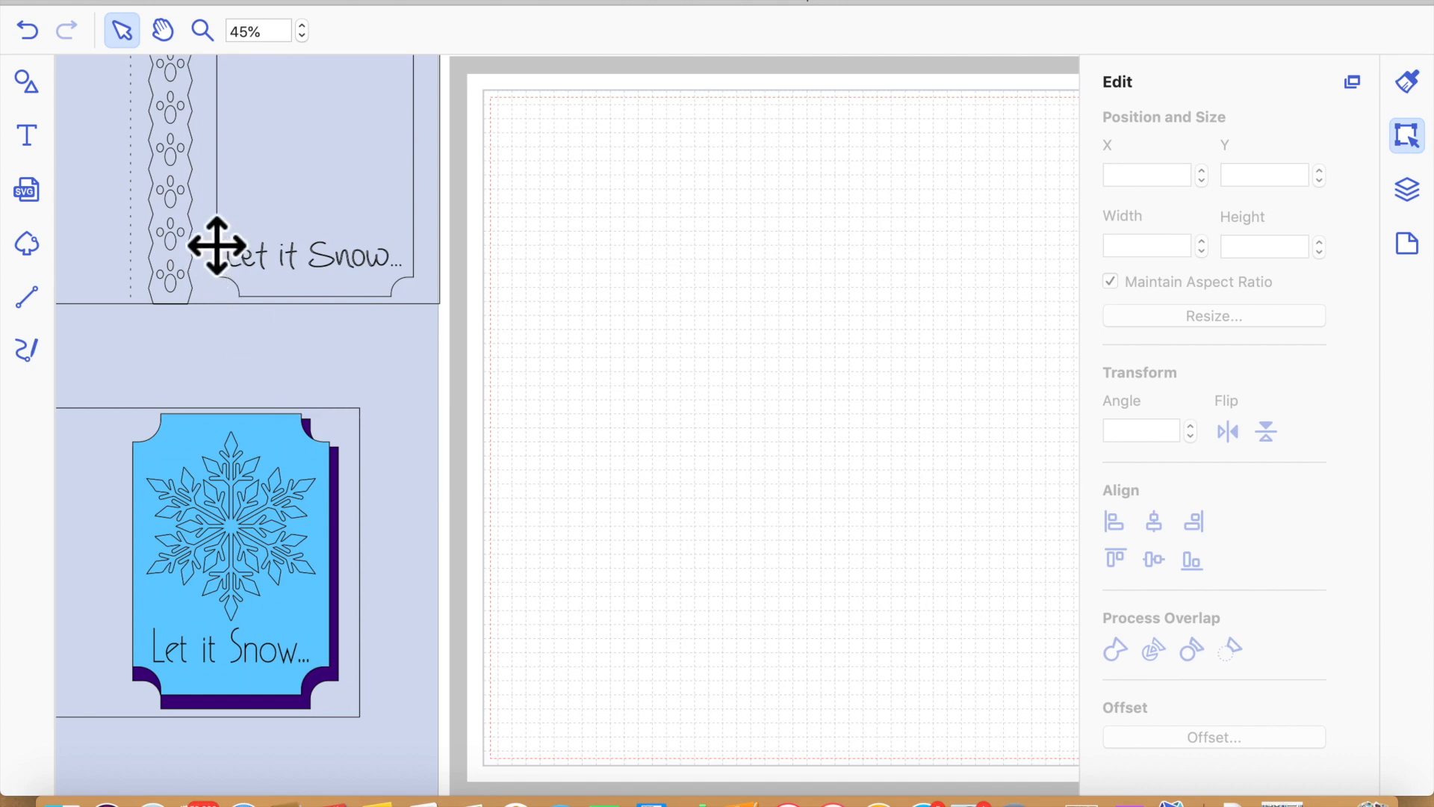
{"action": "left_click", "coordinate": [34, 87]}
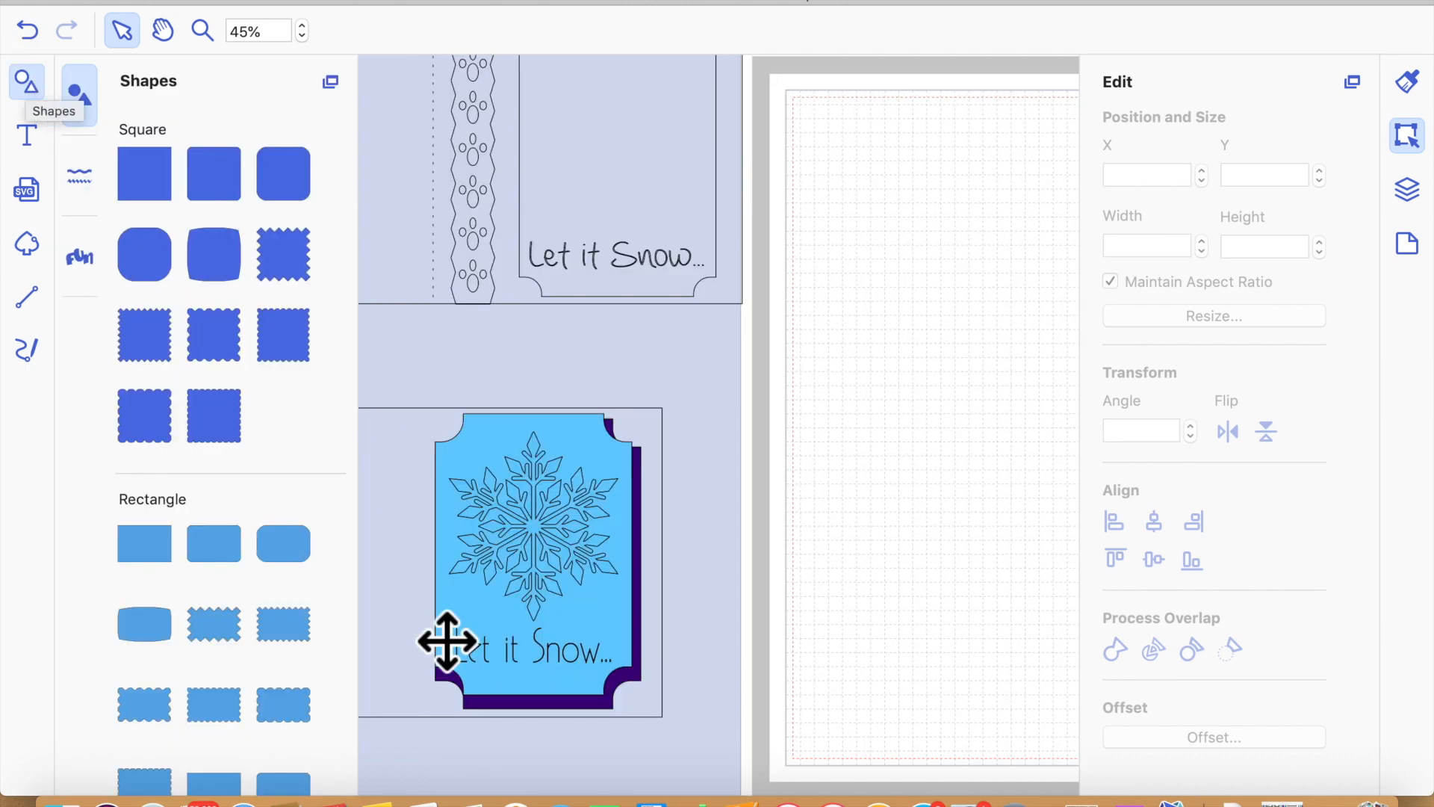
{"action": "left_click", "coordinate": [294, 628]}
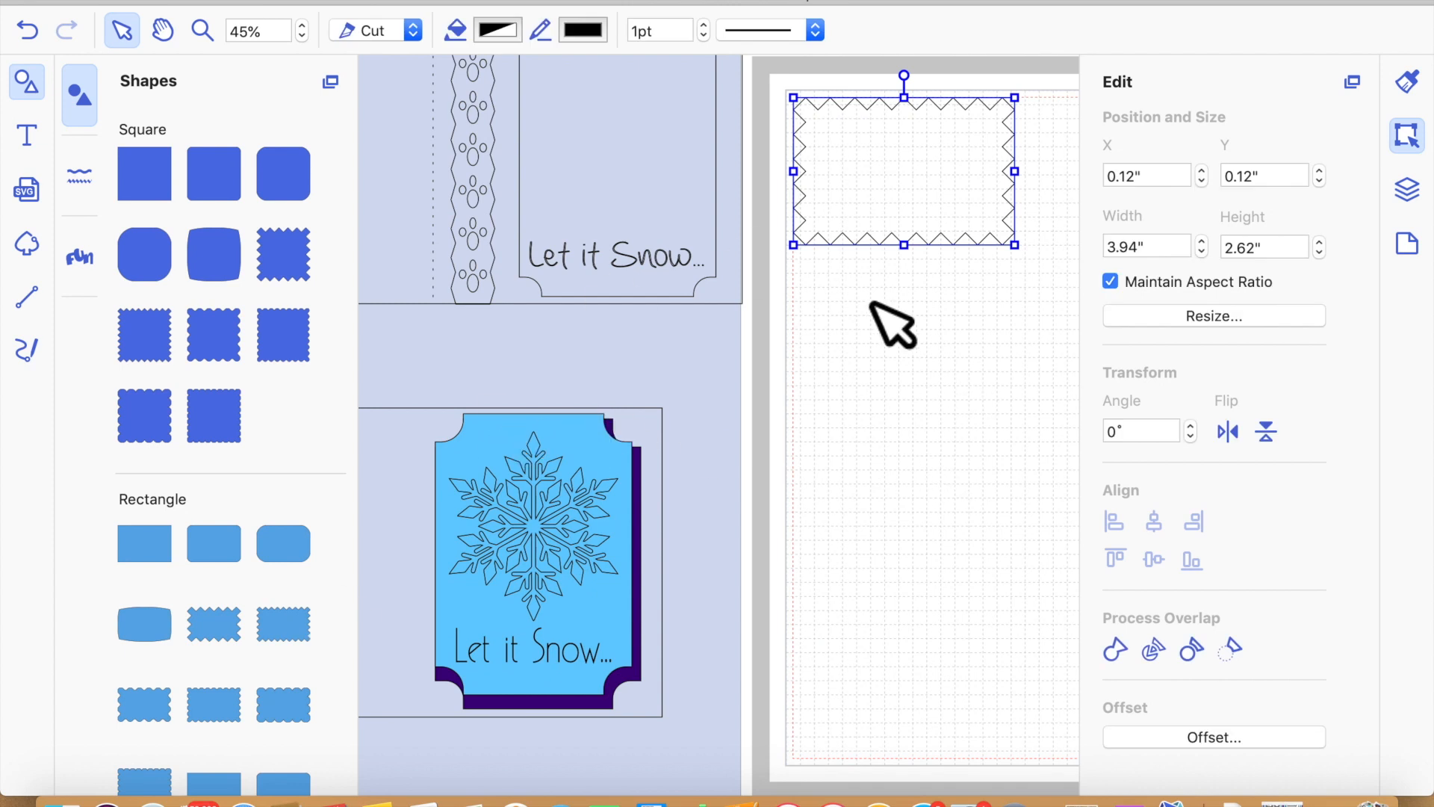
{"action": "key", "text": "BackSpace"}
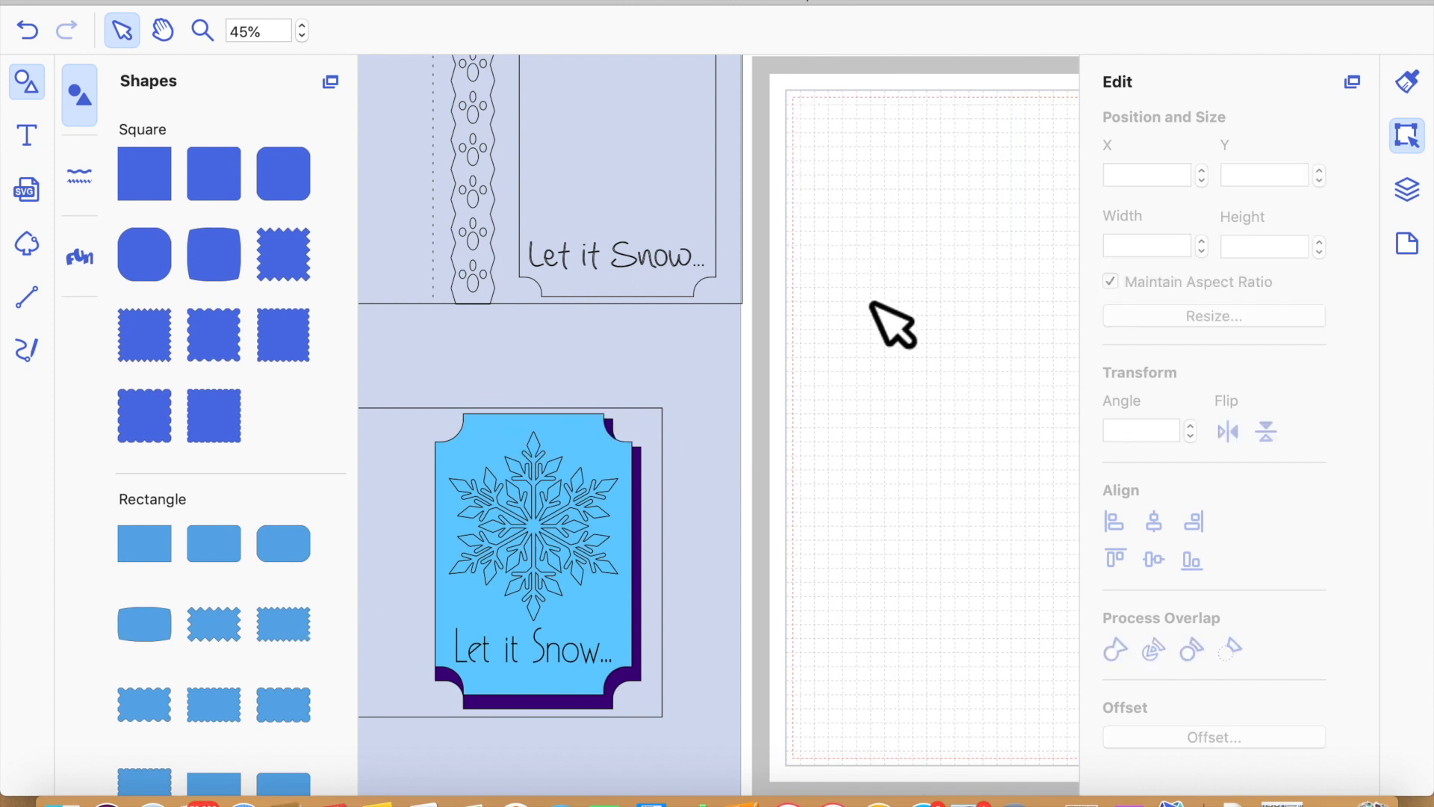
Place a scalloped rectangle about 3.94 by 2.58 inches in the empty area of the mat, above its centre
{"action": "left_click", "coordinate": [226, 716]}
{"action": "left_click_drag", "start_coordinate": [939, 217], "coordinate": [965, 400]}
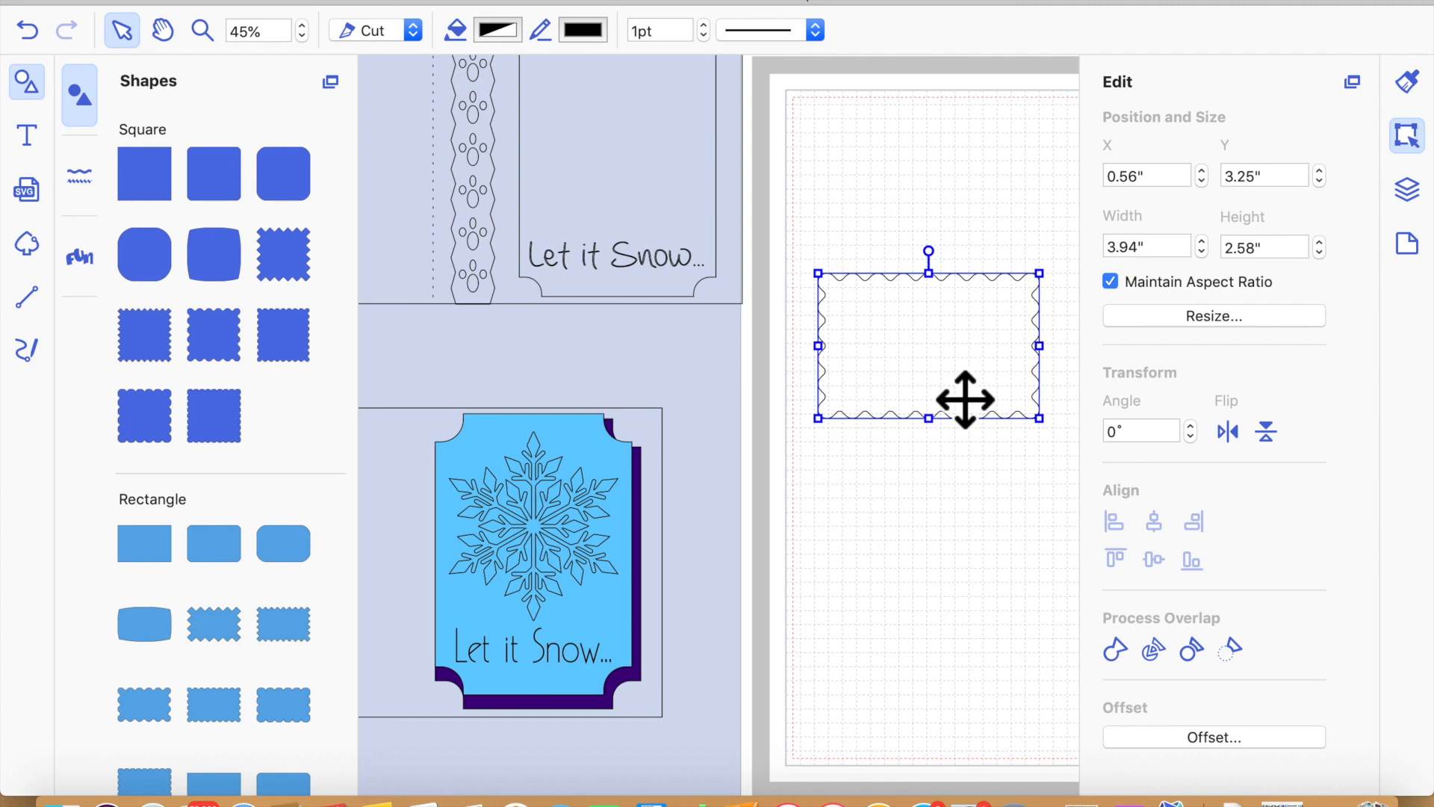
{"action": "left_click", "coordinate": [27, 82]}
{"action": "left_click_drag", "start_coordinate": [672, 352], "coordinate": [819, 356]}
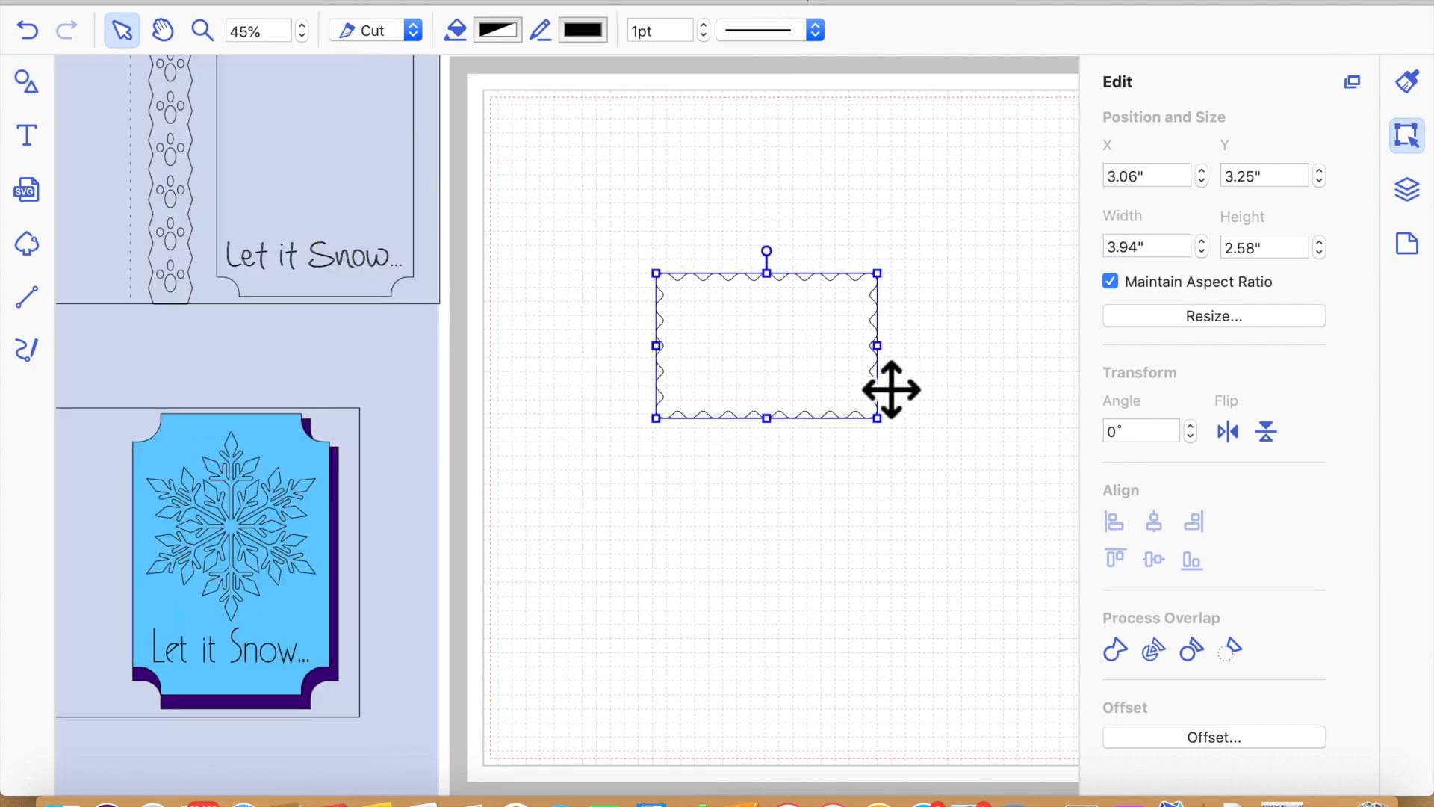
Try enlarging the scalloped rectangle to about 7.19 by 4.71 inches and moving it, and undo both changes
{"action": "left_click_drag", "start_coordinate": [877, 418], "coordinate": [1059, 523]}
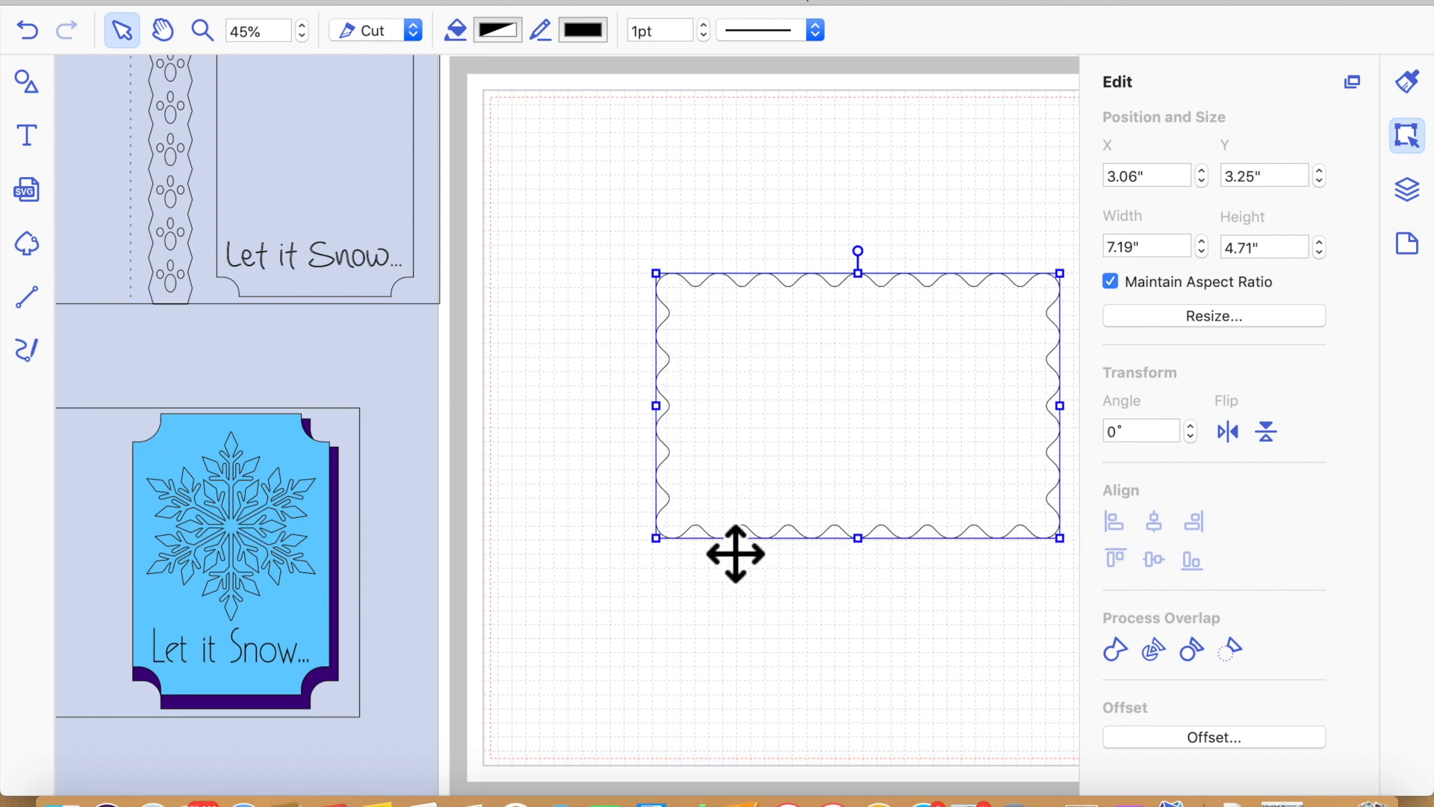
{"action": "left_click_drag", "start_coordinate": [896, 423], "coordinate": [791, 396]}
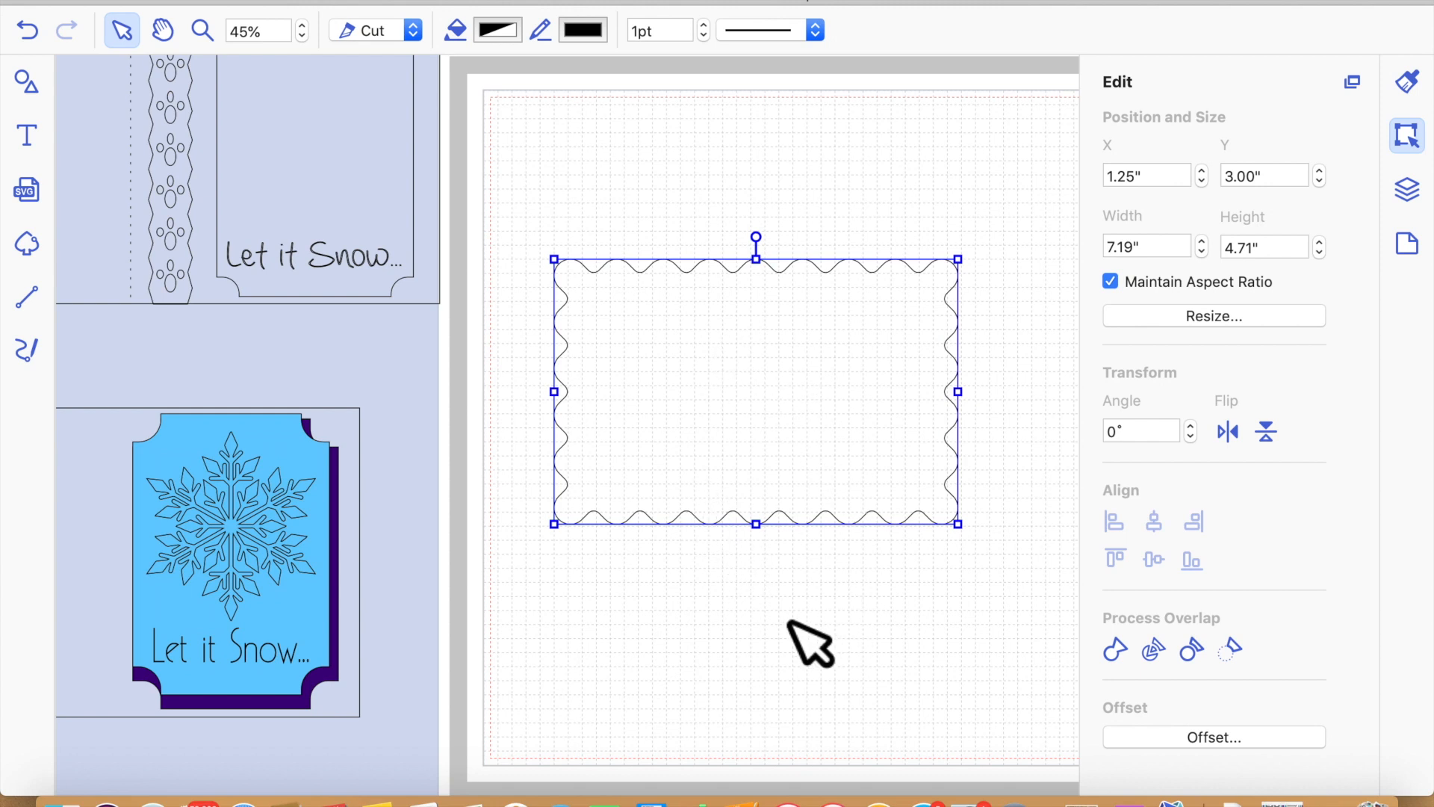
{"action": "left_click", "coordinate": [695, 642]}
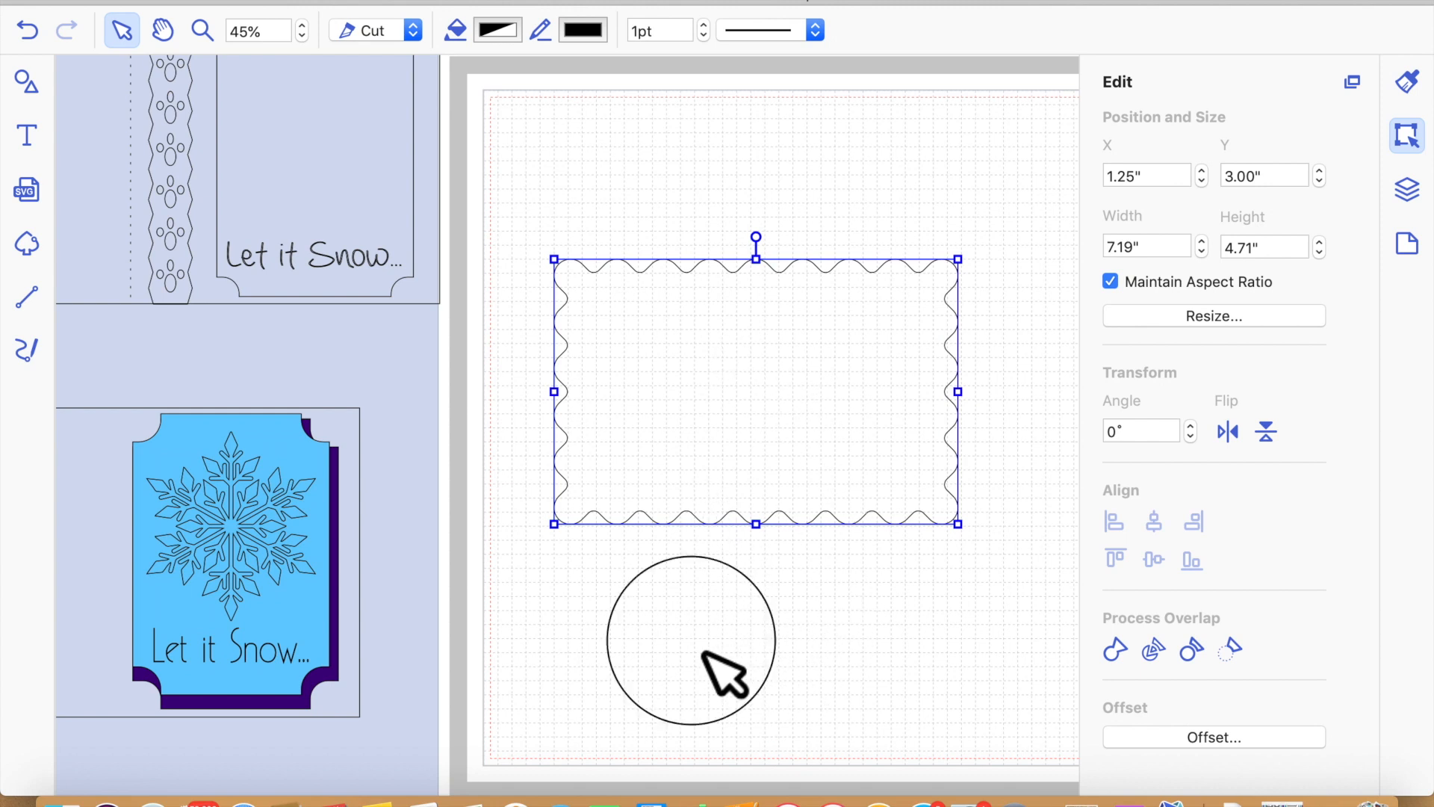
{"action": "left_click", "coordinate": [734, 403]}
{"action": "left_click", "coordinate": [39, 33]}
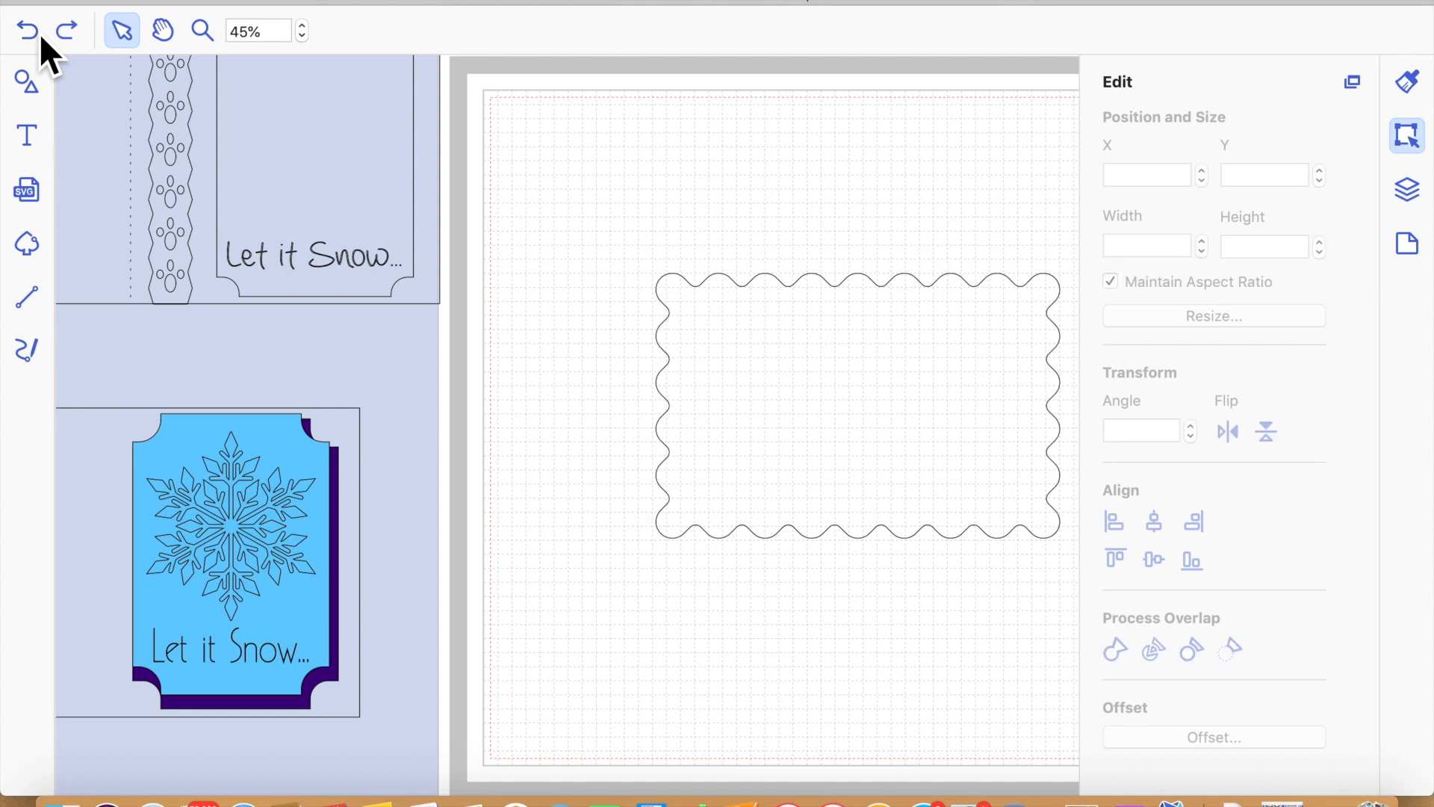
{"action": "left_click", "coordinate": [37, 29]}
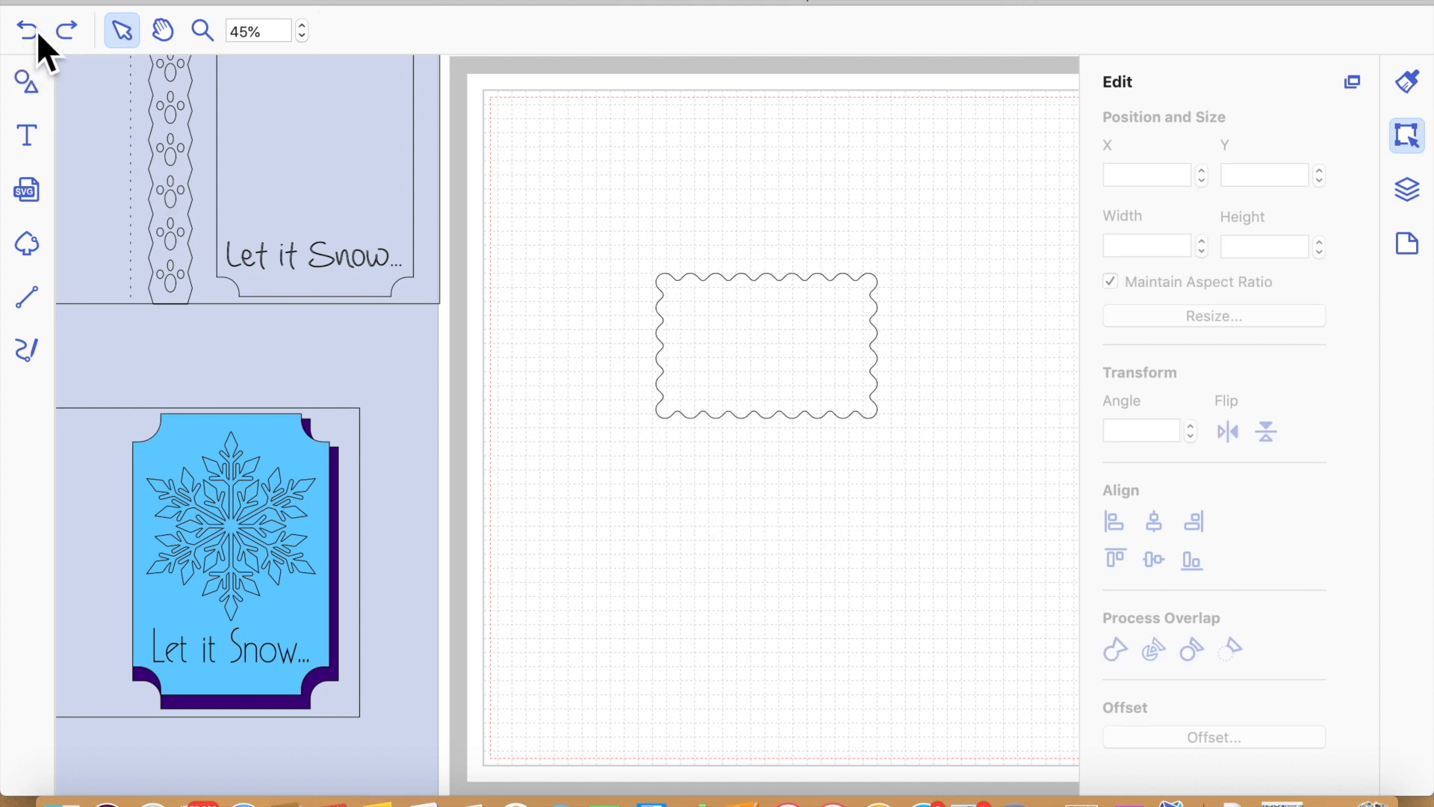
Duplicate the scalloped rectangle, overlap the two copies end to end, and align them on their vertical centres
{"action": "left_click_drag", "start_coordinate": [859, 359], "coordinate": [871, 329]}
{"action": "left_click_drag", "start_coordinate": [640, 192], "coordinate": [934, 459]}
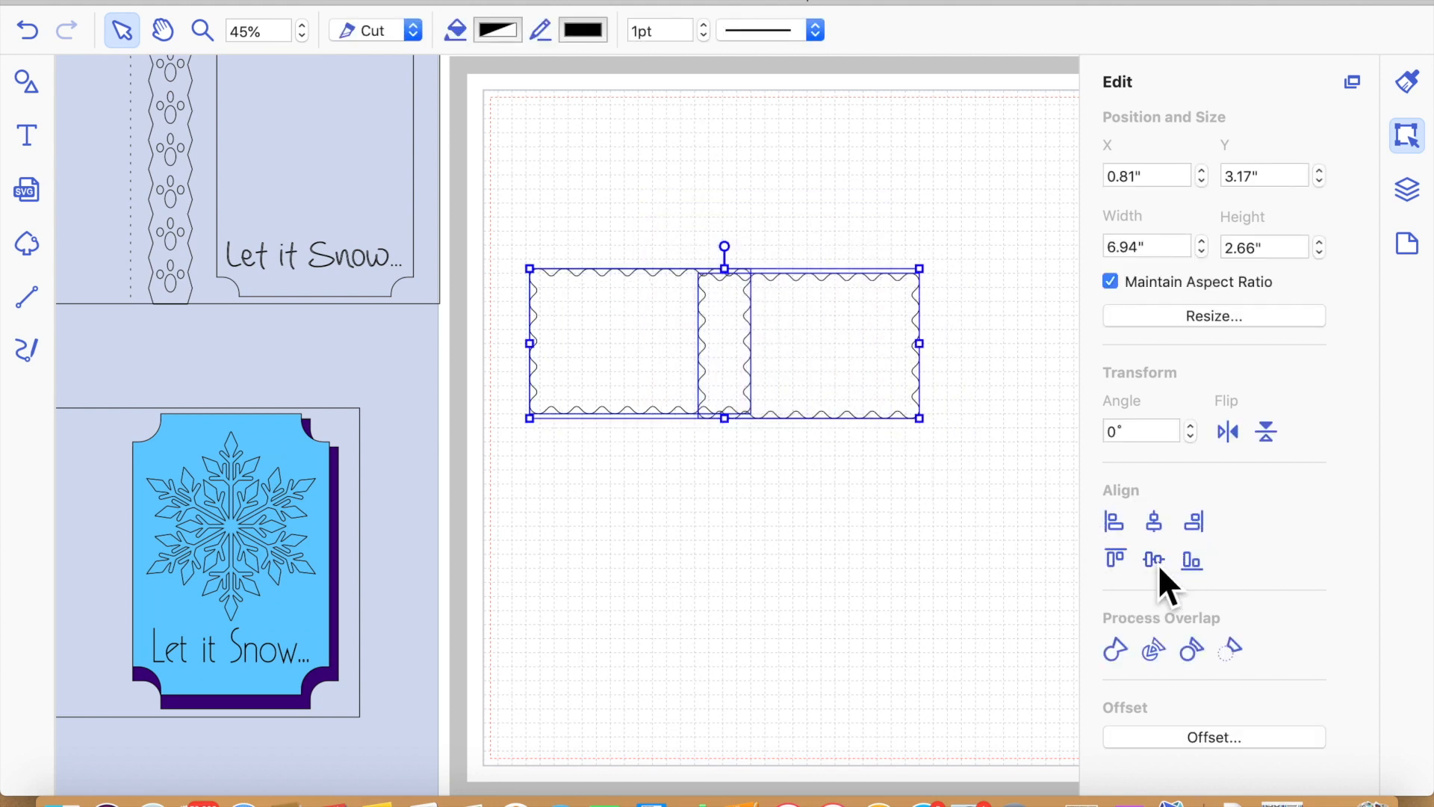
{"action": "left_click", "coordinate": [896, 592]}
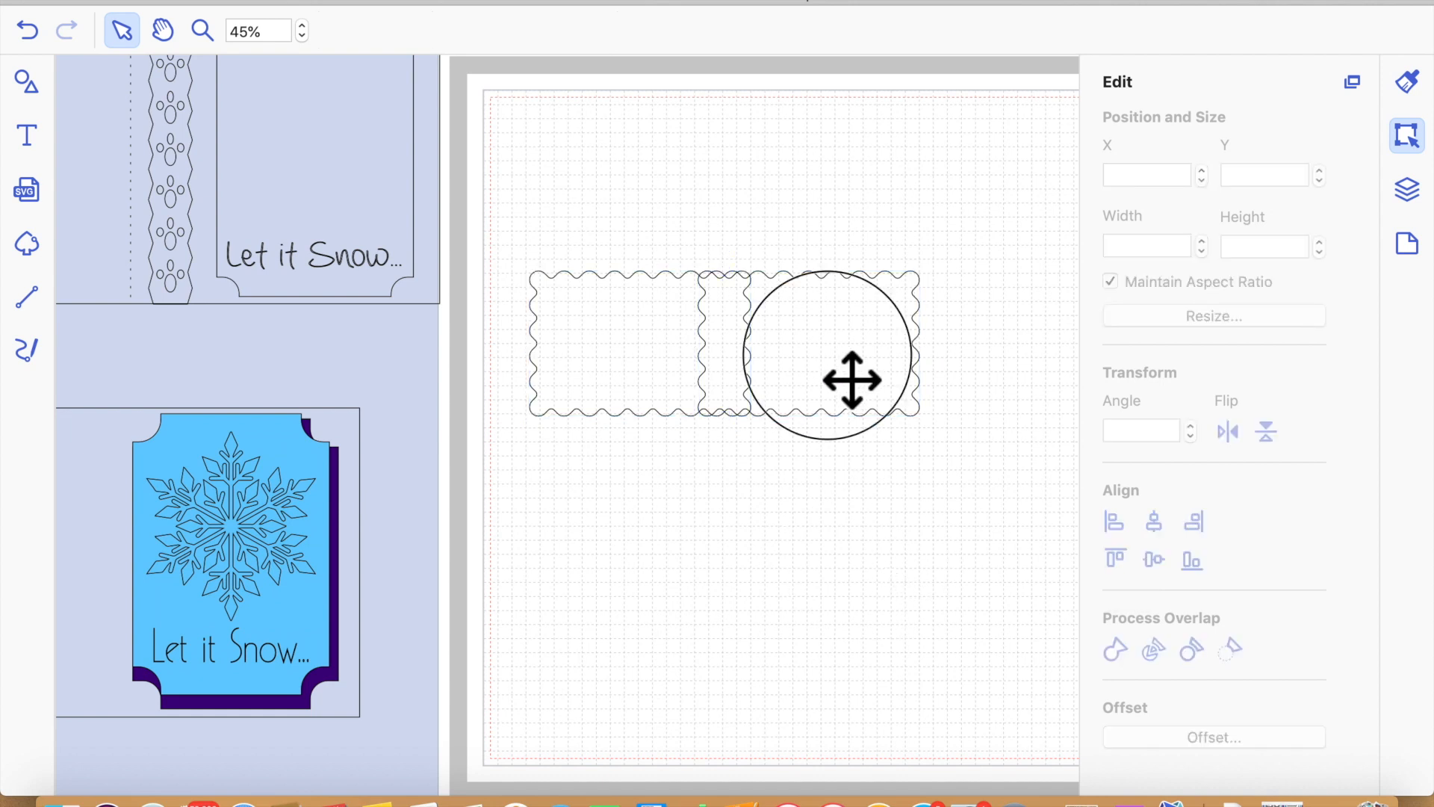
Nudge the right-hand scalloped rectangle sideways to about X 4.00 inches so its scallops coincide with the other copy's
{"action": "left_click", "coordinate": [851, 380]}
{"action": "key", "text": "Left"}
{"action": "key", "text": "Left"}
{"action": "key", "text": "Left"}
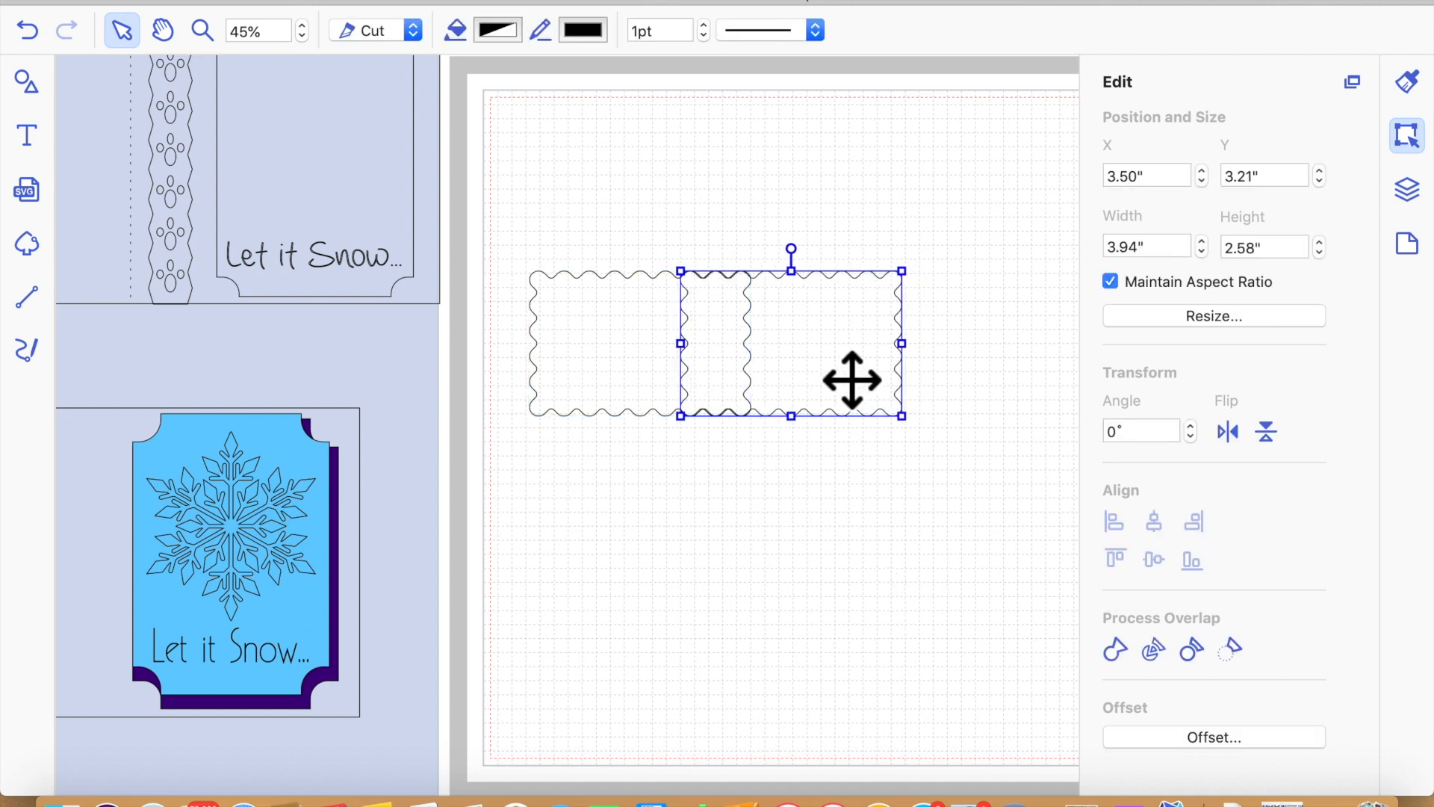
{"action": "key", "text": "Left"}
{"action": "key", "text": "Left"}
{"action": "key", "text": "Right"}
{"action": "key", "text": "Right"}
{"action": "key", "text": "Right"}
{"action": "key", "text": "Right"}
{"action": "key", "text": "Right"}
{"action": "key", "text": "Right"}
{"action": "key", "text": "Right"}
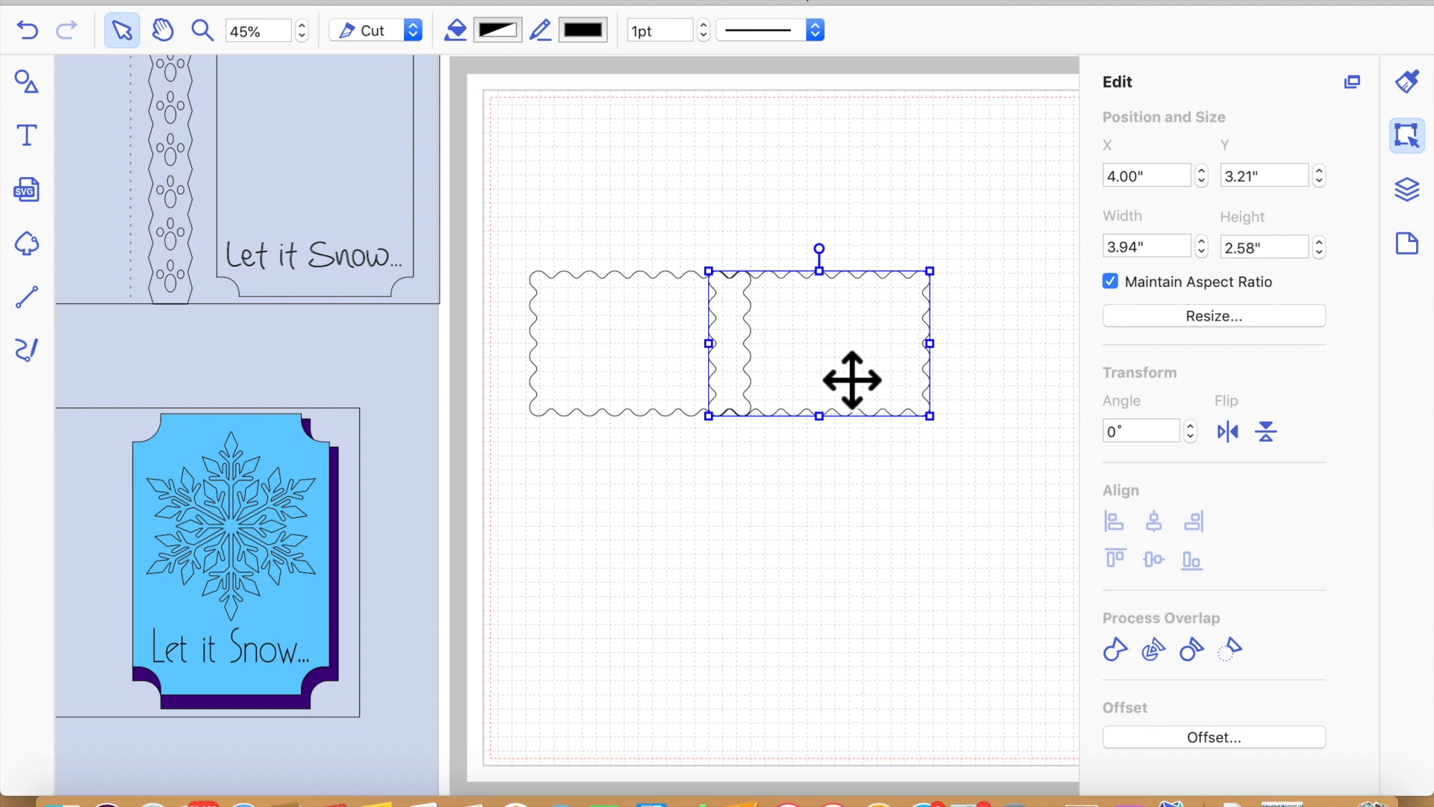
Turn off Snap to Grid and nudge the right-hand scalloped rectangle slightly left to match the overlapping scallops precisely
{"action": "left_click", "coordinate": [808, 481]}
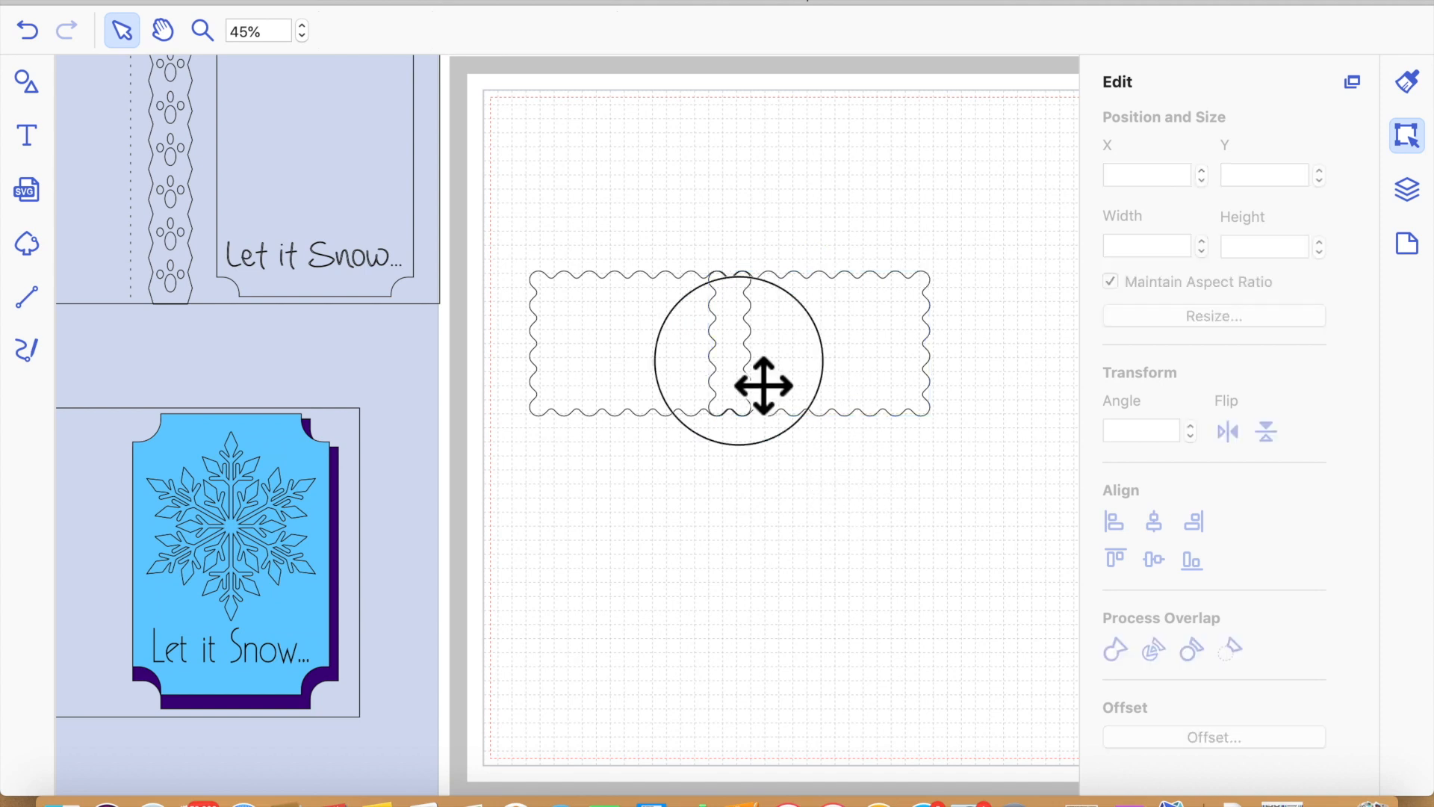
{"action": "left_click", "coordinate": [763, 385]}
{"action": "left_click", "coordinate": [1407, 247]}
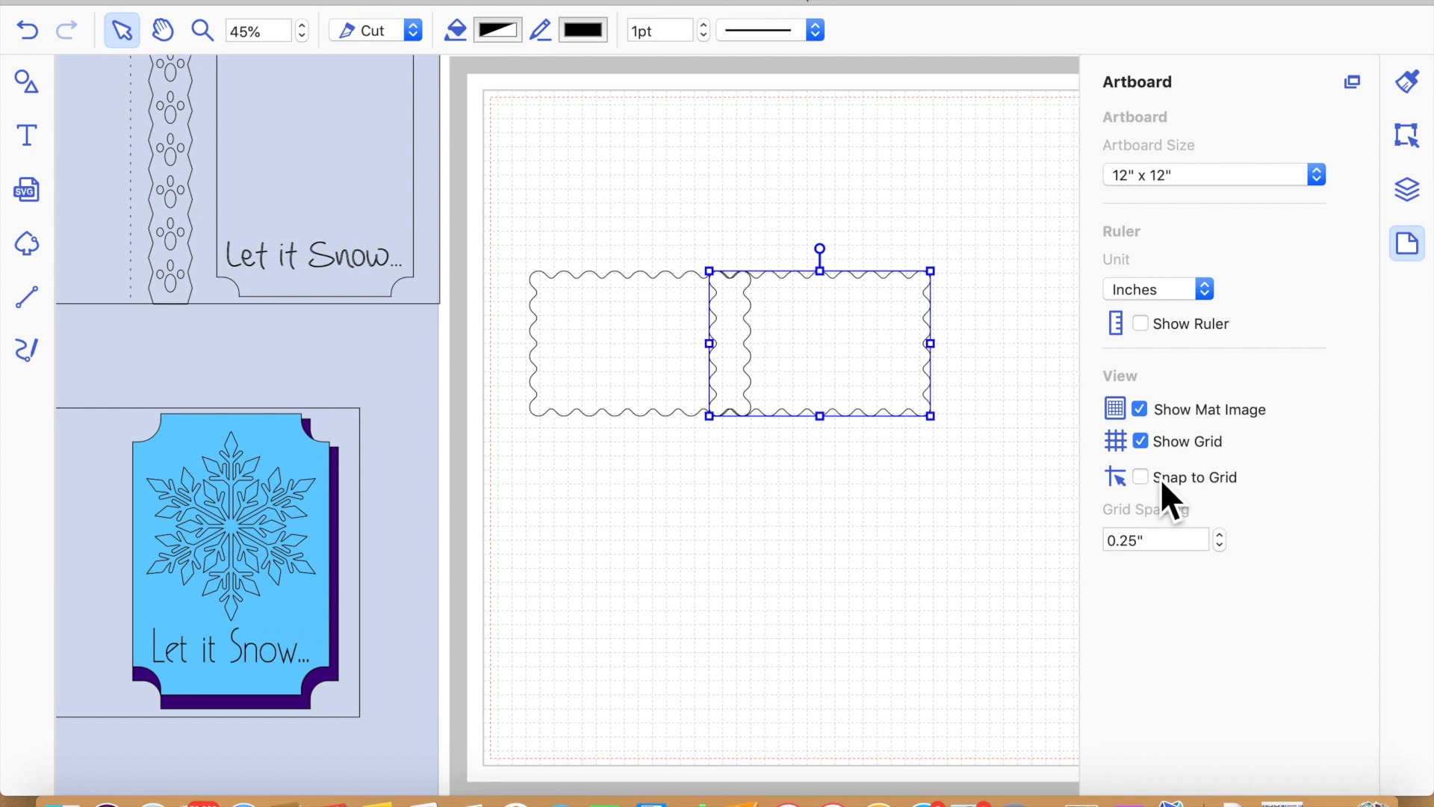
{"action": "key", "text": "Left"}
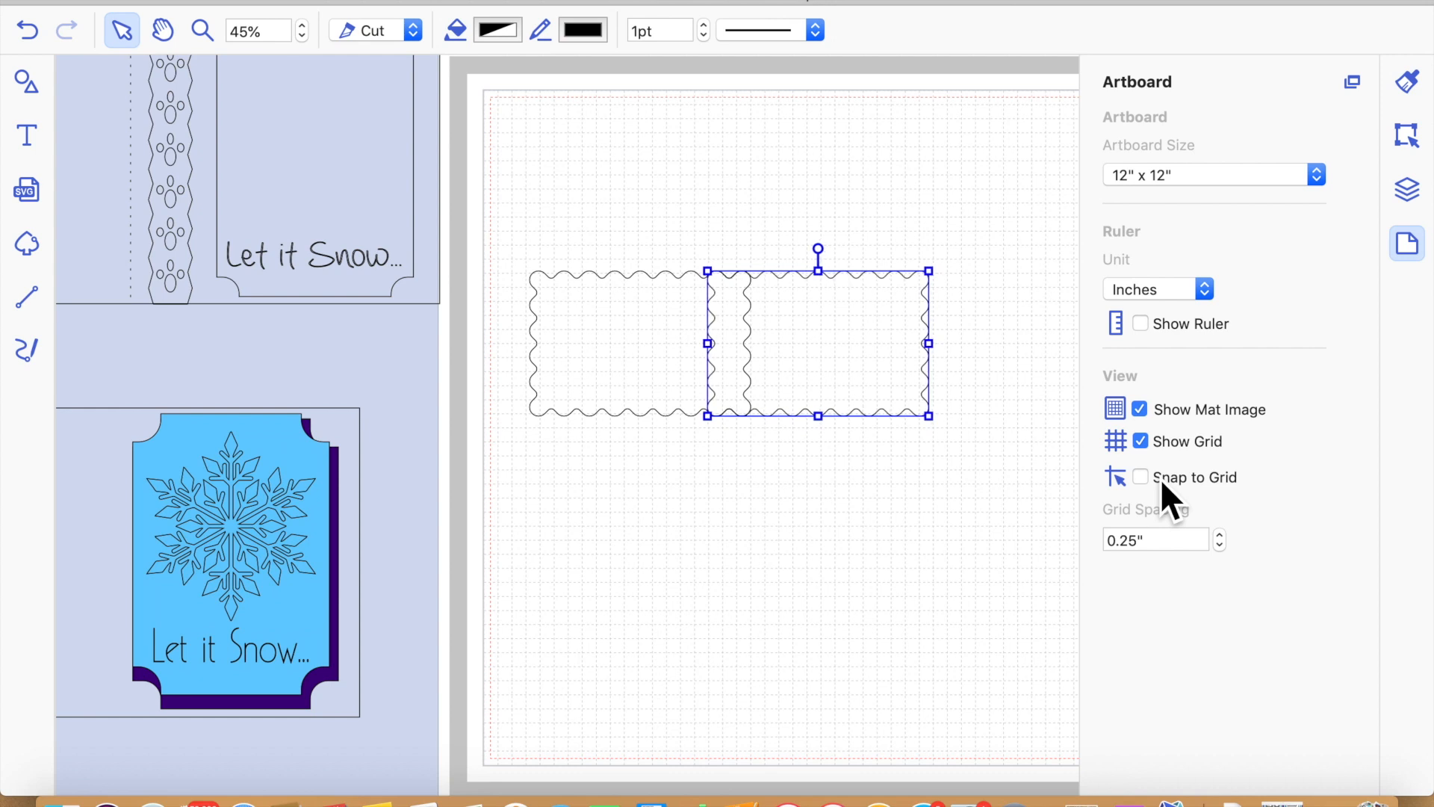
Weld the two overlapping scalloped rectangles into one long shape and move it to about X 2.08, Y 3.46 inches
{"action": "left_click", "coordinate": [1020, 500]}
{"action": "mouse_move", "coordinate": [478, 162]}
{"action": "left_mouse_down"}
{"action": "mouse_move", "coordinate": [894, 416]}
{"action": "mouse_move", "coordinate": [960, 502]}
{"action": "left_mouse_up"}
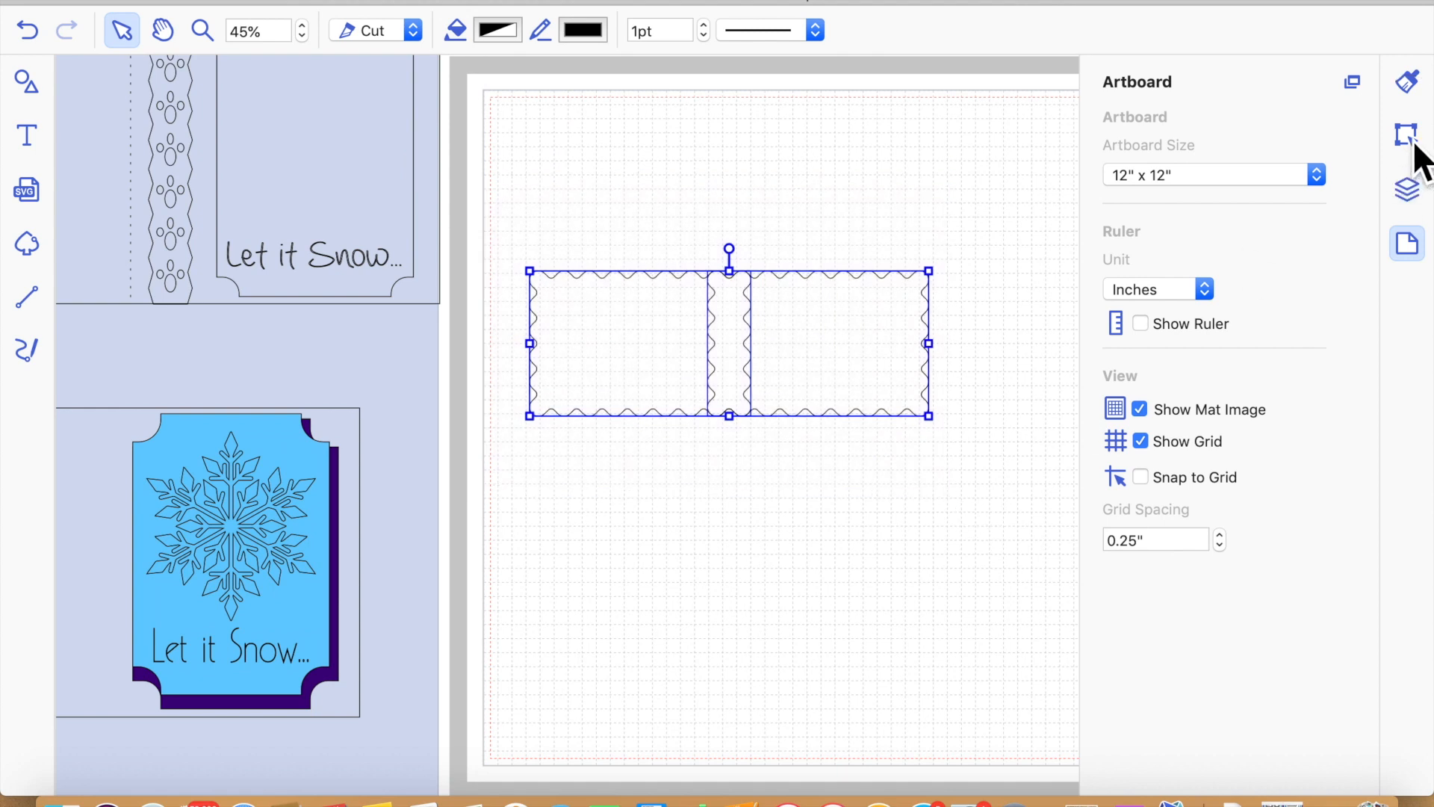
{"action": "left_click", "coordinate": [1411, 142]}
{"action": "left_click", "coordinate": [1120, 647]}
{"action": "left_click", "coordinate": [779, 510]}
{"action": "mouse_move", "coordinate": [714, 318]}
{"action": "left_mouse_down"}
{"action": "mouse_move", "coordinate": [817, 322]}
{"action": "mouse_move", "coordinate": [784, 336]}
{"action": "left_mouse_up"}
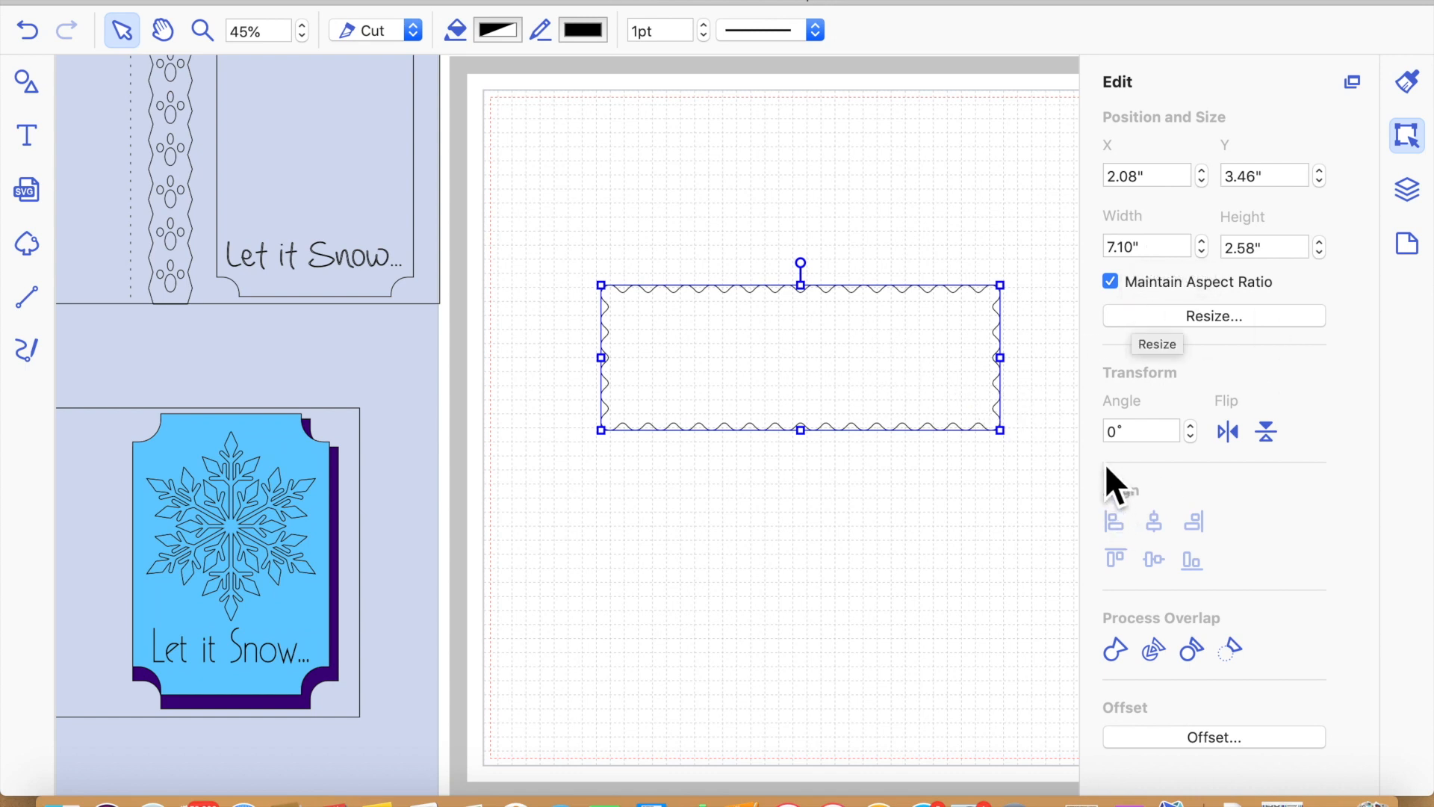
{"action": "left_click", "coordinate": [1118, 431]}
{"action": "left_click", "coordinate": [858, 609]}
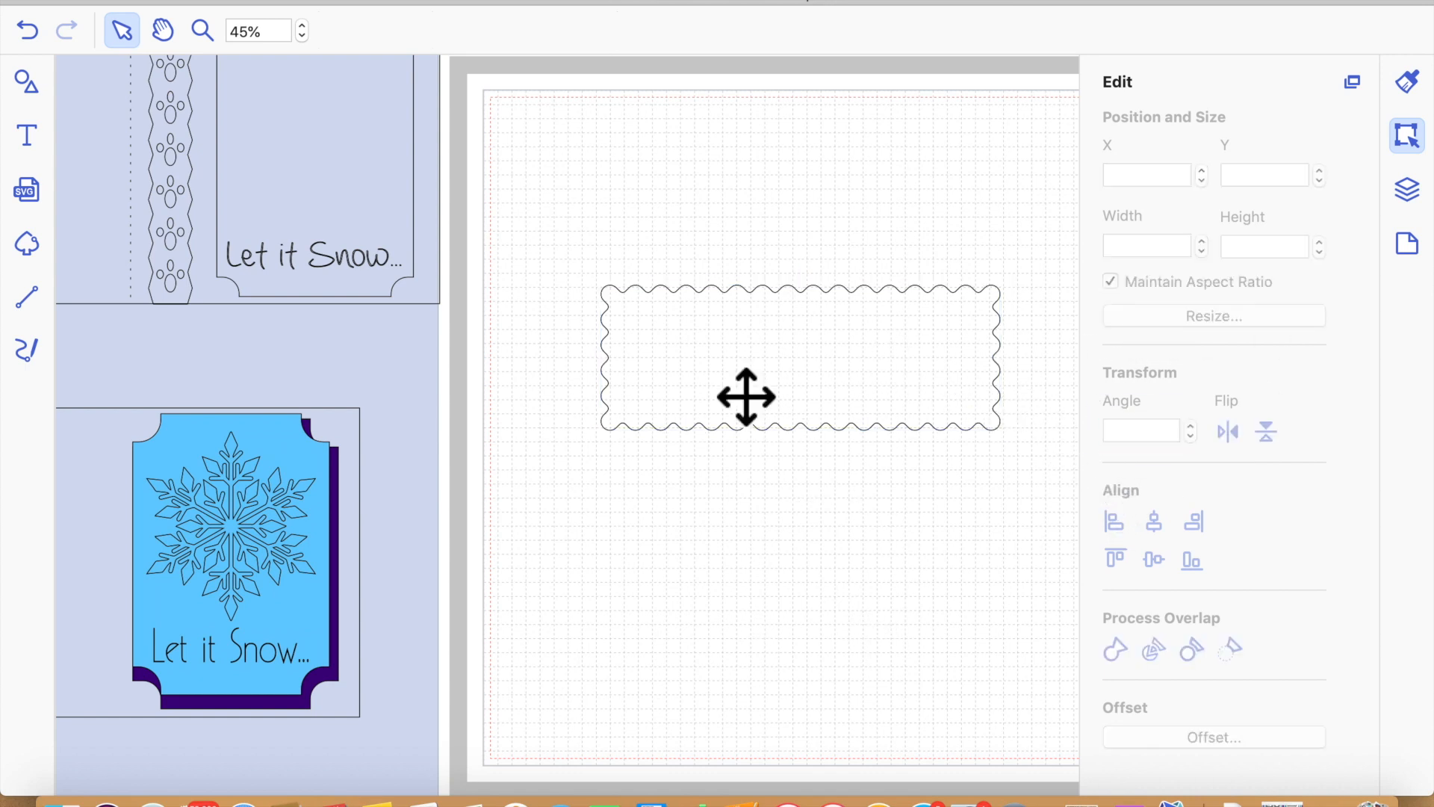
Add a plain 3.94 inch square overlapping the left end of the long scalloped rectangle and turn on Snap to Grid
{"action": "left_click", "coordinate": [27, 82]}
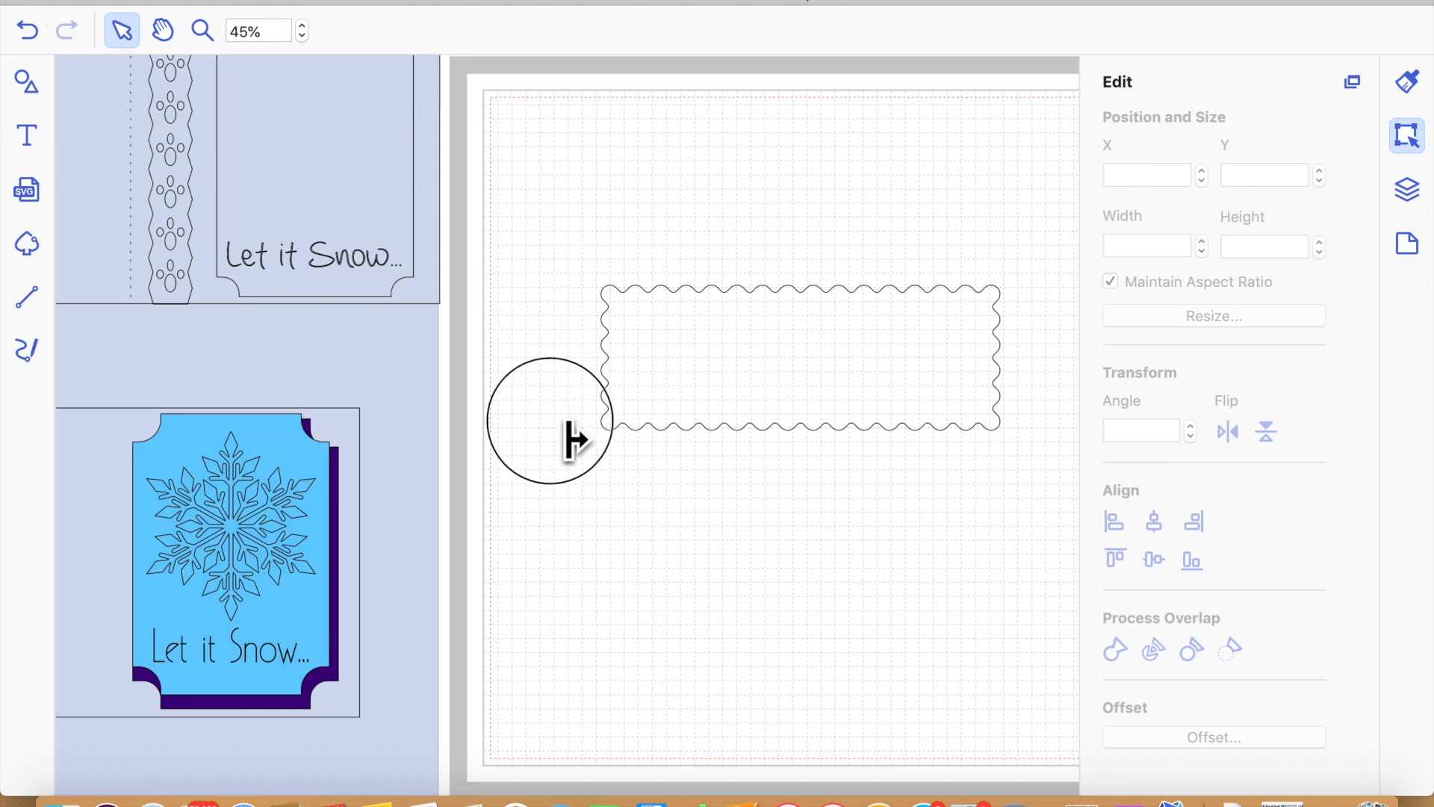
{"action": "left_click", "coordinate": [29, 84]}
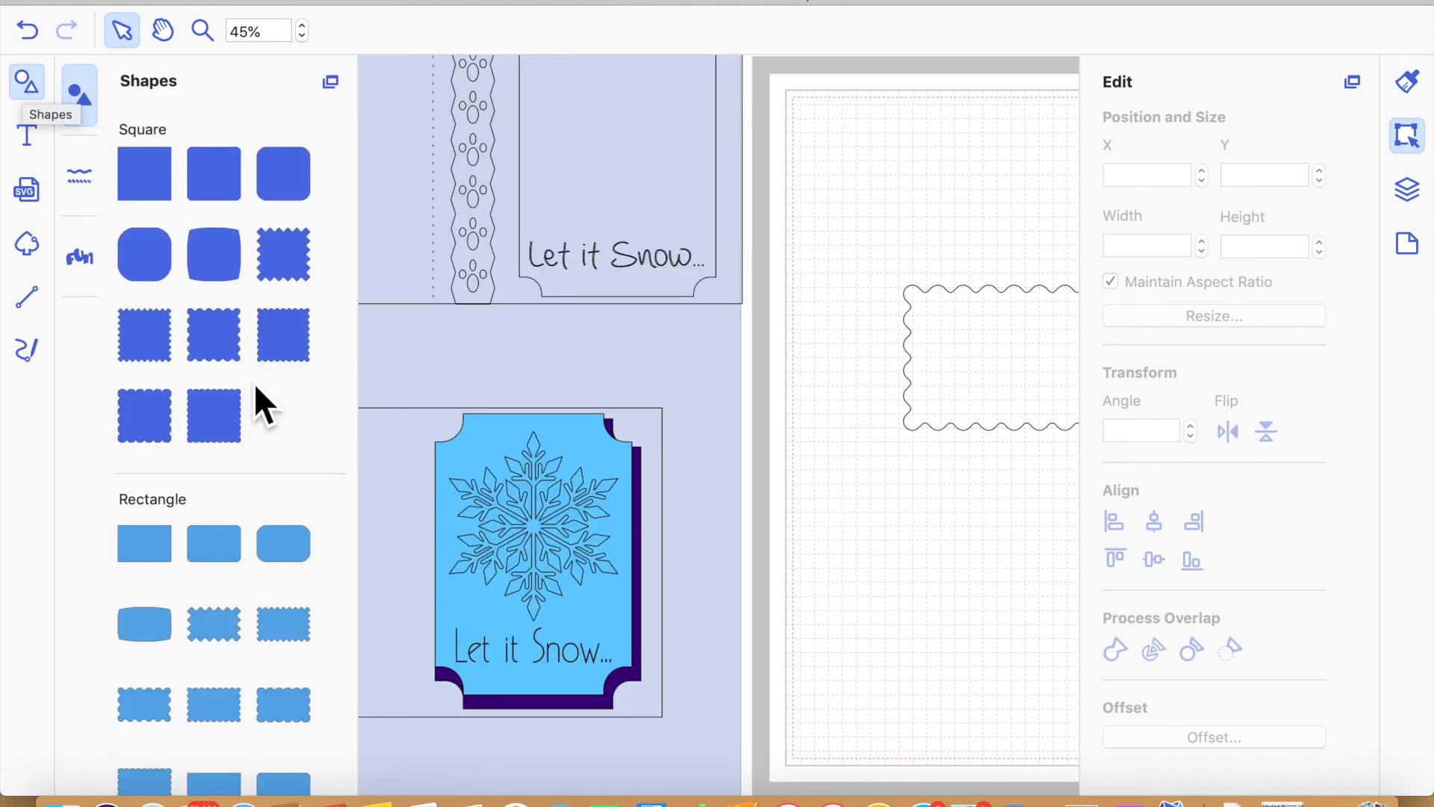
{"action": "left_click_drag", "start_coordinate": [154, 179], "coordinate": [826, 531]}
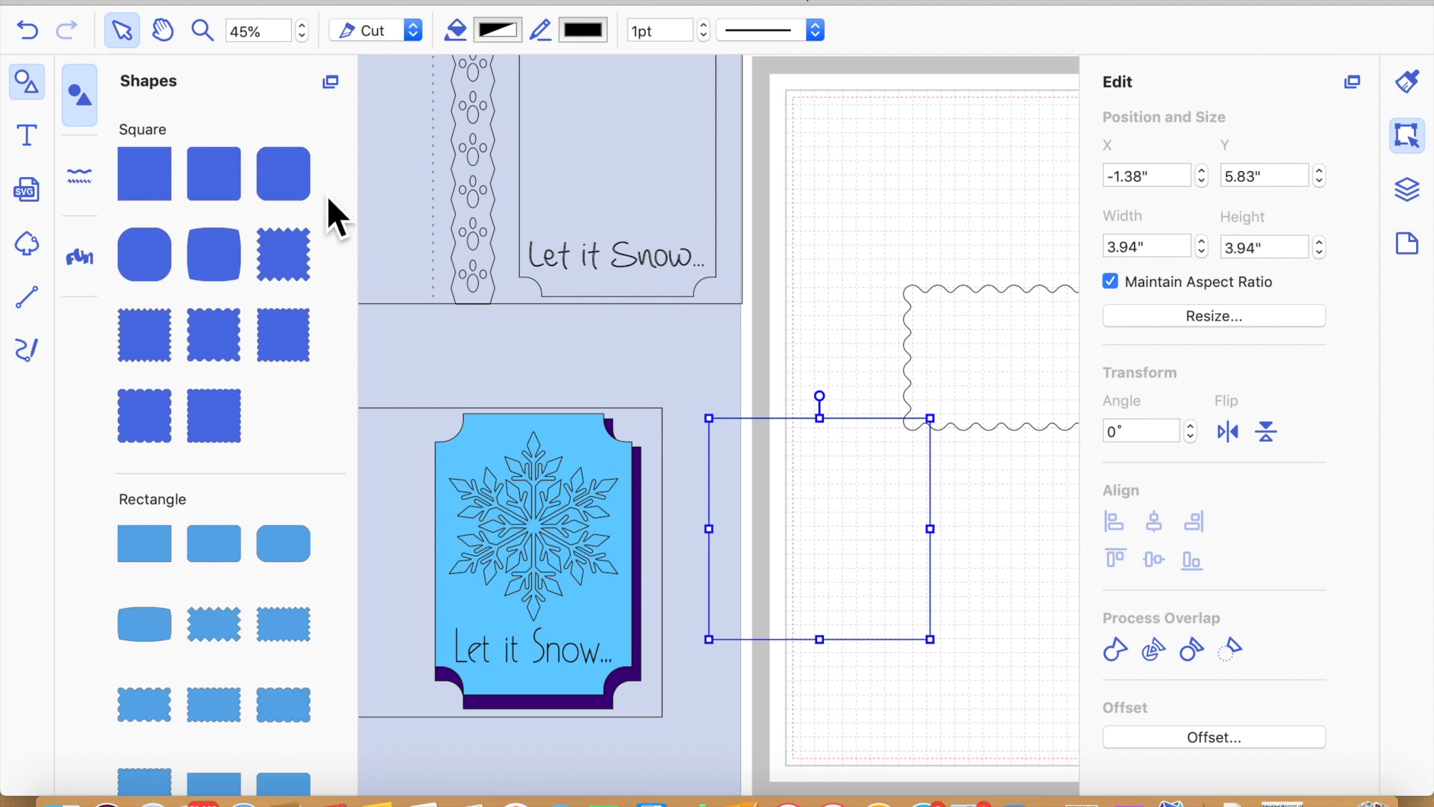
{"action": "left_click", "coordinate": [26, 82]}
{"action": "left_click_drag", "start_coordinate": [553, 432], "coordinate": [547, 354]}
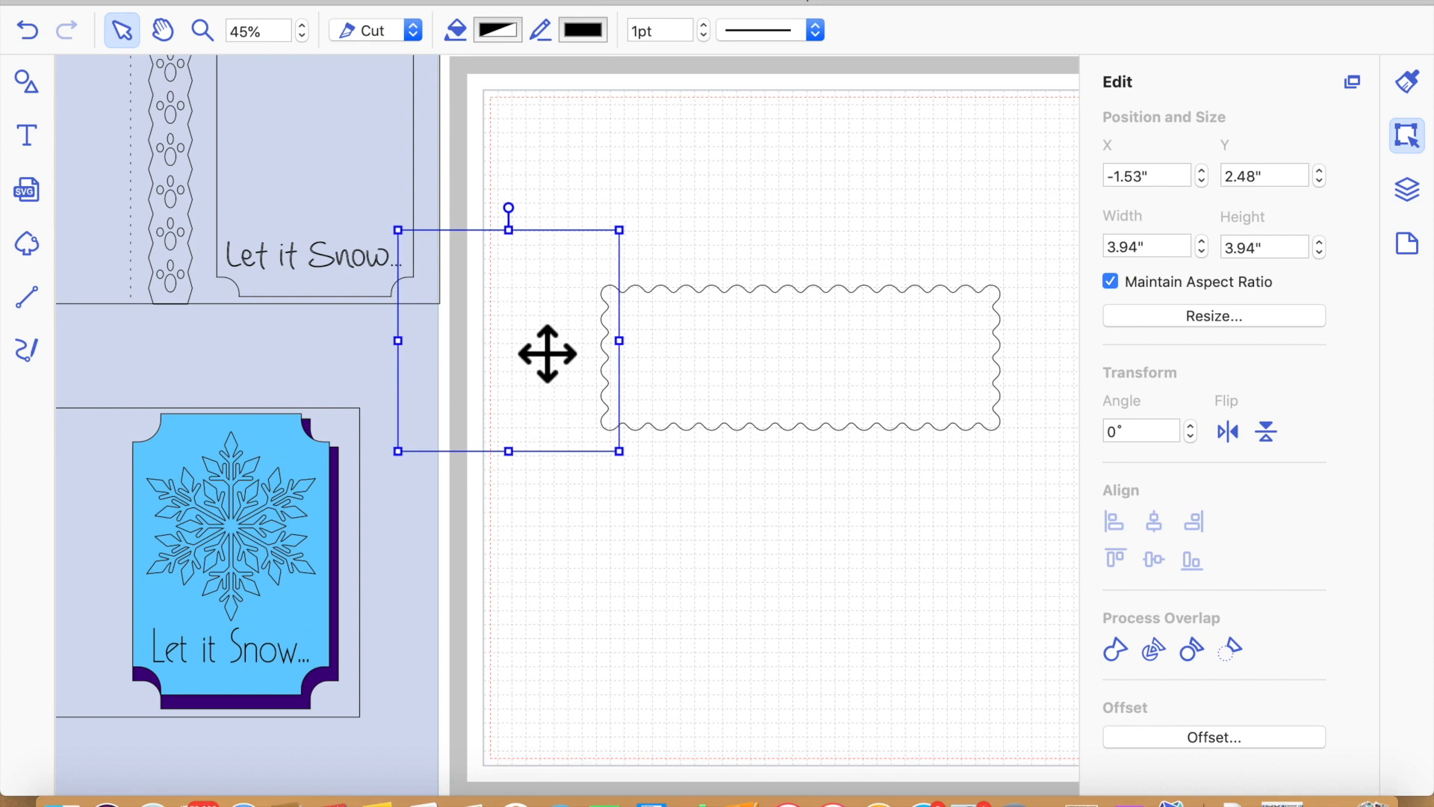
{"action": "left_click", "coordinate": [1407, 245]}
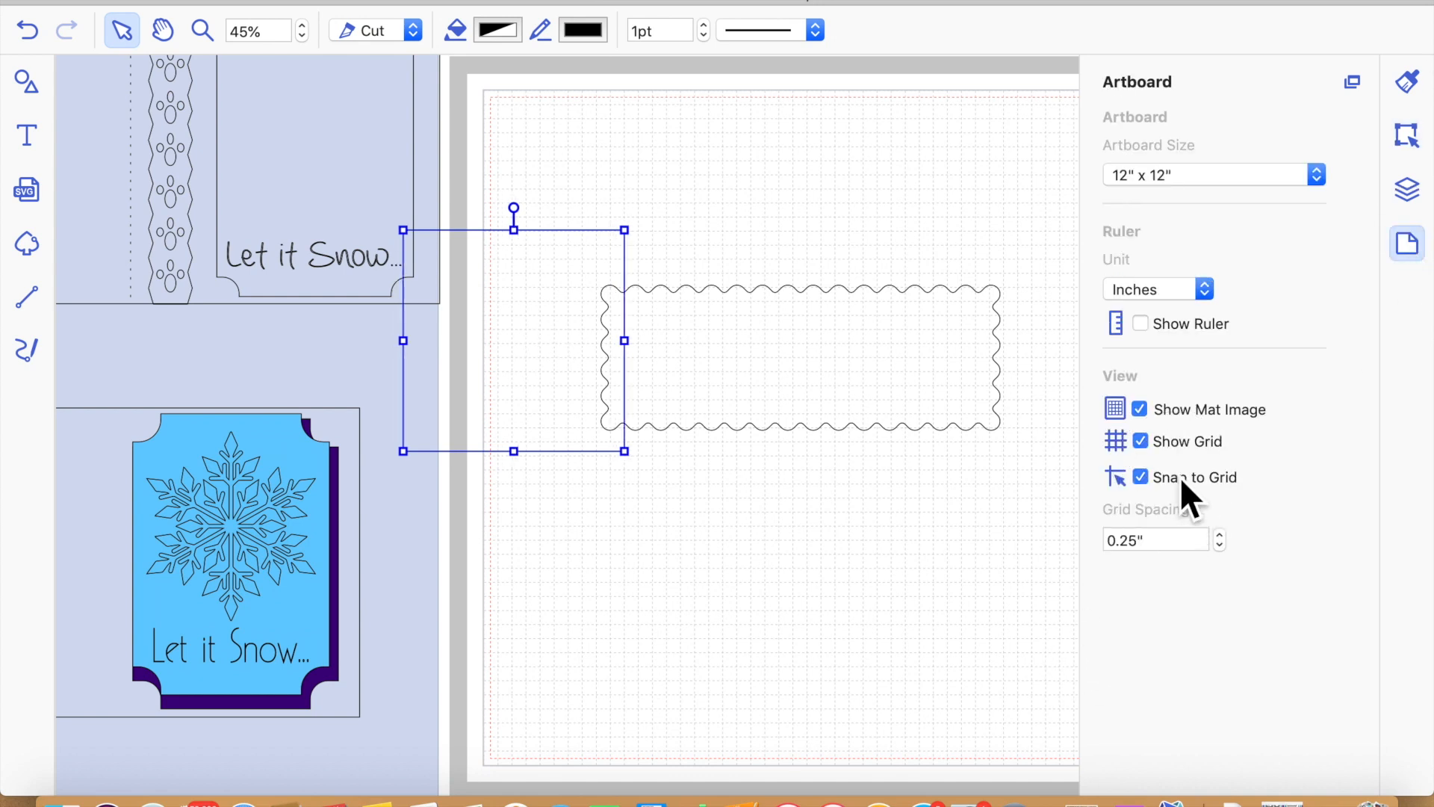
Duplicate the square and move the copy below the long scalloped rectangle
{"action": "left_click", "coordinate": [745, 402], "text": "shift"}
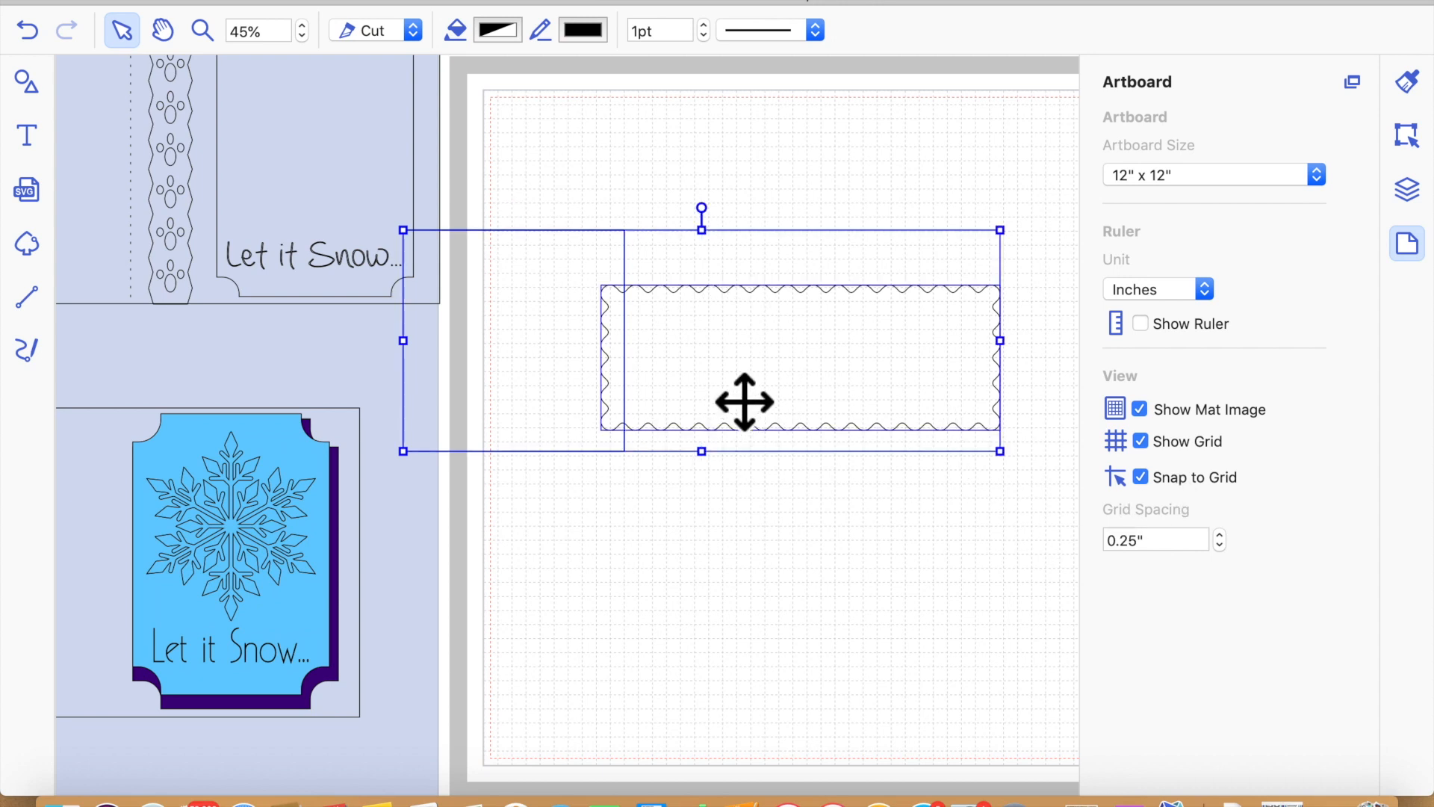
{"action": "left_click", "coordinate": [658, 666]}
{"action": "left_click", "coordinate": [485, 359]}
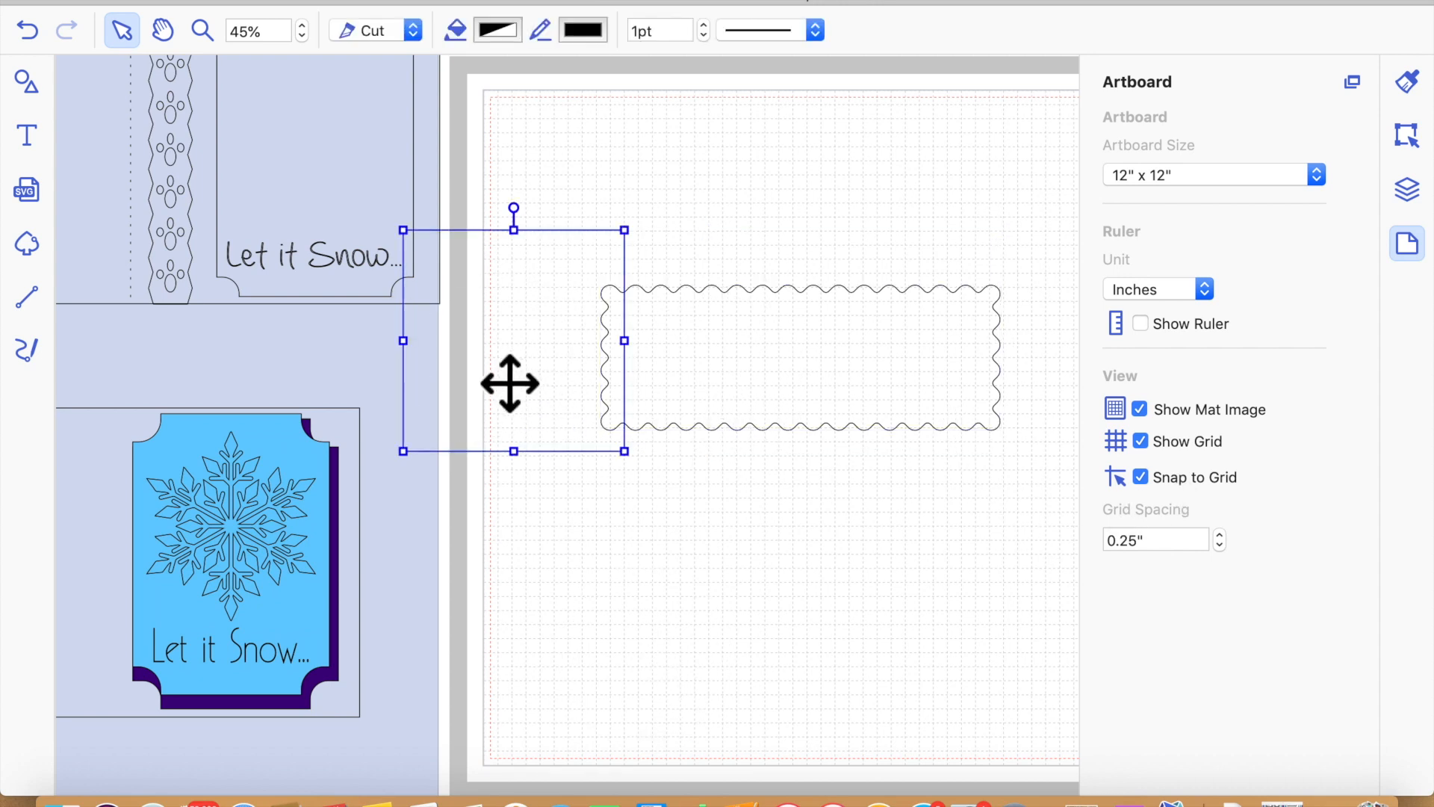
{"action": "key", "text": "super+d"}
{"action": "left_click_drag", "start_coordinate": [490, 363], "coordinate": [609, 657]}
Subtract the overlapping square from the long scalloped rectangle to cut its left end straight
{"action": "left_click_drag", "start_coordinate": [551, 193], "coordinate": [743, 410]}
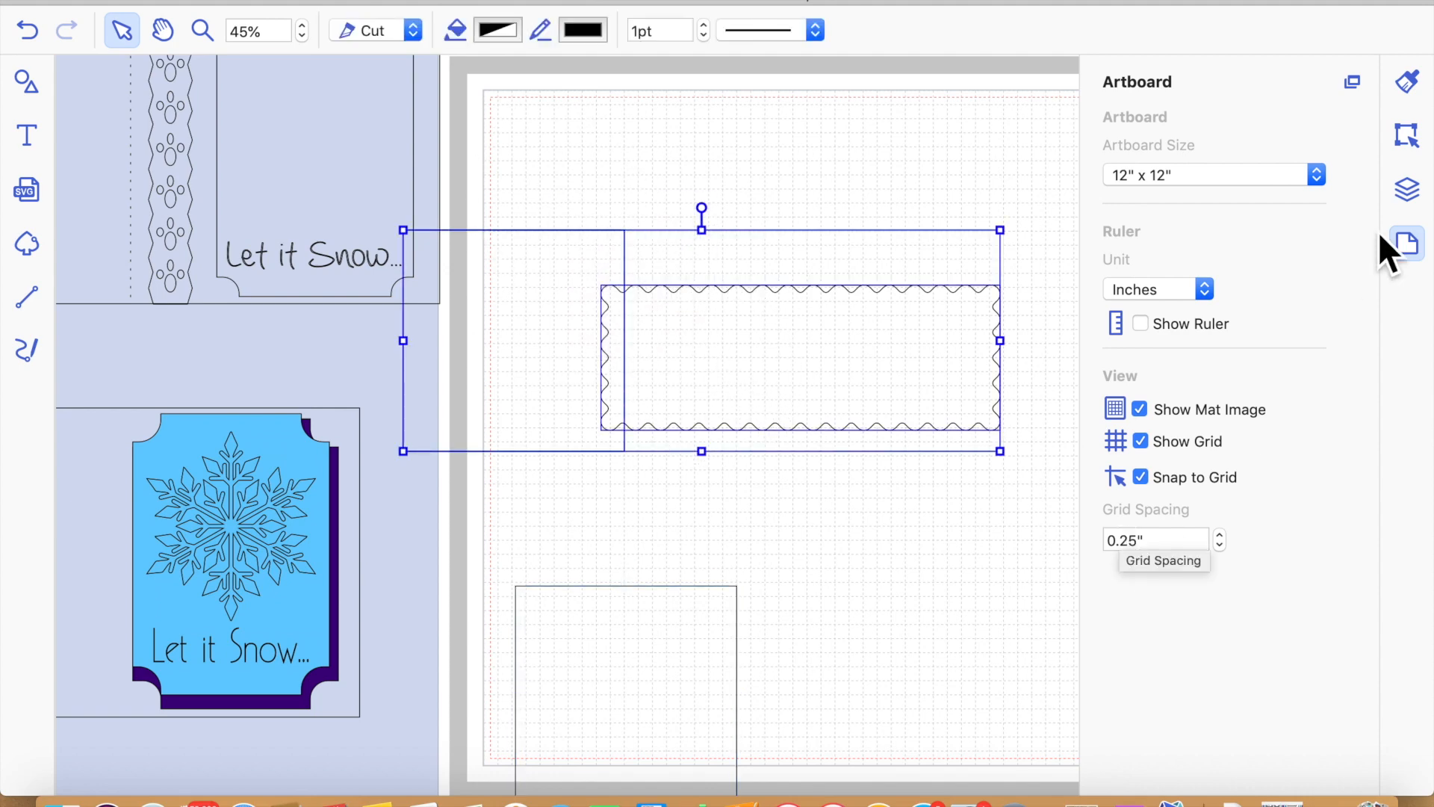
{"action": "left_click", "coordinate": [1406, 191]}
{"action": "left_click", "coordinate": [1407, 138]}
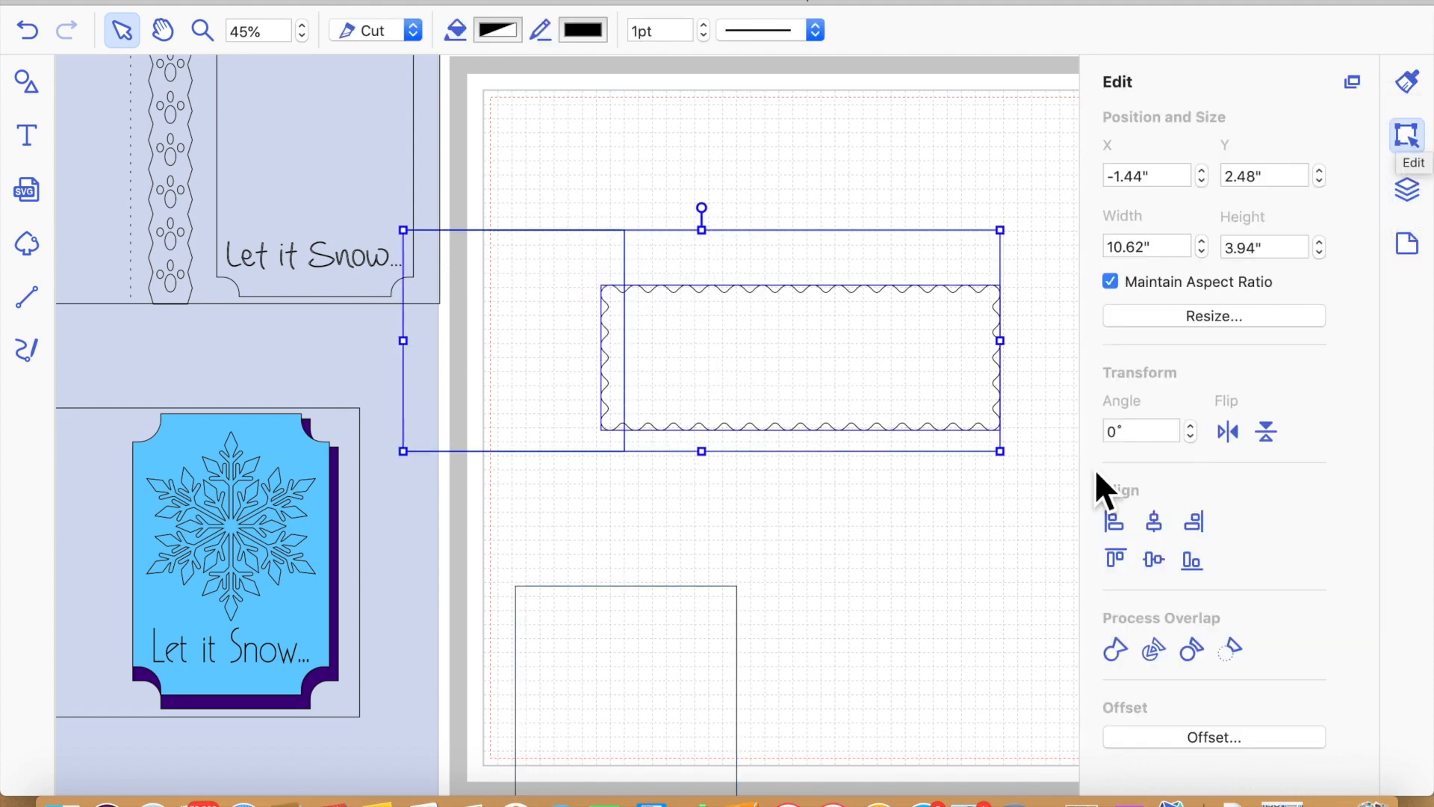
{"action": "left_click", "coordinate": [1232, 649]}
{"action": "left_click", "coordinate": [826, 550]}
Shift the trimmed rectangle left and position the spare square over its right end, nudging it to overlap the scallops
{"action": "left_click", "coordinate": [679, 627]}
{"action": "left_click_drag", "start_coordinate": [875, 508], "coordinate": [1072, 327]}
{"action": "left_click_drag", "start_coordinate": [777, 388], "coordinate": [698, 384]}
{"action": "left_click", "coordinate": [1014, 428]}
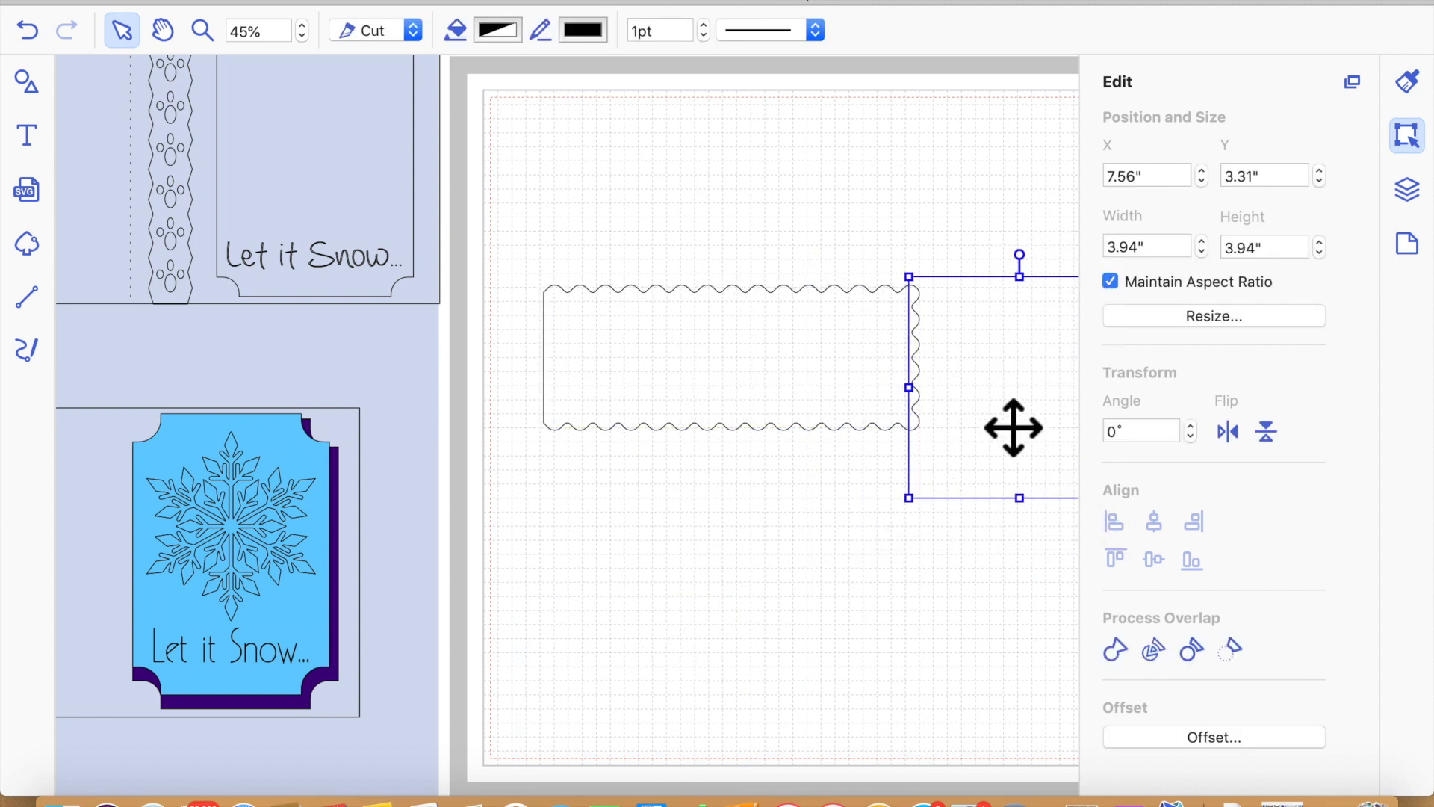
{"action": "key", "text": "Up"}
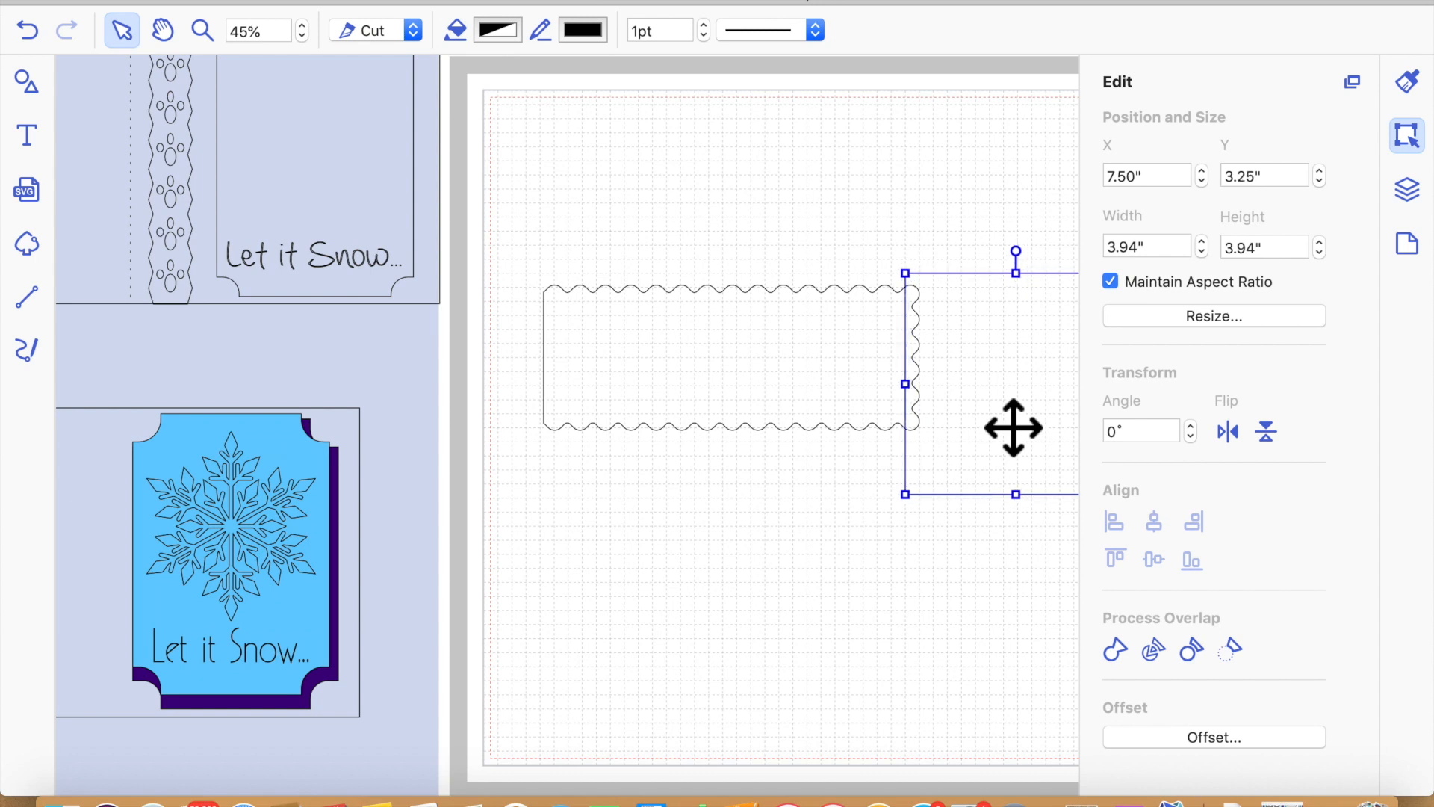
{"action": "key", "text": "Left"}
{"action": "key", "text": "Left"}
{"action": "key", "text": "Left"}
{"action": "key", "text": "Left"}
Turn off Snap to Grid and fine-tune the scalloped rectangle's horizontal position to about X 0.95 inches against the square
{"action": "left_click", "coordinate": [731, 374]}
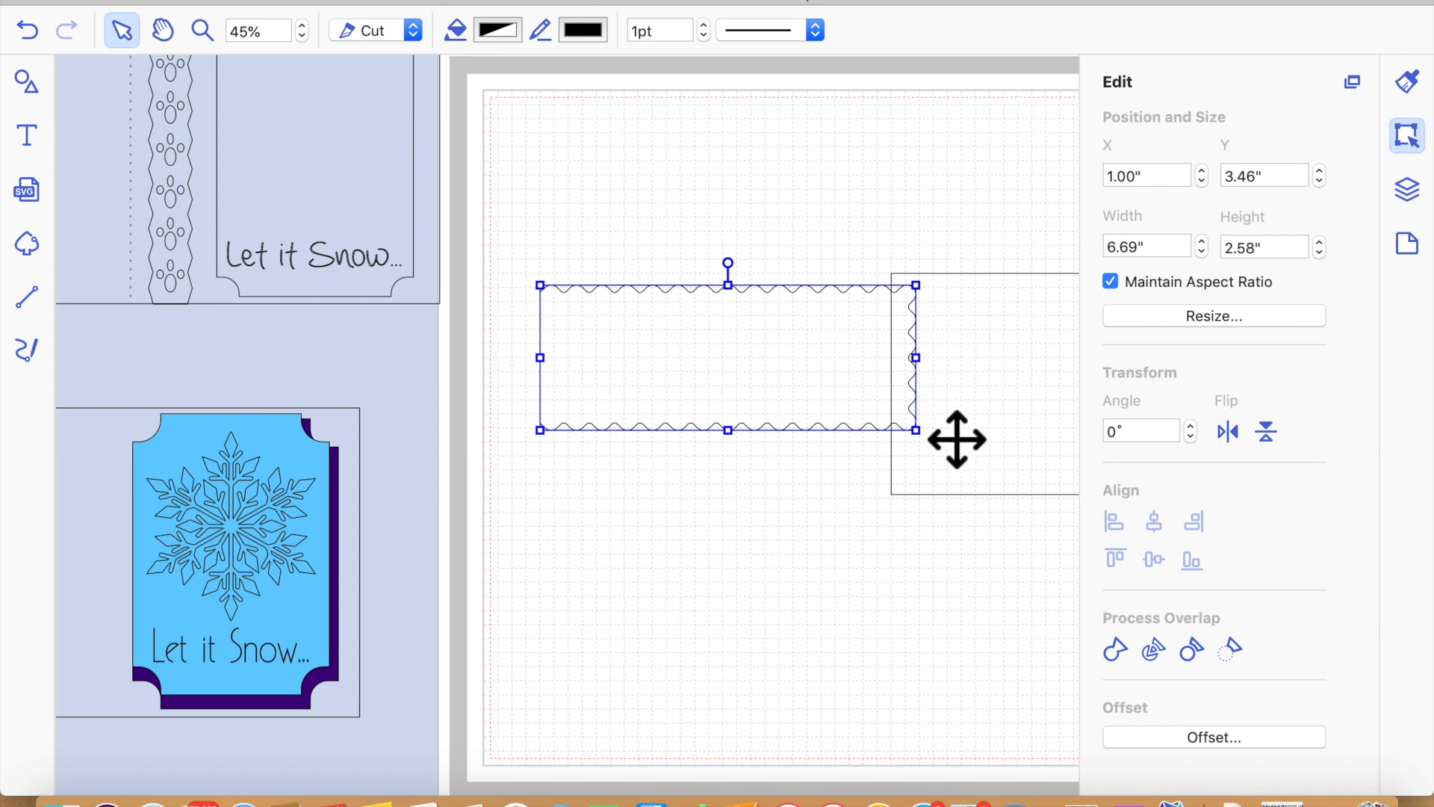
{"action": "left_click", "coordinate": [1409, 245]}
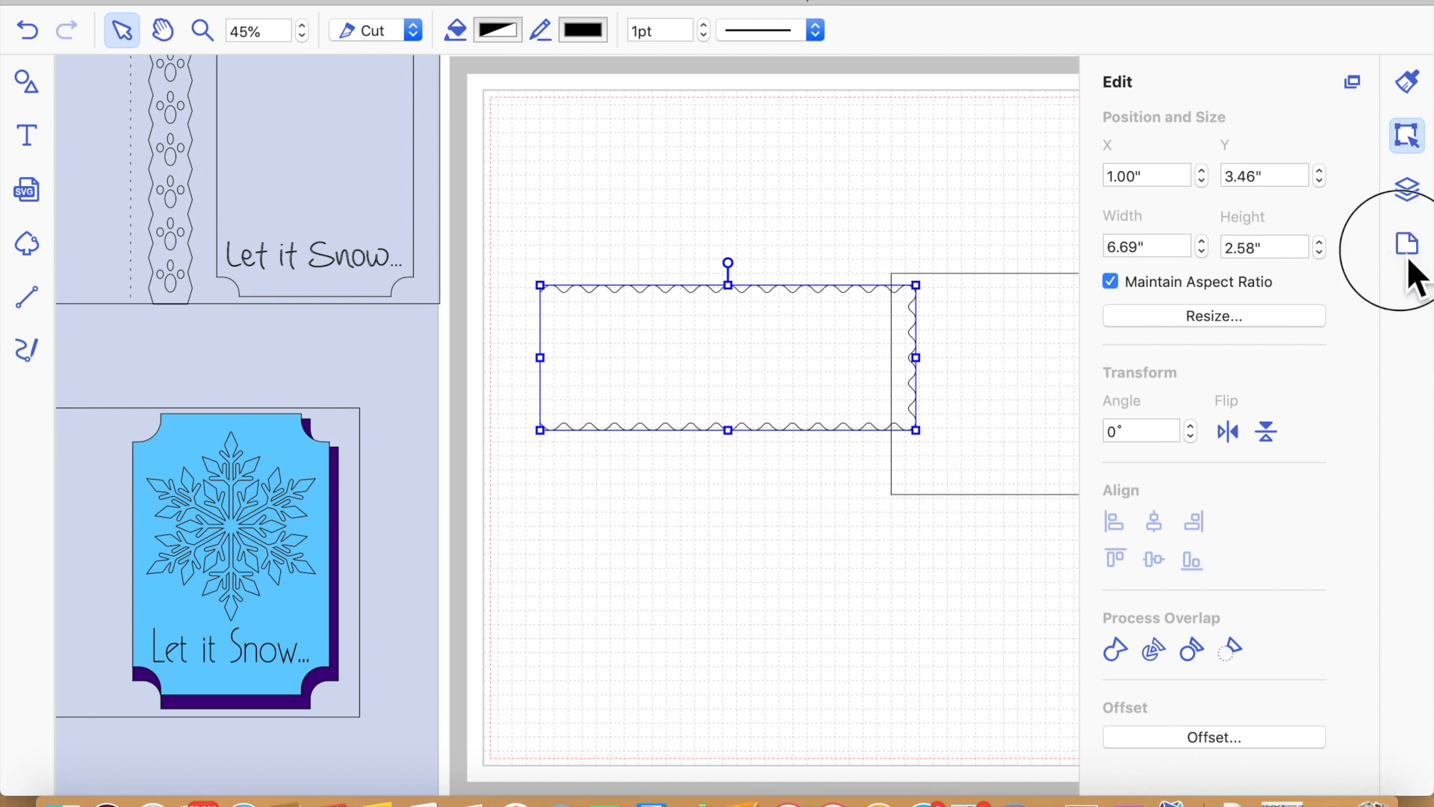
{"action": "key", "text": "Right"}
{"action": "key", "text": "Right"}
{"action": "key", "text": "Left"}
{"action": "key", "text": "Left"}
{"action": "key", "text": "Left"}
{"action": "key", "text": "Left"}
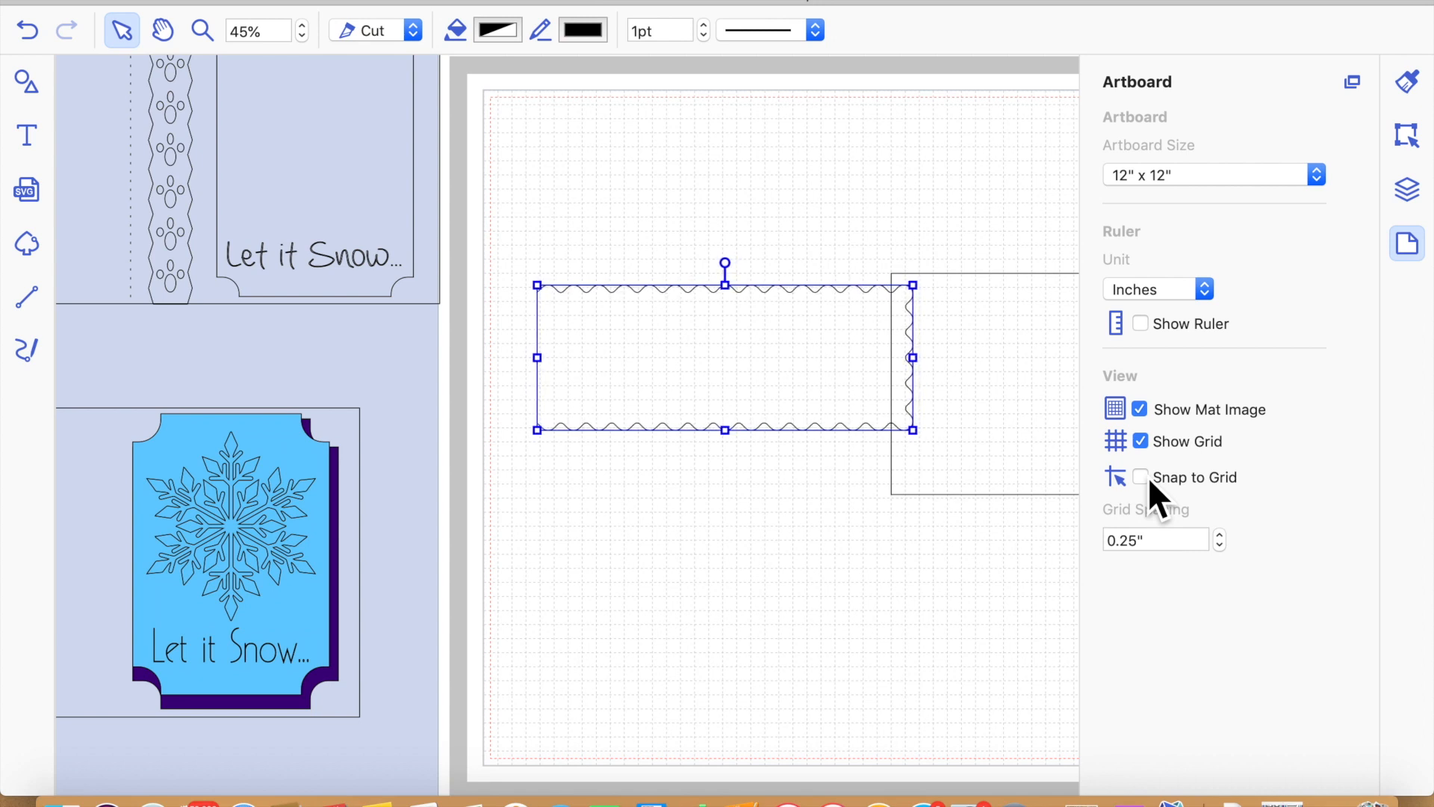
Reorder the square in the stack and subtract it from the scalloped rectangle to cut the rectangle's right end straight
{"action": "left_click", "coordinate": [921, 631]}
{"action": "left_click", "coordinate": [1048, 476]}
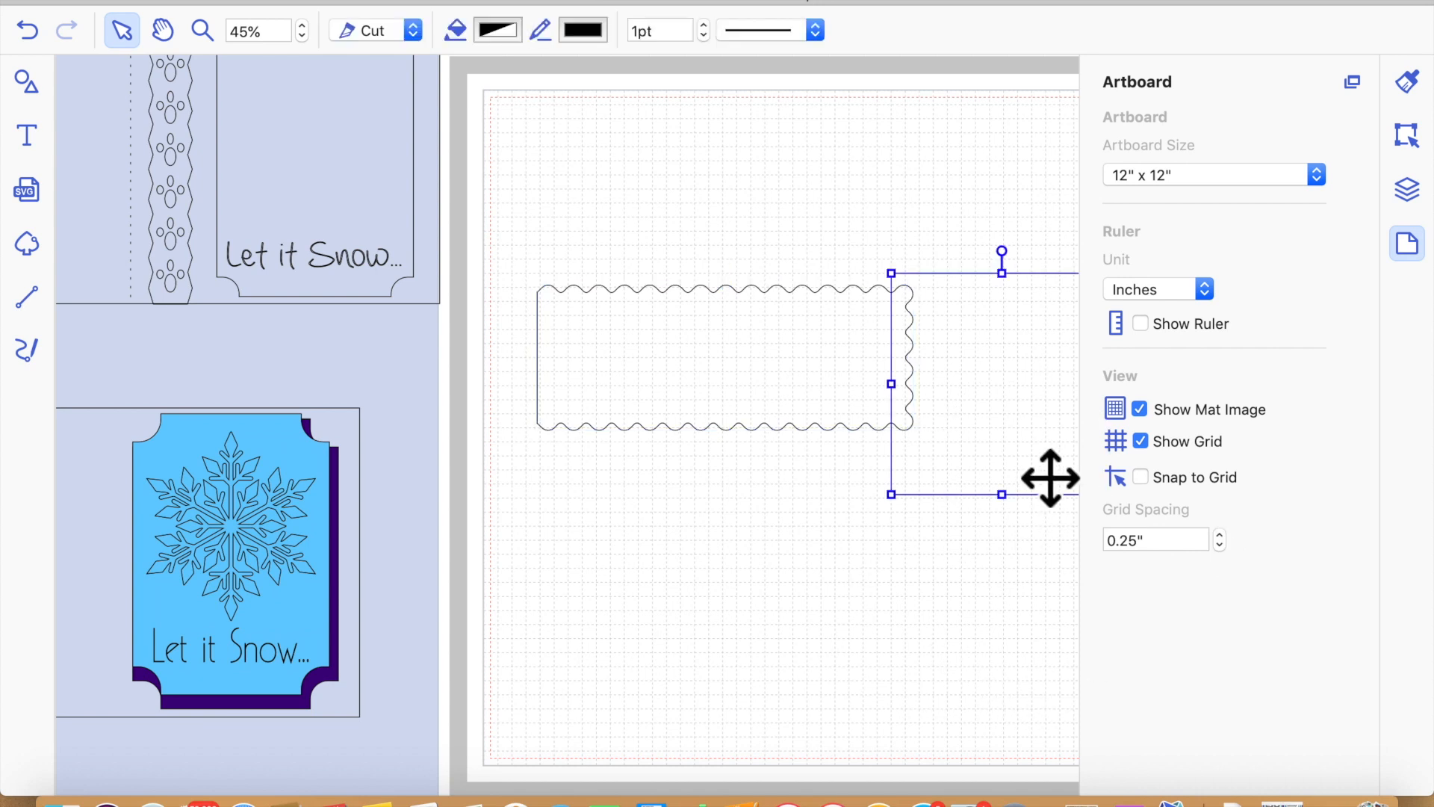
{"action": "right_click", "coordinate": [988, 385]}
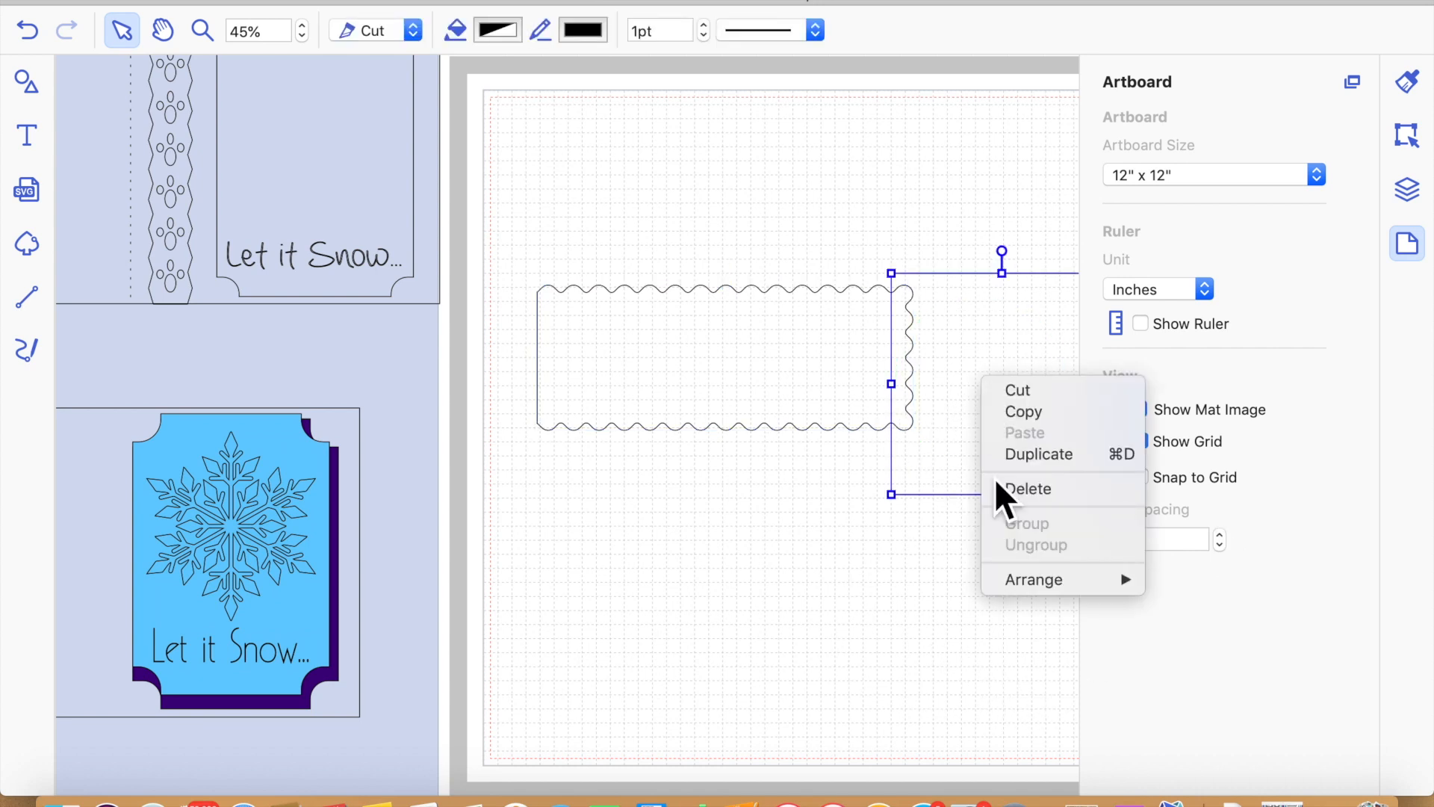
{"action": "mouse_move", "coordinate": [1030, 581]}
{"action": "left_click", "coordinate": [1202, 580]}
{"action": "left_click", "coordinate": [818, 398], "text": "shift"}
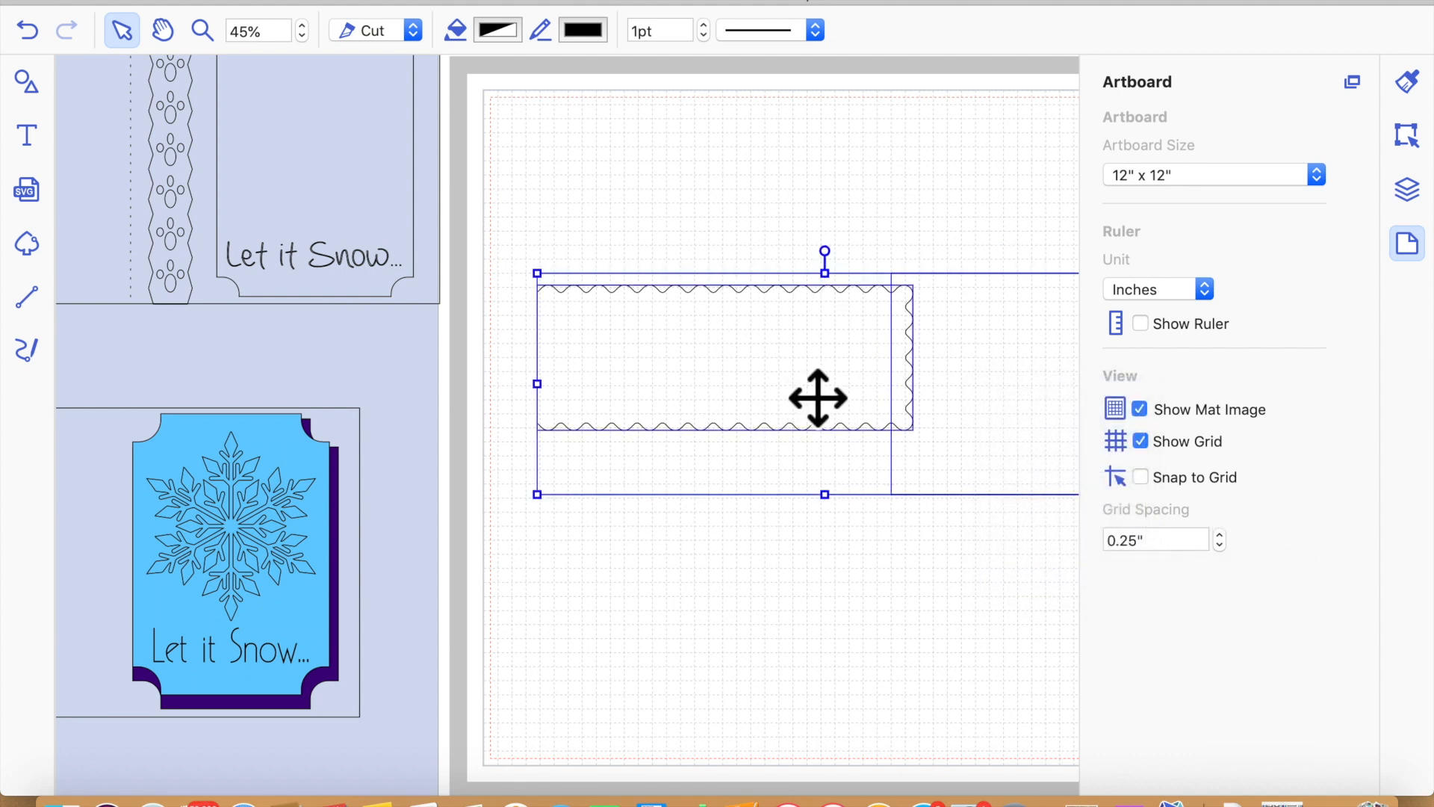
{"action": "left_click", "coordinate": [1408, 136]}
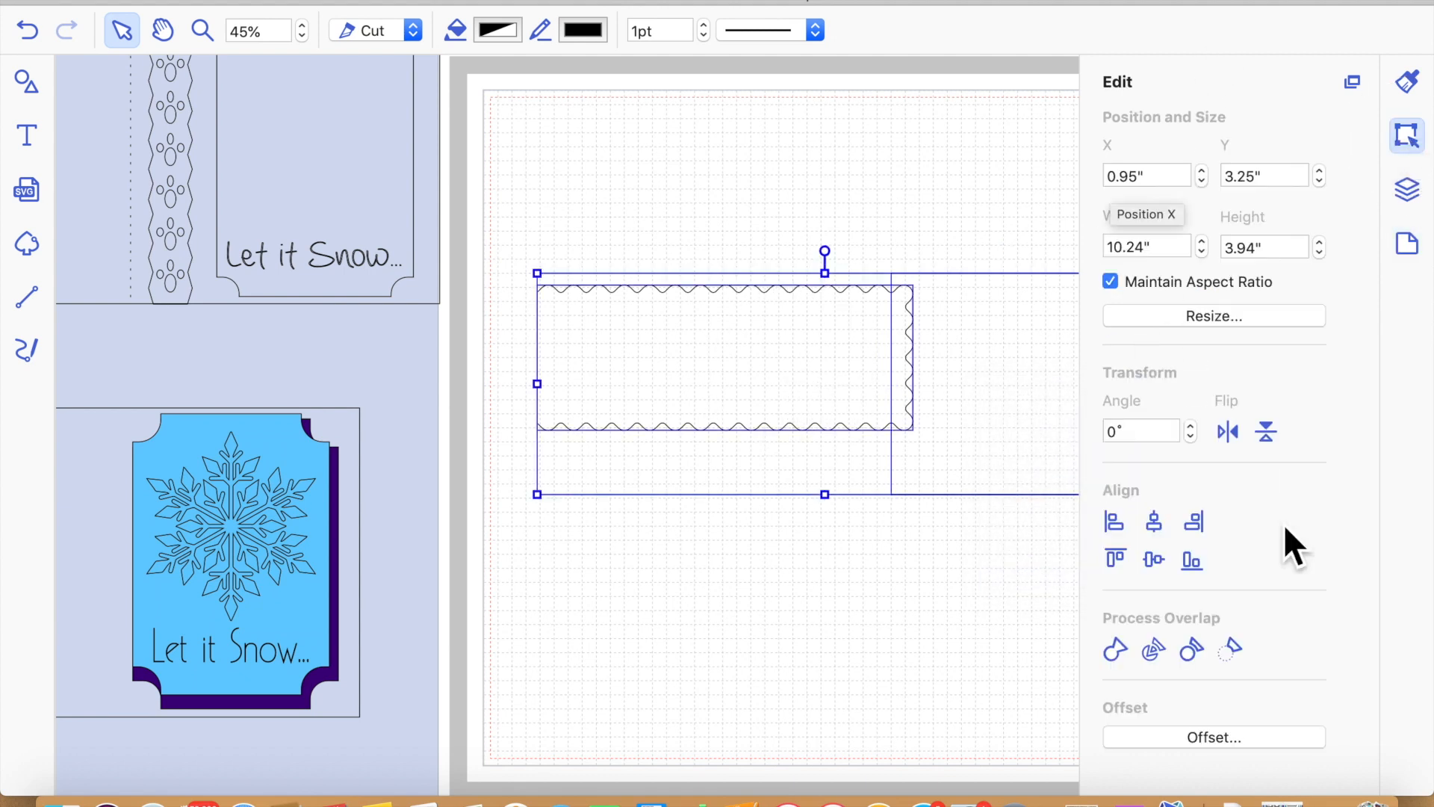
{"action": "left_click", "coordinate": [1231, 650]}
{"action": "left_click", "coordinate": [682, 575]}
Move the trimmed scalloped rectangle toward the middle of the mat and rotate it to 90°
{"action": "left_click_drag", "start_coordinate": [729, 378], "coordinate": [801, 376]}
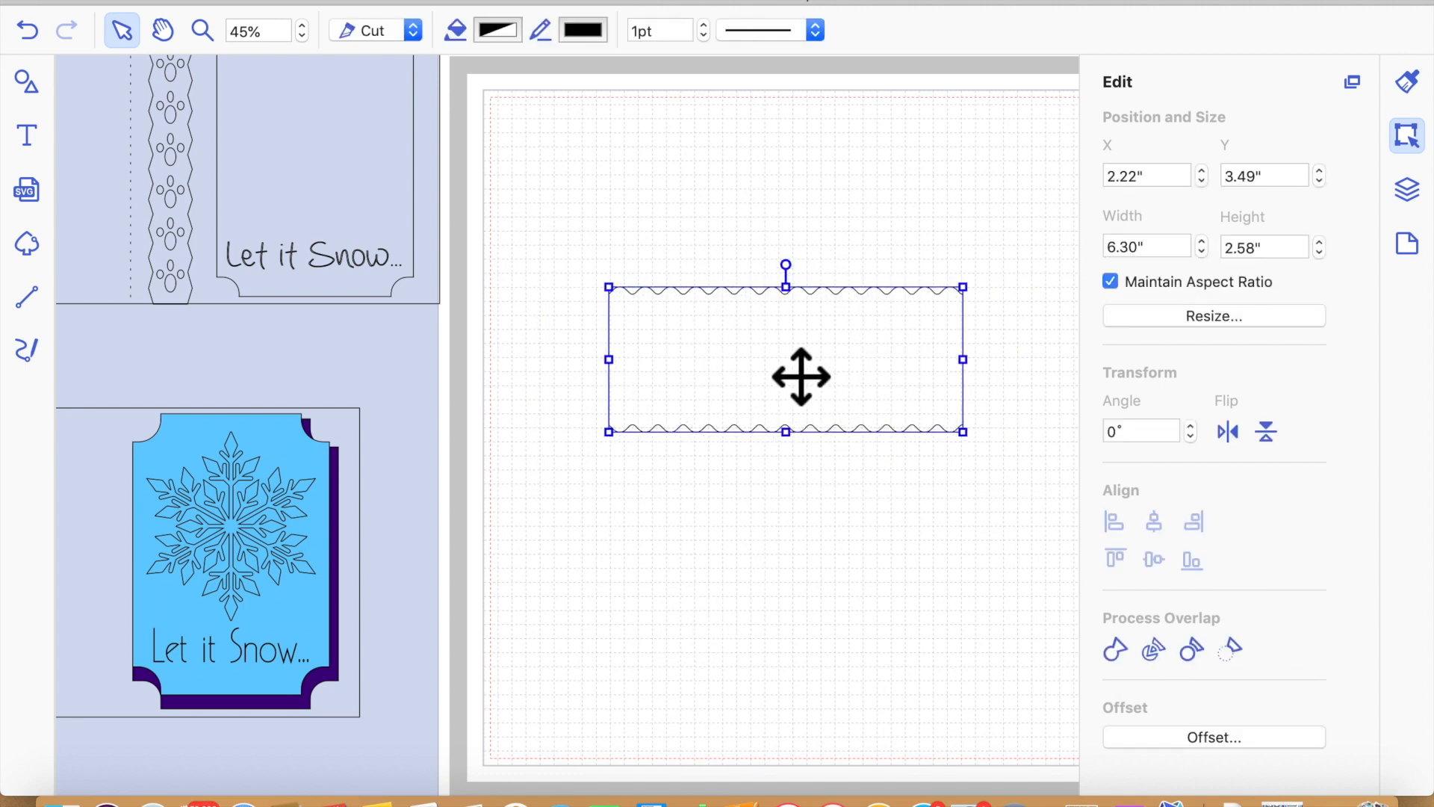
{"action": "left_click", "coordinate": [1143, 432]}
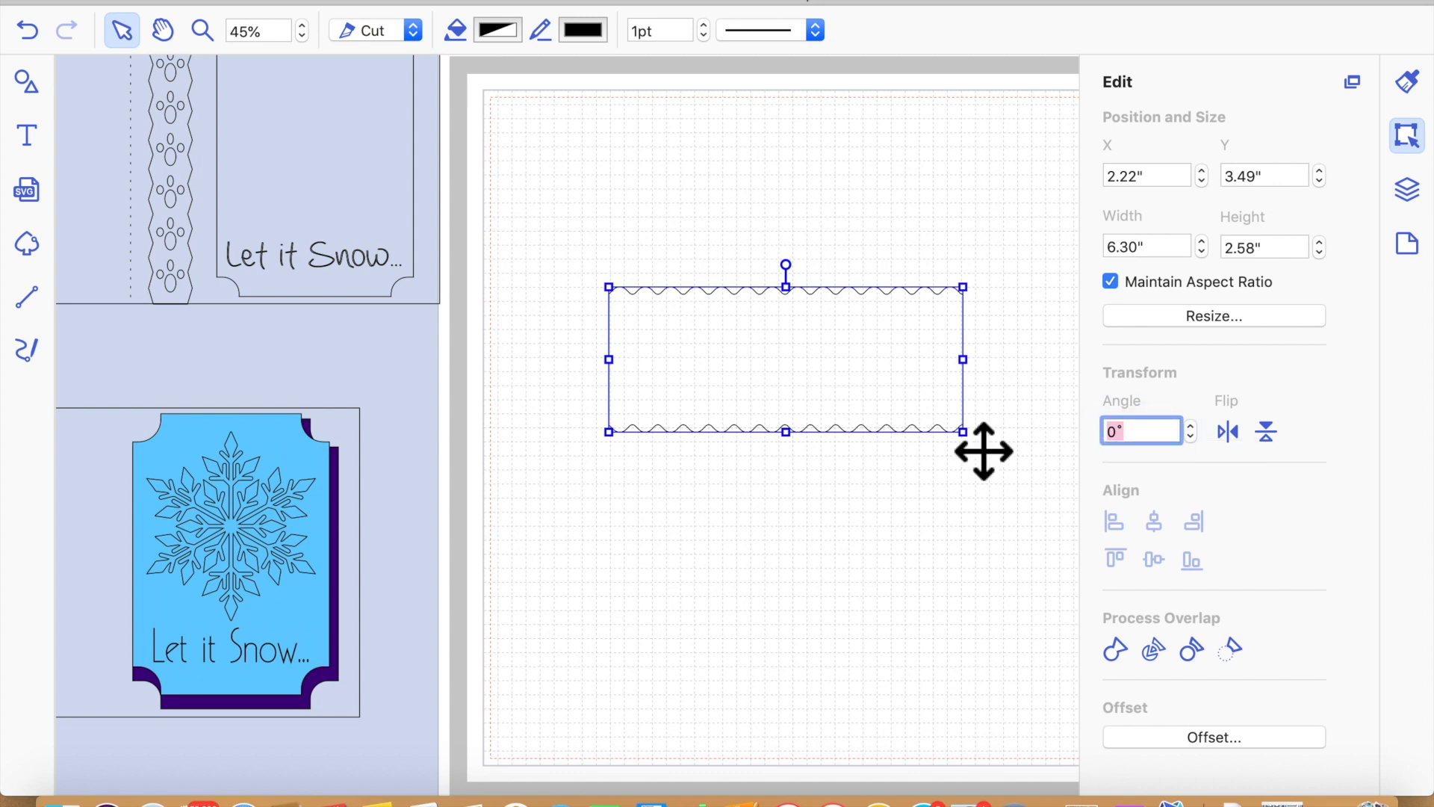
{"action": "type", "text": "90"}
{"action": "key", "text": "Return"}
{"action": "left_click", "coordinate": [871, 471]}
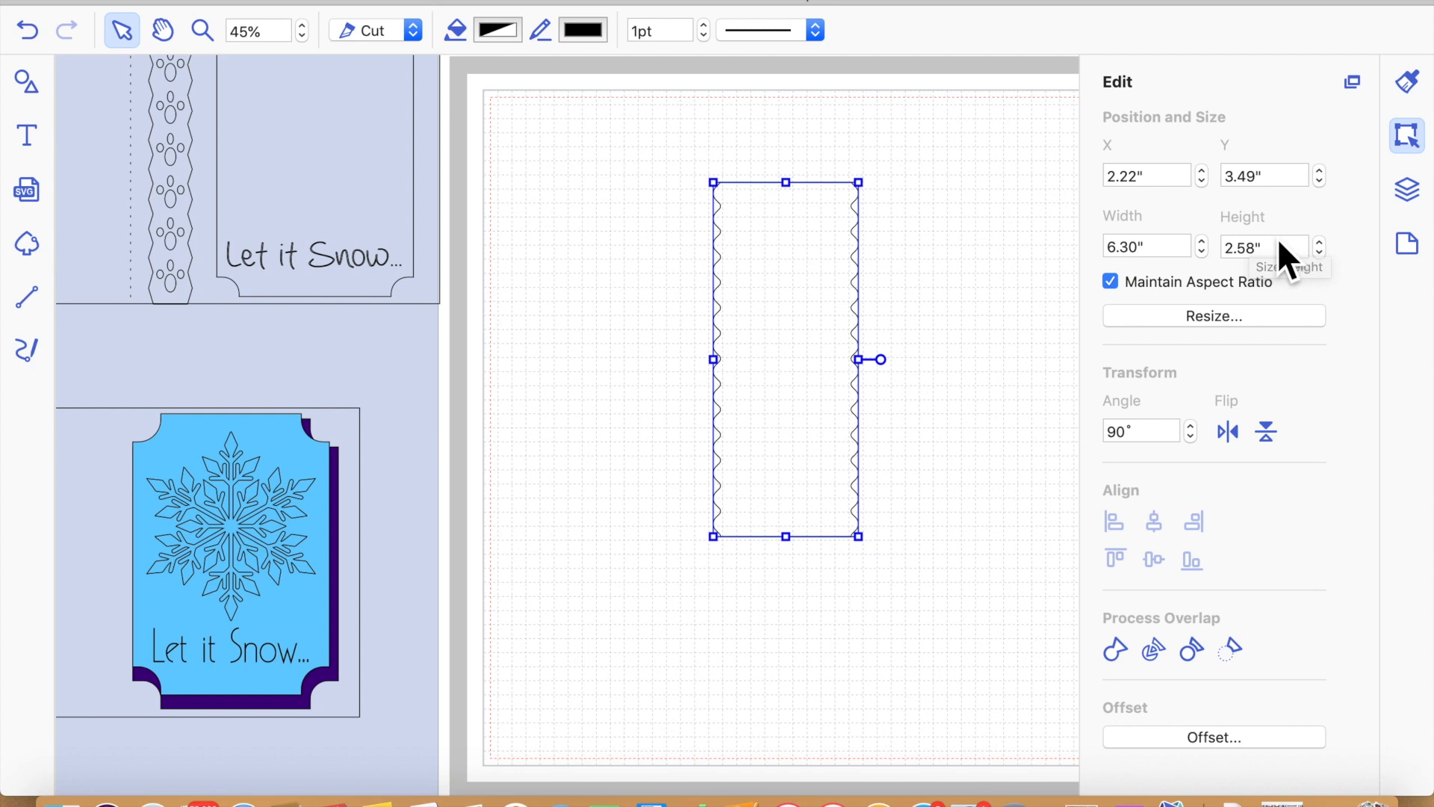
Resize the scalloped strip to 5.5 inches width and 1 inch height, without maintaining the aspect ratio
{"action": "left_click", "coordinate": [1169, 249]}
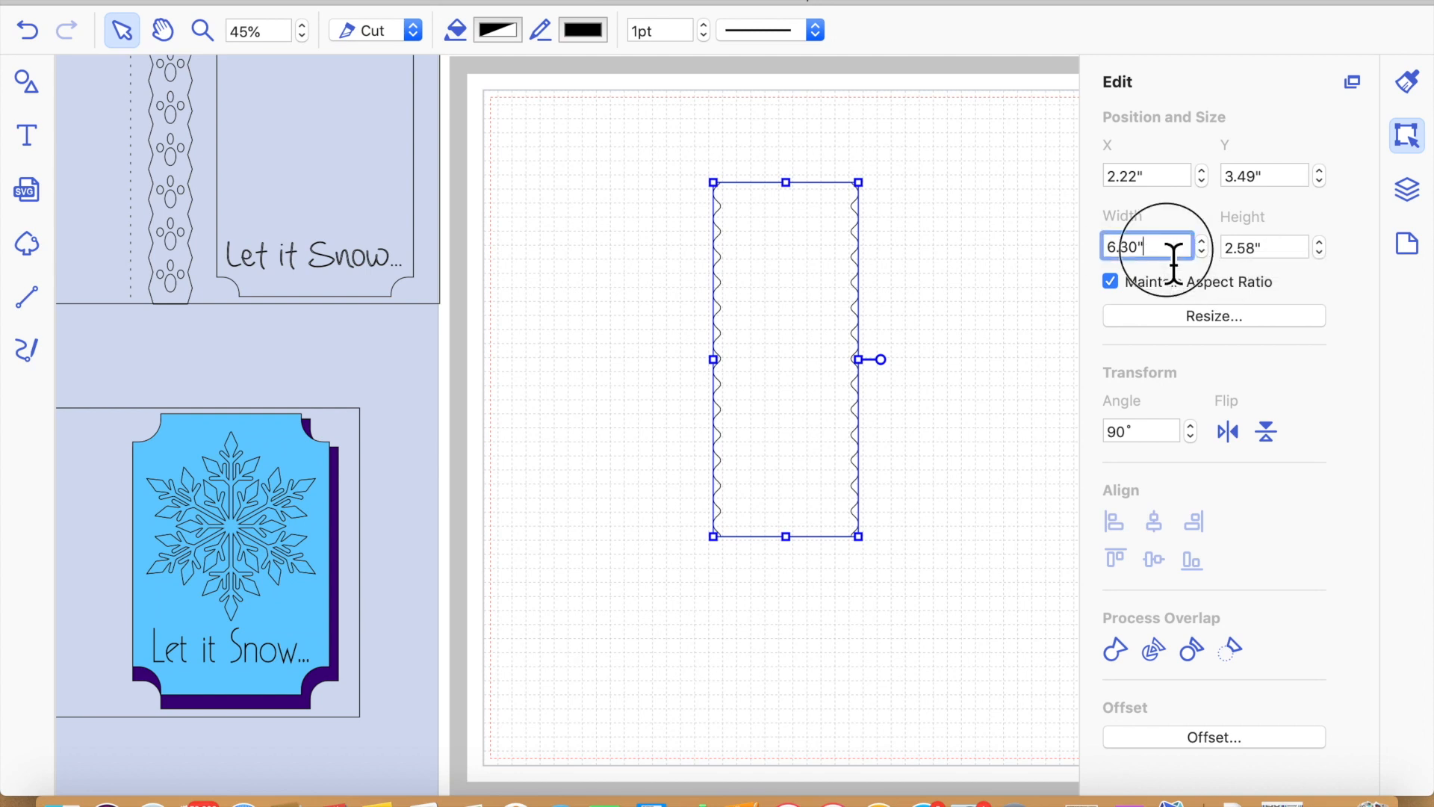
{"action": "left_click_drag", "start_coordinate": [1174, 263], "coordinate": [994, 260]}
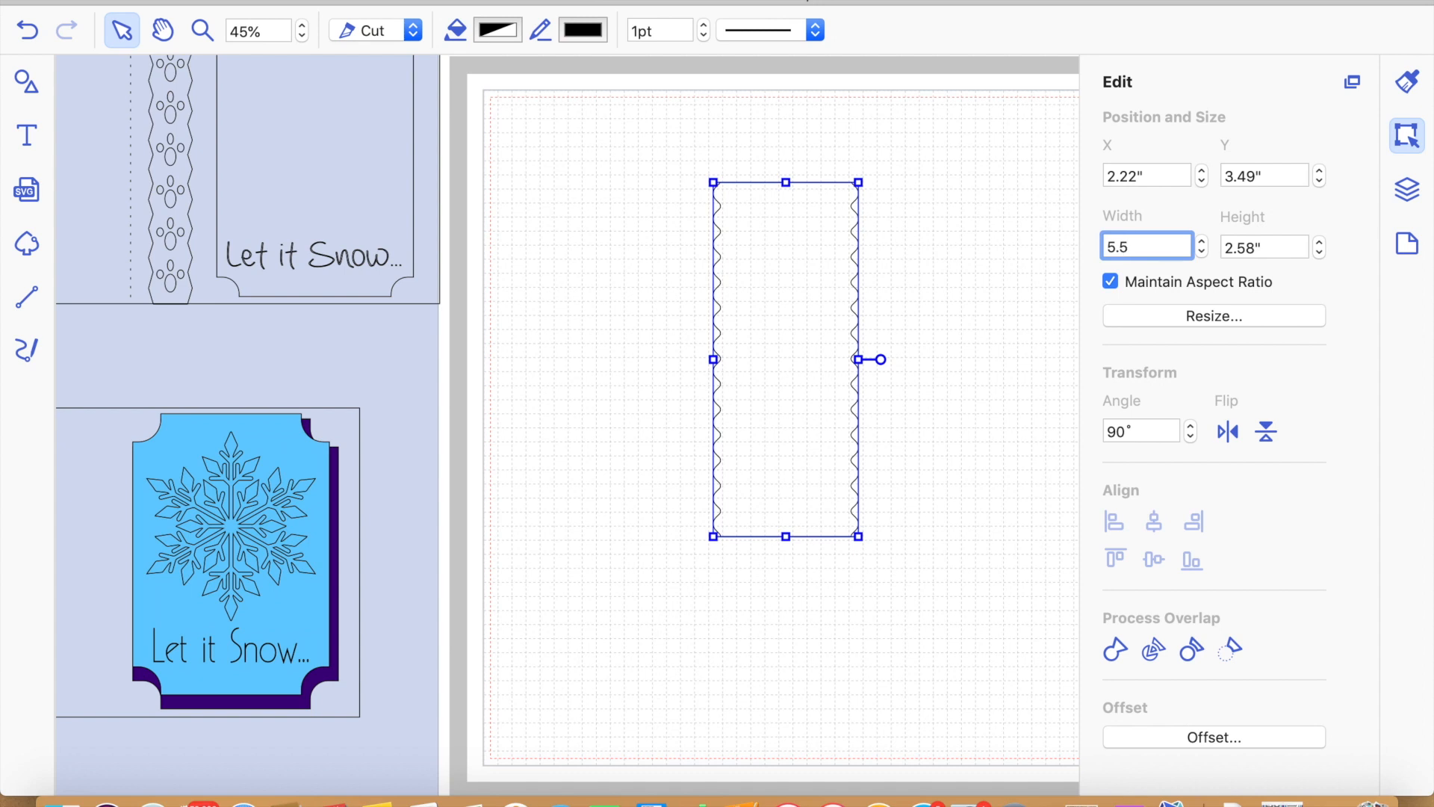
{"action": "key", "text": "Return"}
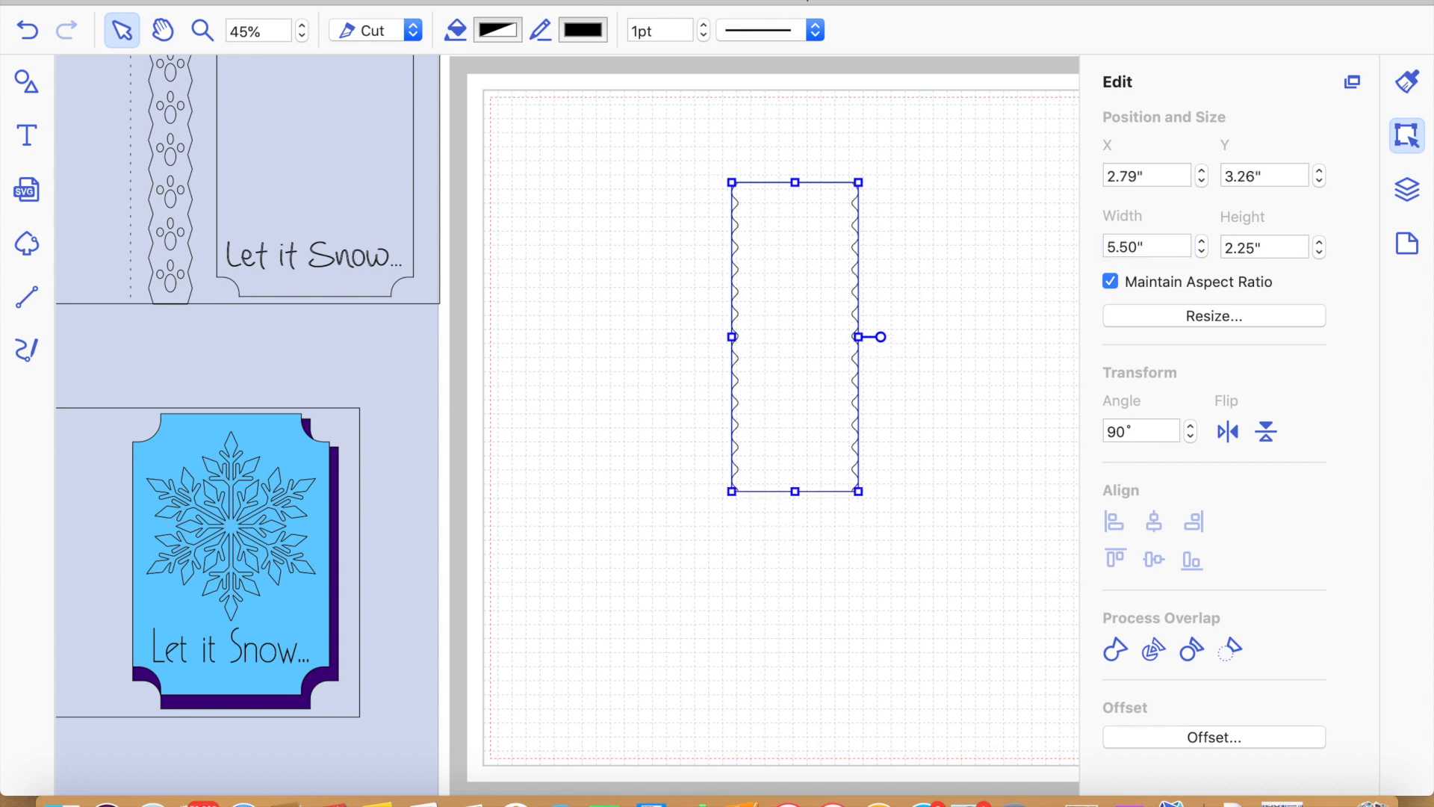
{"action": "left_click", "coordinate": [1276, 254]}
{"action": "key", "text": "Return"}
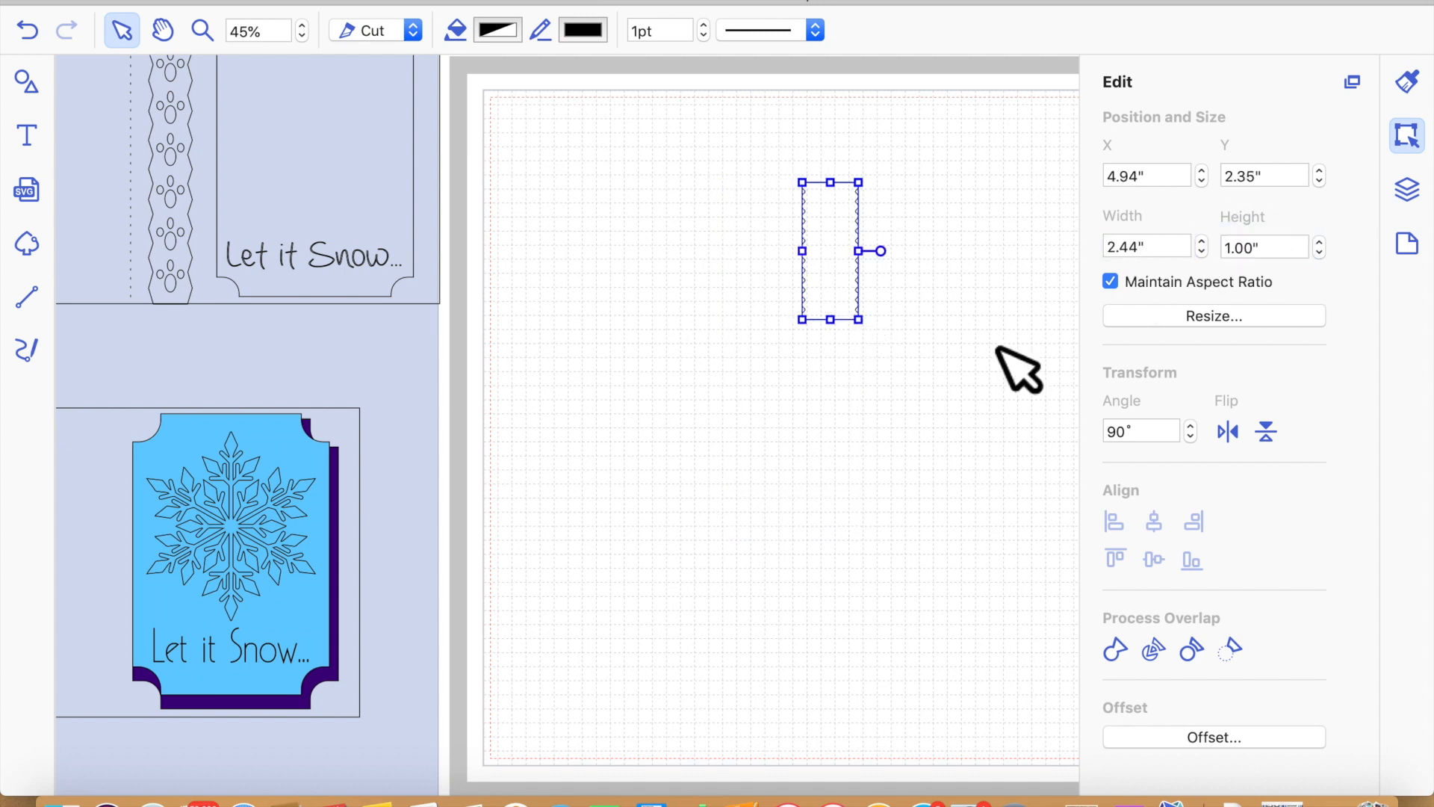
{"action": "left_click", "coordinate": [1111, 281]}
{"action": "left_click_drag", "start_coordinate": [1171, 249], "coordinate": [1041, 256]}
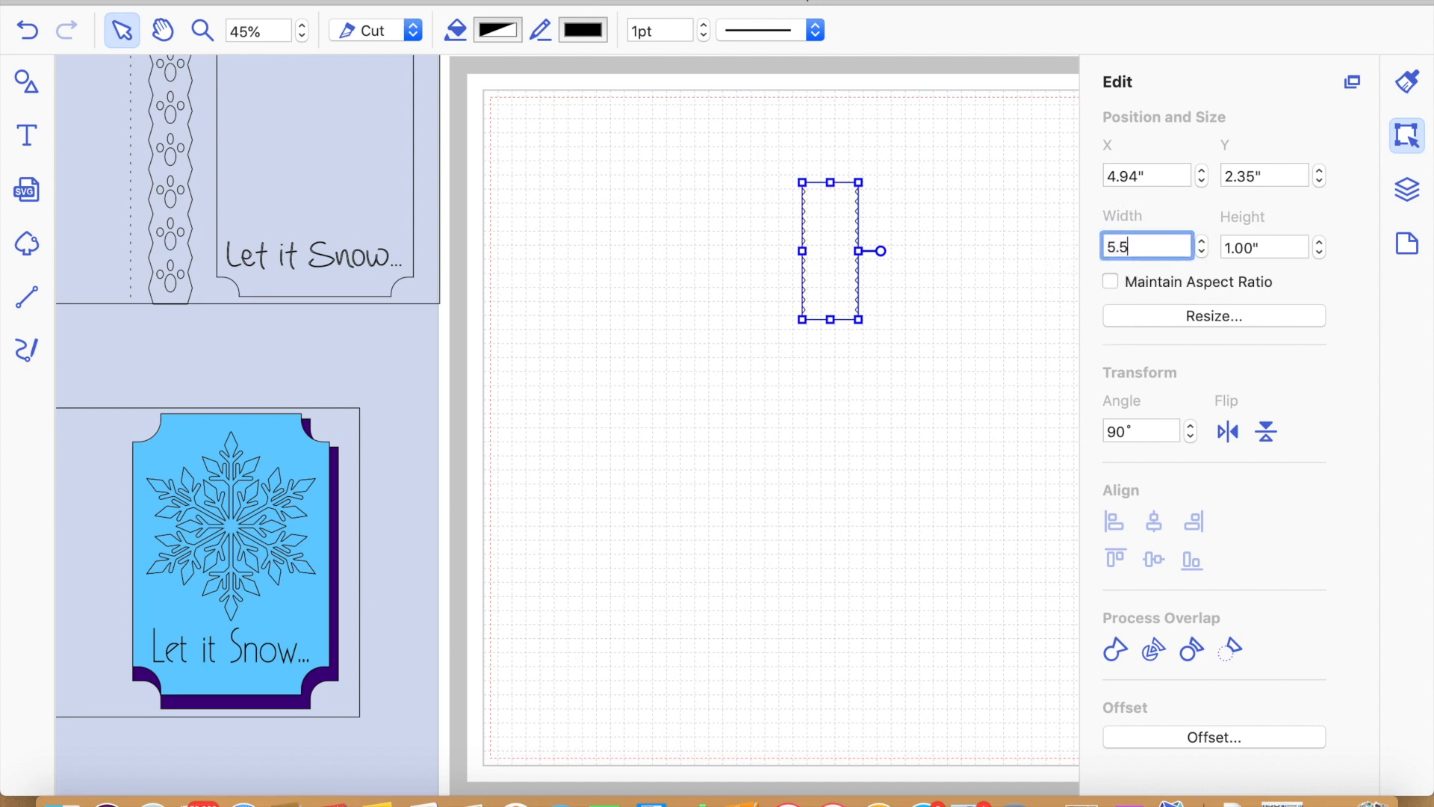
{"action": "key", "text": "Return"}
Move the scalloped strip close to the left edge of the mat
{"action": "left_click", "coordinate": [697, 551]}
{"action": "left_click_drag", "start_coordinate": [859, 361], "coordinate": [299, 282]}
{"action": "left_click", "coordinate": [810, 609]}
{"action": "left_click_drag", "start_coordinate": [862, 423], "coordinate": [572, 412]}
{"action": "left_click", "coordinate": [838, 473]}
Add a narrow plain ellipse from the shape library beside the scalloped strip
{"action": "left_click", "coordinate": [27, 80]}
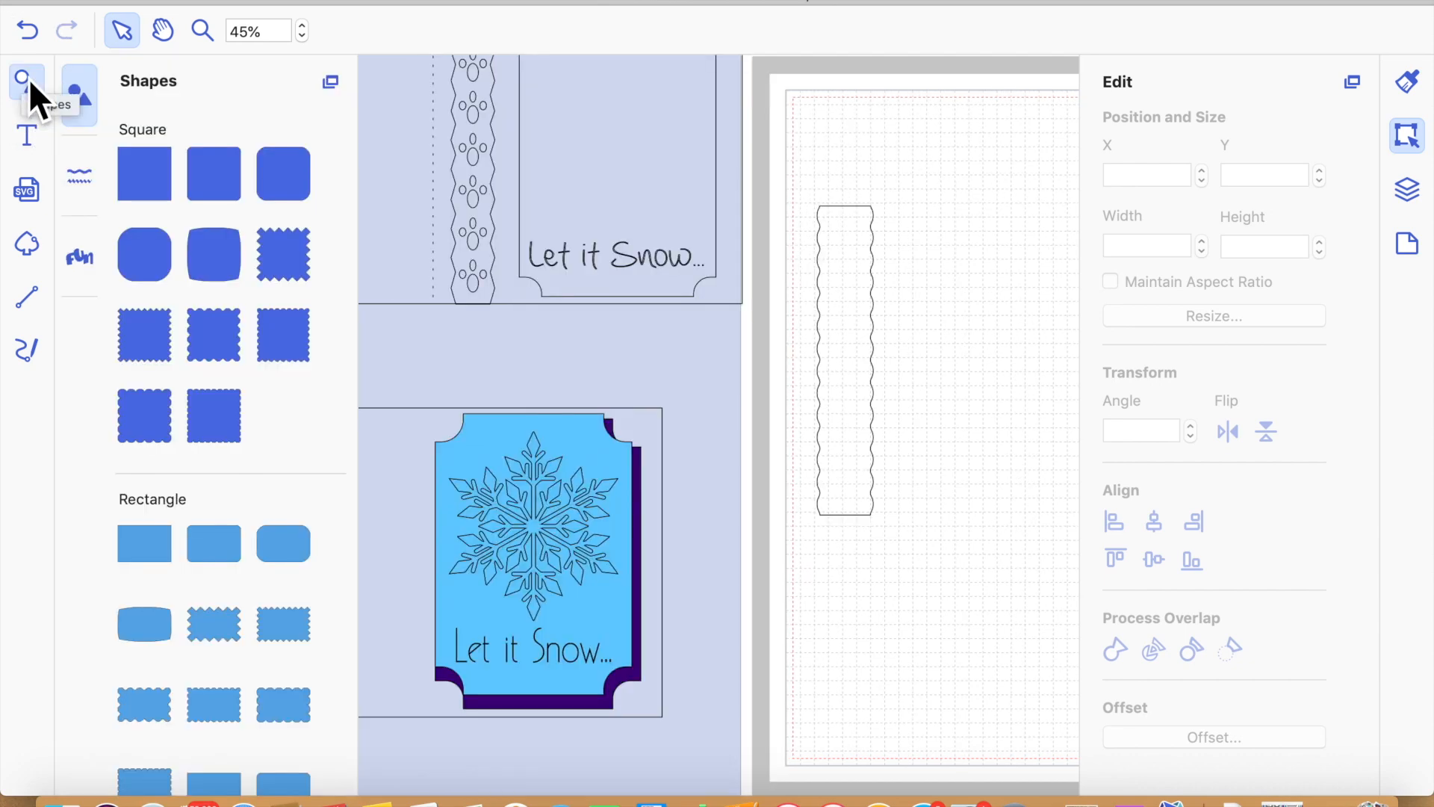
{"action": "scroll", "coordinate": [267, 553], "scroll_direction": "down", "scroll_amount": 6}
{"action": "scroll", "coordinate": [269, 550], "scroll_direction": "down", "scroll_amount": 10}
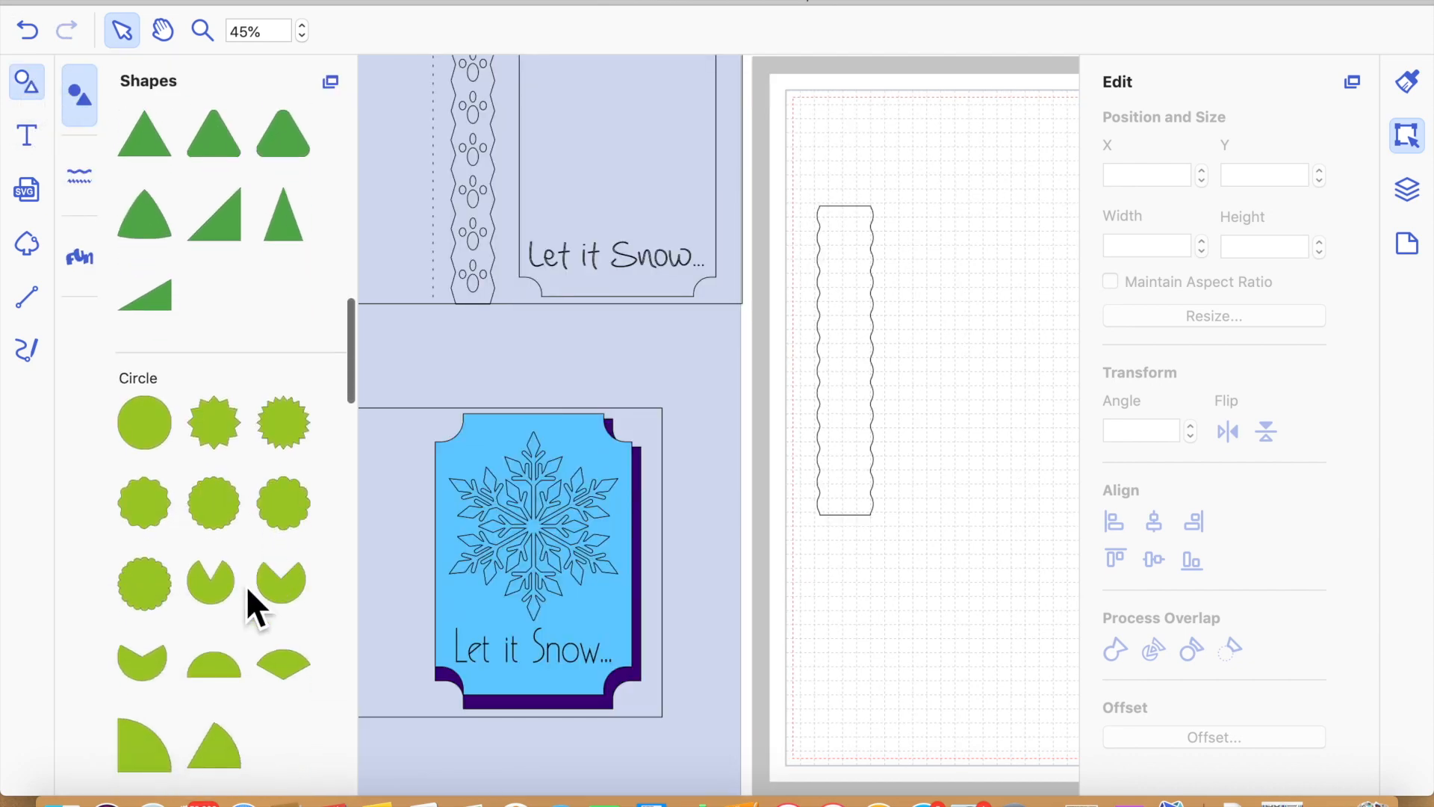
{"action": "scroll", "coordinate": [219, 638], "scroll_direction": "down", "scroll_amount": 1}
{"action": "left_click_drag", "start_coordinate": [224, 469], "coordinate": [1001, 359]}
{"action": "scroll", "coordinate": [785, 320], "scroll_direction": "right", "scroll_amount": 5}
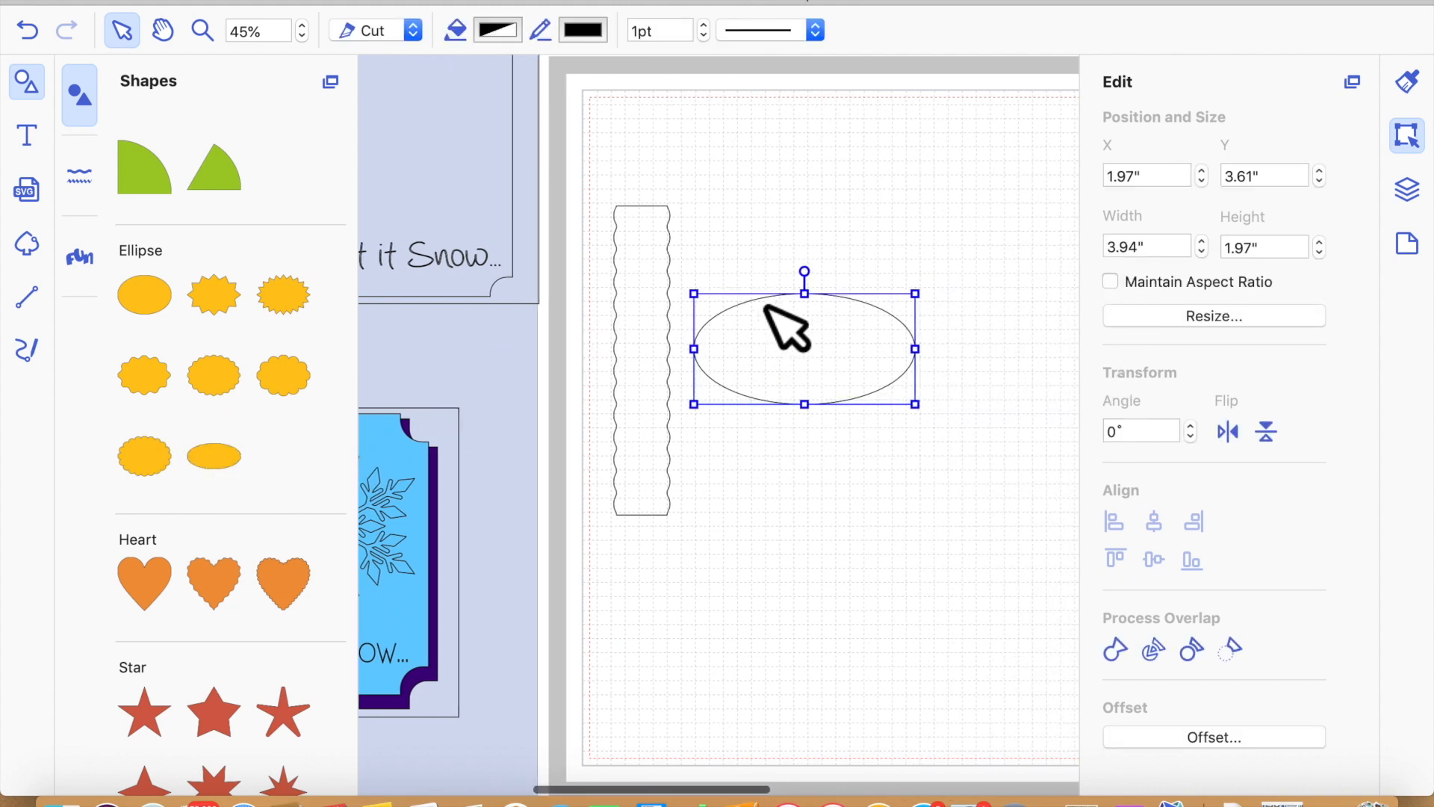
Add a teardrop shape from the library near the upper part of the mat
{"action": "scroll", "coordinate": [216, 437], "scroll_direction": "down", "scroll_amount": 8}
{"action": "scroll", "coordinate": [217, 436], "scroll_direction": "down", "scroll_amount": 8}
{"action": "left_click_drag", "start_coordinate": [227, 217], "coordinate": [924, 227]}
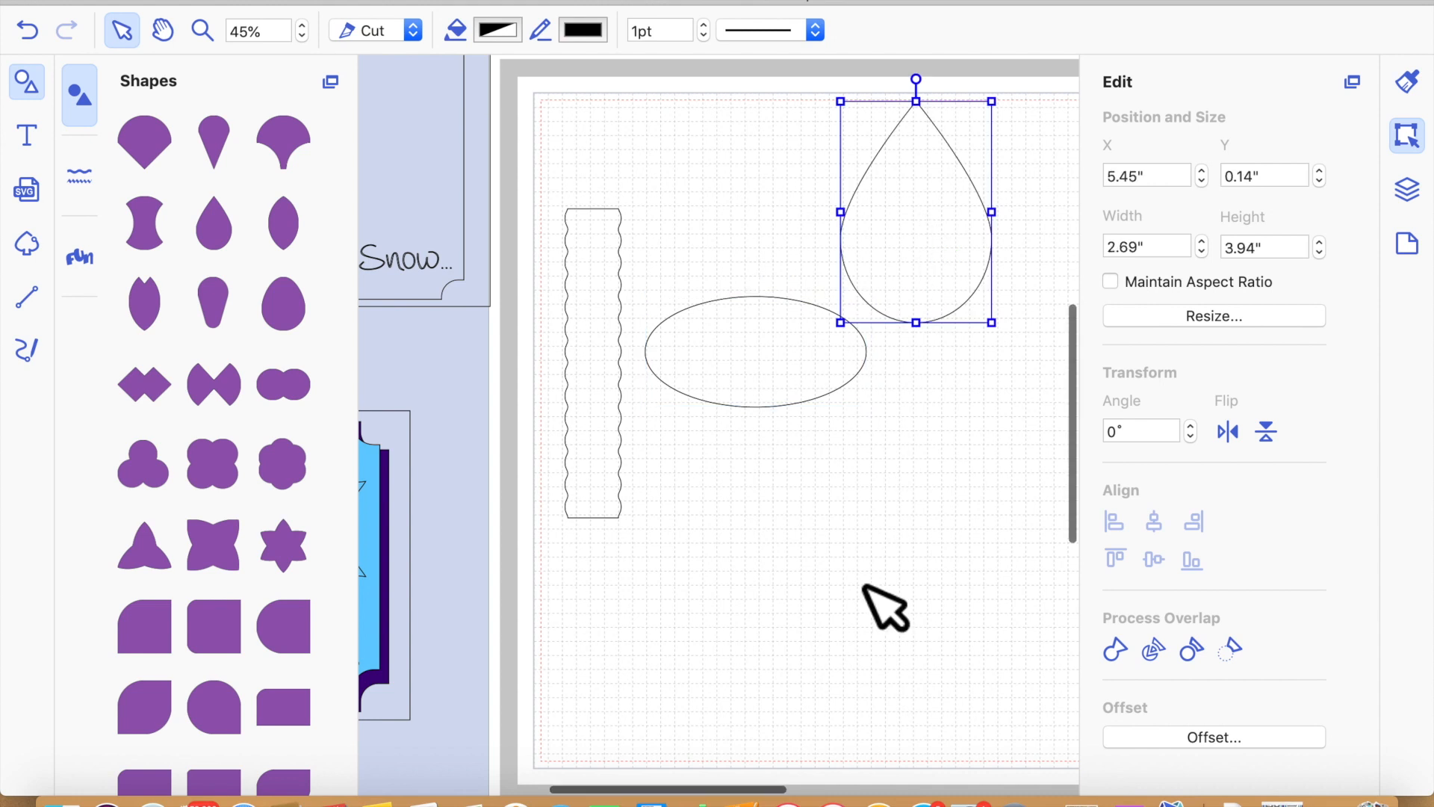
{"action": "scroll", "coordinate": [878, 605], "scroll_direction": "right", "scroll_amount": 3}
Shrink the ellipse to about 1.42 by 0.38 inches below the teardrop and rotate it to 45°
{"action": "left_click_drag", "start_coordinate": [675, 361], "coordinate": [716, 538]}
{"action": "left_click_drag", "start_coordinate": [573, 473], "coordinate": [770, 576]}
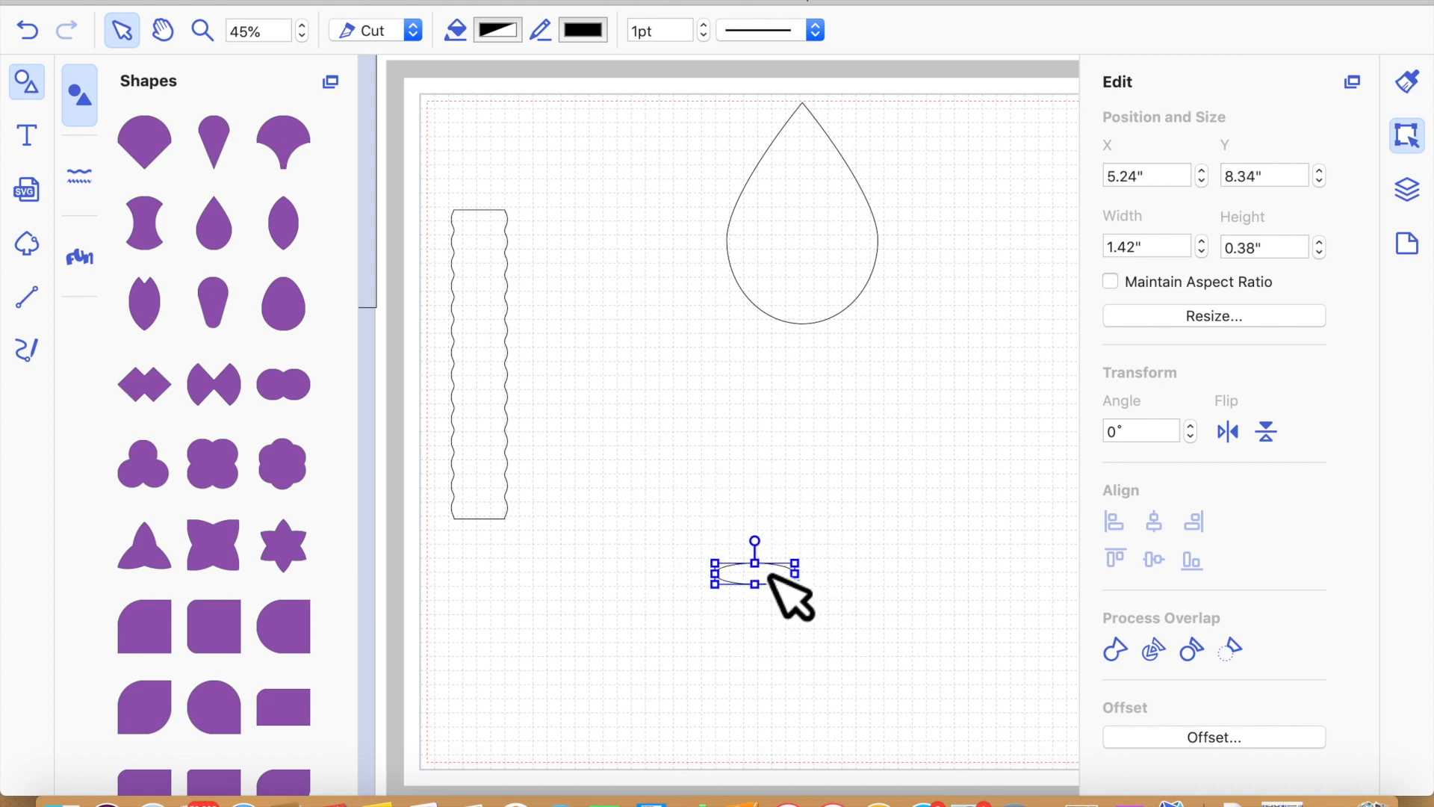
{"action": "left_click_drag", "start_coordinate": [675, 534], "coordinate": [905, 630]}
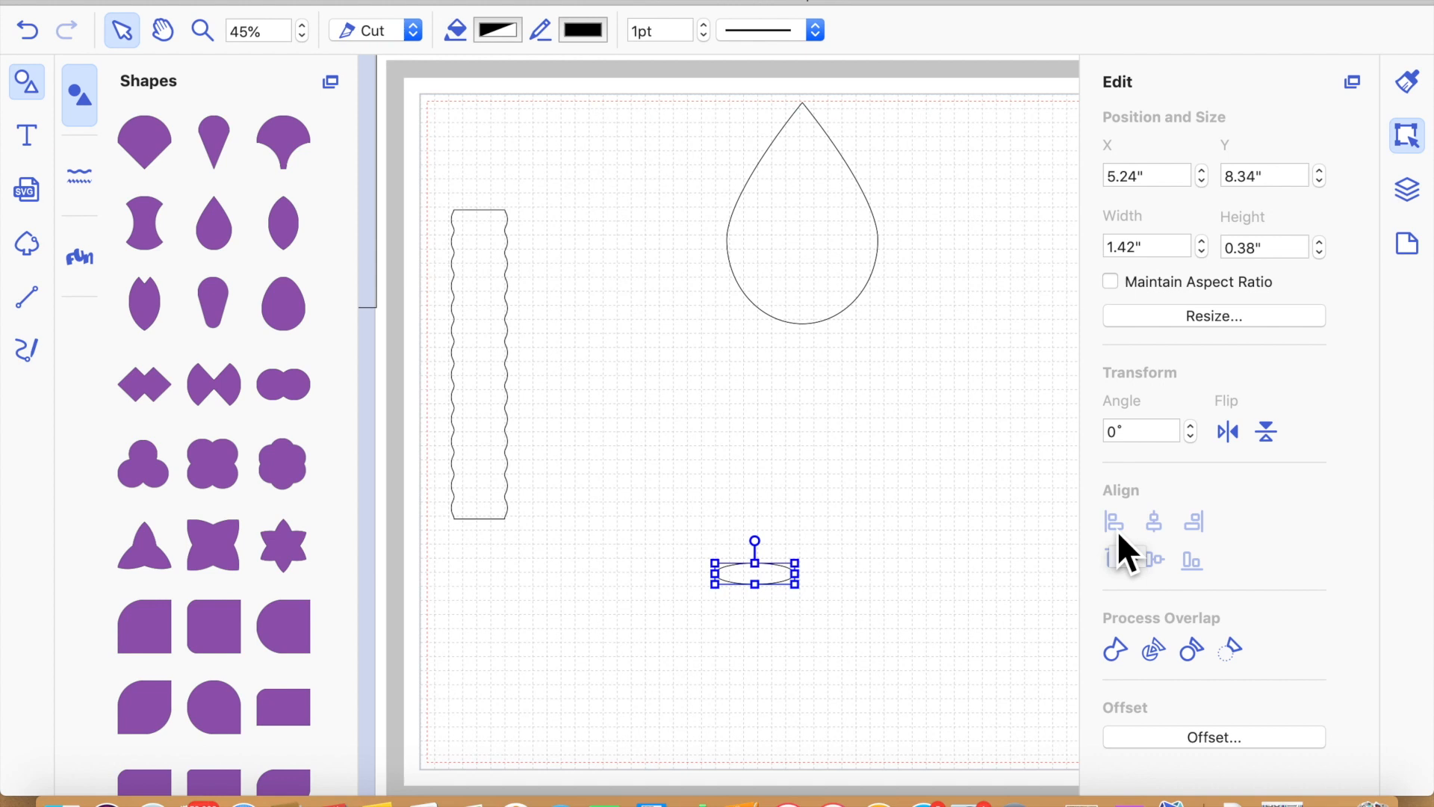
{"action": "left_click_drag", "start_coordinate": [1148, 433], "coordinate": [1065, 431]}
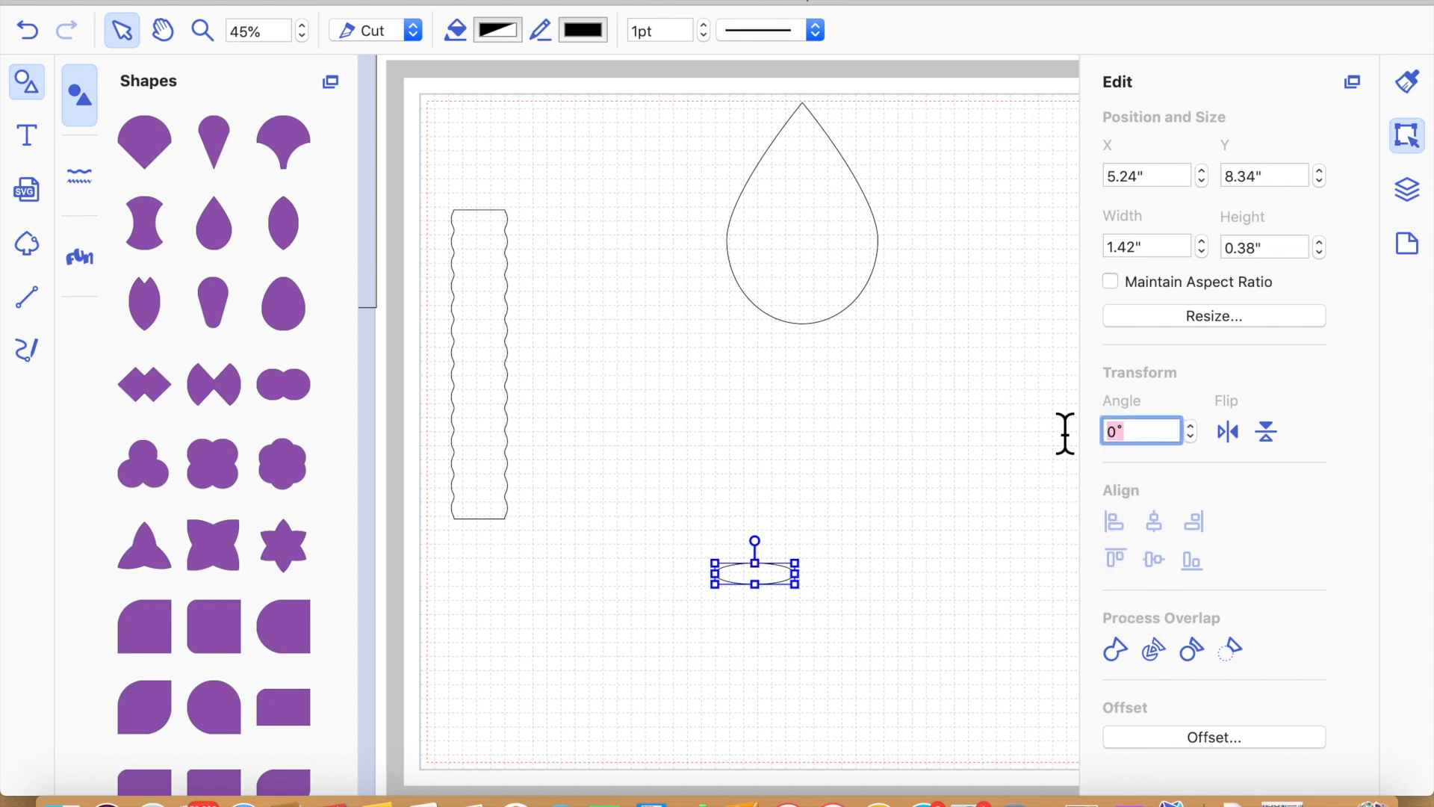
{"action": "key", "text": "Return"}
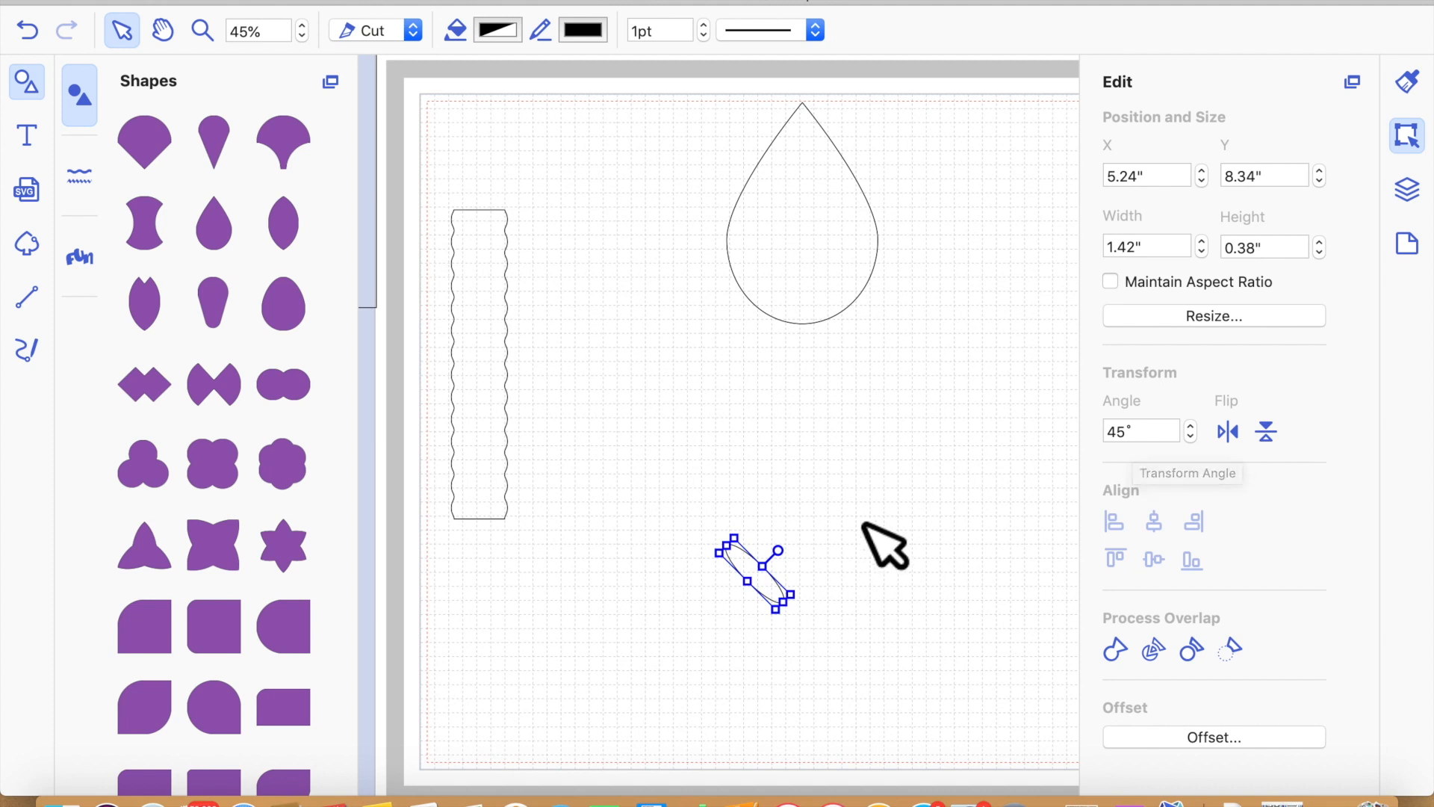
Place a horizontally flipped duplicate of the ellipse opposite the original and align both along their bottom edges
{"action": "left_click", "coordinate": [1228, 433]}
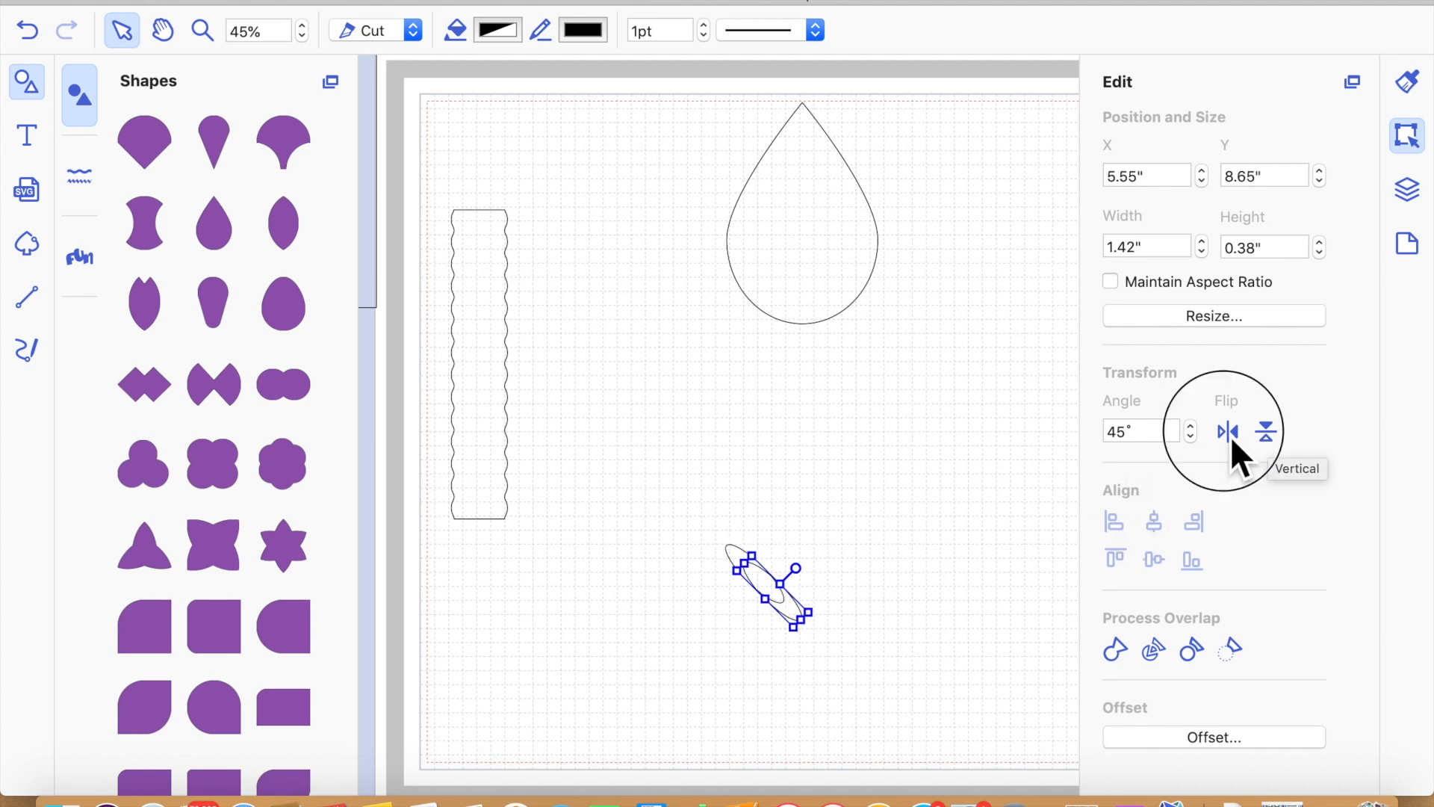
{"action": "left_click_drag", "start_coordinate": [814, 591], "coordinate": [868, 574]}
{"action": "left_click_drag", "start_coordinate": [858, 624], "coordinate": [762, 574]}
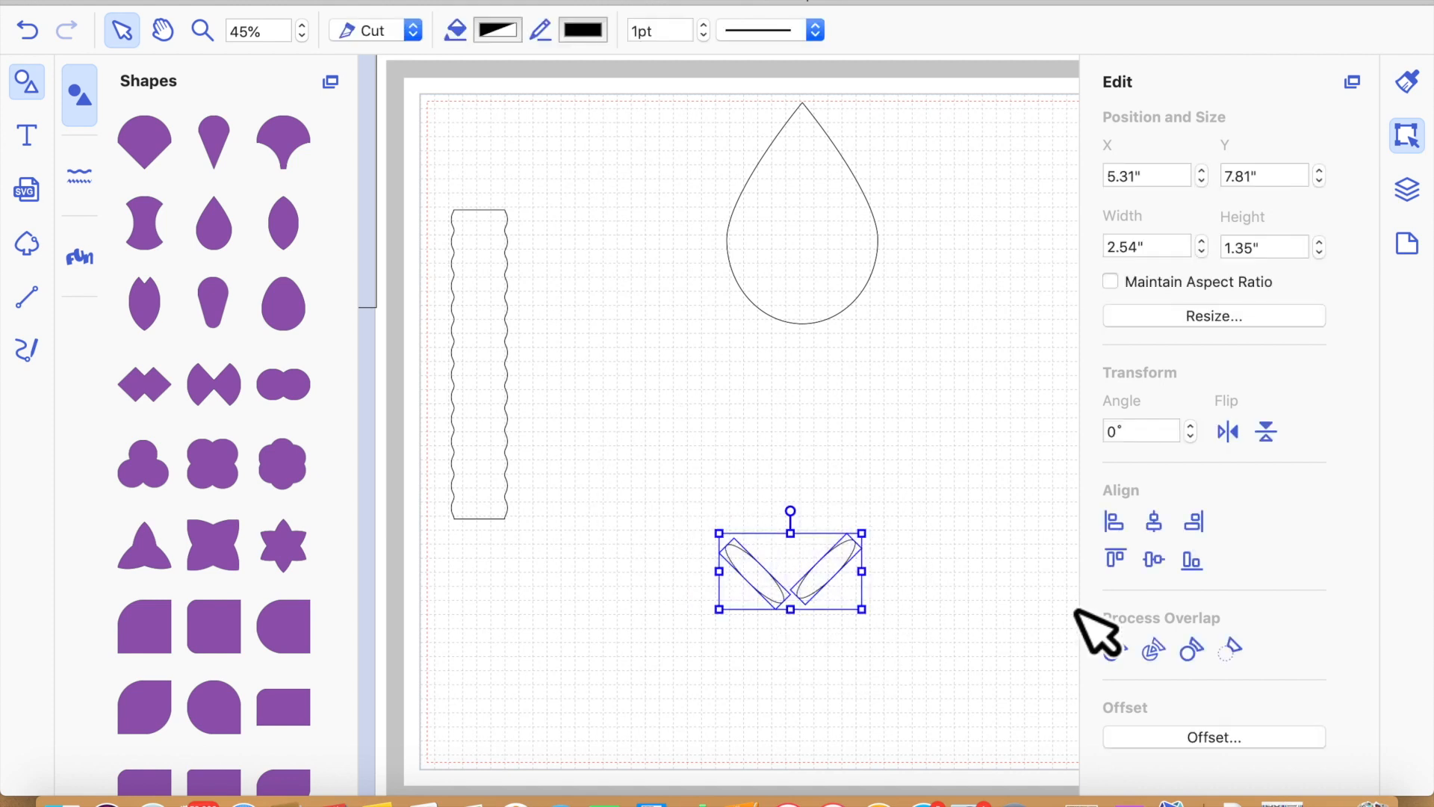
{"action": "left_click", "coordinate": [1193, 562]}
{"action": "left_click", "coordinate": [926, 662]}
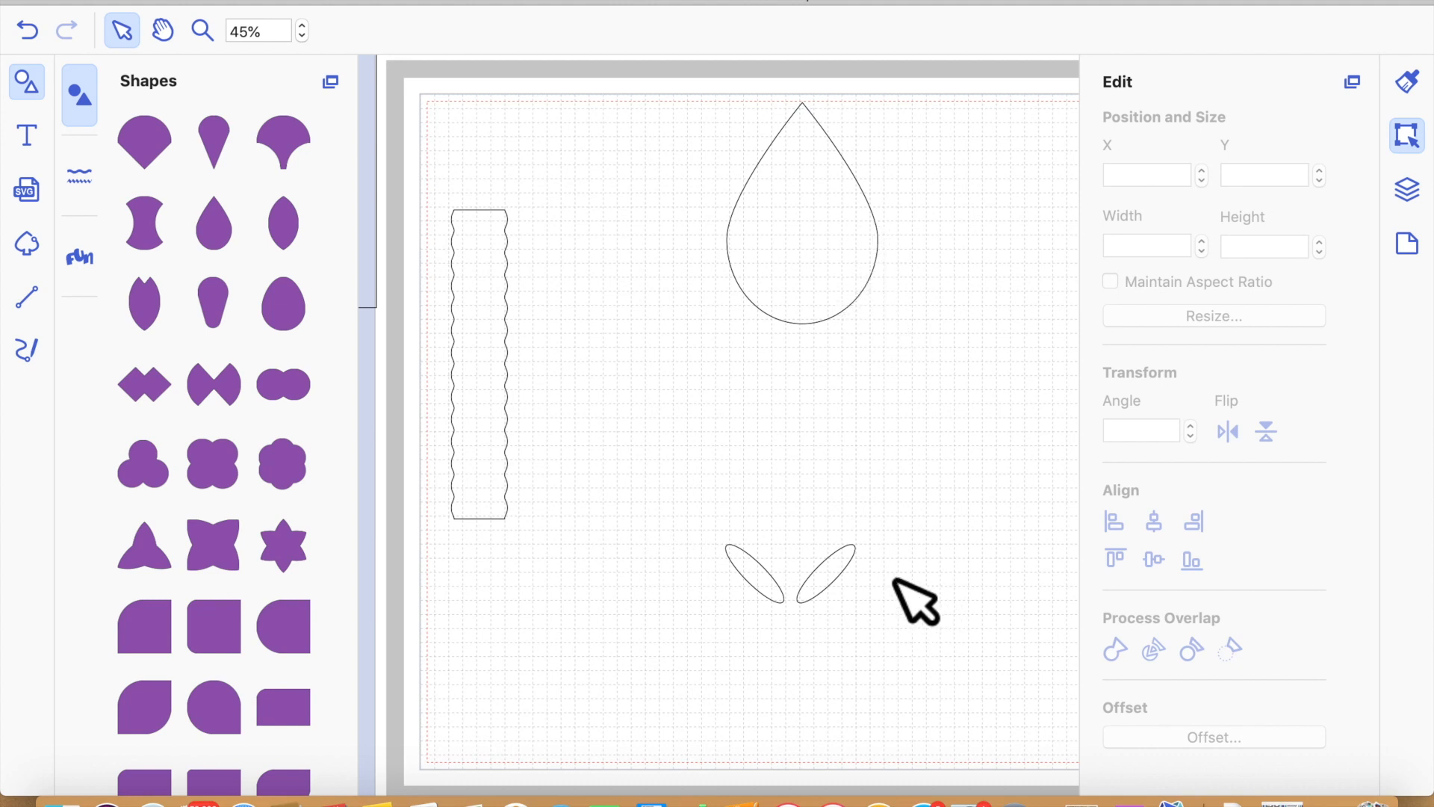
Shrink the teardrop to about 0.85 inches wide and 1.68 inches high
{"action": "left_click", "coordinate": [822, 282]}
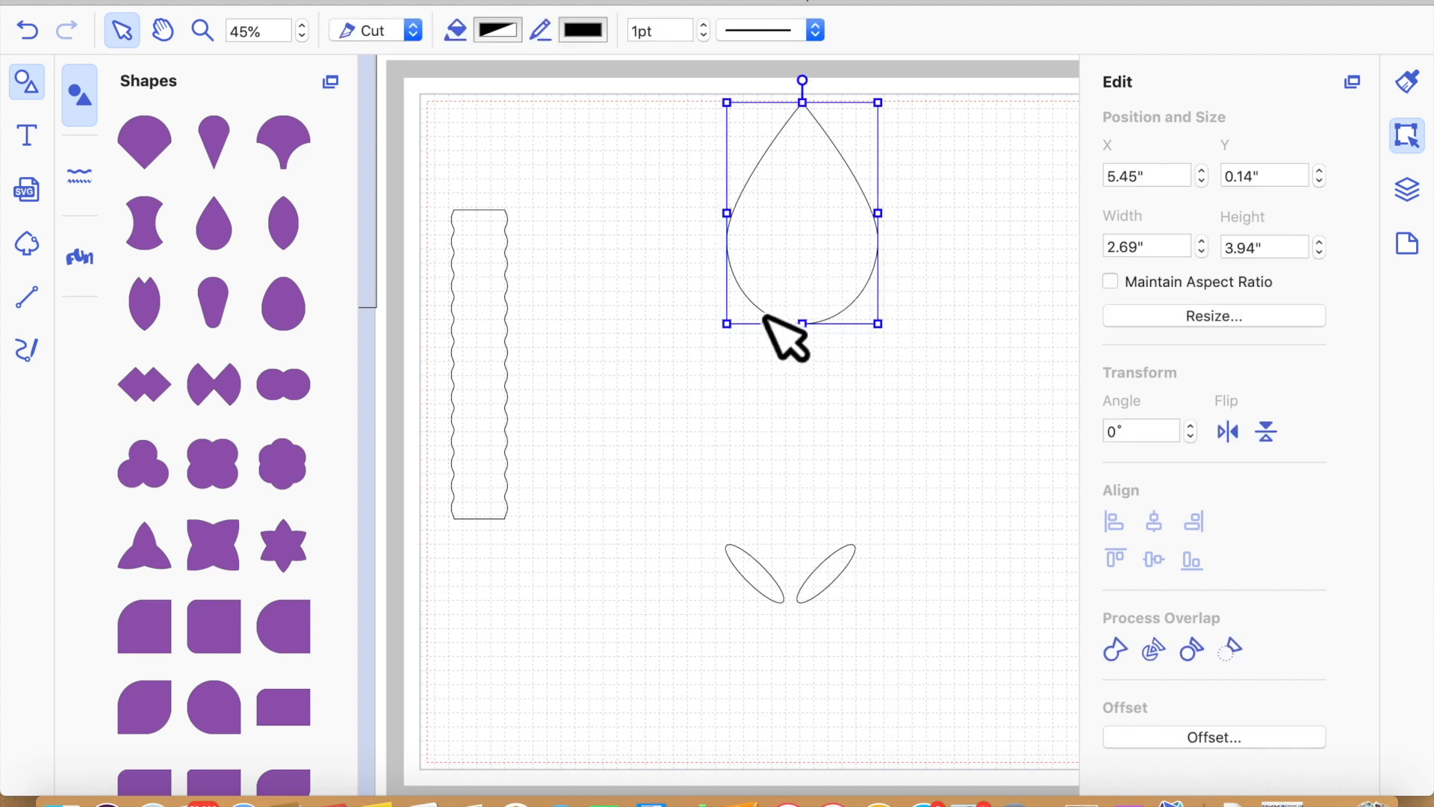
{"action": "left_click_drag", "start_coordinate": [748, 125], "coordinate": [846, 200]}
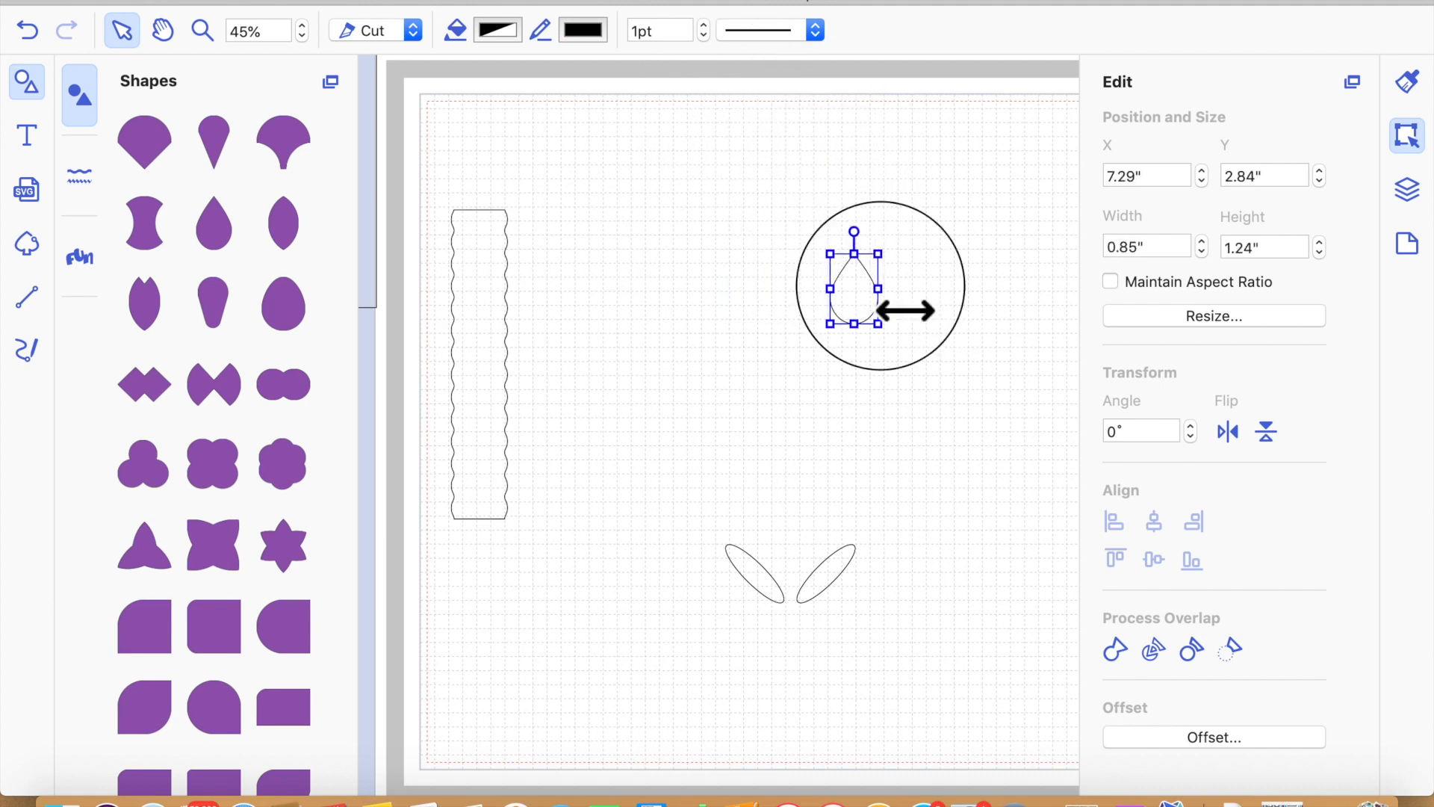
{"action": "left_click_drag", "start_coordinate": [878, 348], "coordinate": [878, 374]}
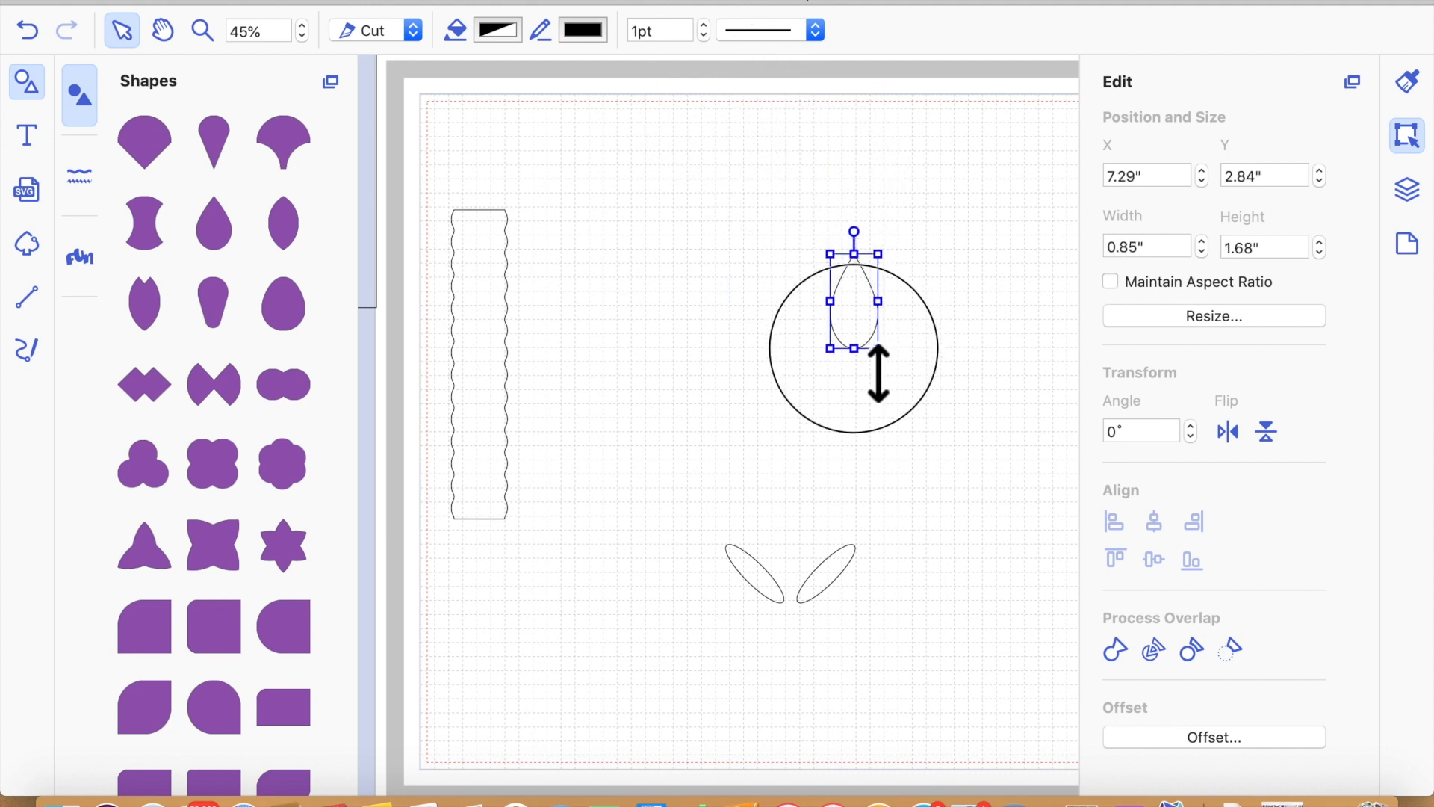
Flip the teardrop vertically and fit it between the two angled ellipses at about 1.23 inches high
{"action": "left_click", "coordinate": [1266, 433]}
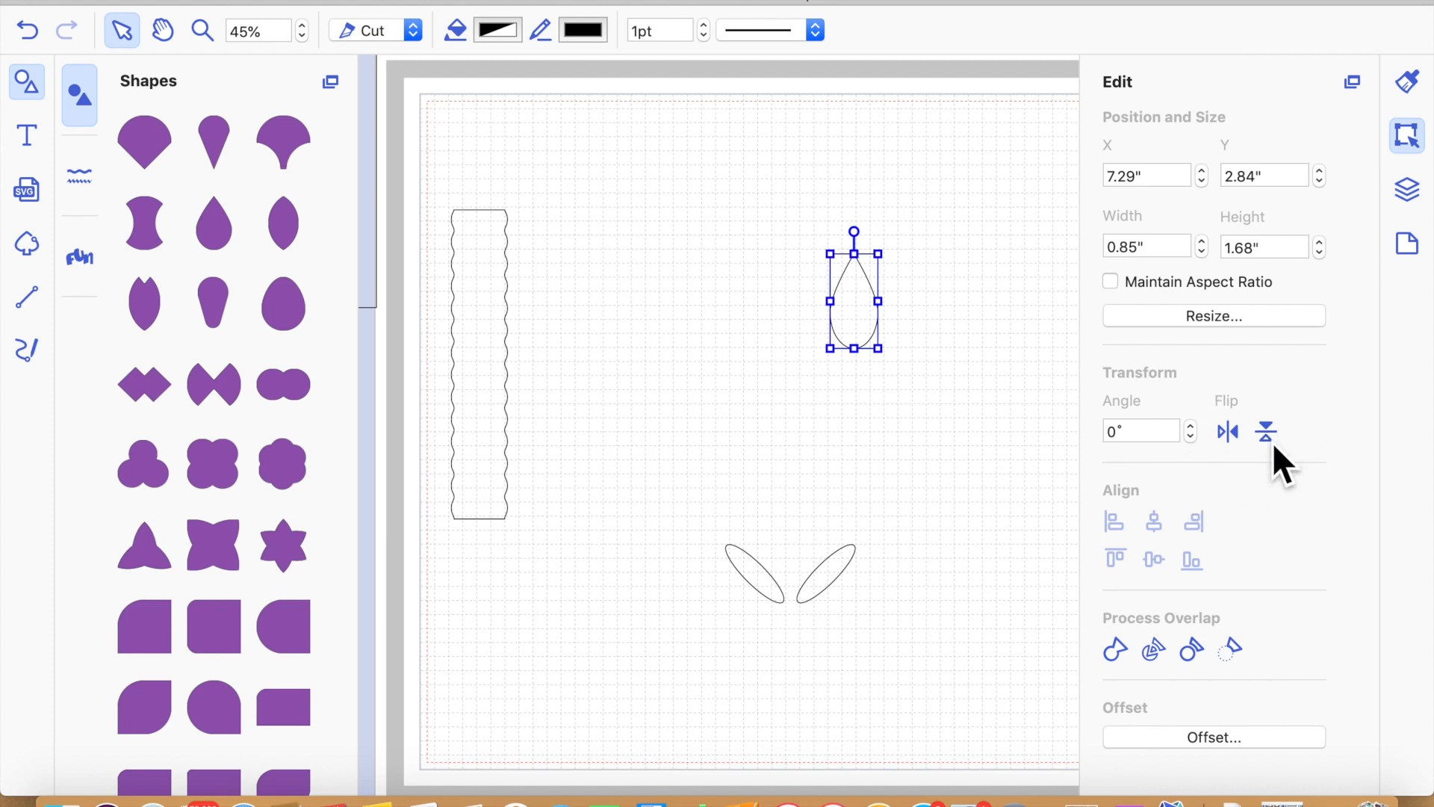
{"action": "left_click_drag", "start_coordinate": [886, 291], "coordinate": [832, 547]}
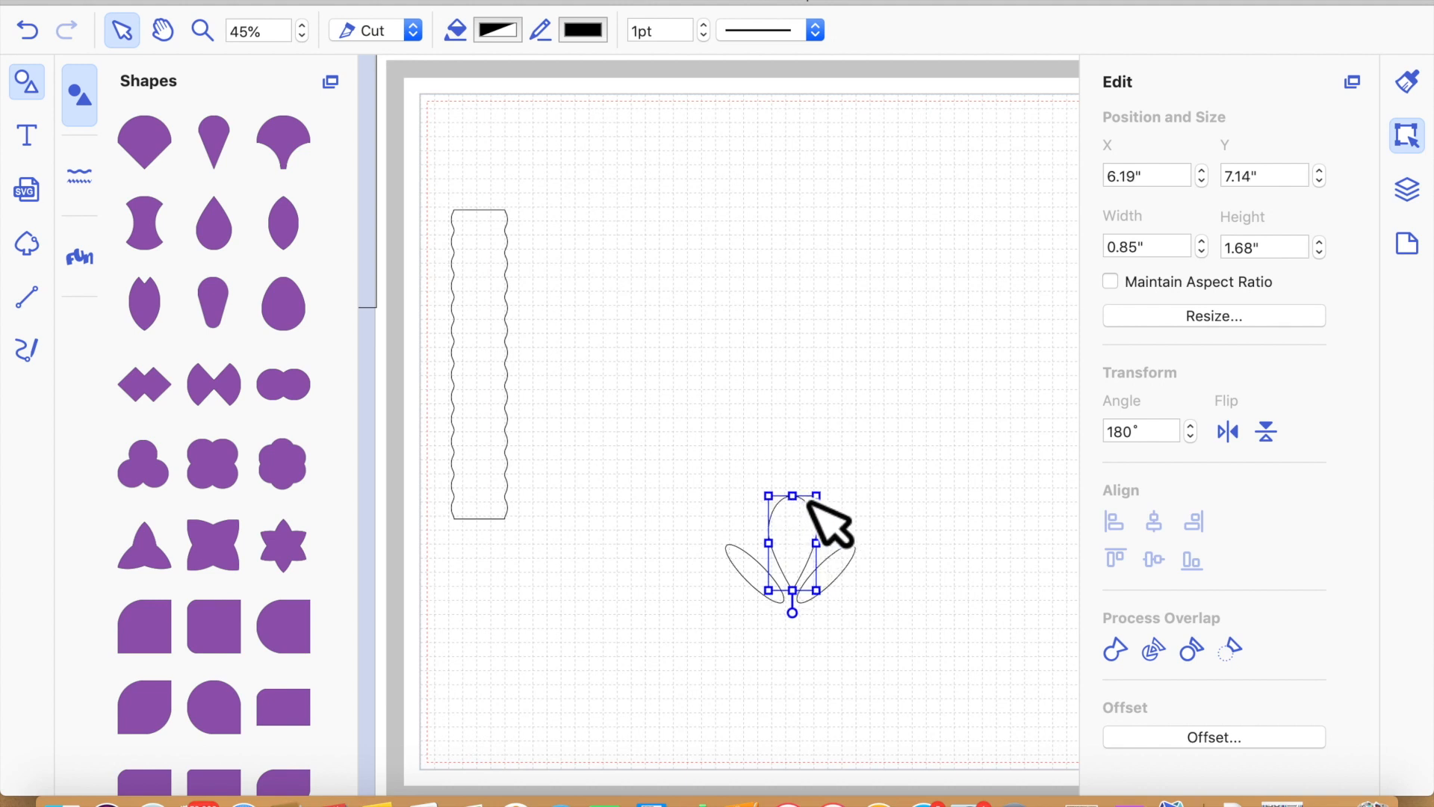
{"action": "left_click_drag", "start_coordinate": [818, 520], "coordinate": [818, 528]}
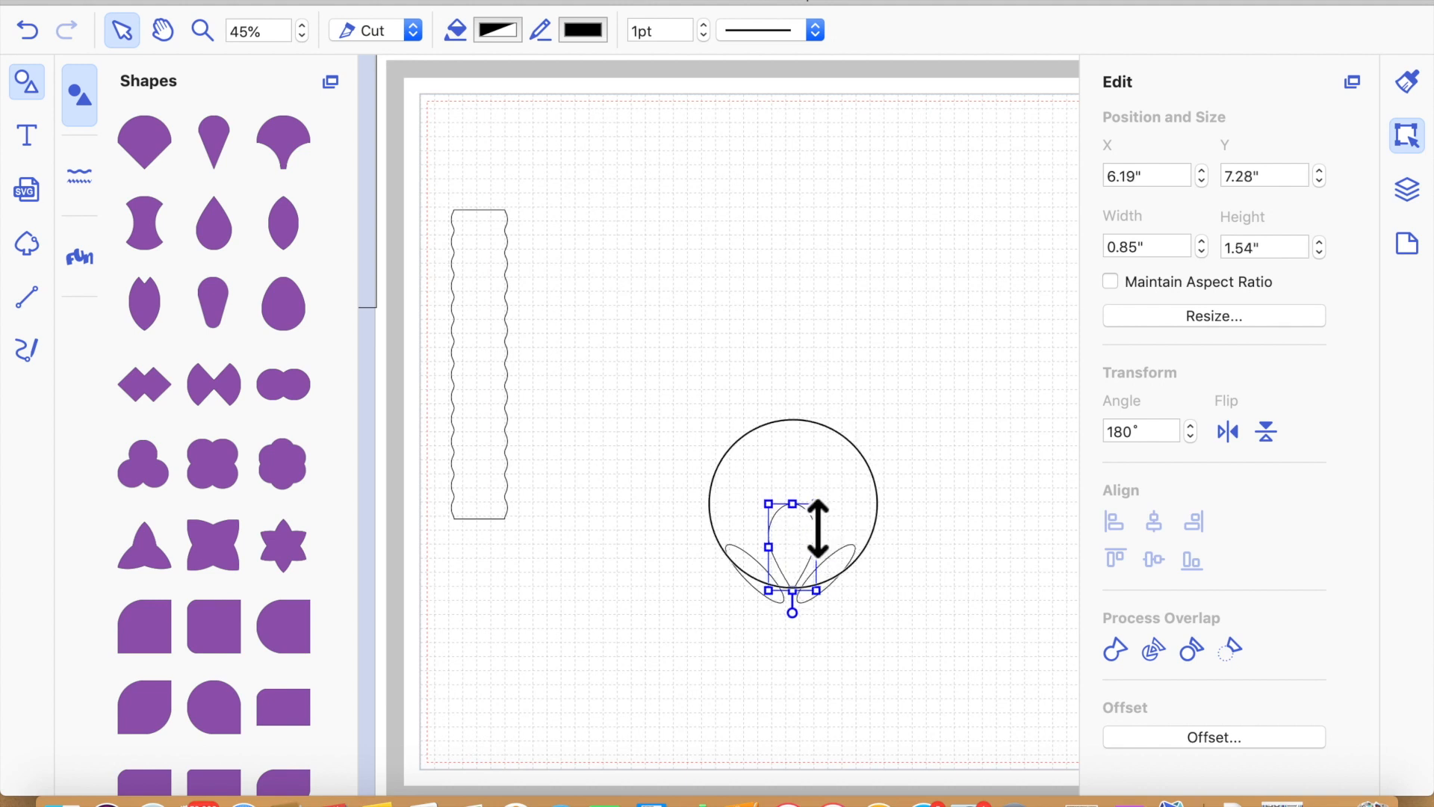
{"action": "left_click_drag", "start_coordinate": [793, 503], "coordinate": [793, 546]}
{"action": "left_click", "coordinate": [866, 452]}
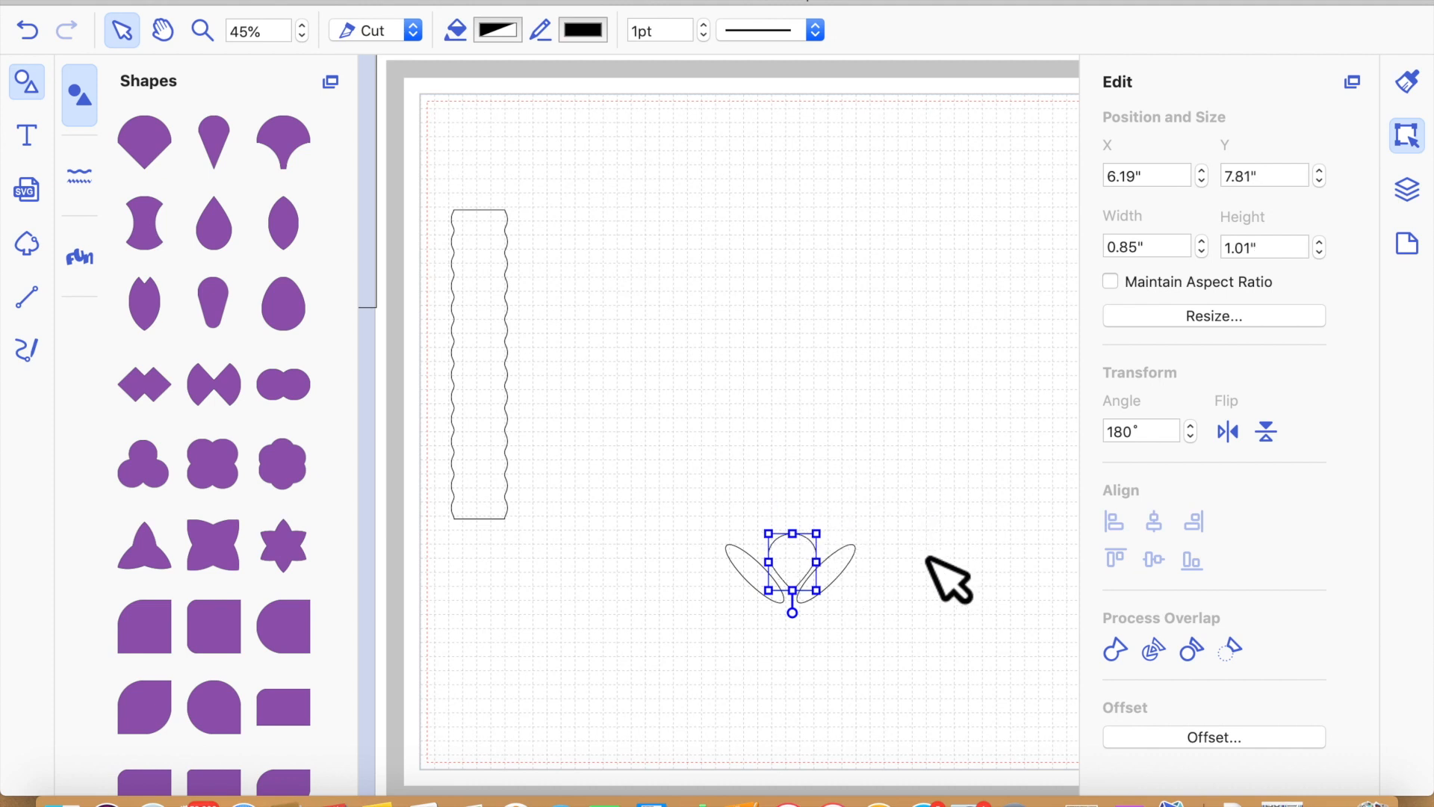
{"action": "left_click", "coordinate": [820, 577]}
{"action": "left_click_drag", "start_coordinate": [816, 573], "coordinate": [803, 534]}
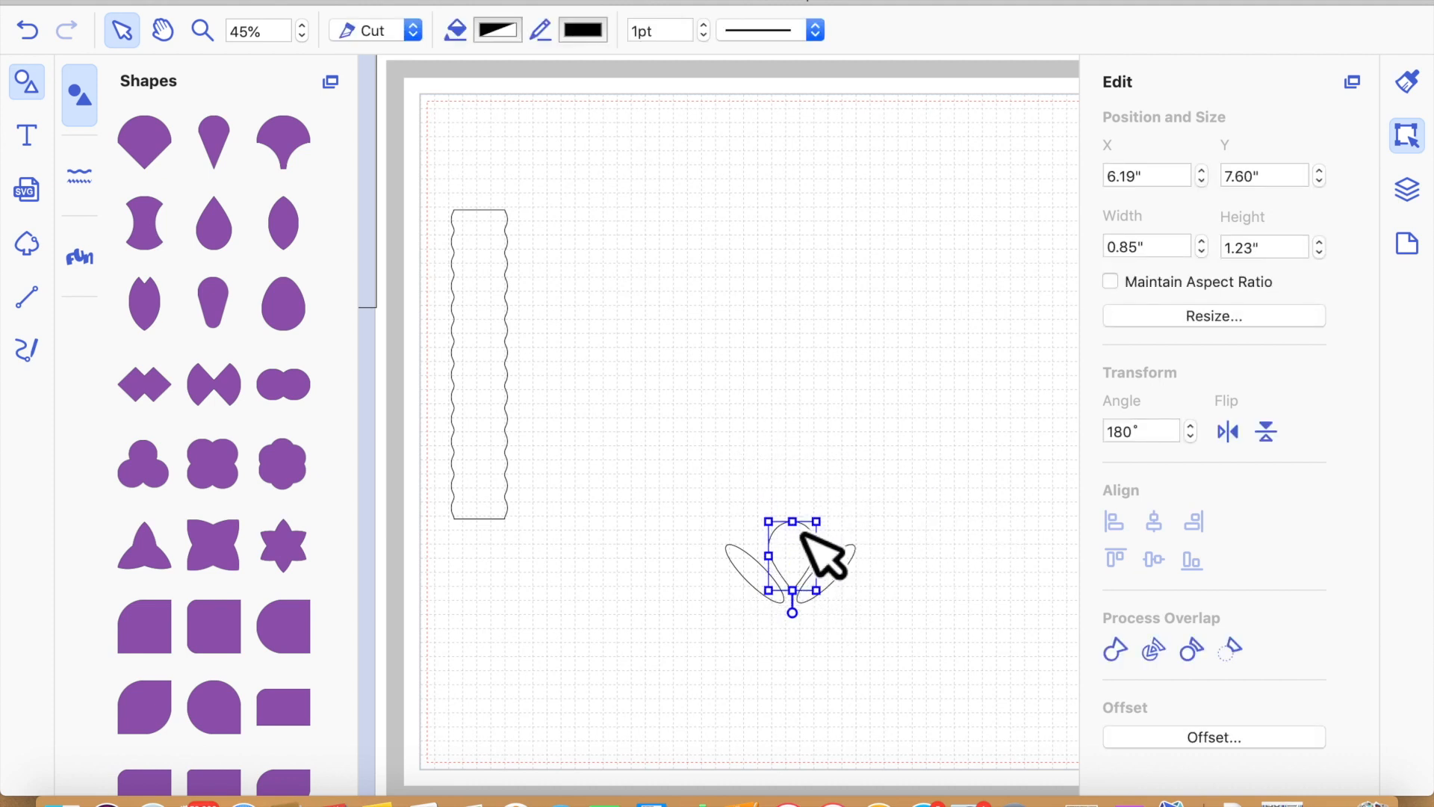
Try to center-align the teardrop and both ellipses horizontally, and undo the alignment
{"action": "left_click_drag", "start_coordinate": [626, 467], "coordinate": [926, 676]}
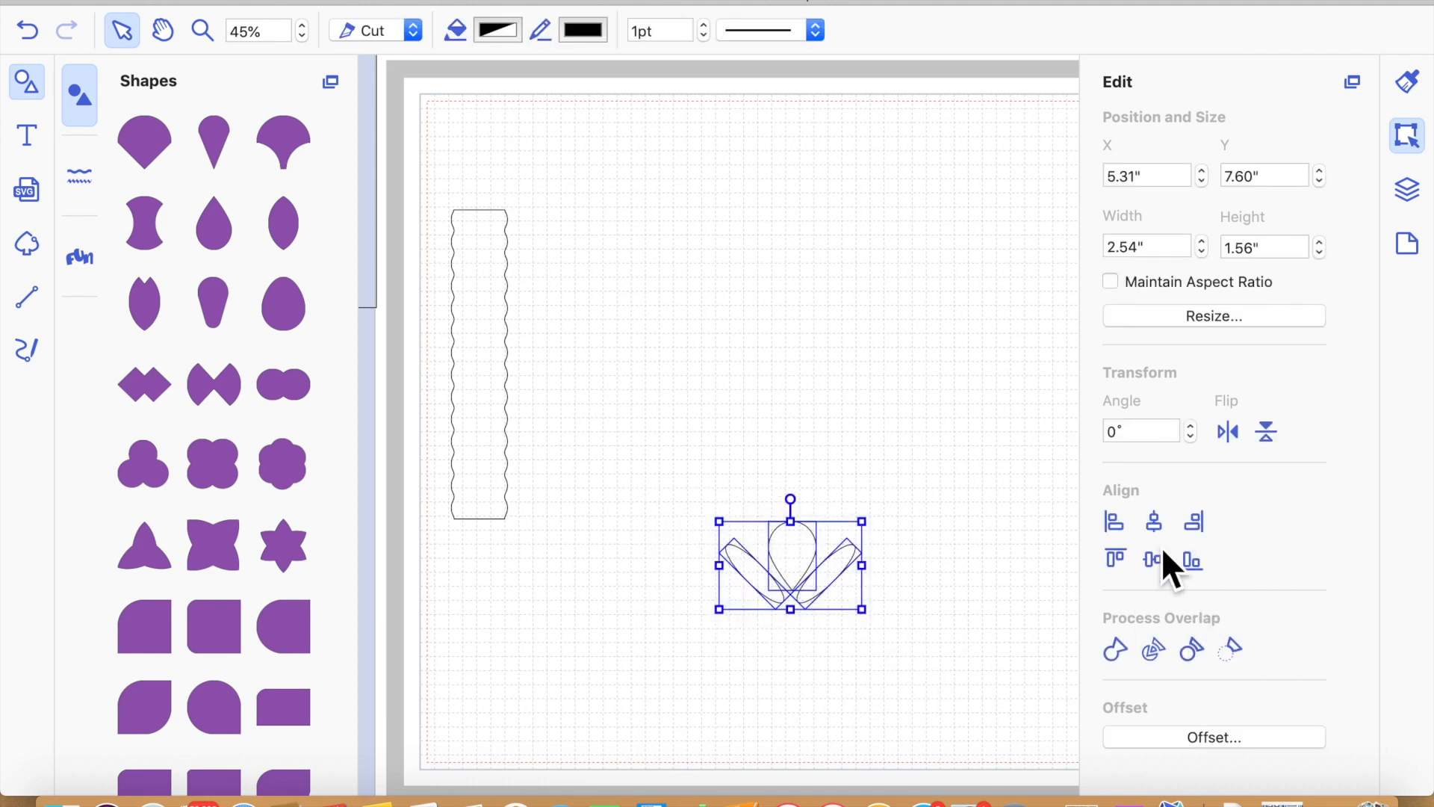
{"action": "left_click", "coordinate": [1154, 521]}
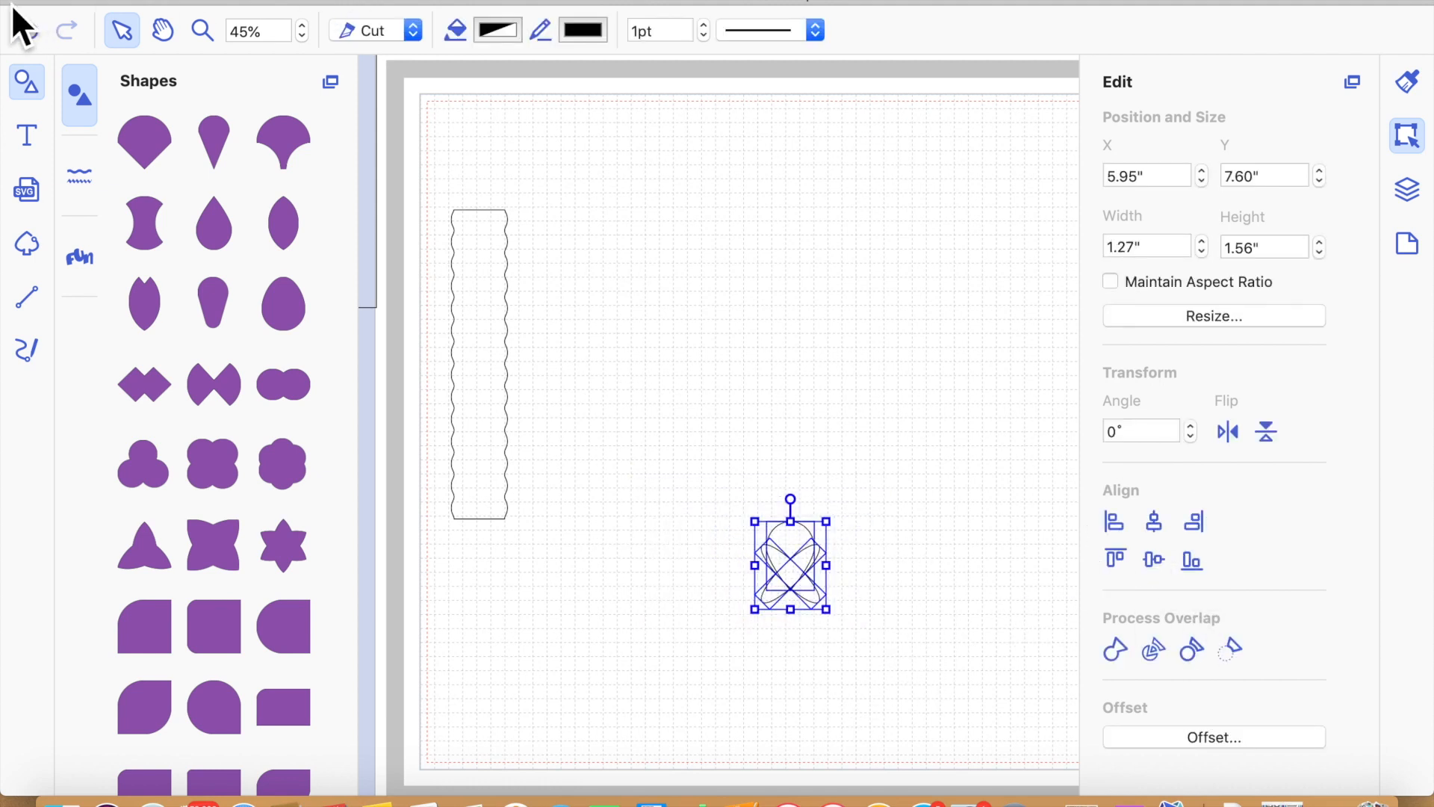
{"action": "left_click", "coordinate": [28, 30]}
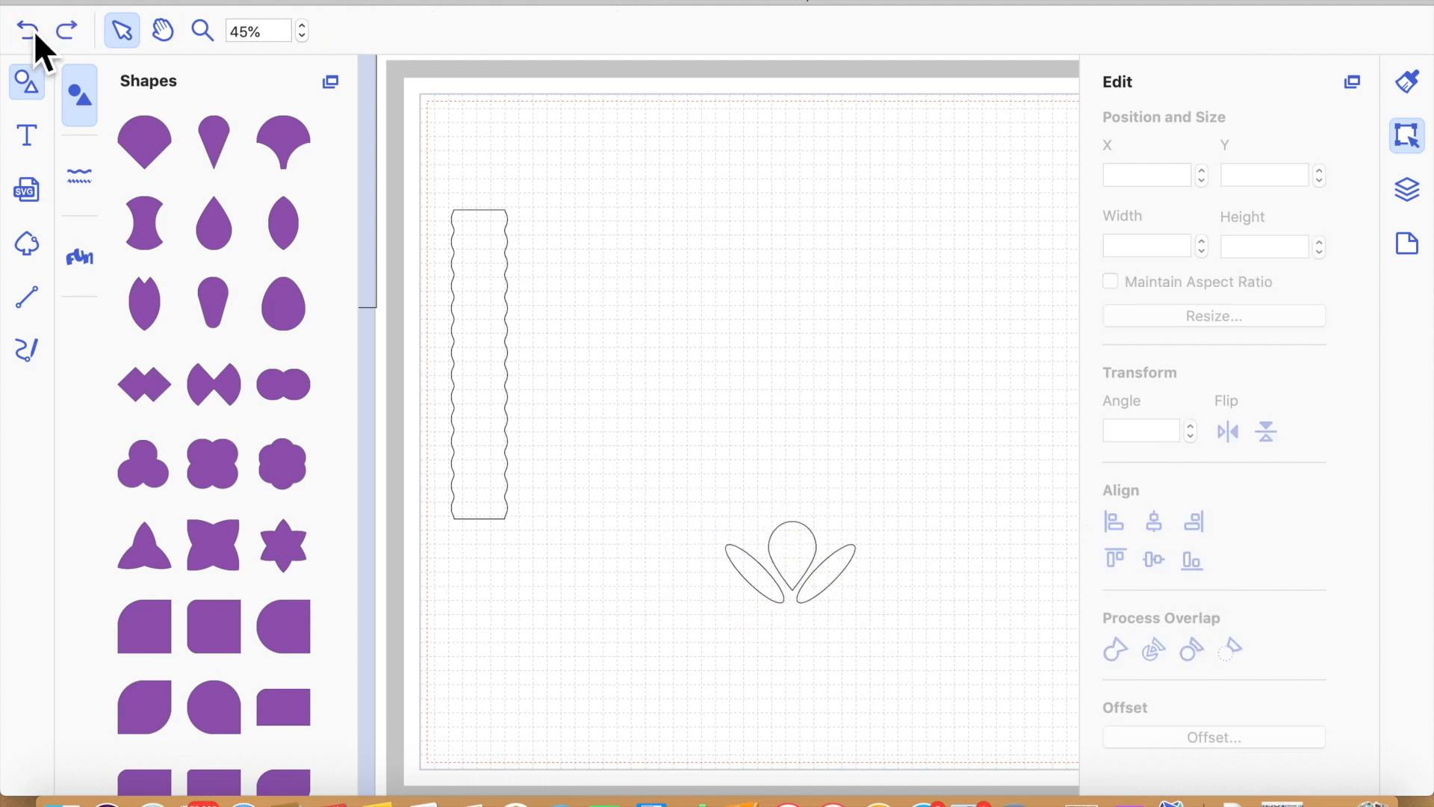
Group the two angled ellipses and center the teardrop horizontally between them
{"action": "left_click", "coordinate": [835, 601]}
{"action": "left_click", "coordinate": [765, 596], "text": "shift"}
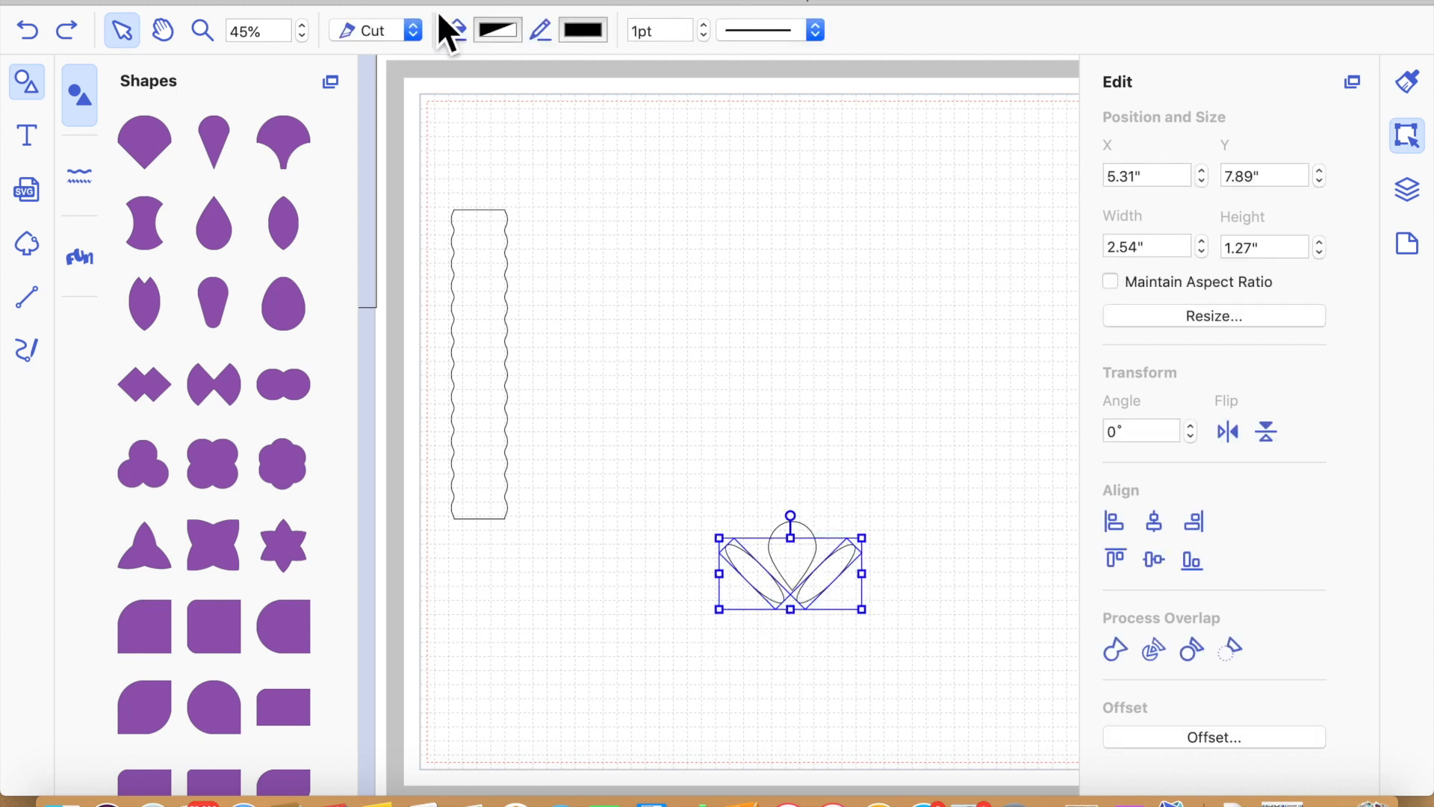
{"action": "left_click", "coordinate": [412, 2]}
{"action": "left_click", "coordinate": [460, 150]}
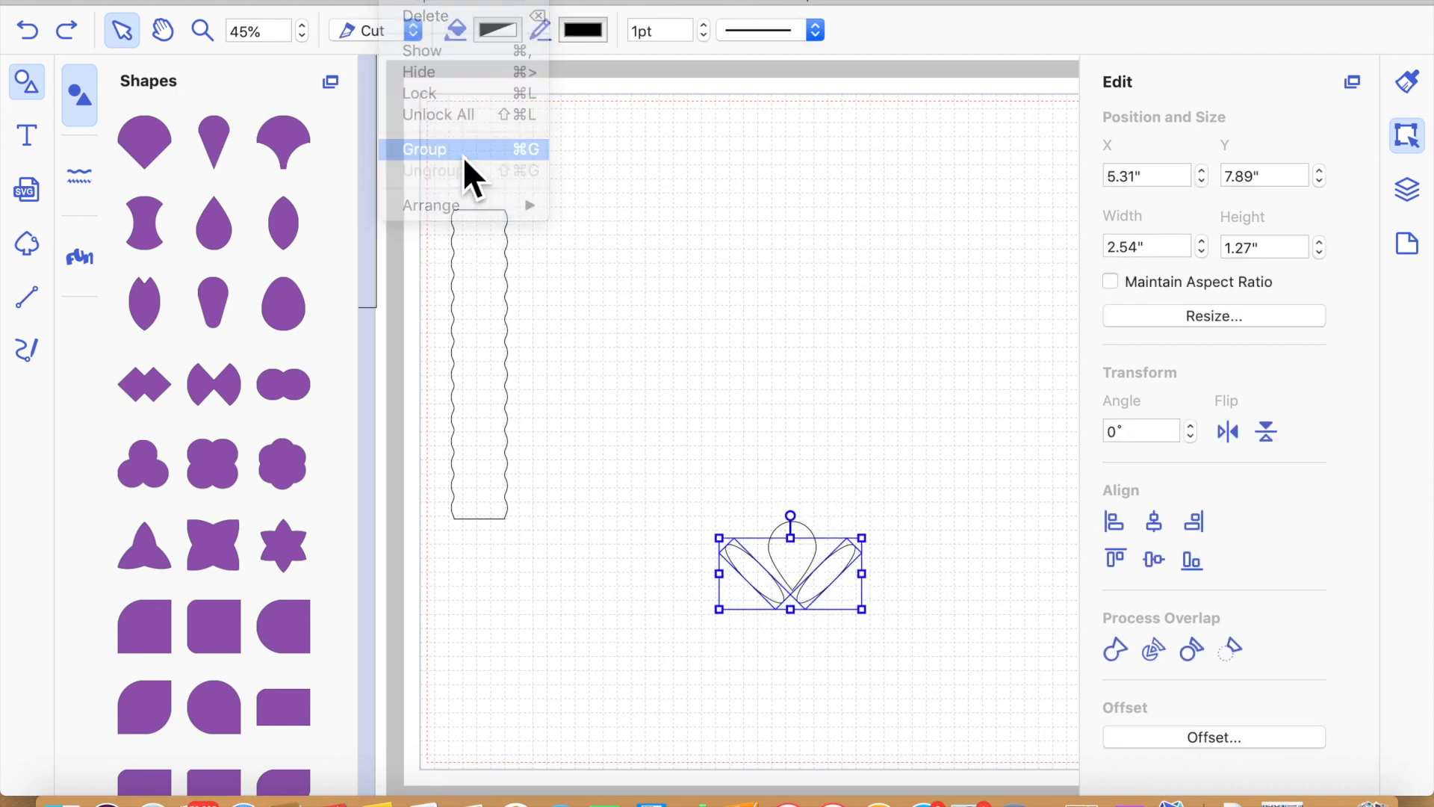
{"action": "left_click_drag", "start_coordinate": [715, 475], "coordinate": [899, 630]}
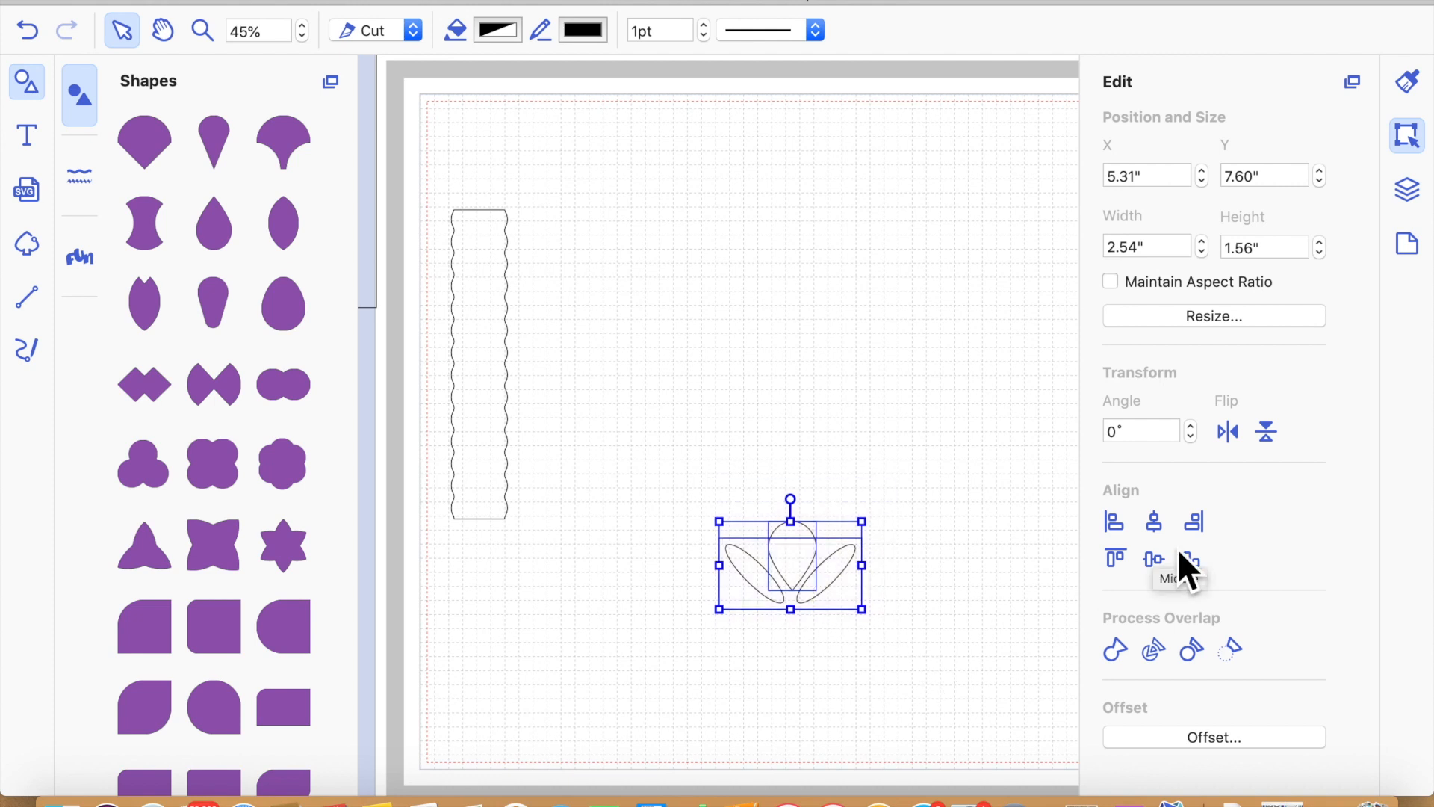
{"action": "left_click", "coordinate": [945, 584]}
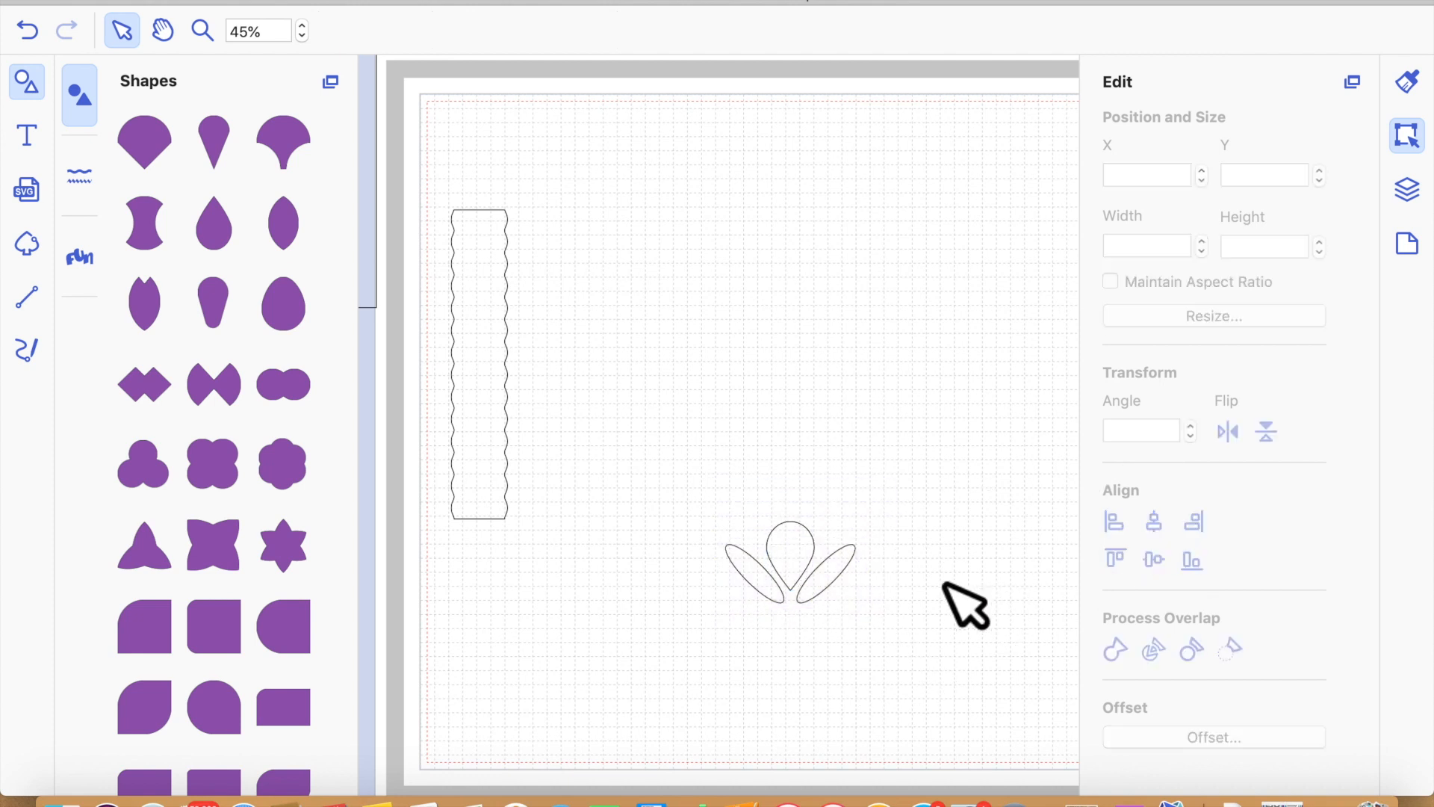
Make the teardrop taller and narrower and re-center it horizontally on the ellipse group
{"action": "left_click", "coordinate": [821, 577]}
{"action": "mouse_move", "coordinate": [815, 546]}
{"action": "left_mouse_down"}
{"action": "mouse_move", "coordinate": [811, 528]}
{"action": "mouse_move", "coordinate": [799, 546]}
{"action": "left_mouse_up"}
{"action": "left_click_drag", "start_coordinate": [718, 452], "coordinate": [910, 655]}
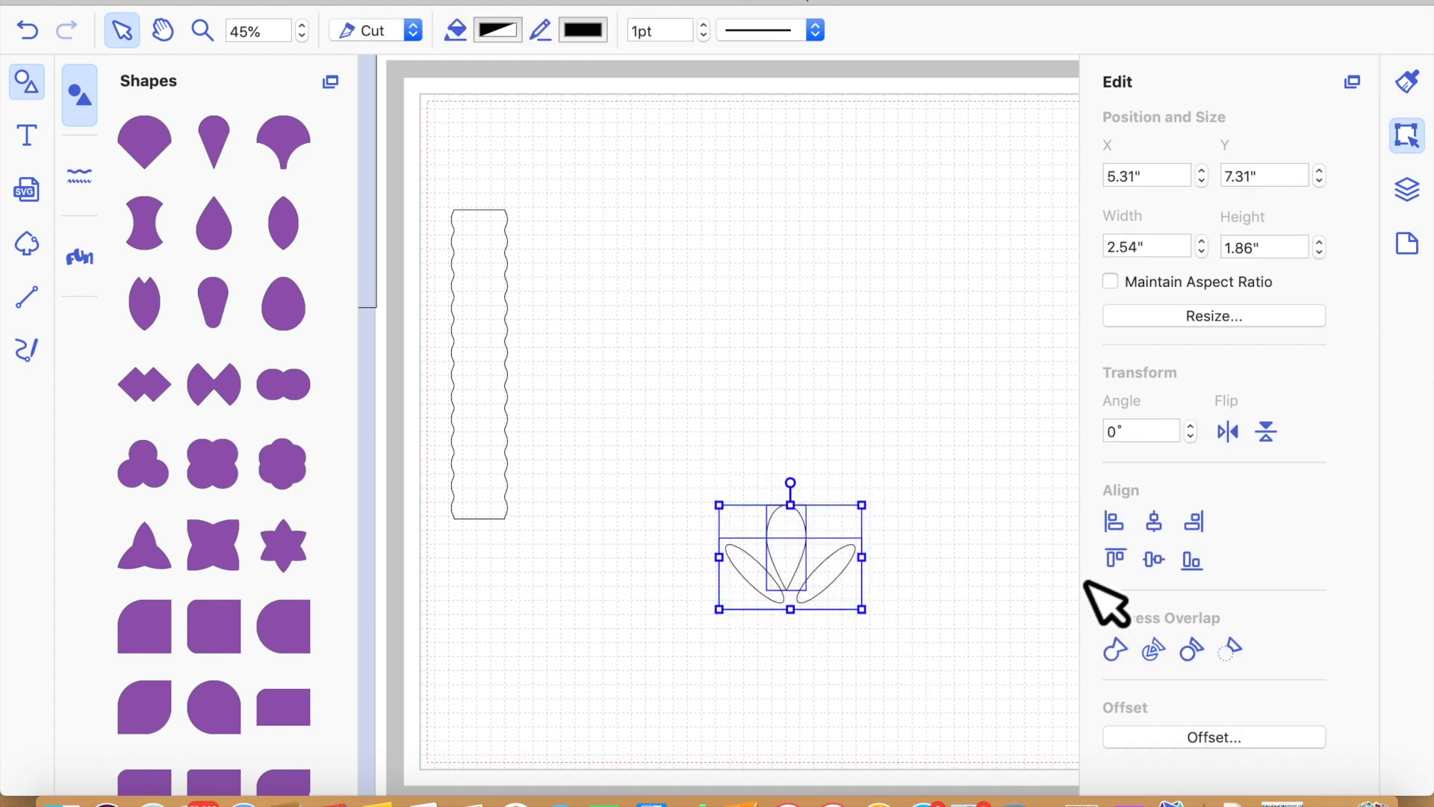
{"action": "left_click", "coordinate": [983, 664]}
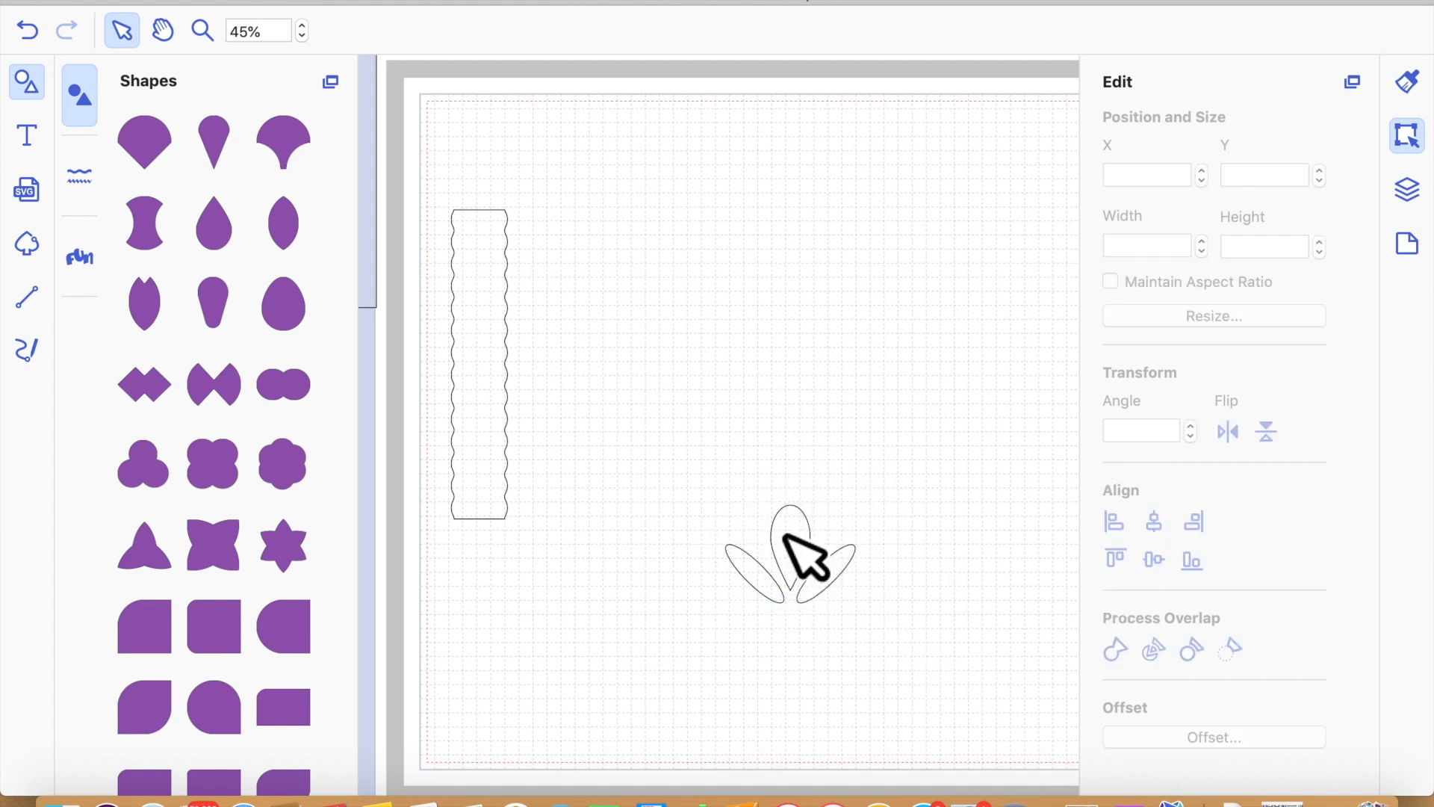
Group the teardrop and the ellipses into a single motif
{"action": "left_click_drag", "start_coordinate": [683, 447], "coordinate": [928, 662]}
{"action": "left_click", "coordinate": [410, 1]}
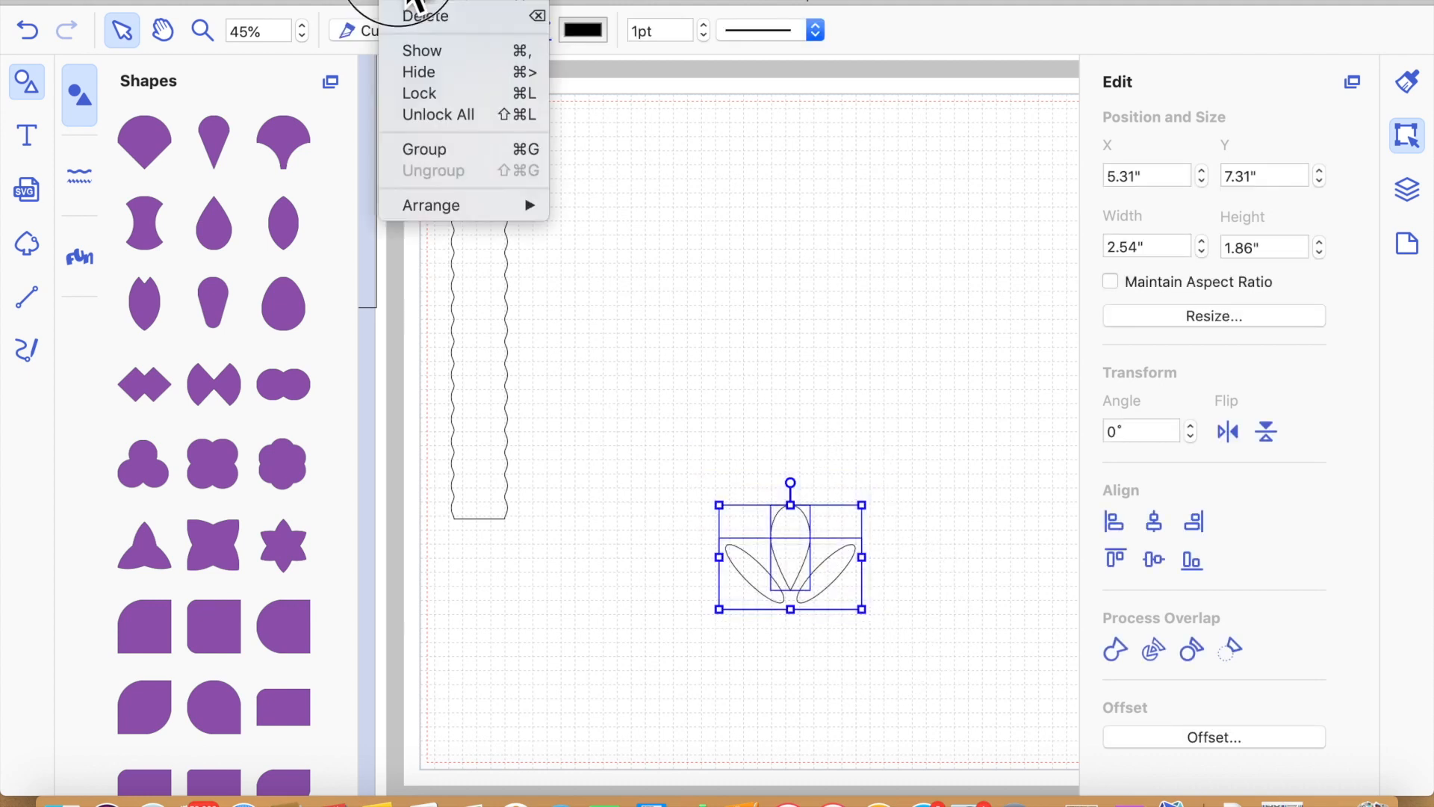
{"action": "left_click", "coordinate": [437, 149]}
{"action": "left_click", "coordinate": [861, 671]}
Scale the grouped motif down to about 0.81 inches wide and 0.61 inches high, bringing the scalloped strip closer to it
{"action": "left_click", "coordinate": [804, 570]}
{"action": "left_click_drag", "start_coordinate": [743, 529], "coordinate": [823, 566]}
{"action": "mouse_move", "coordinate": [484, 399]}
{"action": "left_mouse_down"}
{"action": "mouse_move", "coordinate": [607, 406]}
{"action": "mouse_move", "coordinate": [823, 467]}
{"action": "mouse_move", "coordinate": [852, 503]}
{"action": "mouse_move", "coordinate": [677, 483]}
{"action": "left_mouse_up"}
{"action": "left_click", "coordinate": [856, 606]}
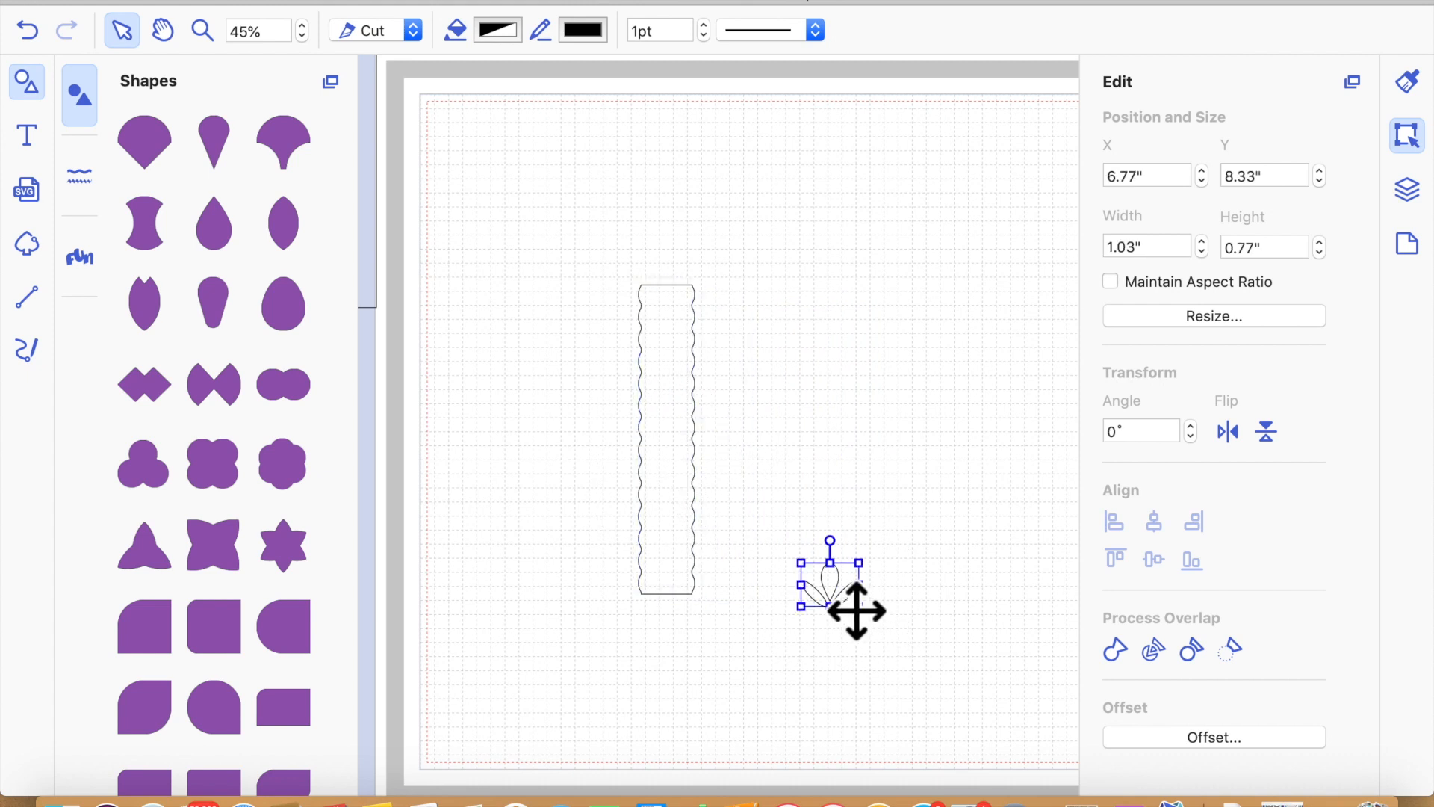
{"action": "left_click_drag", "start_coordinate": [825, 587], "coordinate": [840, 595]}
Try the scalloped strip over the small motif to check the fit, and move the strip aside again
{"action": "left_click_drag", "start_coordinate": [687, 518], "coordinate": [864, 539]}
{"action": "left_click", "coordinate": [814, 601]}
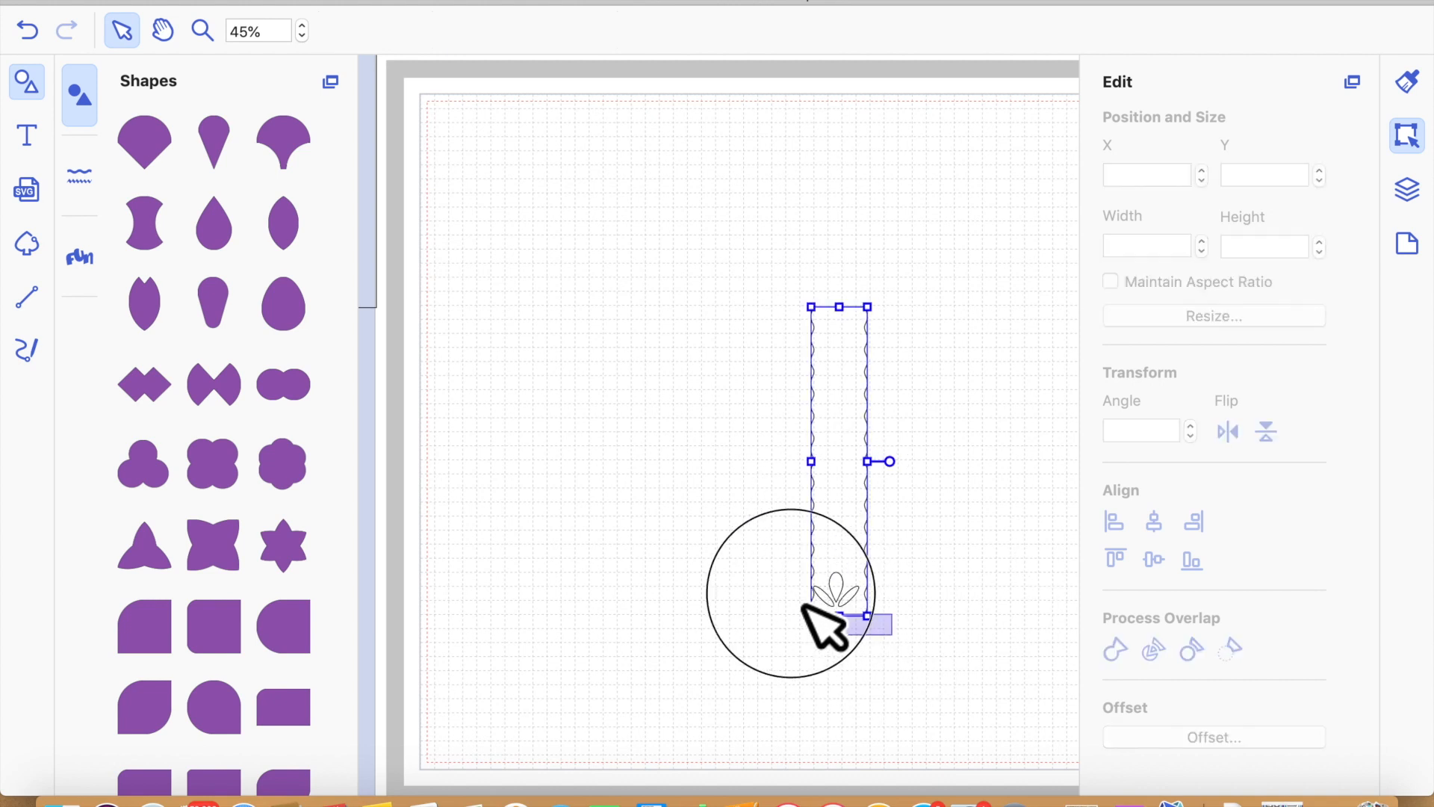
{"action": "left_click", "coordinate": [1162, 527]}
{"action": "left_click", "coordinate": [1016, 629]}
{"action": "left_click_drag", "start_coordinate": [886, 536], "coordinate": [705, 510]}
Duplicate the small motif repeatedly to get enough copies to fill the scalloped strip
{"action": "left_click_drag", "start_coordinate": [849, 623], "coordinate": [852, 618]}
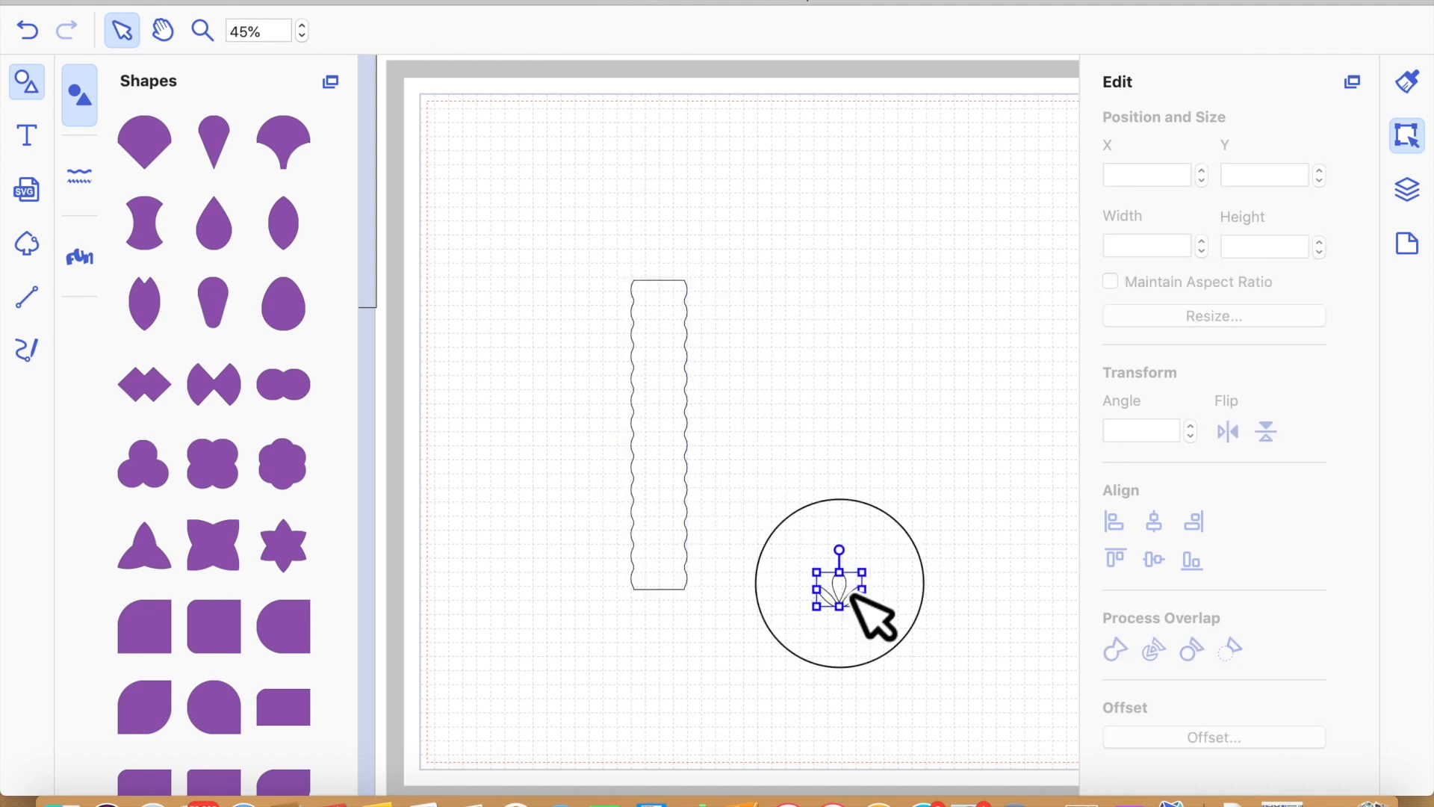
{"action": "key", "text": "super+d"}
{"action": "key", "text": "super+d"}
{"action": "key", "text": "super+d"}
{"action": "key", "text": "super+d"}
{"action": "key", "text": "super+d"}
{"action": "key", "text": "super+d"}
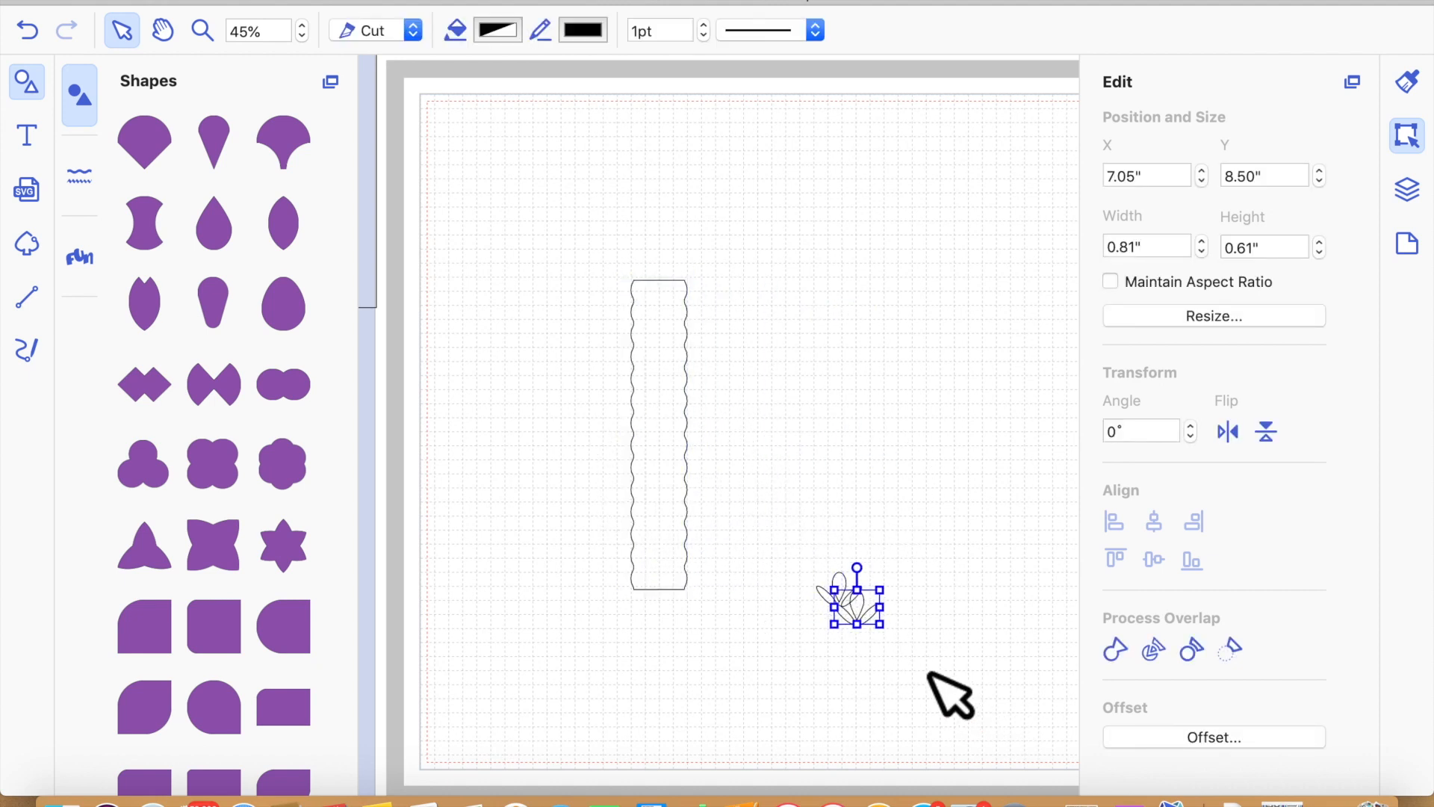
{"action": "key", "text": "super+d"}
{"action": "key", "text": "super+d"}
{"action": "key", "text": "super+d"}
{"action": "key", "text": "super+d"}
{"action": "key", "text": "super+d"}
{"action": "key", "text": "super+d"}
{"action": "key", "text": "super+d"}
{"action": "key", "text": "super+d"}
{"action": "key", "text": "super+d"}
{"action": "key", "text": "super+d"}
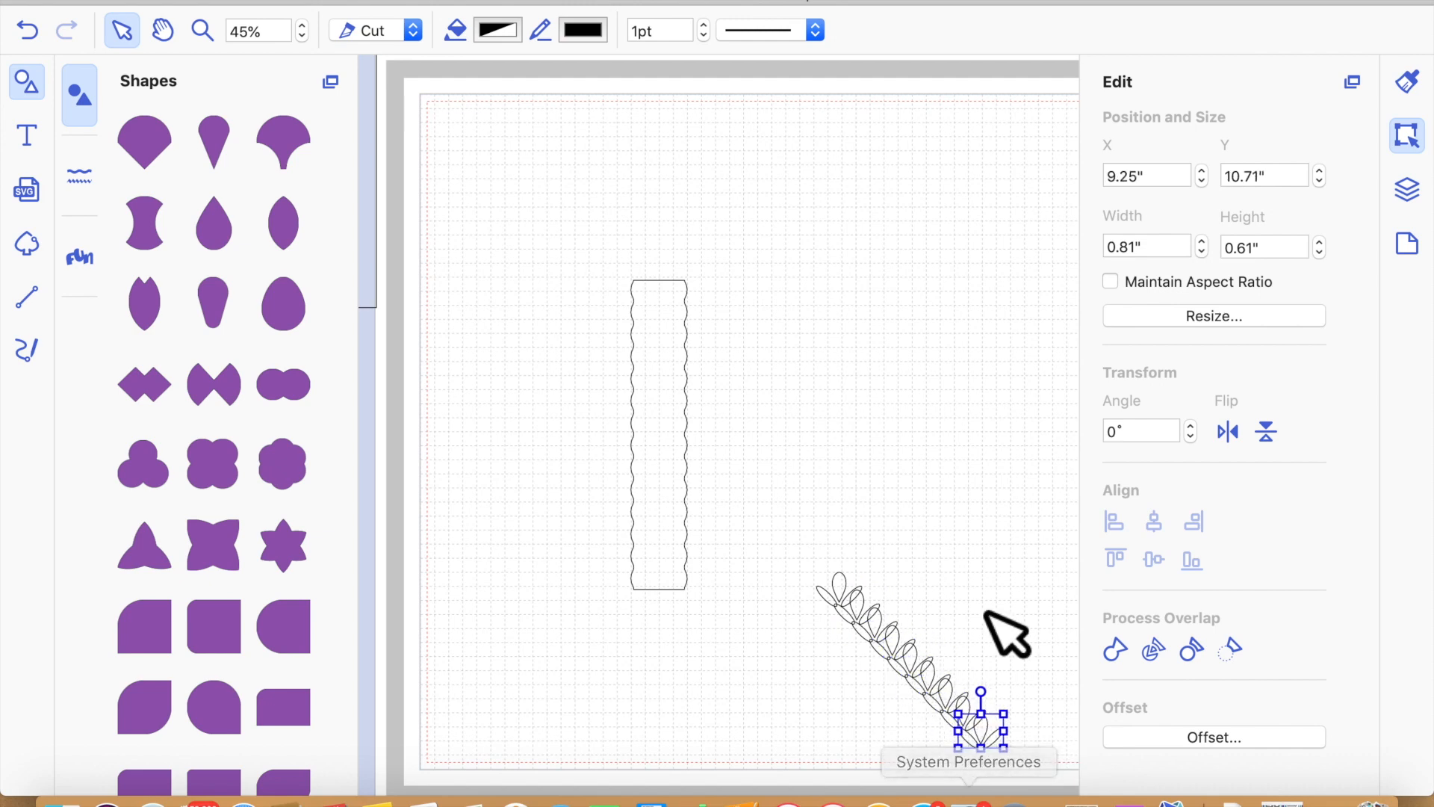
{"action": "scroll", "coordinate": [833, 569], "scroll_direction": "down", "scroll_amount": 4}
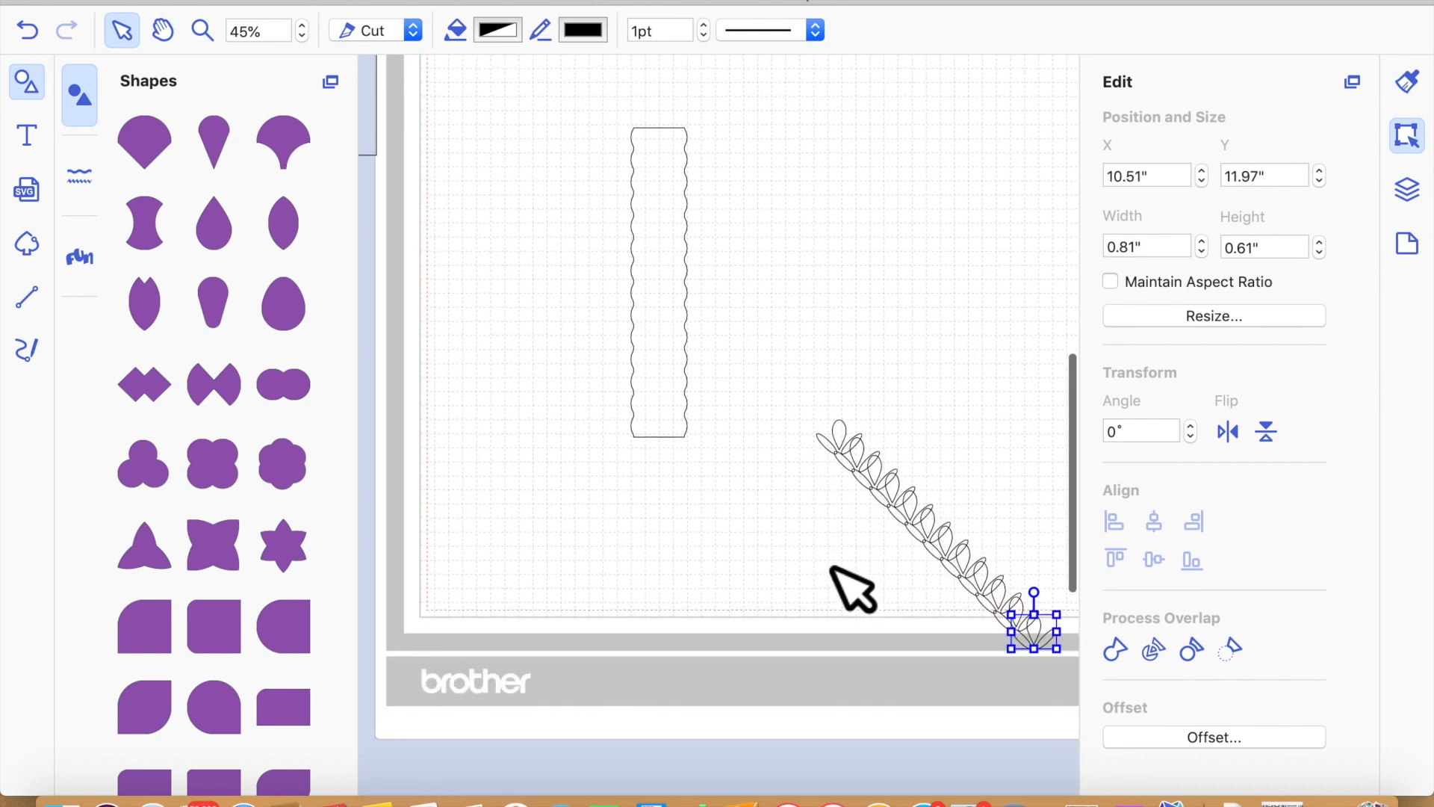
Stack all the motif copies exactly on top of each other by aligning them to center and middle
{"action": "left_click_drag", "start_coordinate": [786, 396], "coordinate": [1076, 711]}
{"action": "left_click", "coordinate": [1153, 521]}
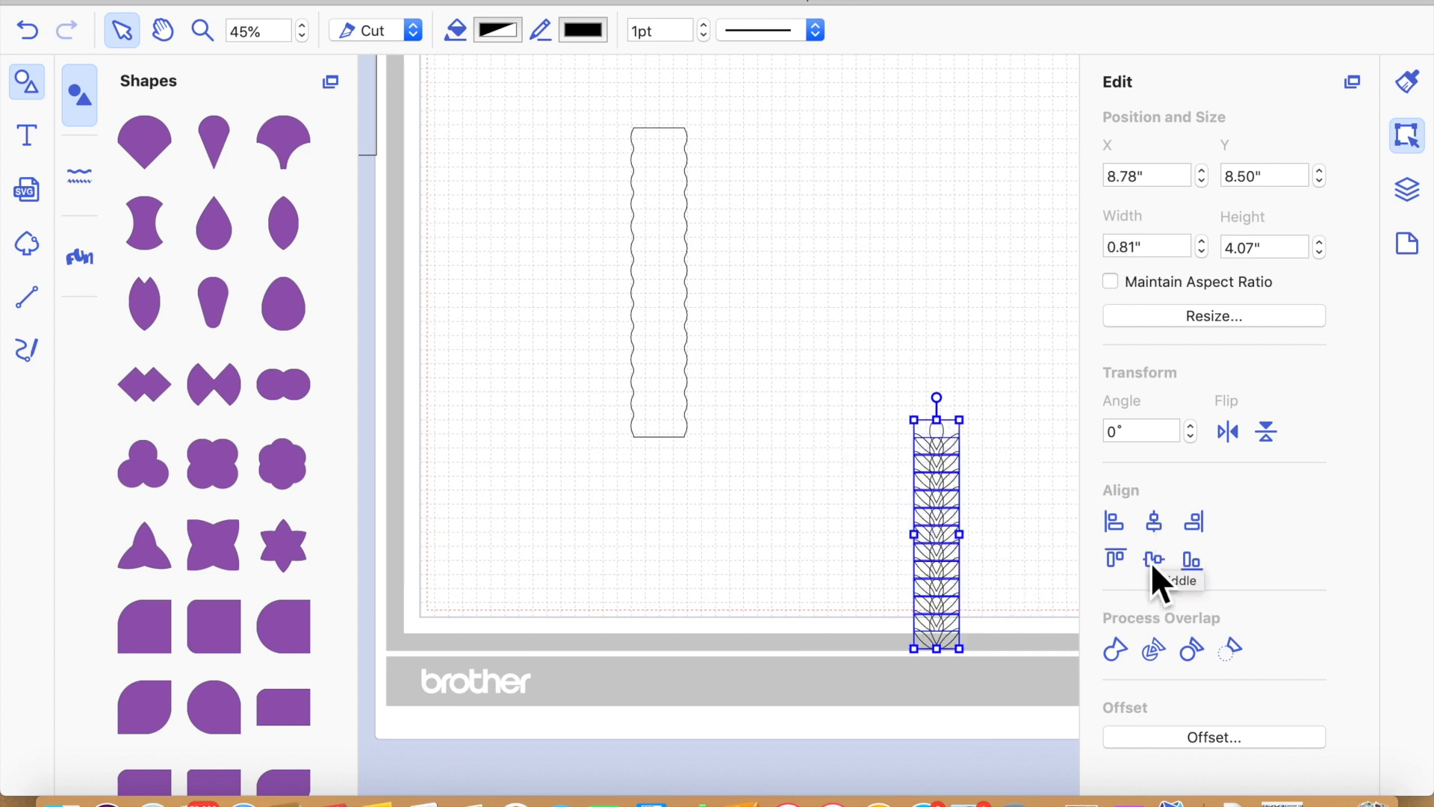
{"action": "left_click", "coordinate": [1156, 558]}
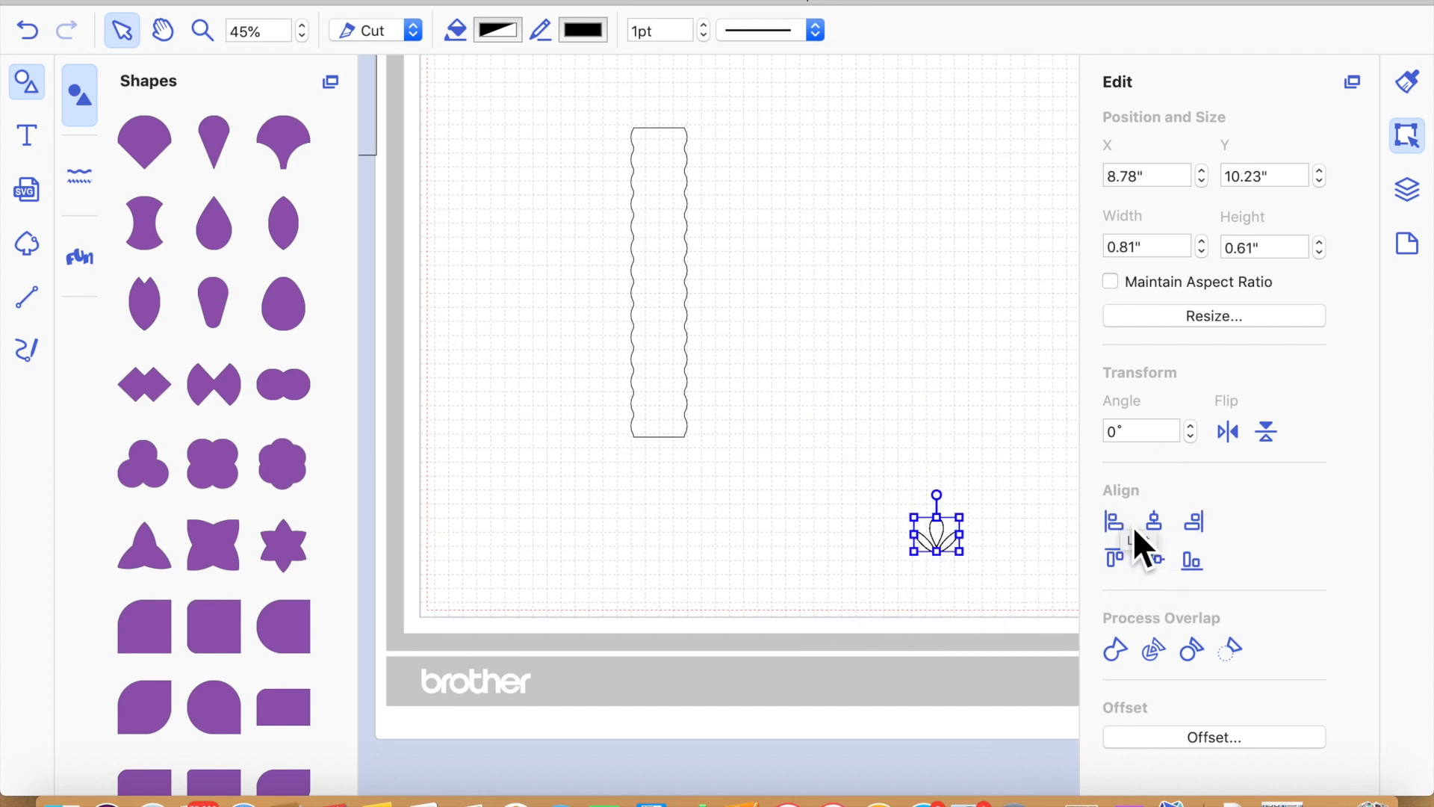
Place the scalloped strip around the motif stack with the stack at its lower end, and center them horizontally
{"action": "mouse_move", "coordinate": [683, 295]}
{"action": "left_mouse_down"}
{"action": "mouse_move", "coordinate": [1012, 503]}
{"action": "mouse_move", "coordinate": [981, 478]}
{"action": "mouse_move", "coordinate": [965, 415]}
{"action": "left_mouse_up"}
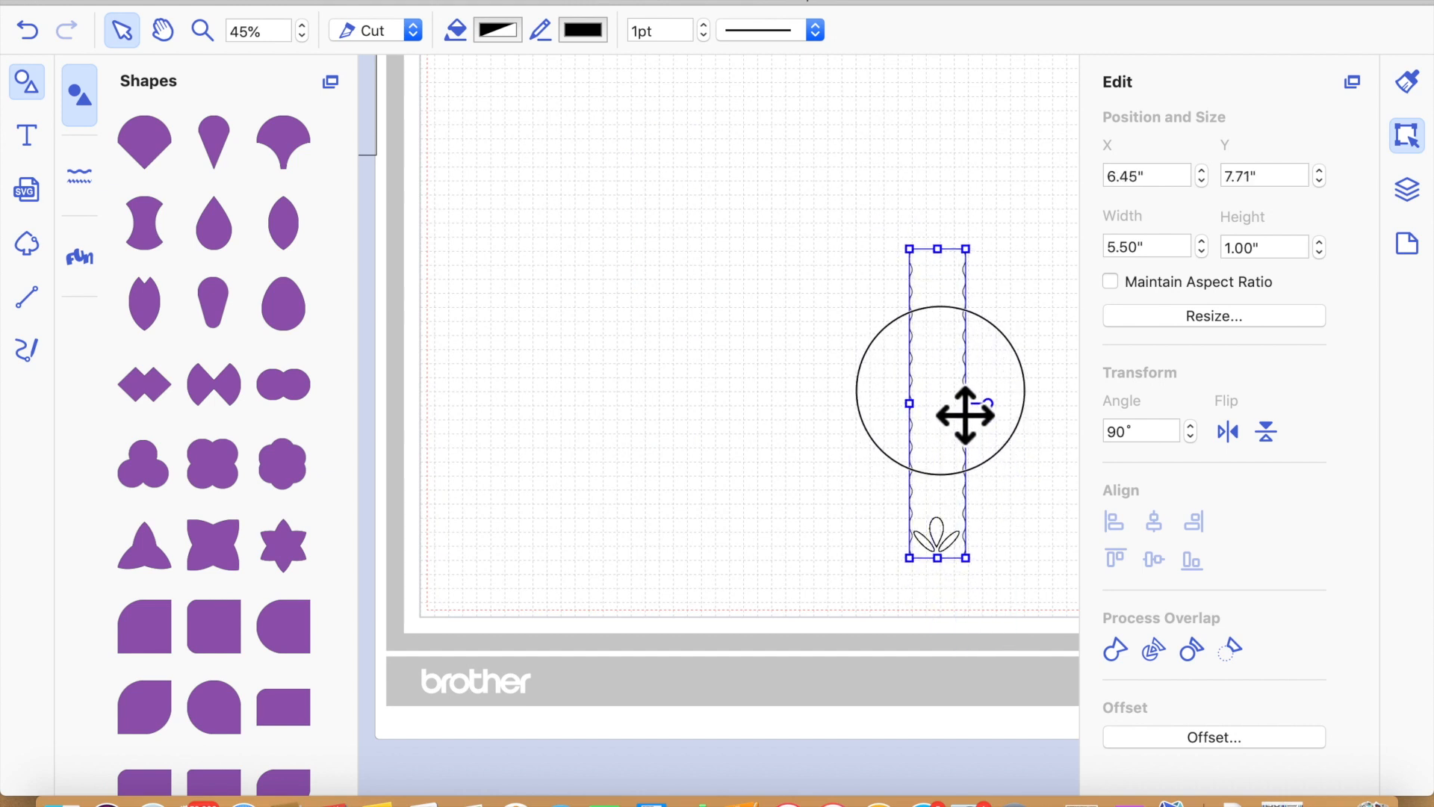
{"action": "left_click", "coordinate": [968, 573]}
{"action": "left_click_drag", "start_coordinate": [1024, 583], "coordinate": [893, 502]}
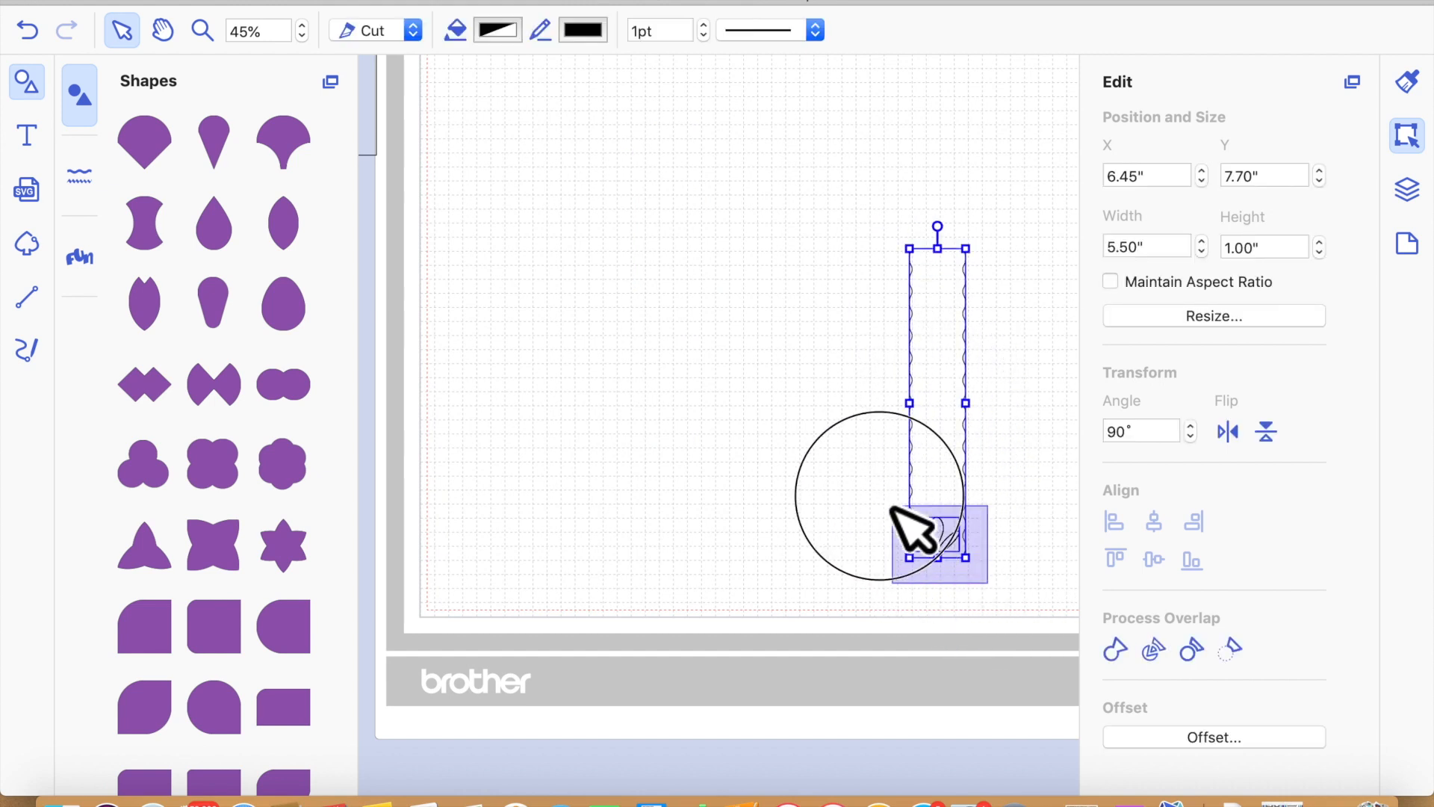
{"action": "left_click", "coordinate": [1153, 521]}
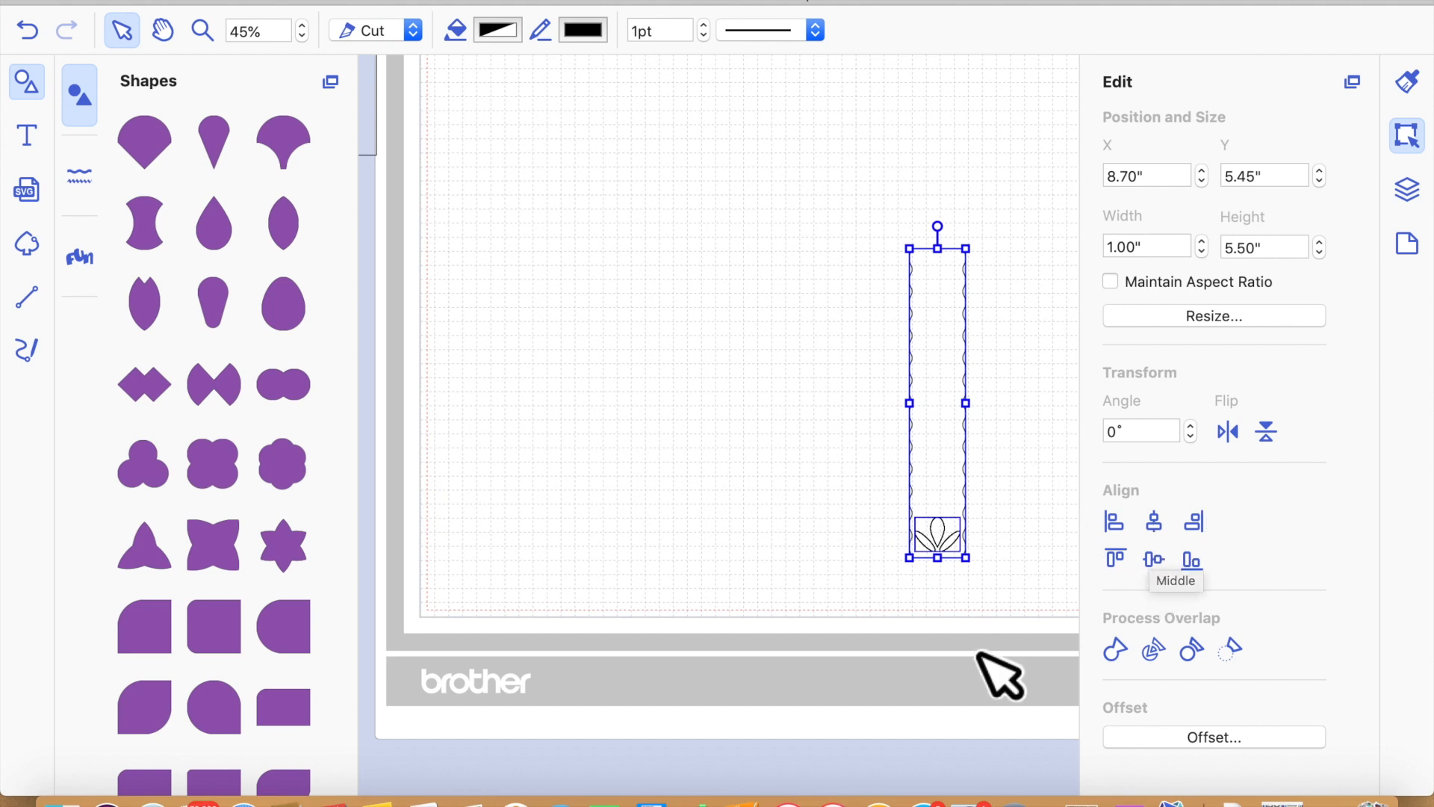
{"action": "left_click", "coordinate": [979, 599]}
{"action": "left_click", "coordinate": [966, 566]}
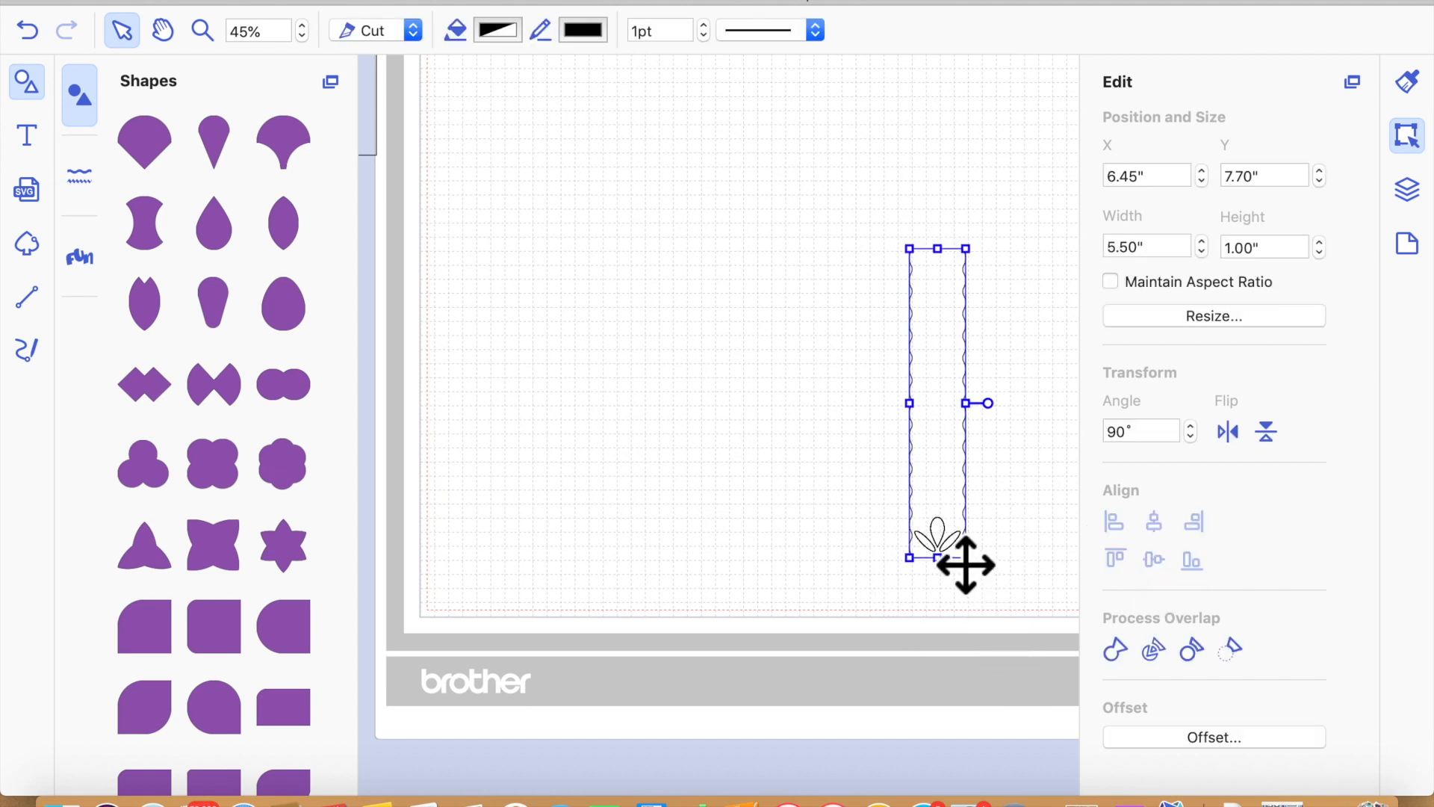
{"action": "left_click", "coordinate": [1030, 562]}
With Snap to Grid enabled, move one motif from the stack straight up to the strip's upper end
{"action": "left_click", "coordinate": [961, 555]}
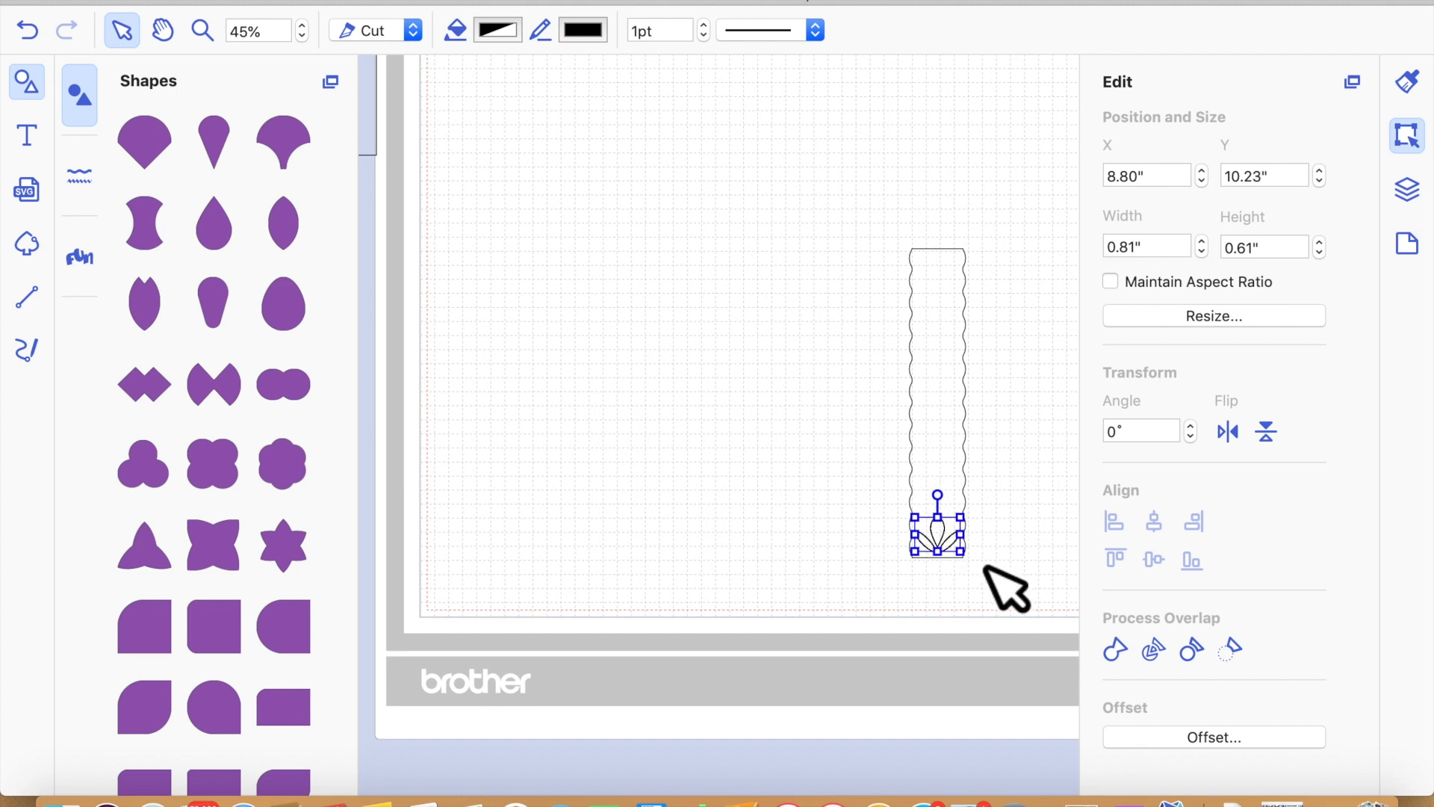
{"action": "left_click", "coordinate": [1416, 243]}
{"action": "left_click", "coordinate": [1198, 482]}
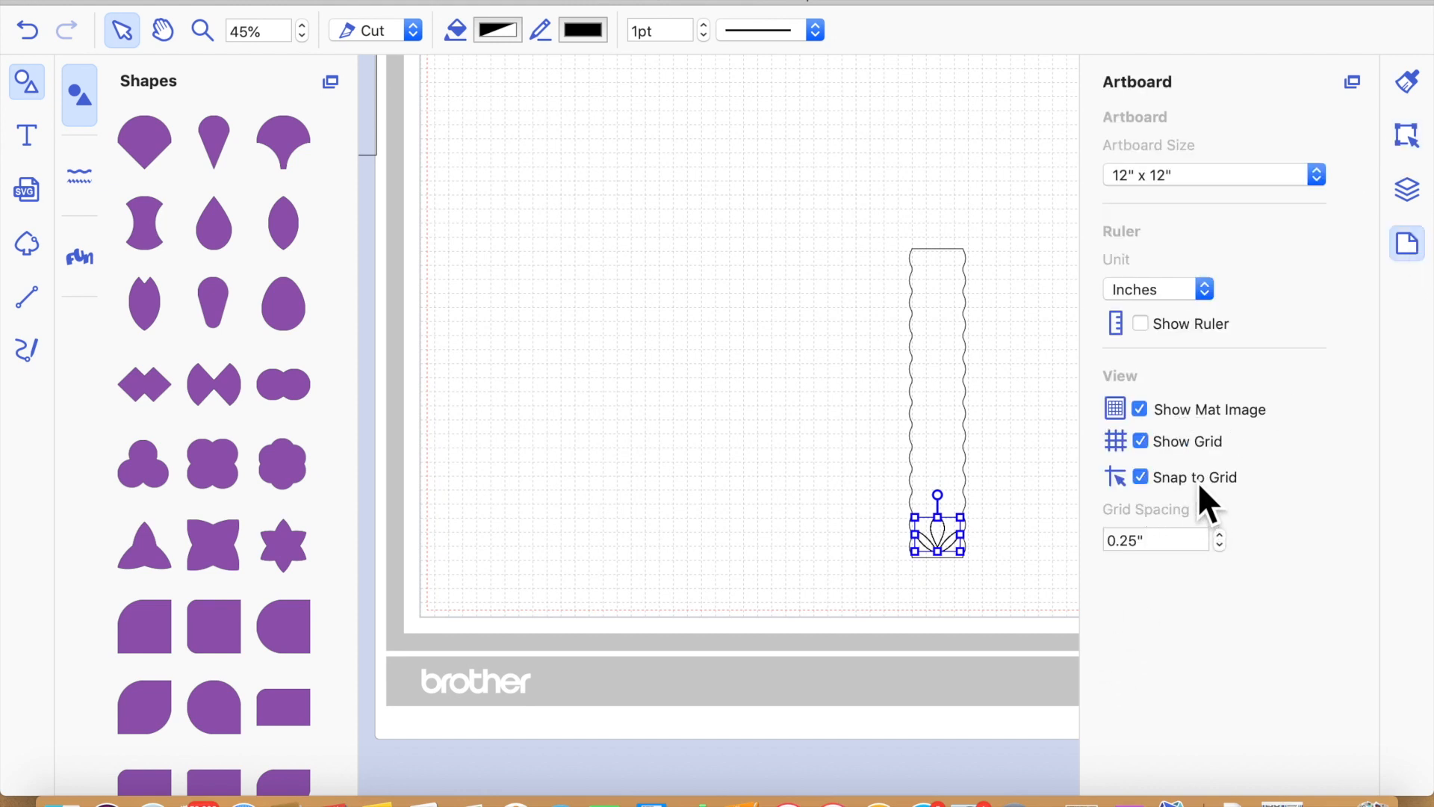
{"action": "key", "text": "Up"}
{"action": "key", "text": "Up"}
{"action": "key", "text": "Up"}
{"action": "key", "text": "Up"}
{"action": "key", "text": "Up"}
{"action": "key", "text": "Up"}
{"action": "key", "text": "Up"}
{"action": "key", "text": "Up"}
{"action": "key", "text": "Up"}
{"action": "key", "text": "Up"}
{"action": "key", "text": "Up"}
{"action": "key", "text": "Up"}
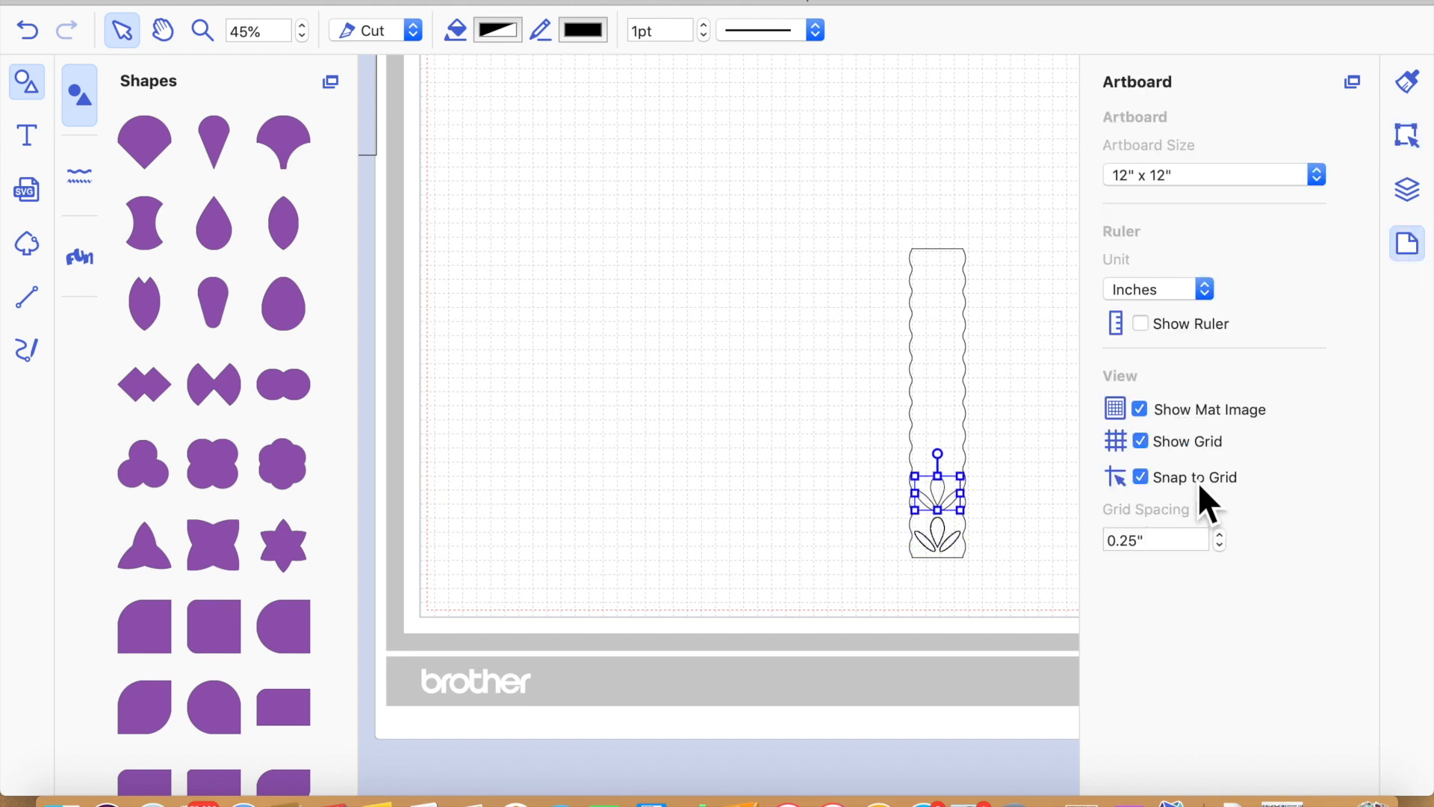
{"action": "key", "text": "Up"}
{"action": "key", "text": "Up"}
{"action": "key", "text": "Up"}
{"action": "key", "text": "Up"}
{"action": "key", "text": "Up"}
{"action": "key", "text": "Up"}
{"action": "key", "text": "Up"}
{"action": "key", "text": "Up"}
{"action": "key", "text": "Up"}
{"action": "key", "text": "Up"}
{"action": "key", "text": "Up"}
{"action": "key", "text": "Up"}
{"action": "key", "text": "Up"}
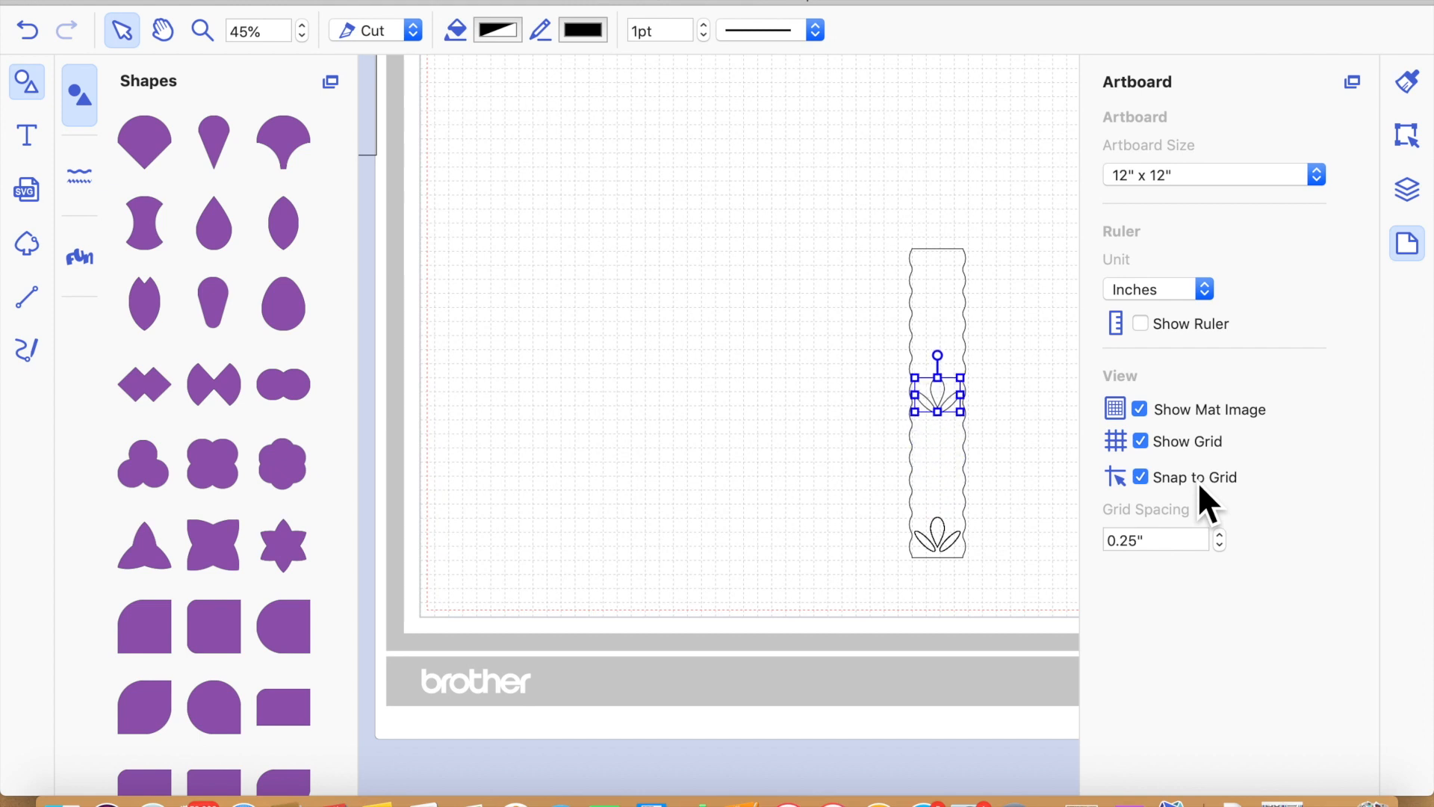
{"action": "key", "text": "Up"}
{"action": "key", "text": "Up"}
{"action": "key", "text": "Up"}
{"action": "key", "text": "Up"}
{"action": "key", "text": "Up"}
{"action": "key", "text": "Up"}
{"action": "key", "text": "Up"}
{"action": "key", "text": "Up"}
{"action": "key", "text": "Up"}
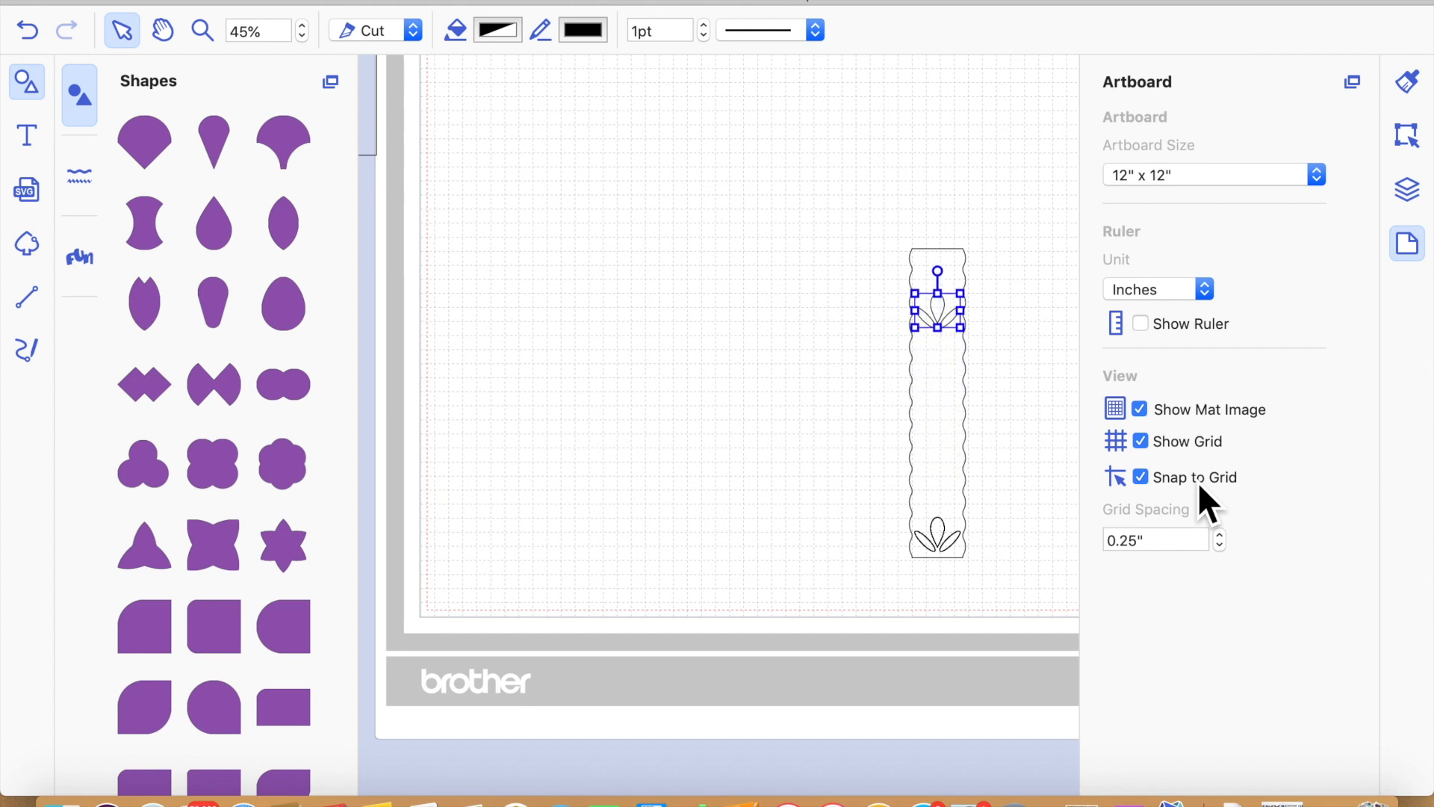
{"action": "key", "text": "Up"}
{"action": "key", "text": "Up"}
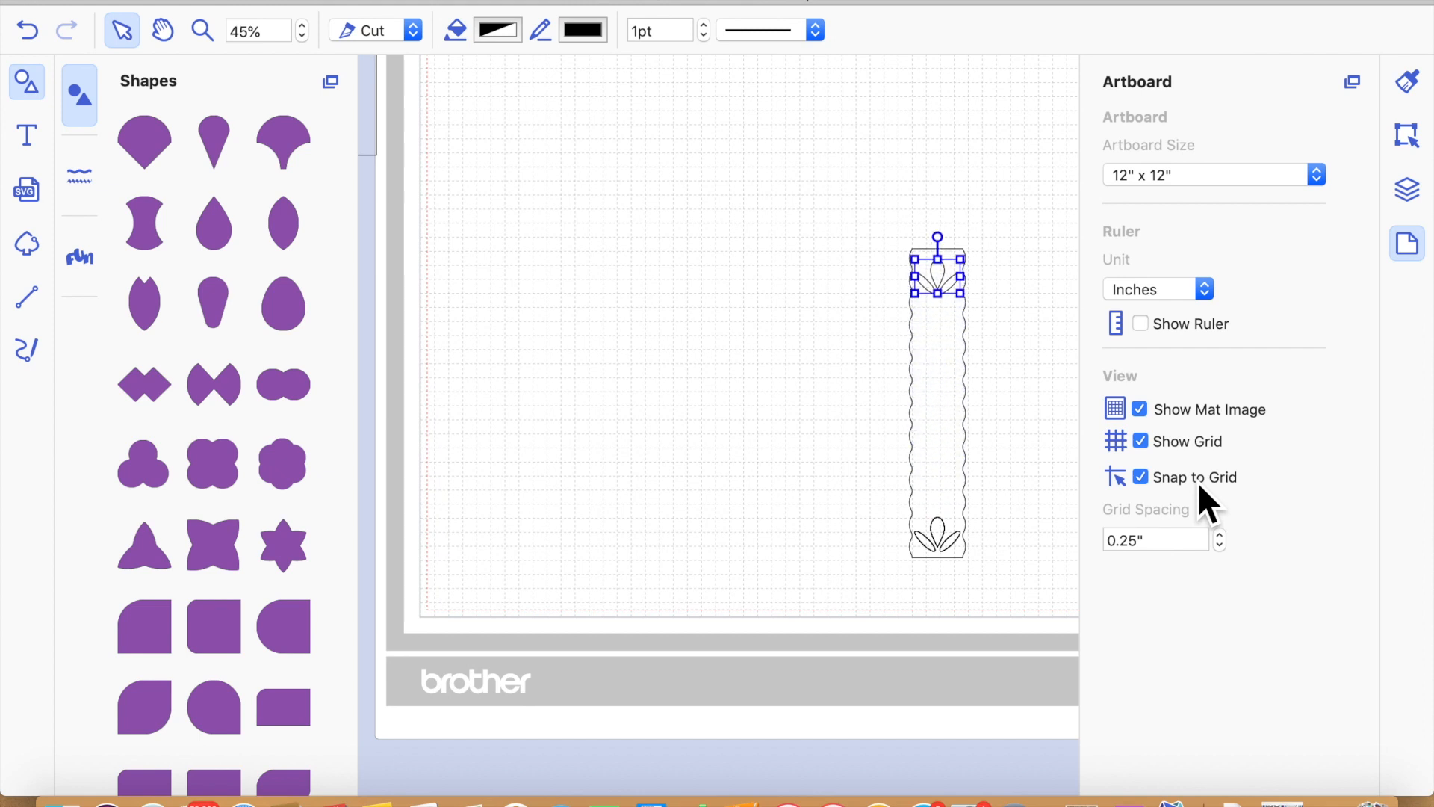
{"action": "left_click", "coordinate": [1001, 545]}
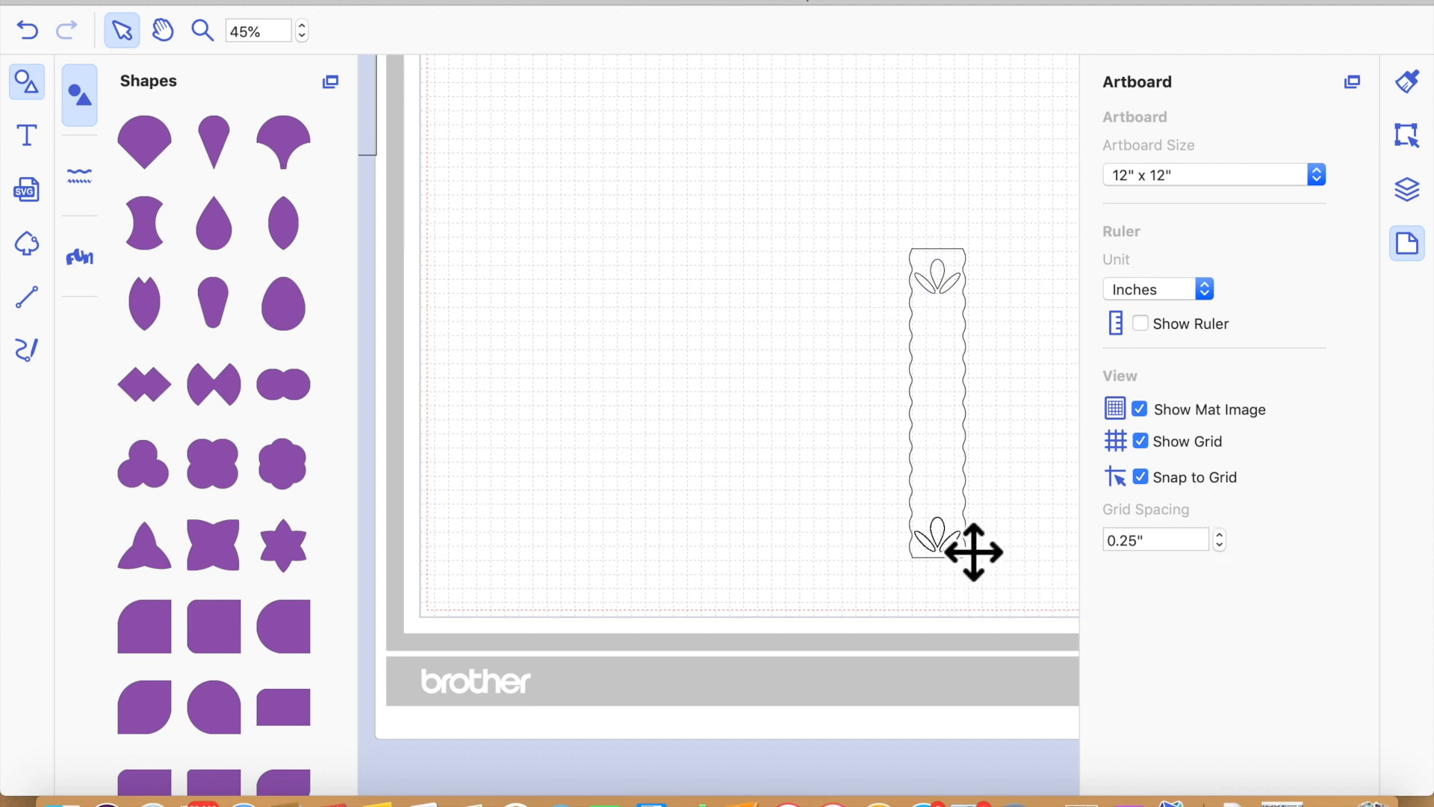
Move a second motif from the stack straight up to just below the uppermost one
{"action": "left_click", "coordinate": [965, 550]}
{"action": "key", "text": "Up"}
{"action": "key", "text": "Up"}
{"action": "key", "text": "Up"}
{"action": "key", "text": "Up"}
{"action": "key", "text": "Up"}
{"action": "key", "text": "Up"}
{"action": "key", "text": "Up"}
{"action": "key", "text": "Up"}
{"action": "key", "text": "Up"}
{"action": "key", "text": "Up"}
{"action": "key", "text": "Up"}
{"action": "key", "text": "Up"}
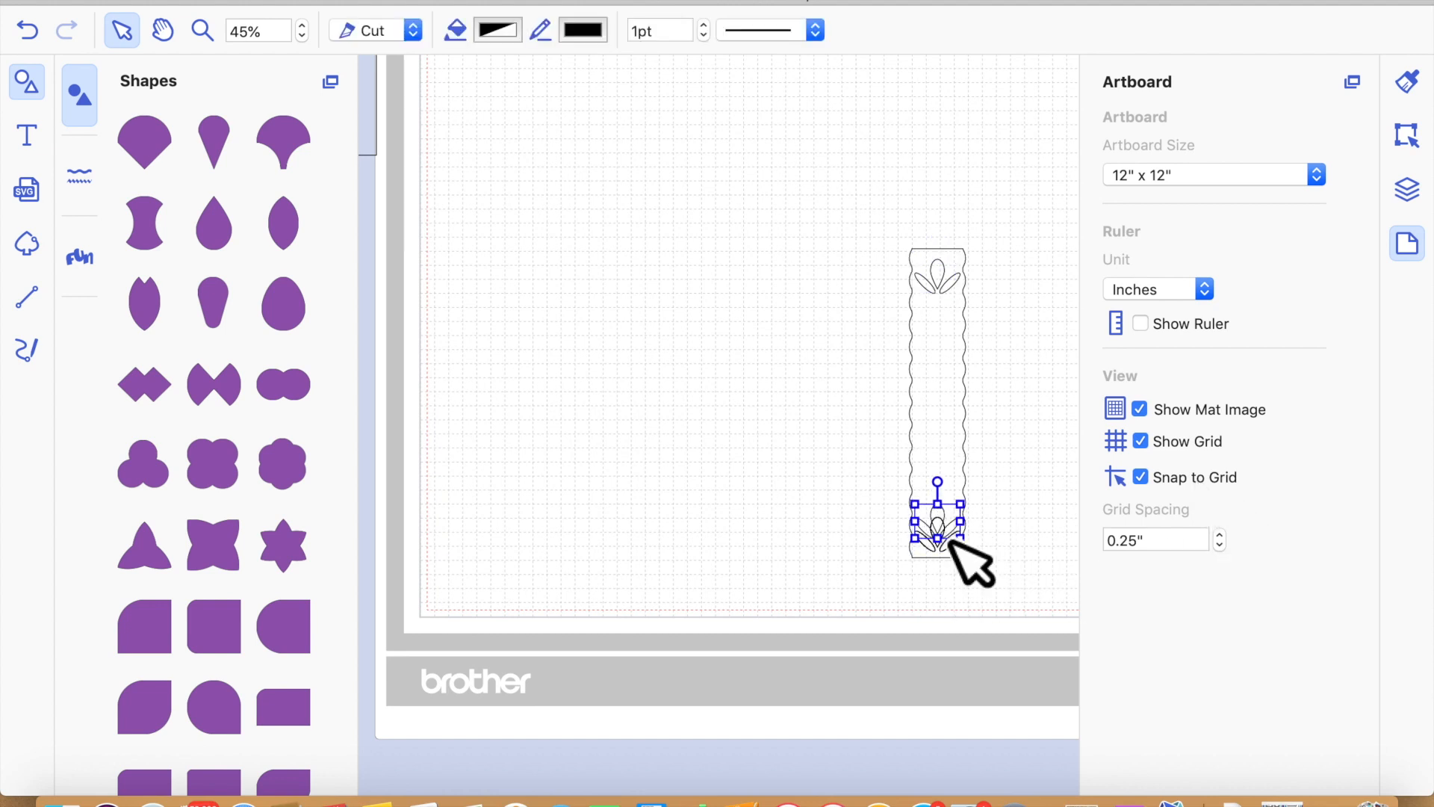
{"action": "key", "text": "Up"}
{"action": "key", "text": "Up"}
{"action": "key", "text": "Up"}
{"action": "key", "text": "Up"}
{"action": "key", "text": "Up"}
{"action": "key", "text": "Up"}
{"action": "key", "text": "Up"}
{"action": "key", "text": "Up"}
{"action": "key", "text": "Up"}
{"action": "key", "text": "Up"}
{"action": "key", "text": "Up"}
{"action": "key", "text": "Up"}
{"action": "left_click", "coordinate": [1009, 489]}
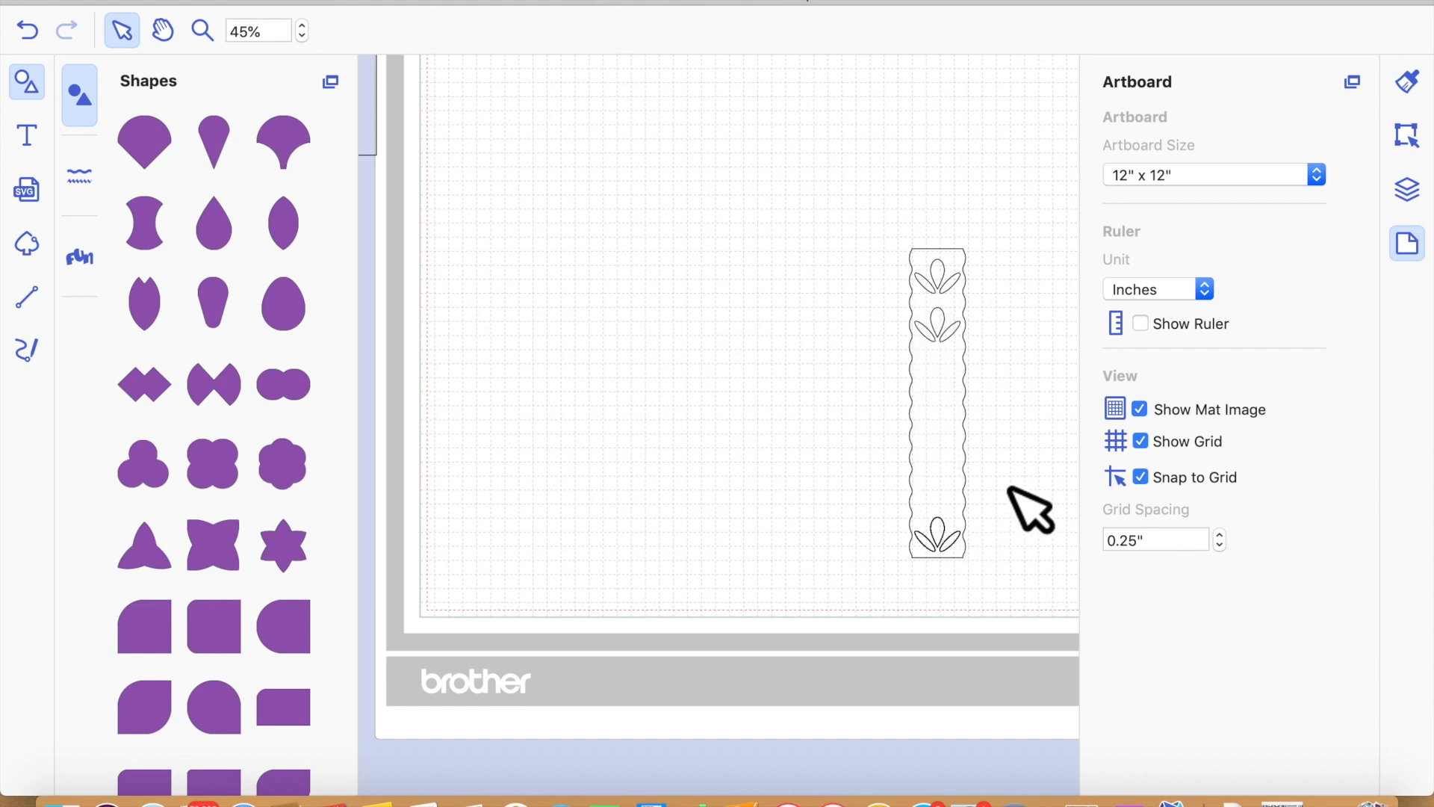
Move a third motif up below the second one, matching the spacing between the first two
{"action": "left_click", "coordinate": [961, 558]}
{"action": "key", "text": "Up"}
{"action": "key", "text": "Up"}
{"action": "key", "text": "Up"}
{"action": "key", "text": "Up"}
{"action": "key", "text": "Up"}
{"action": "key", "text": "Up"}
{"action": "key", "text": "Up"}
{"action": "key", "text": "Up"}
{"action": "key", "text": "Up"}
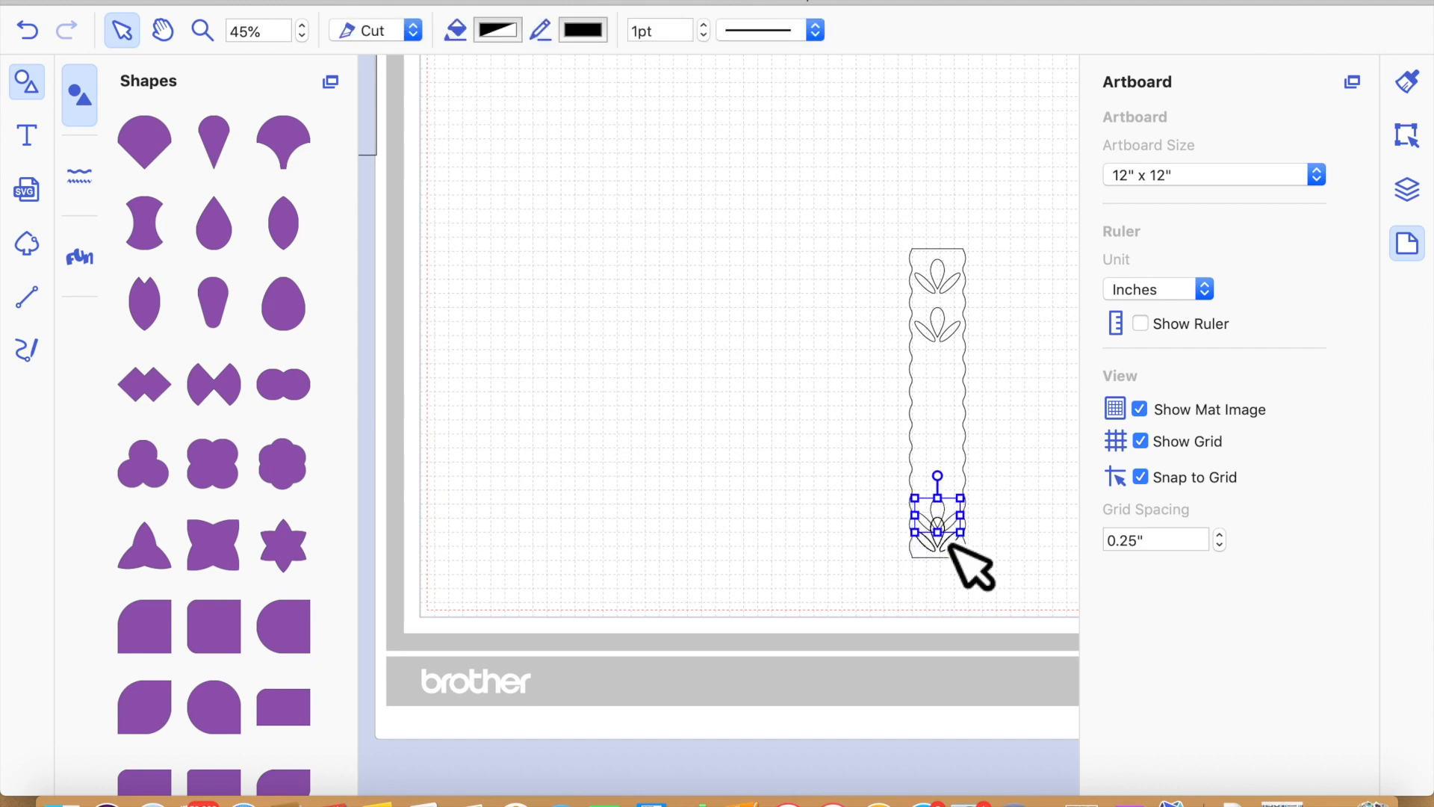
{"action": "key", "text": "Up"}
{"action": "key", "text": "Up"}
{"action": "key", "text": "Up"}
{"action": "key", "text": "Up"}
{"action": "key", "text": "Up"}
{"action": "key", "text": "Up"}
{"action": "key", "text": "Up"}
{"action": "key", "text": "Up"}
{"action": "key", "text": "Up"}
{"action": "key", "text": "Up"}
{"action": "key", "text": "Up"}
{"action": "key", "text": "Up"}
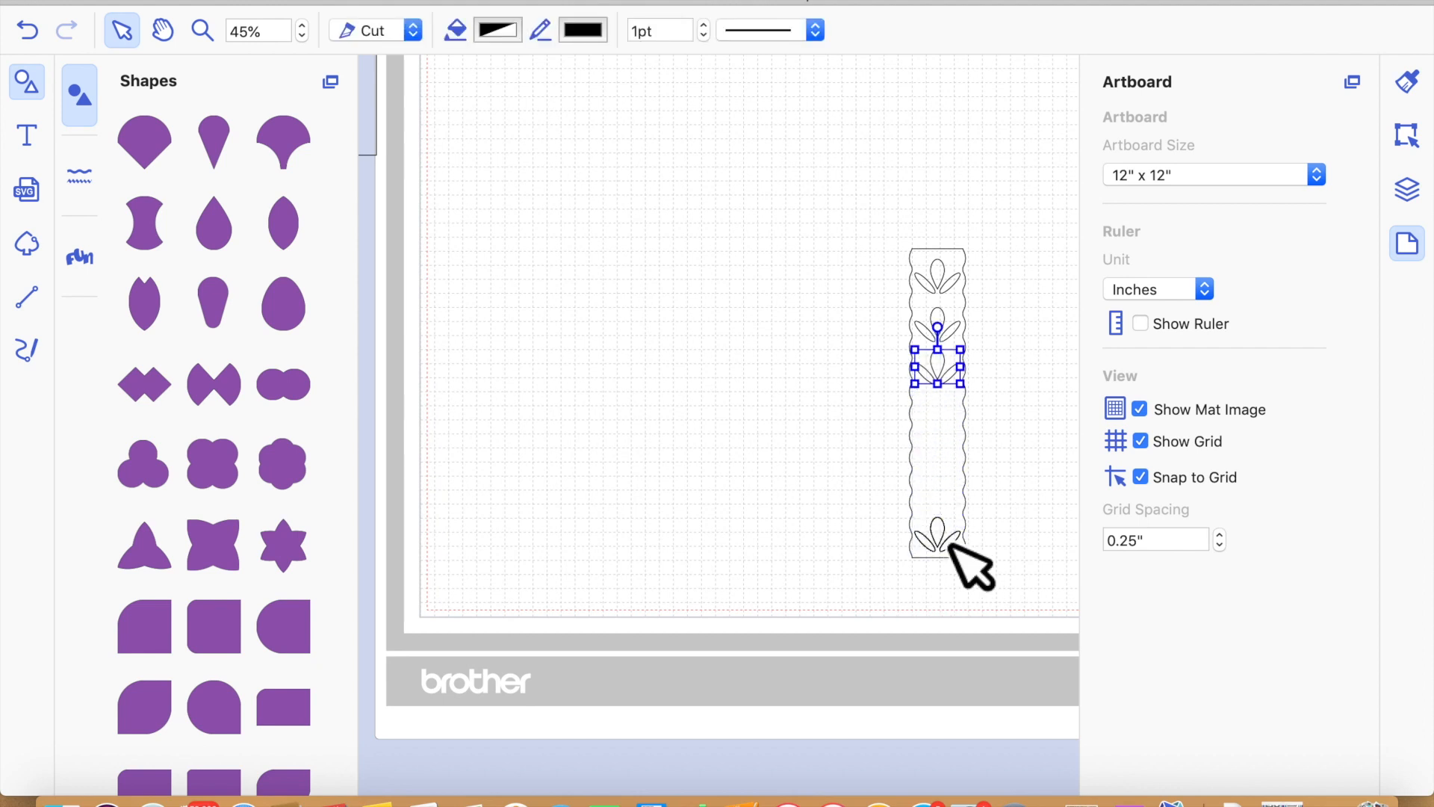
{"action": "key", "text": "Down"}
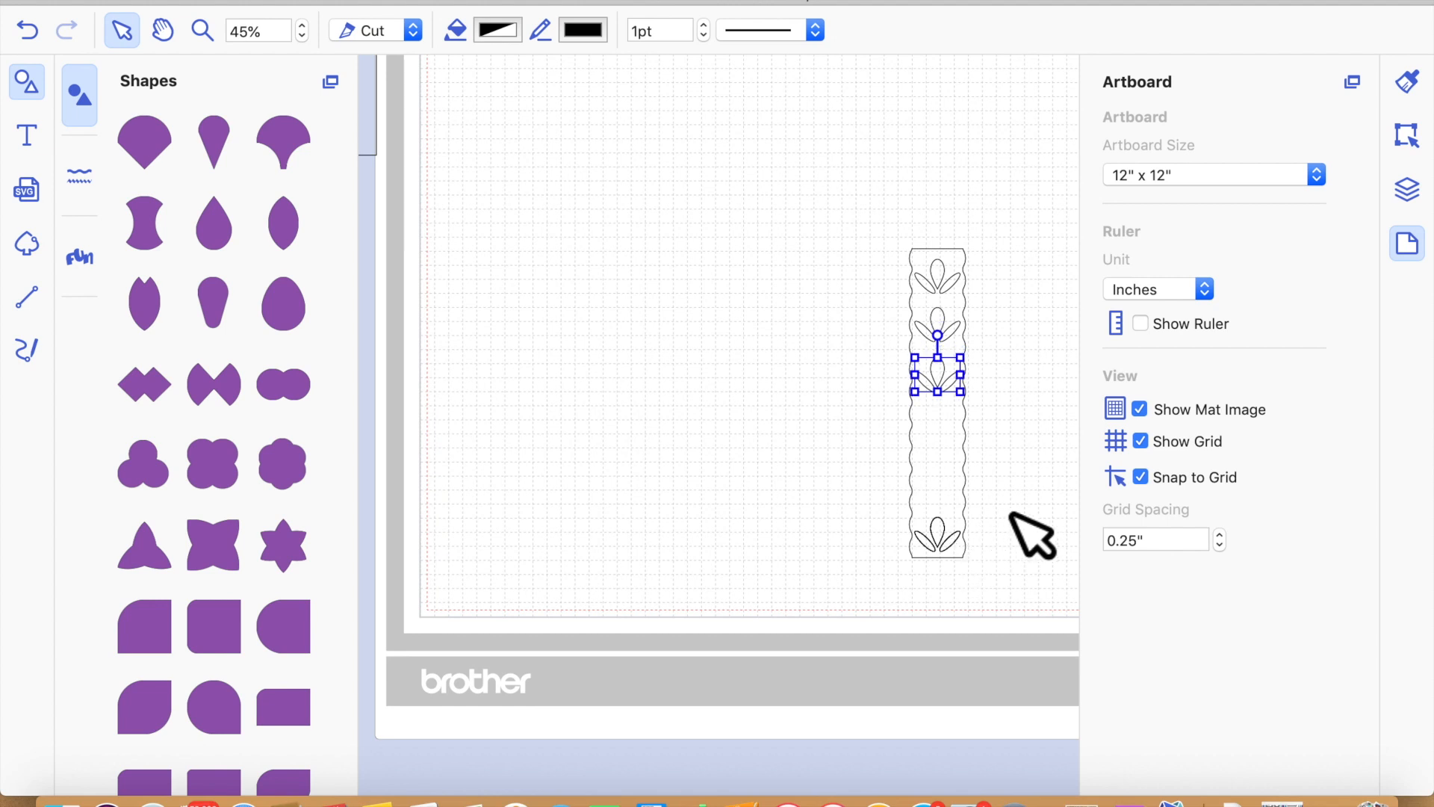
{"action": "left_click", "coordinate": [1037, 531]}
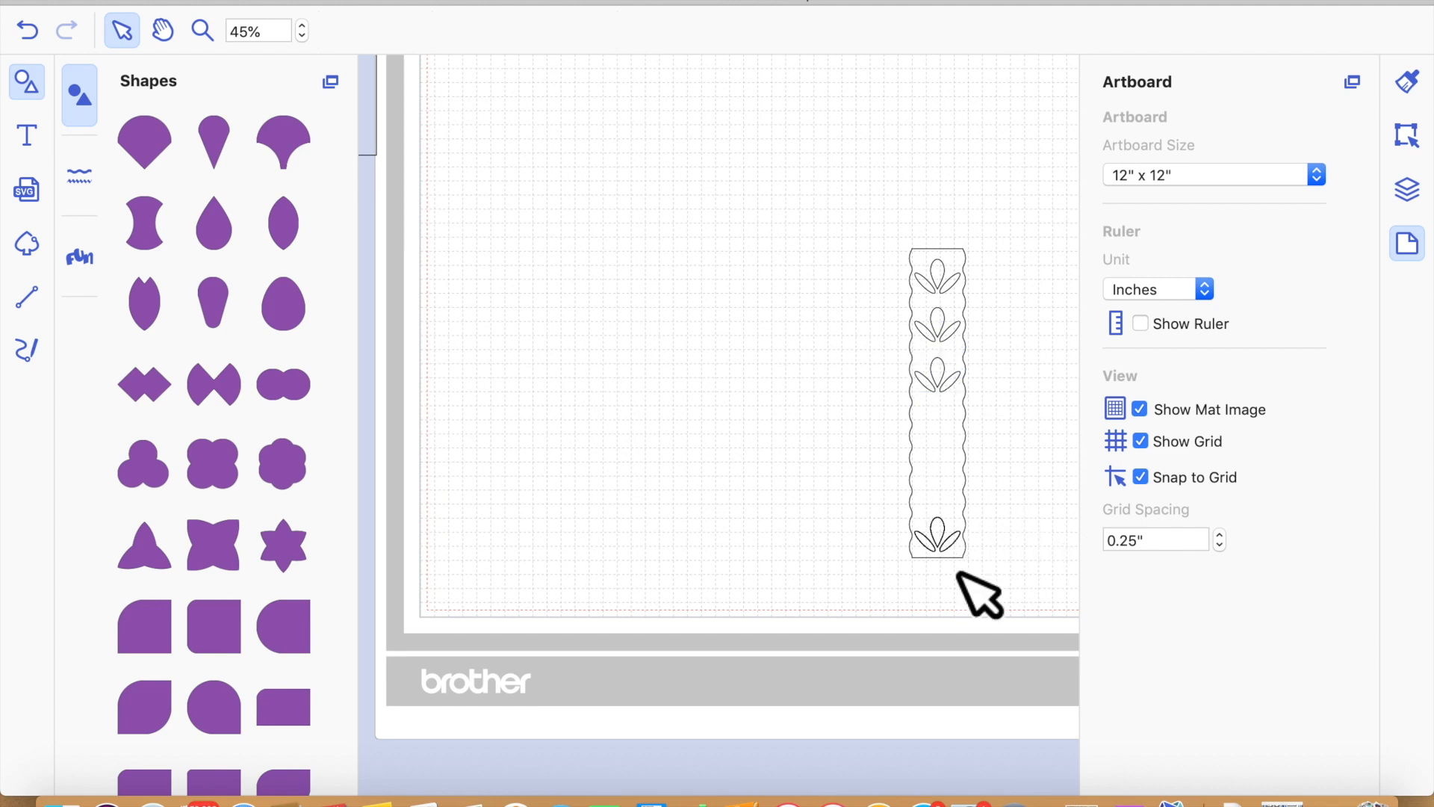
Move a fourth motif from the stack straight up to just below the third one, matching the existing spacing
{"action": "key", "text": "Up"}
{"action": "key", "text": "Up"}
{"action": "key", "text": "Up"}
{"action": "key", "text": "Up"}
{"action": "key", "text": "Up"}
{"action": "key", "text": "Up"}
{"action": "key", "text": "Up"}
{"action": "key", "text": "Up"}
{"action": "key", "text": "Up"}
{"action": "key", "text": "Up"}
{"action": "key", "text": "Up"}
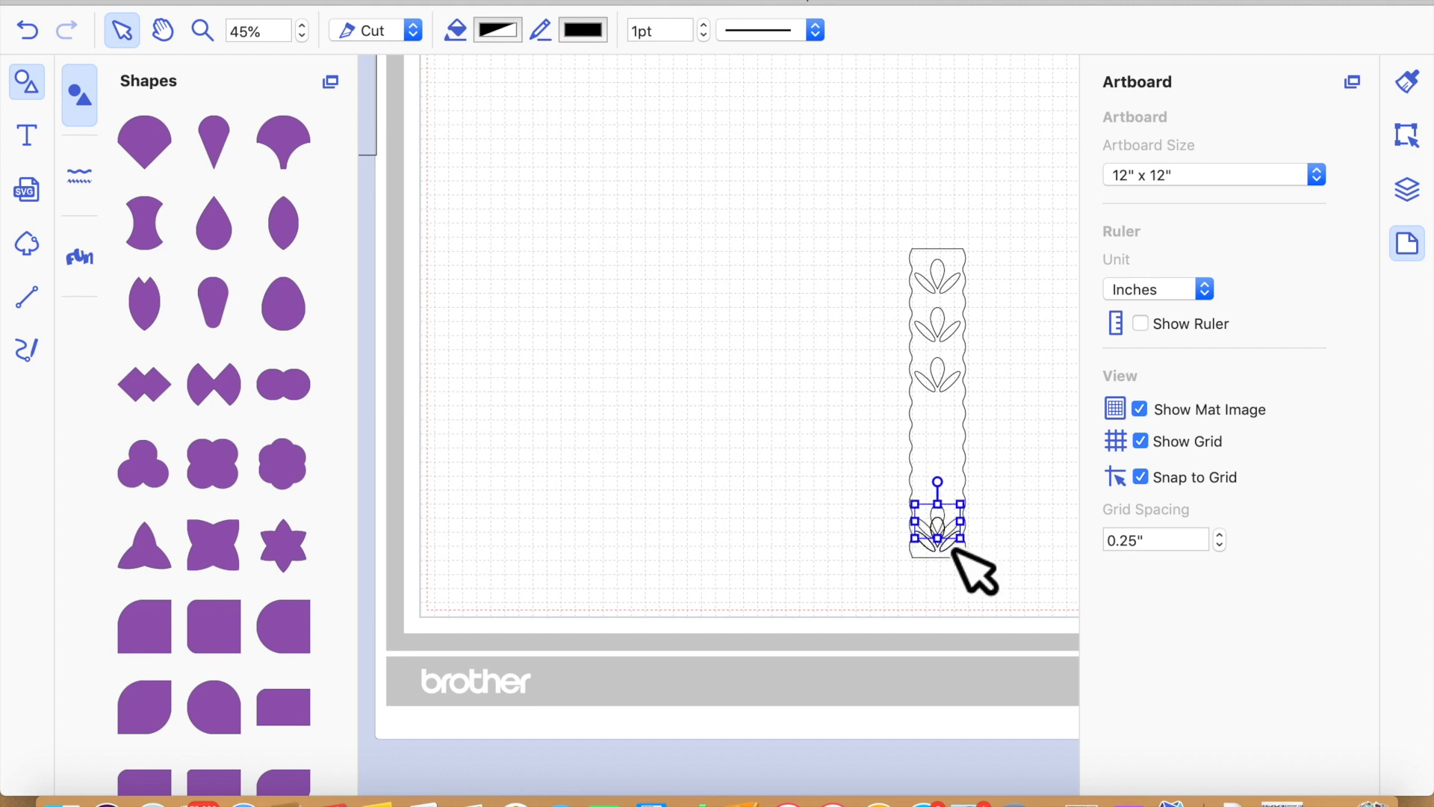
{"action": "key", "text": "Up"}
{"action": "key", "text": "Up"}
{"action": "key", "text": "Up"}
{"action": "key", "text": "Up"}
{"action": "key", "text": "Up"}
{"action": "key", "text": "Up"}
{"action": "key", "text": "Up"}
{"action": "key", "text": "Up"}
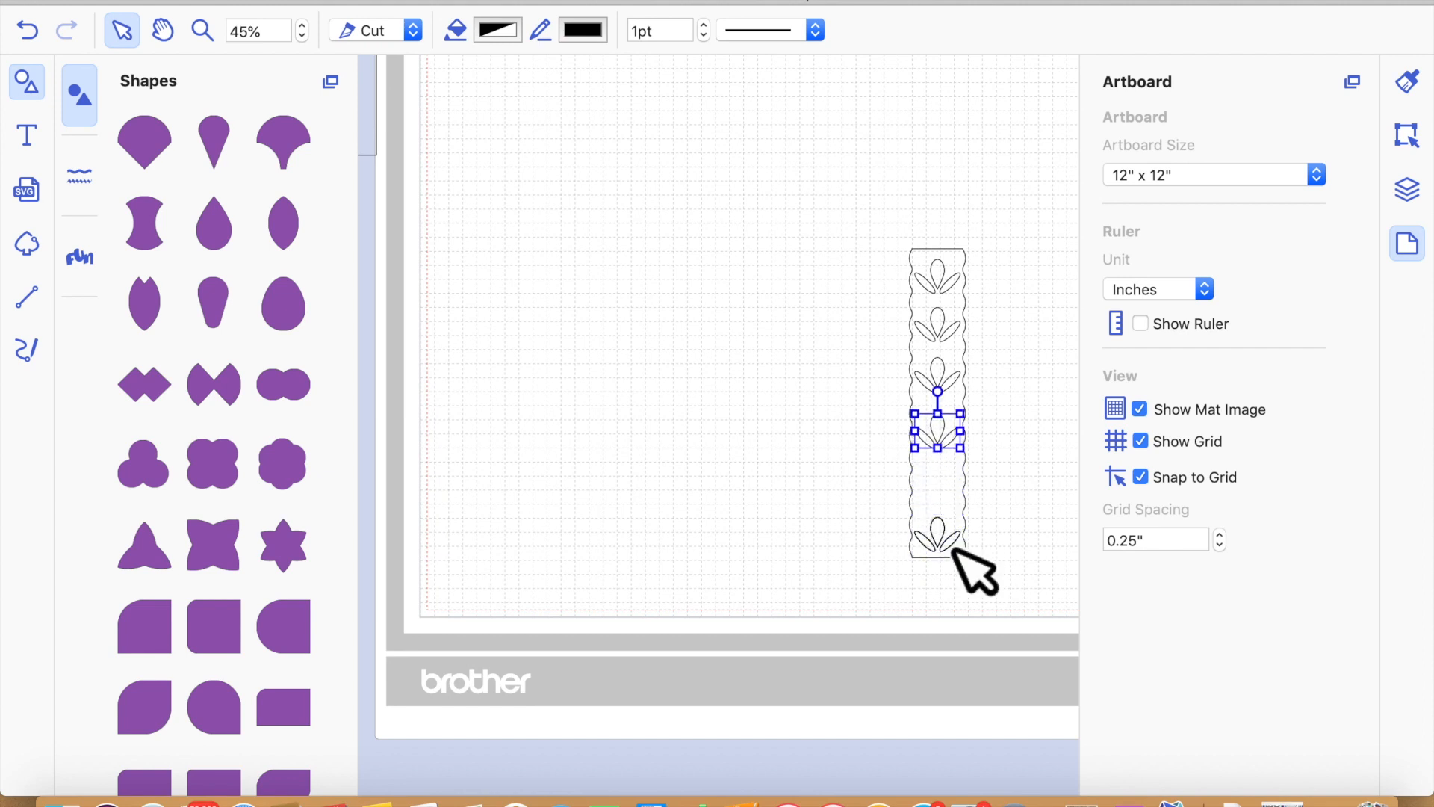
{"action": "left_click", "coordinate": [1004, 531]}
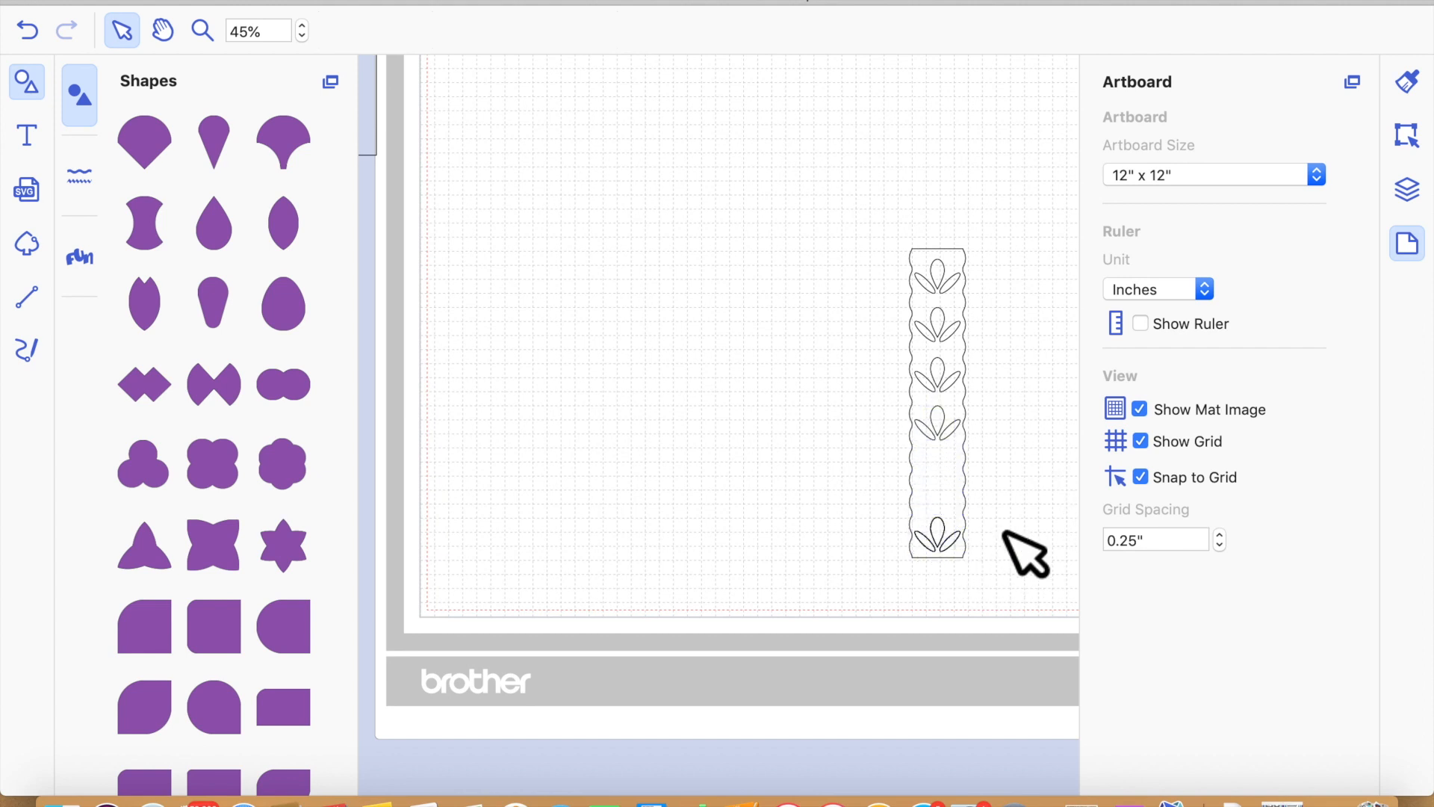
Move a fifth motif from the stack straight up below the fourth one, keeping the same spacing
{"action": "left_click", "coordinate": [964, 561]}
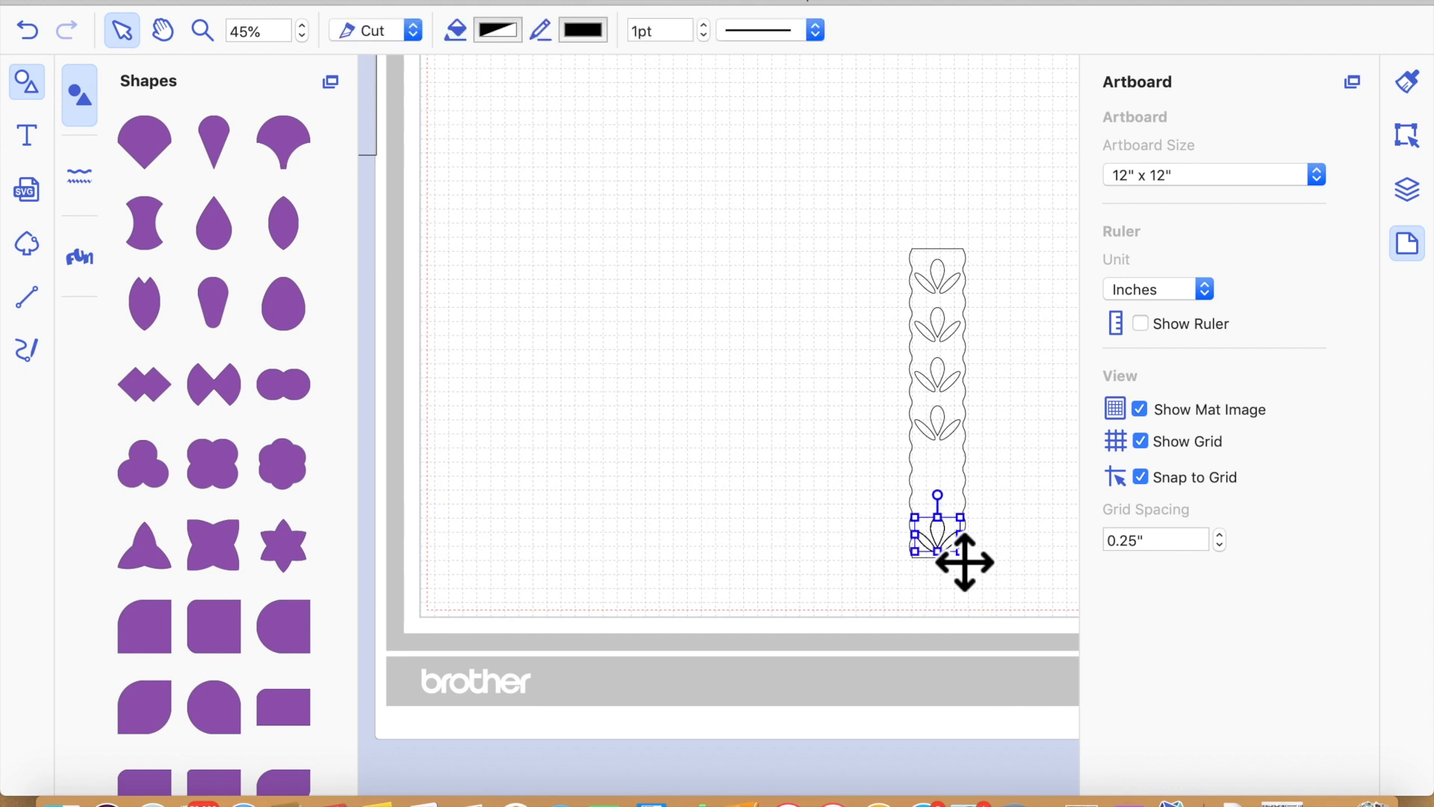
{"action": "key", "text": "Up"}
{"action": "key", "text": "Up"}
{"action": "key", "text": "Up"}
{"action": "key", "text": "Up"}
{"action": "key", "text": "Up"}
{"action": "key", "text": "Up"}
{"action": "key", "text": "Up"}
{"action": "key", "text": "Up"}
{"action": "key", "text": "Up"}
{"action": "key", "text": "Up"}
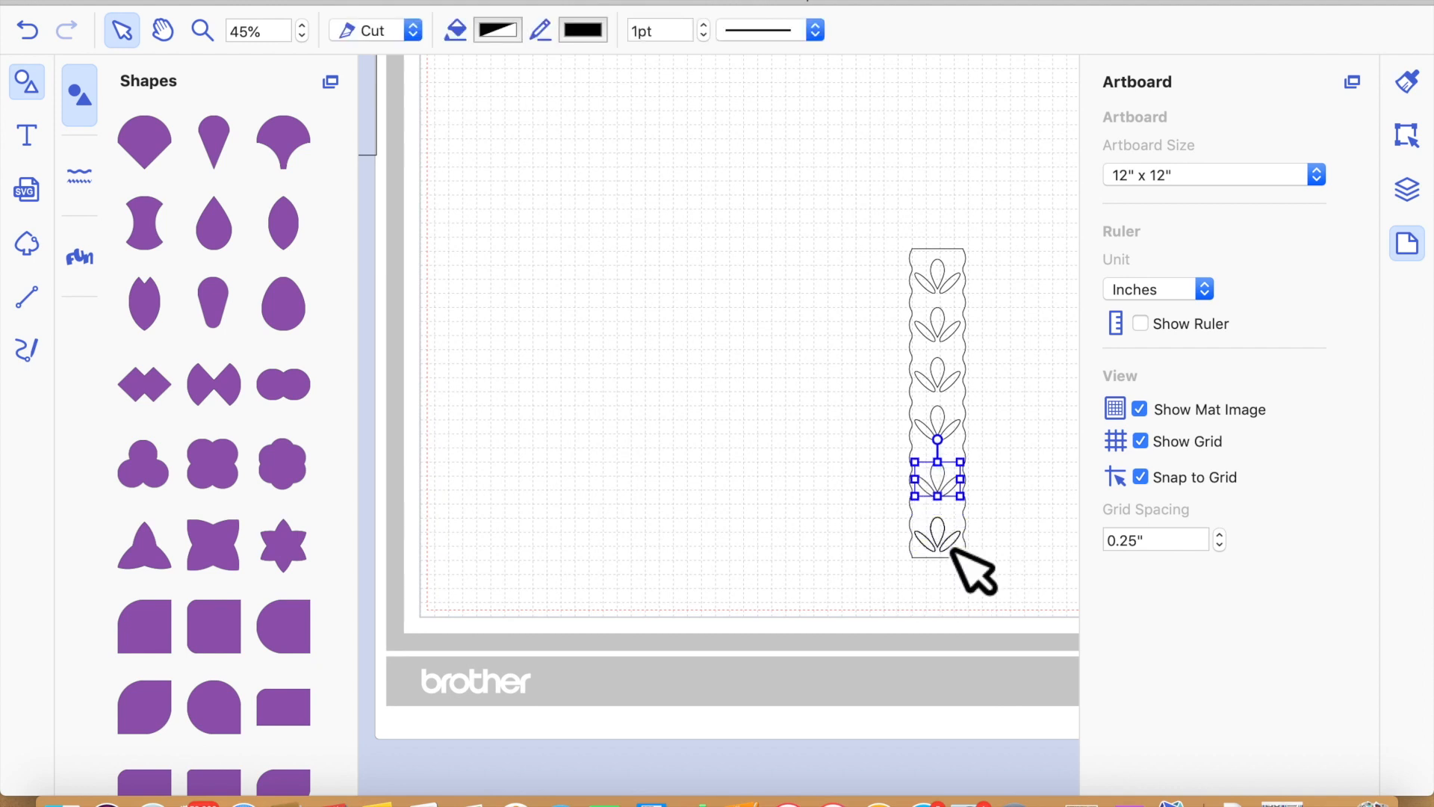
{"action": "left_click", "coordinate": [985, 608]}
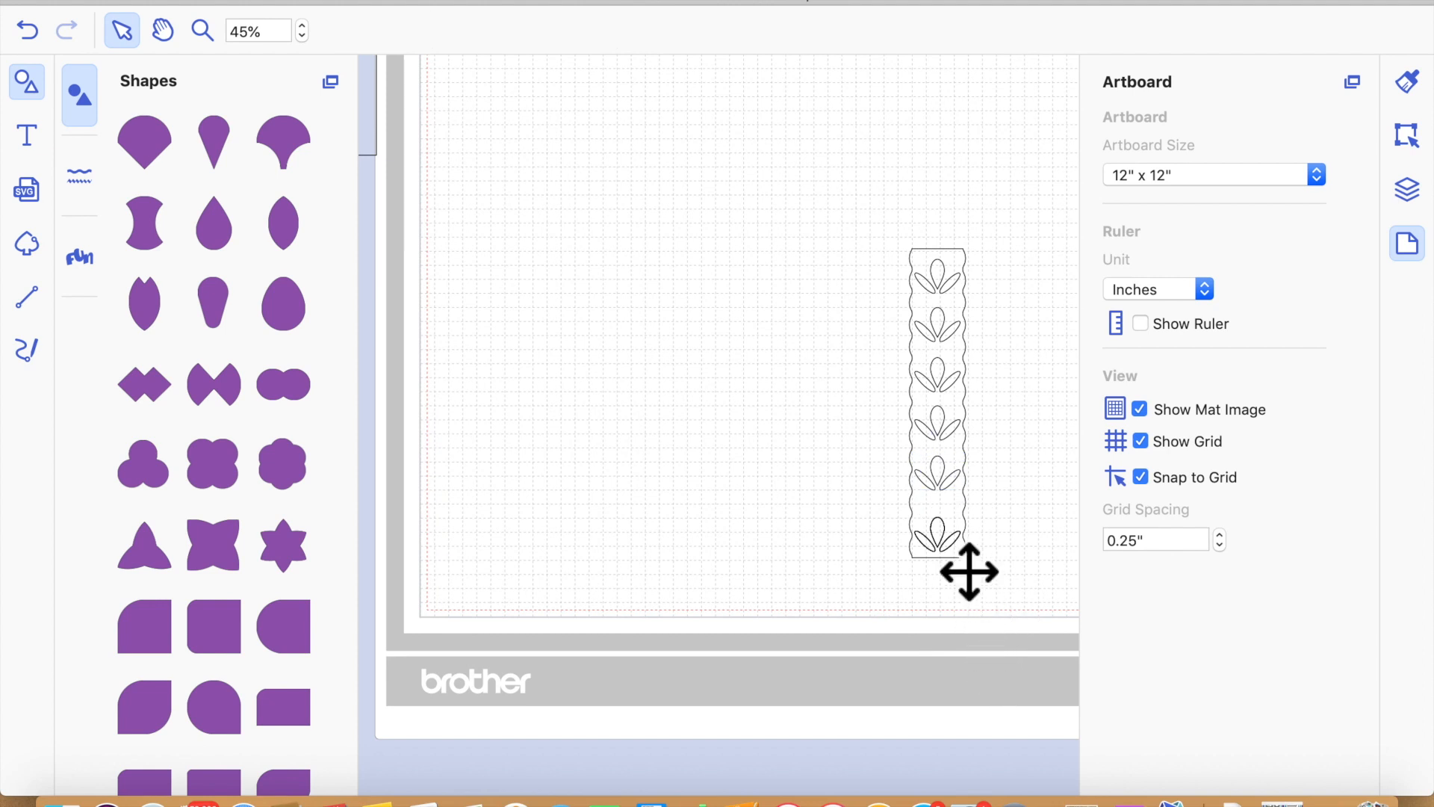
Delete the surplus motifs stacked at the strip's lower end, keeping a single motif there
{"action": "left_click", "coordinate": [968, 564]}
{"action": "left_click", "coordinate": [1018, 579]}
{"action": "left_click", "coordinate": [964, 549]}
{"action": "key", "text": "Delete"}
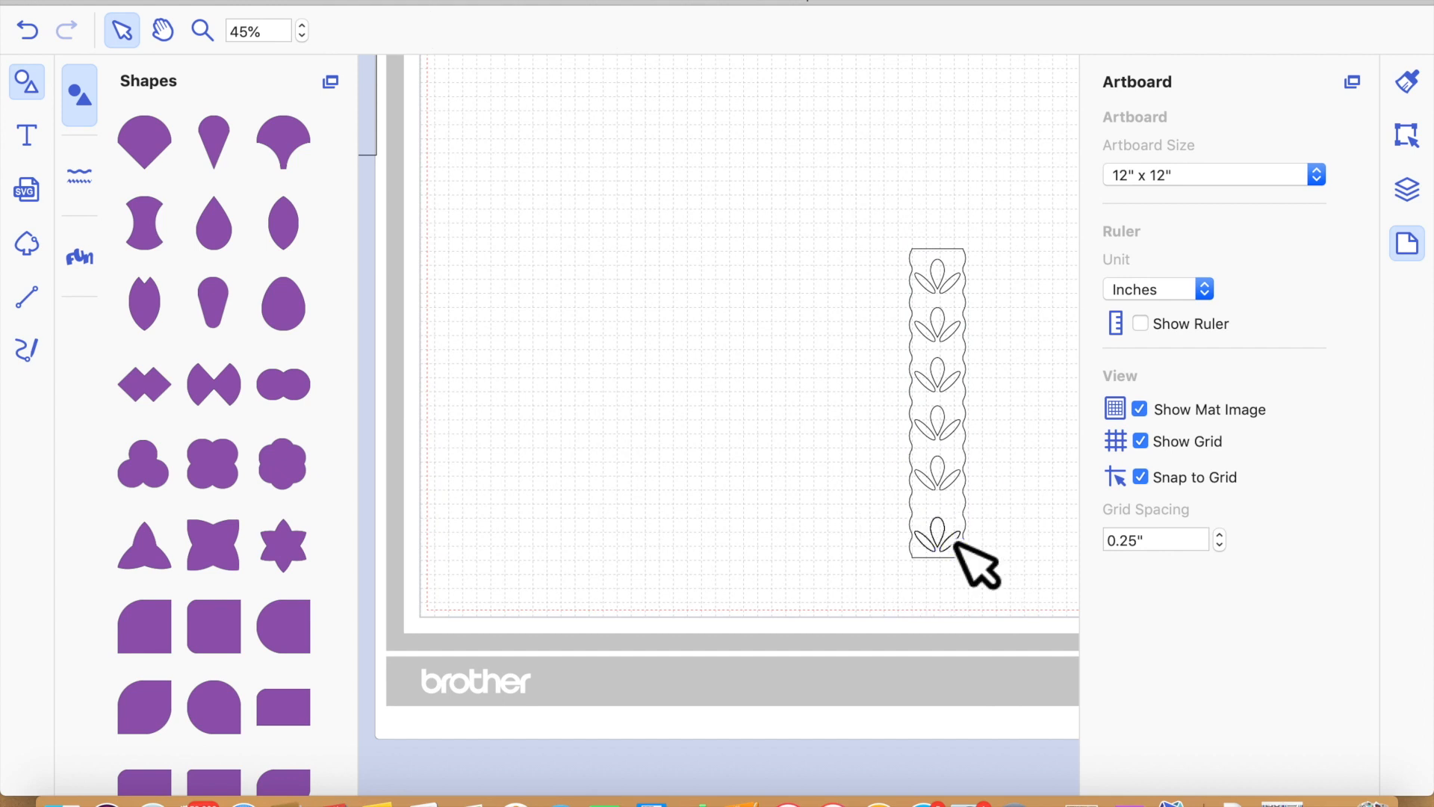
{"action": "key", "text": "Delete"}
{"action": "left_click", "coordinate": [952, 545]}
{"action": "key", "text": "Delete"}
{"action": "left_click", "coordinate": [964, 562]}
{"action": "key", "text": "Delete"}
{"action": "left_click", "coordinate": [963, 561]}
{"action": "key", "text": "Delete"}
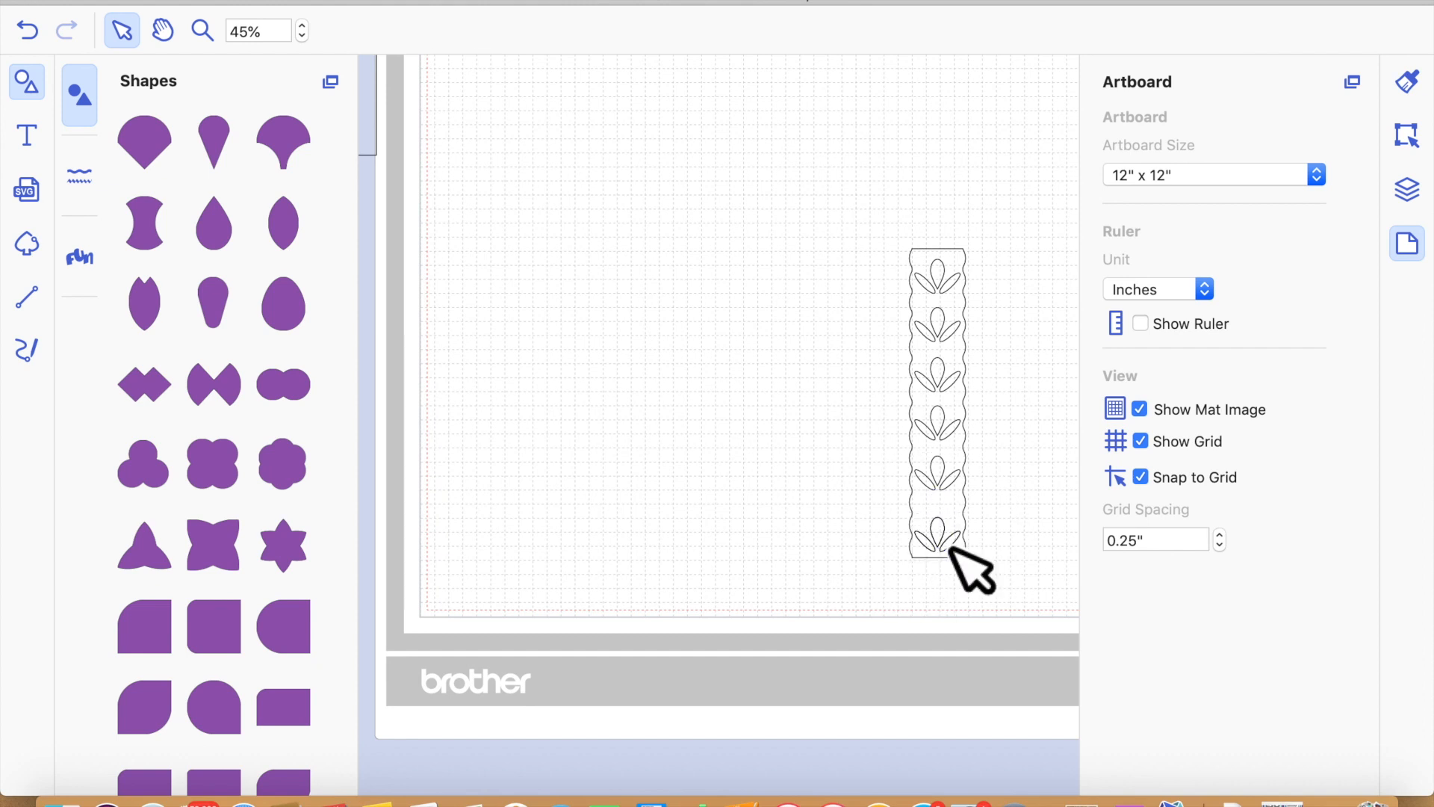
{"action": "key", "text": "Delete"}
{"action": "left_click", "coordinate": [960, 561]}
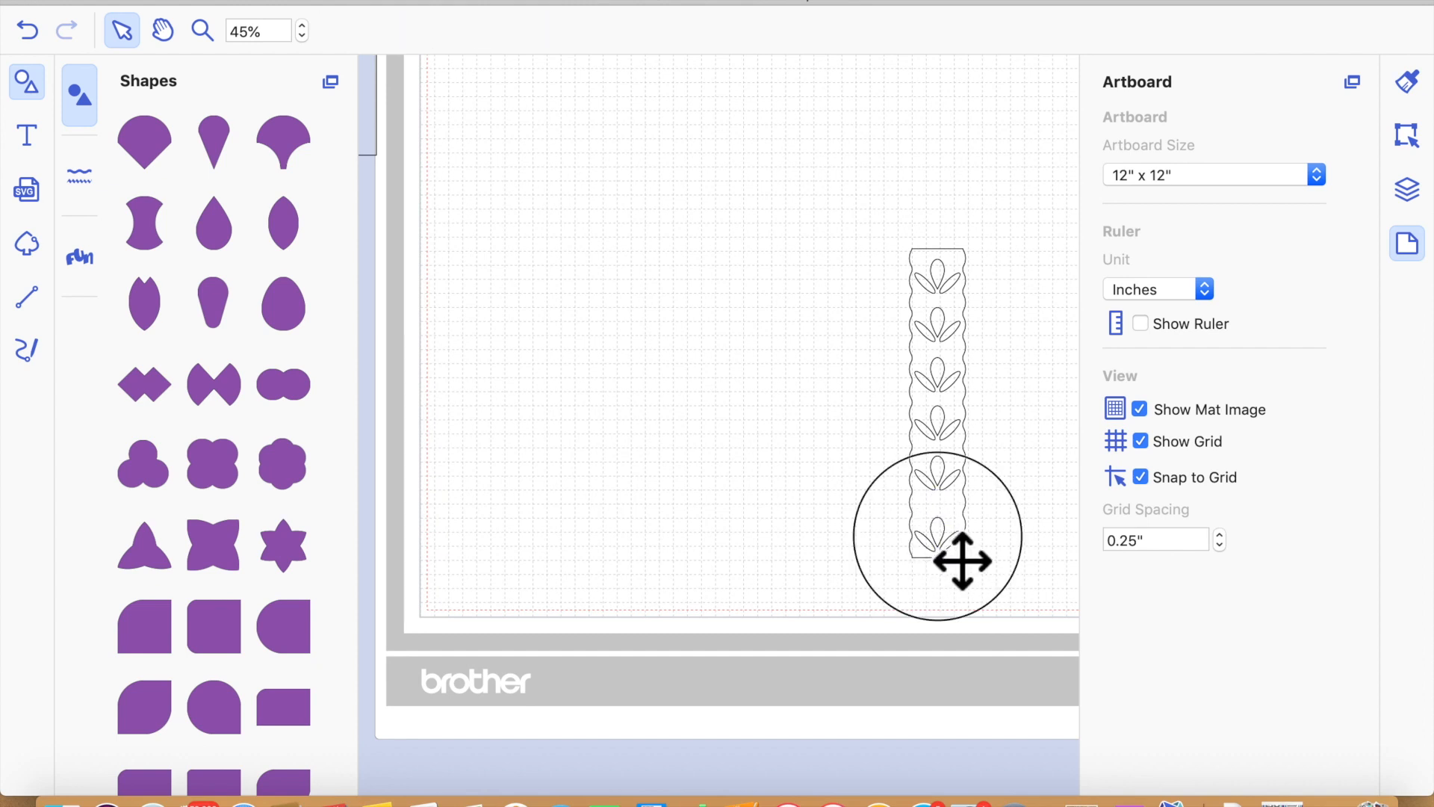
{"action": "key", "text": "Delete"}
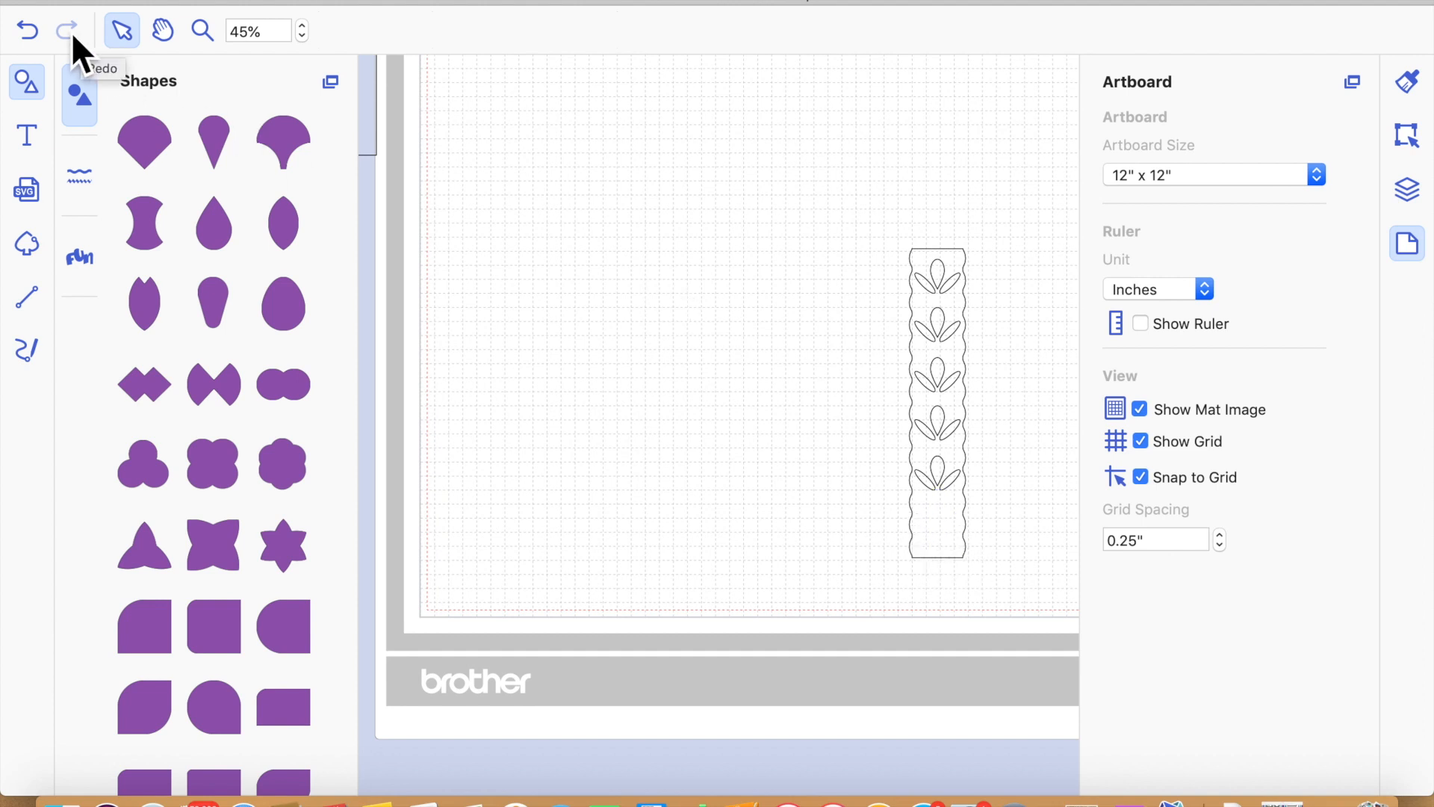
{"action": "left_click", "coordinate": [42, 37]}
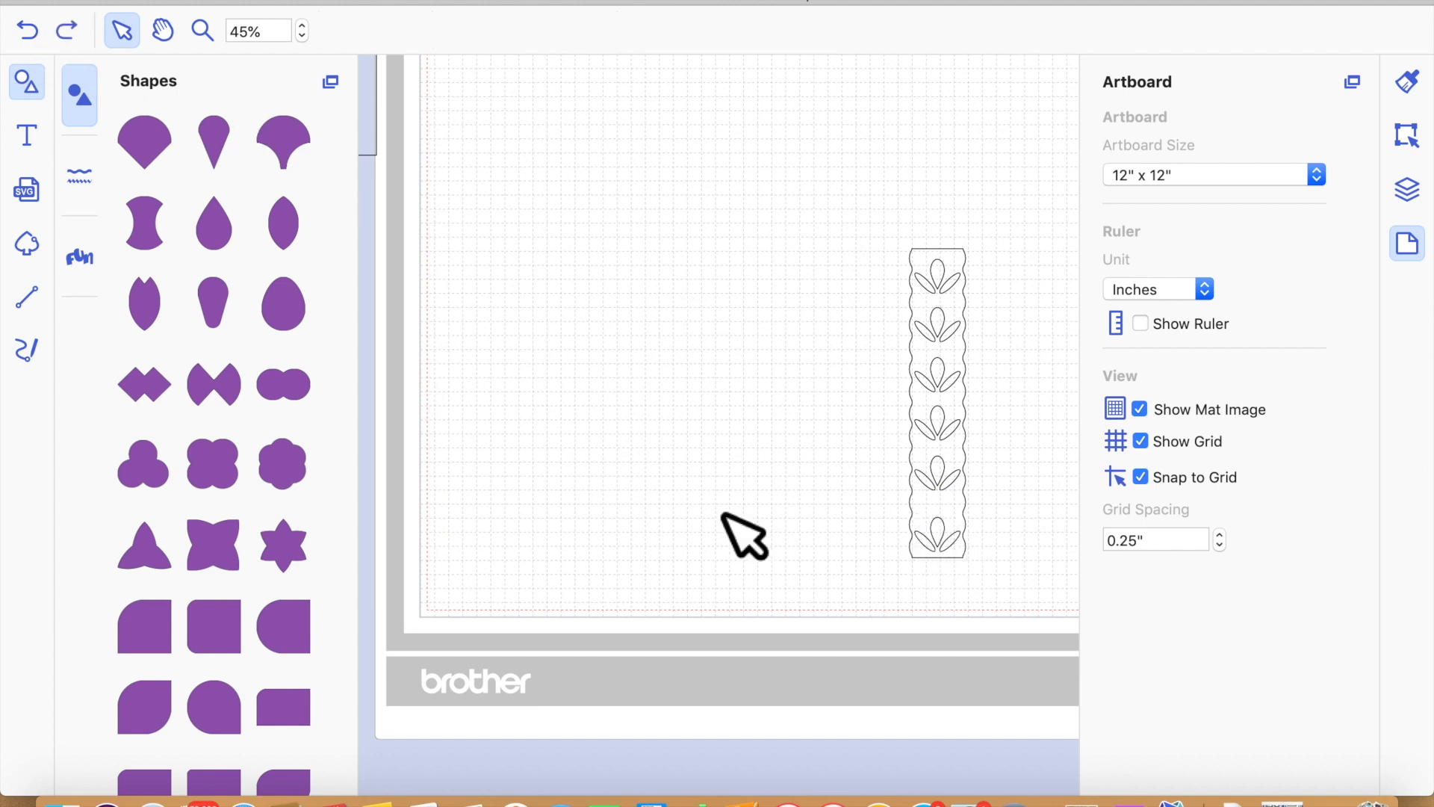
Move the remaining lowest motif slightly up so its spacing matches the five motifs above it
{"action": "left_click", "coordinate": [965, 562]}
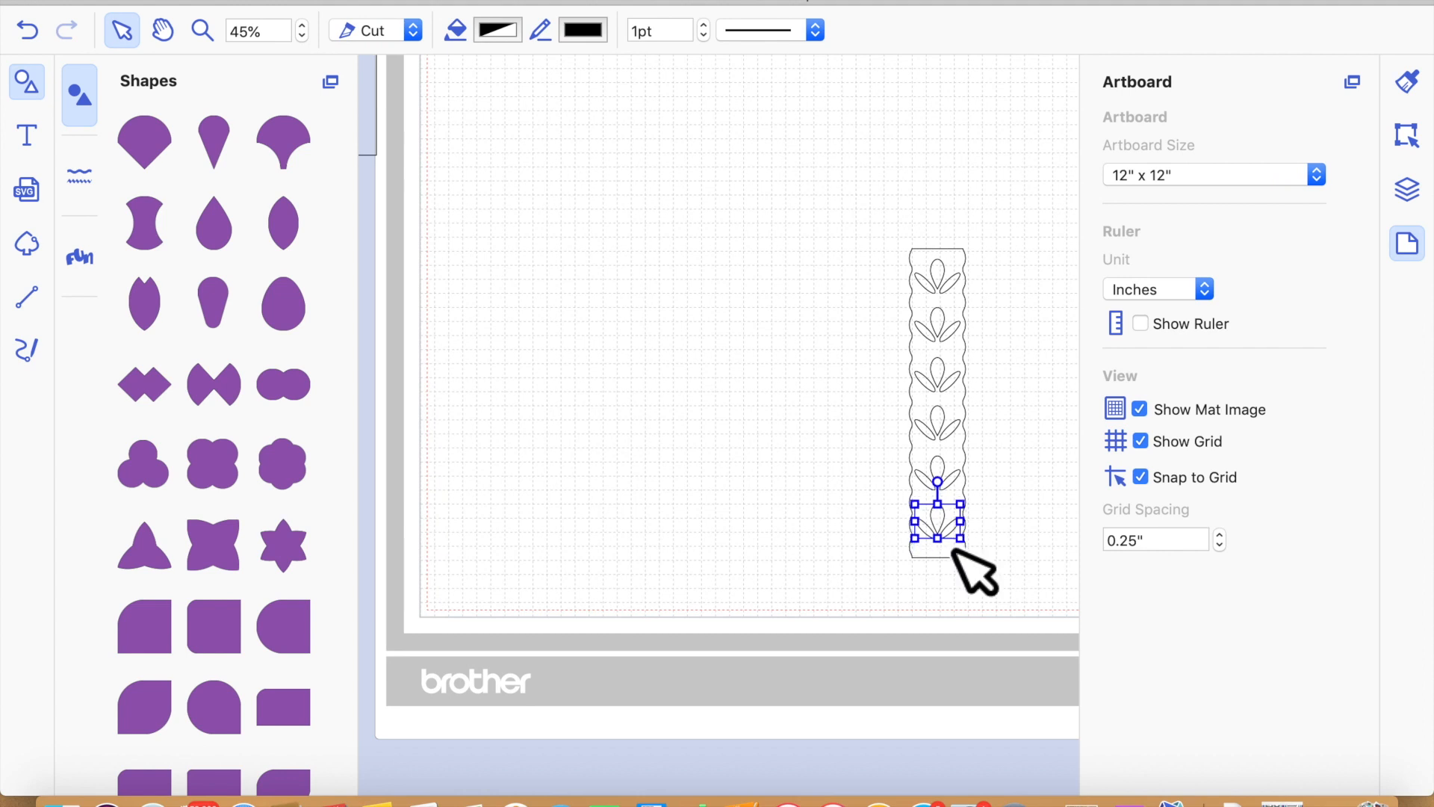
{"action": "left_click", "coordinate": [1003, 537]}
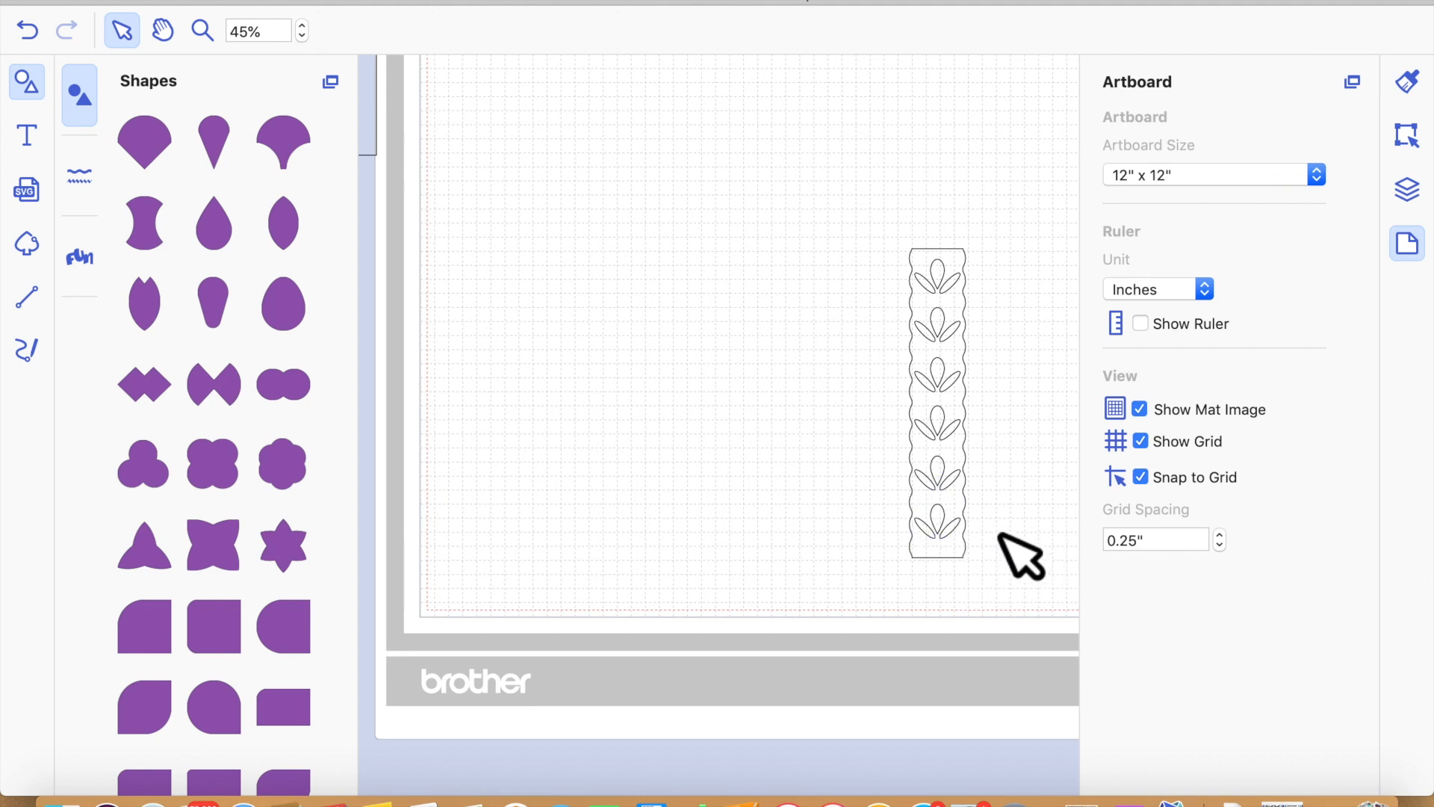
{"action": "left_click_drag", "start_coordinate": [874, 186], "coordinate": [986, 605]}
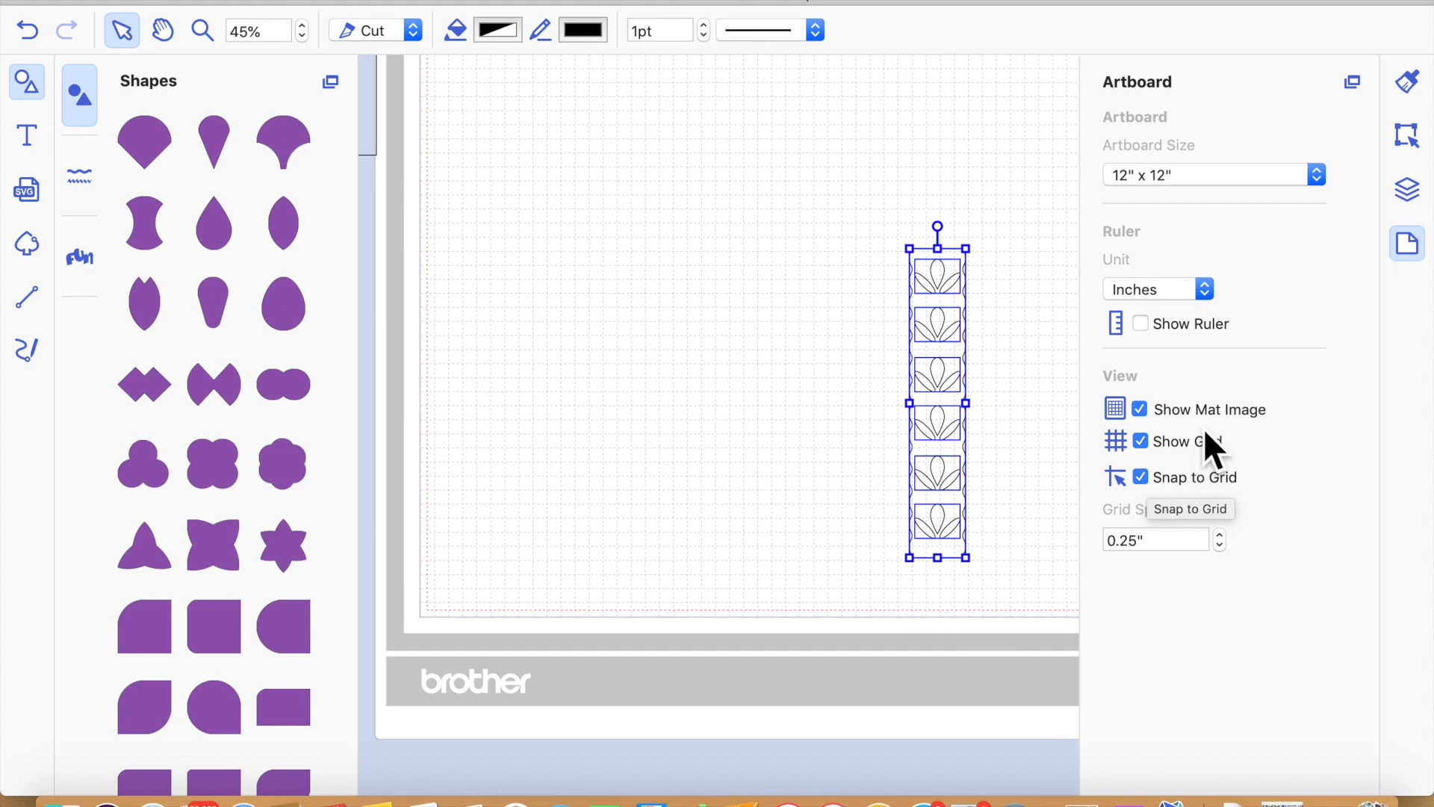
{"action": "left_click", "coordinate": [1416, 200]}
{"action": "left_click", "coordinate": [997, 329]}
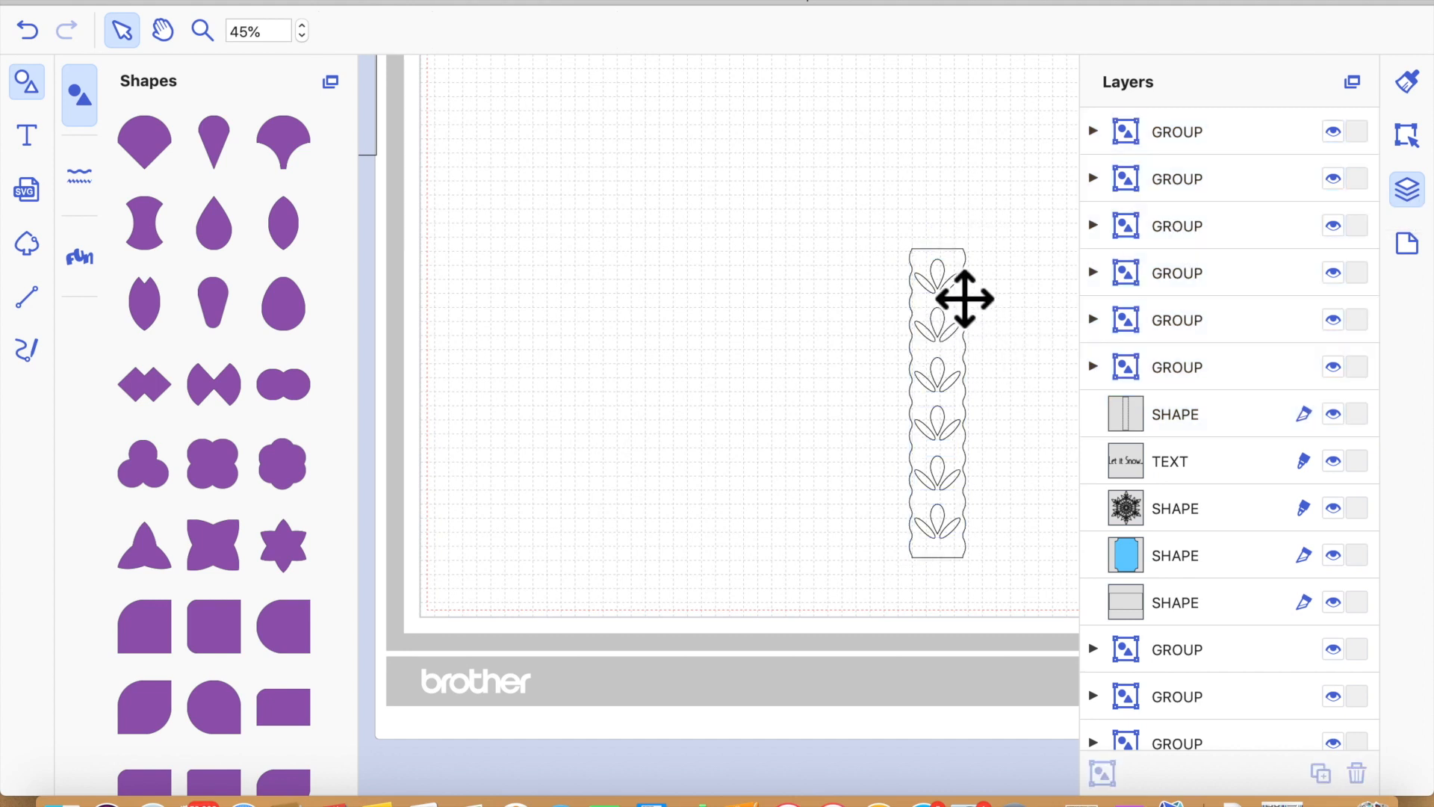
Move the scalloped strip aside from the motifs and group the six motifs together
{"action": "left_click_drag", "start_coordinate": [979, 323], "coordinate": [773, 331]}
{"action": "left_click_drag", "start_coordinate": [942, 286], "coordinate": [1013, 586]}
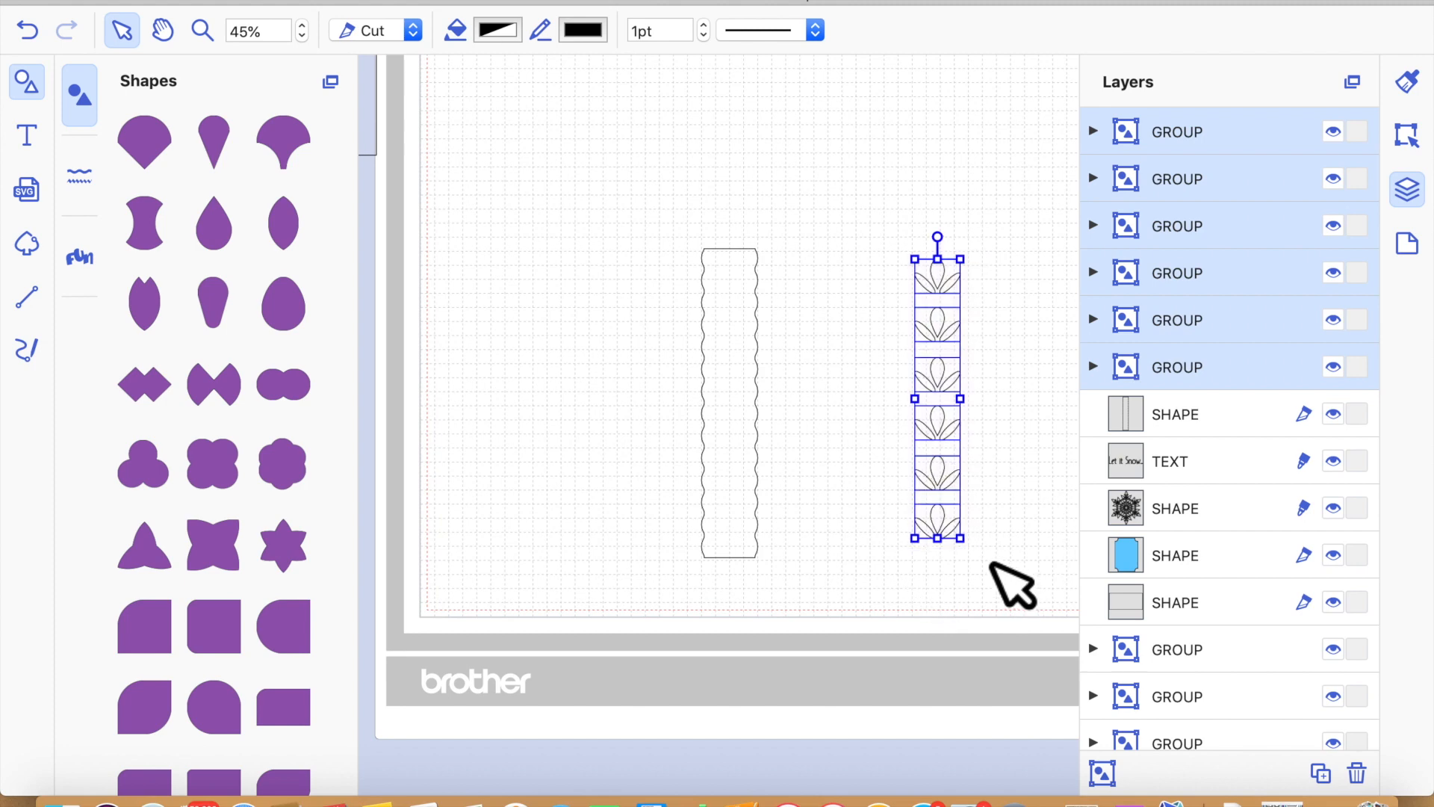
{"action": "left_click", "coordinate": [413, 6]}
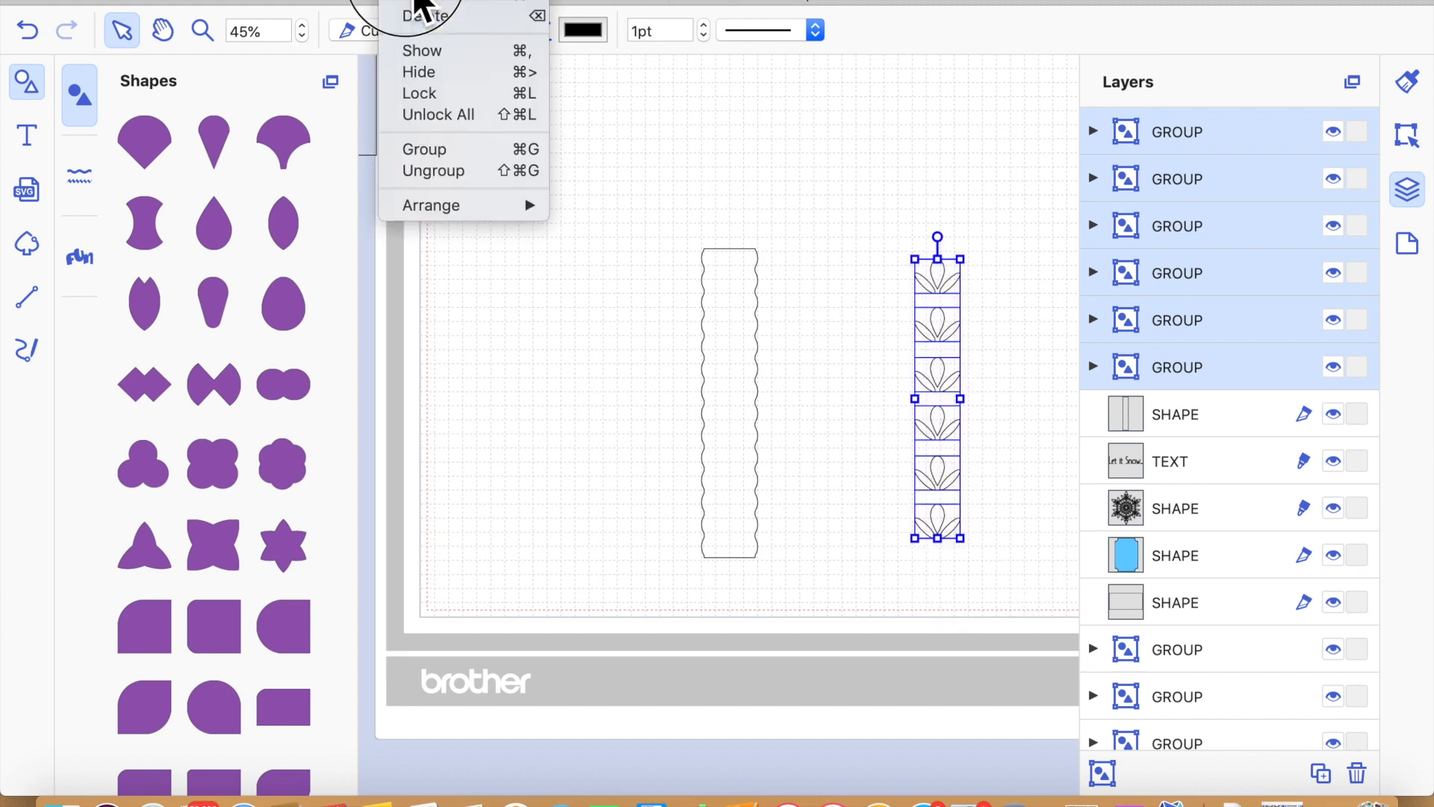
{"action": "left_click", "coordinate": [443, 151]}
Center the motif group and the scalloped strip on each other both horizontally and vertically
{"action": "left_click_drag", "start_coordinate": [631, 172], "coordinate": [967, 576]}
{"action": "left_click", "coordinate": [1408, 136]}
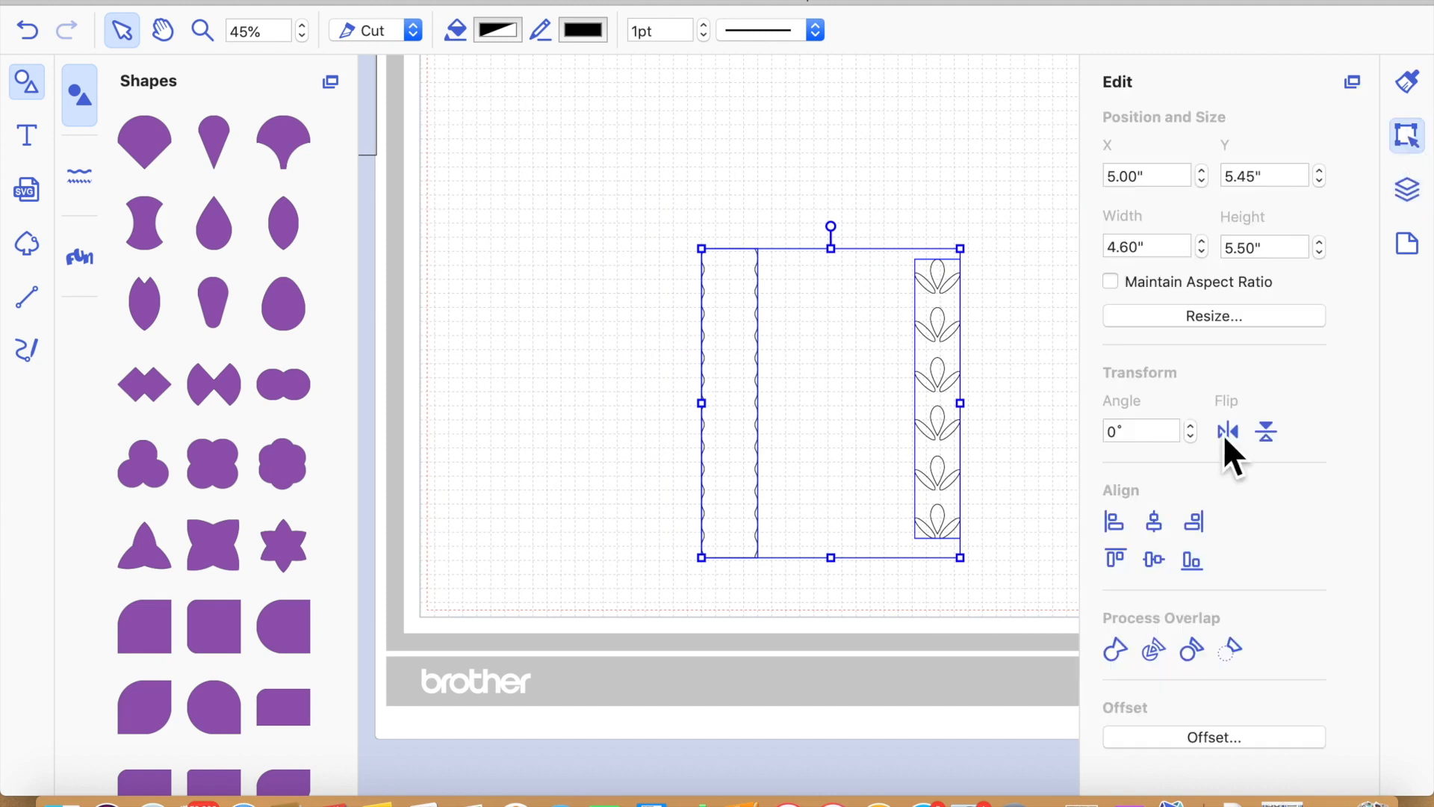
{"action": "left_click", "coordinate": [1156, 522]}
{"action": "left_click", "coordinate": [1153, 560]}
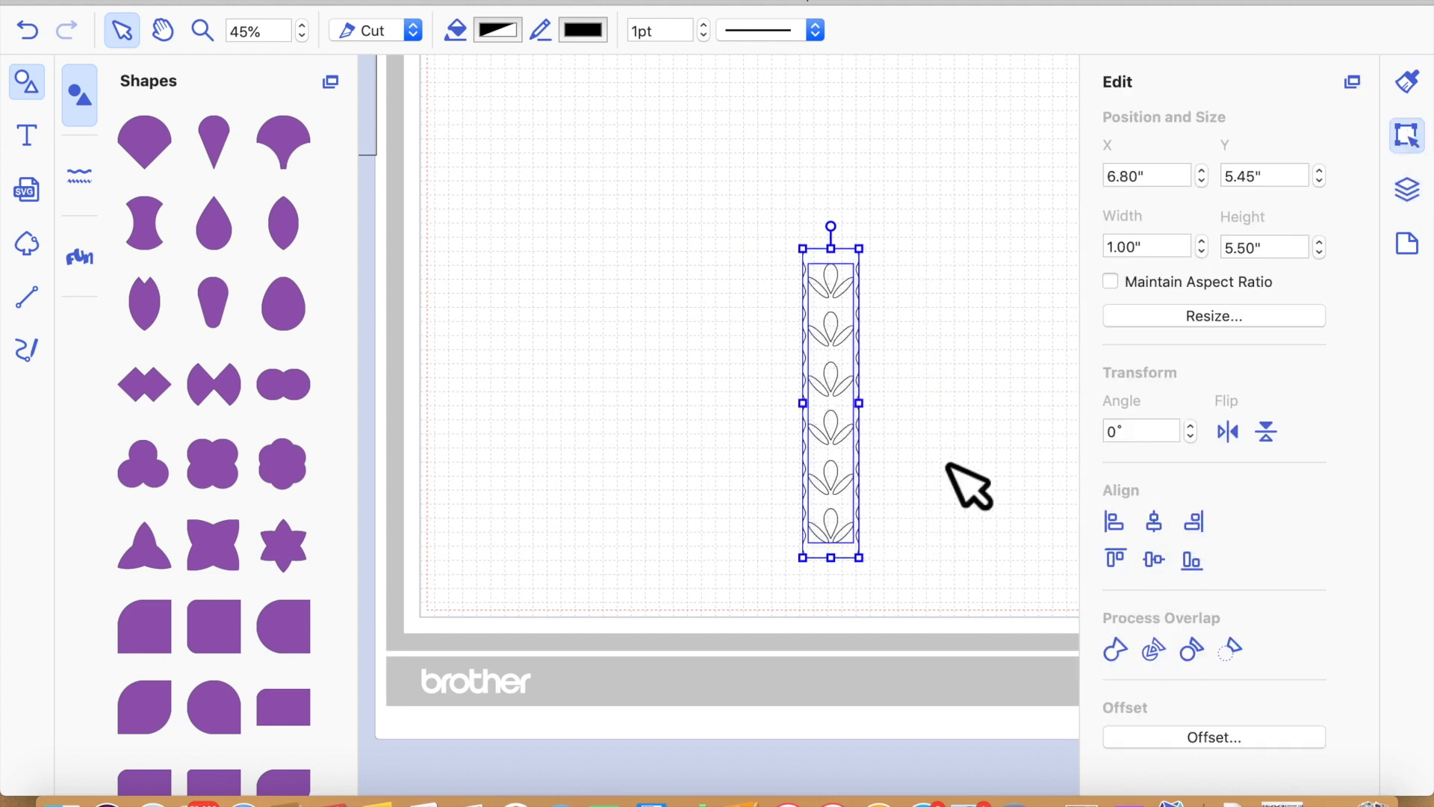
{"action": "left_click", "coordinate": [956, 484]}
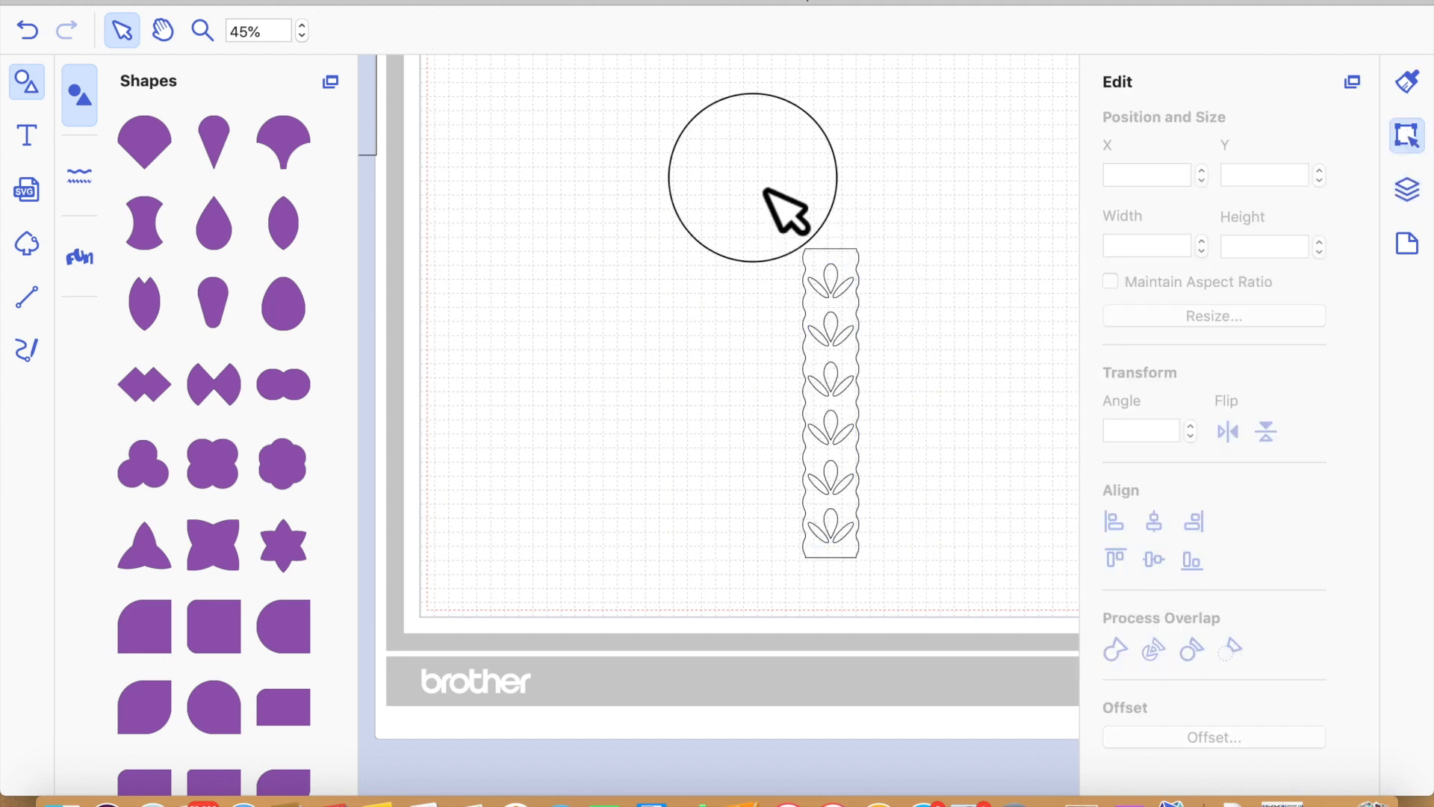
Cut the grouped motifs out of the scalloped strip using Process Overlap
{"action": "left_click", "coordinate": [858, 304]}
{"action": "left_click_drag", "start_coordinate": [737, 181], "coordinate": [908, 596]}
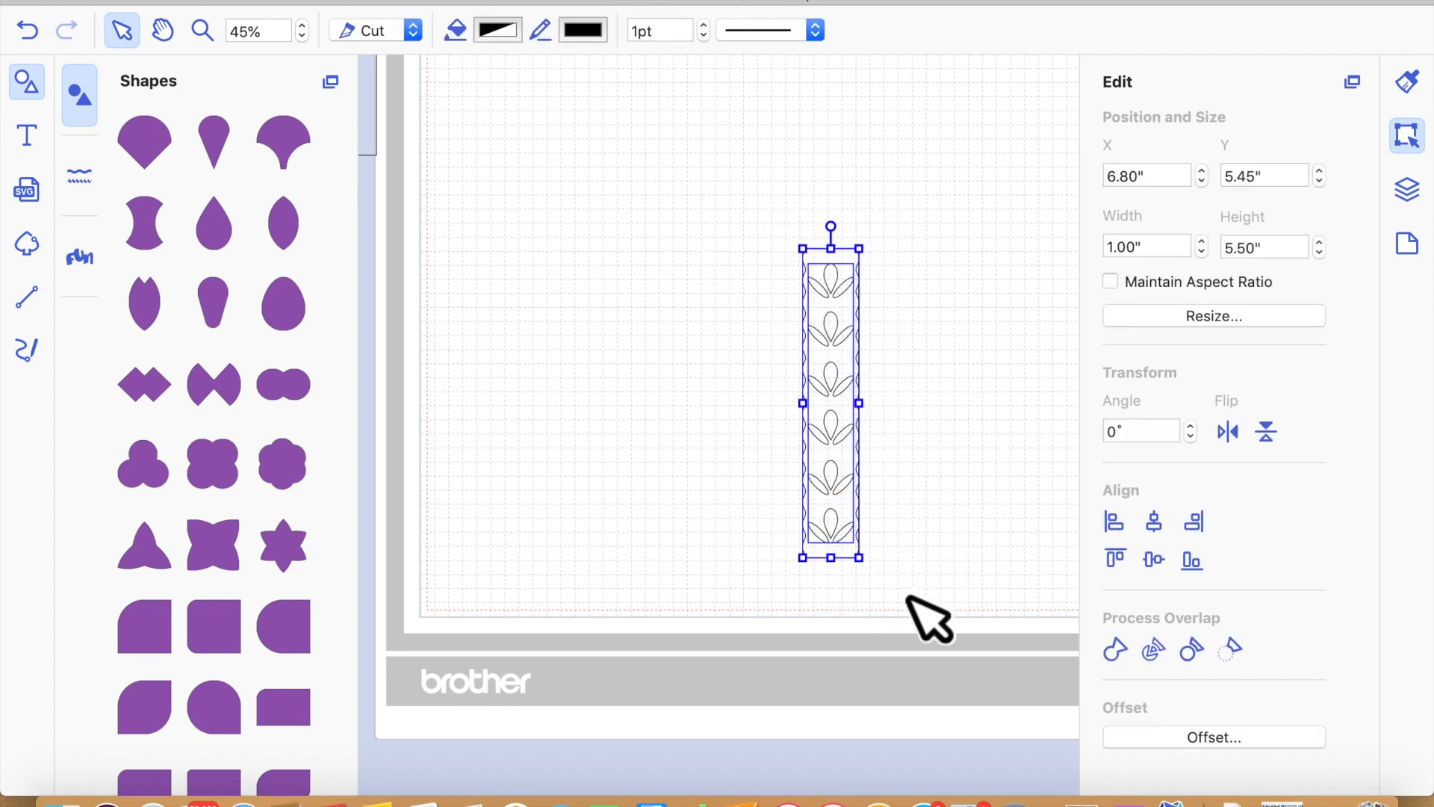
{"action": "left_click", "coordinate": [1238, 660]}
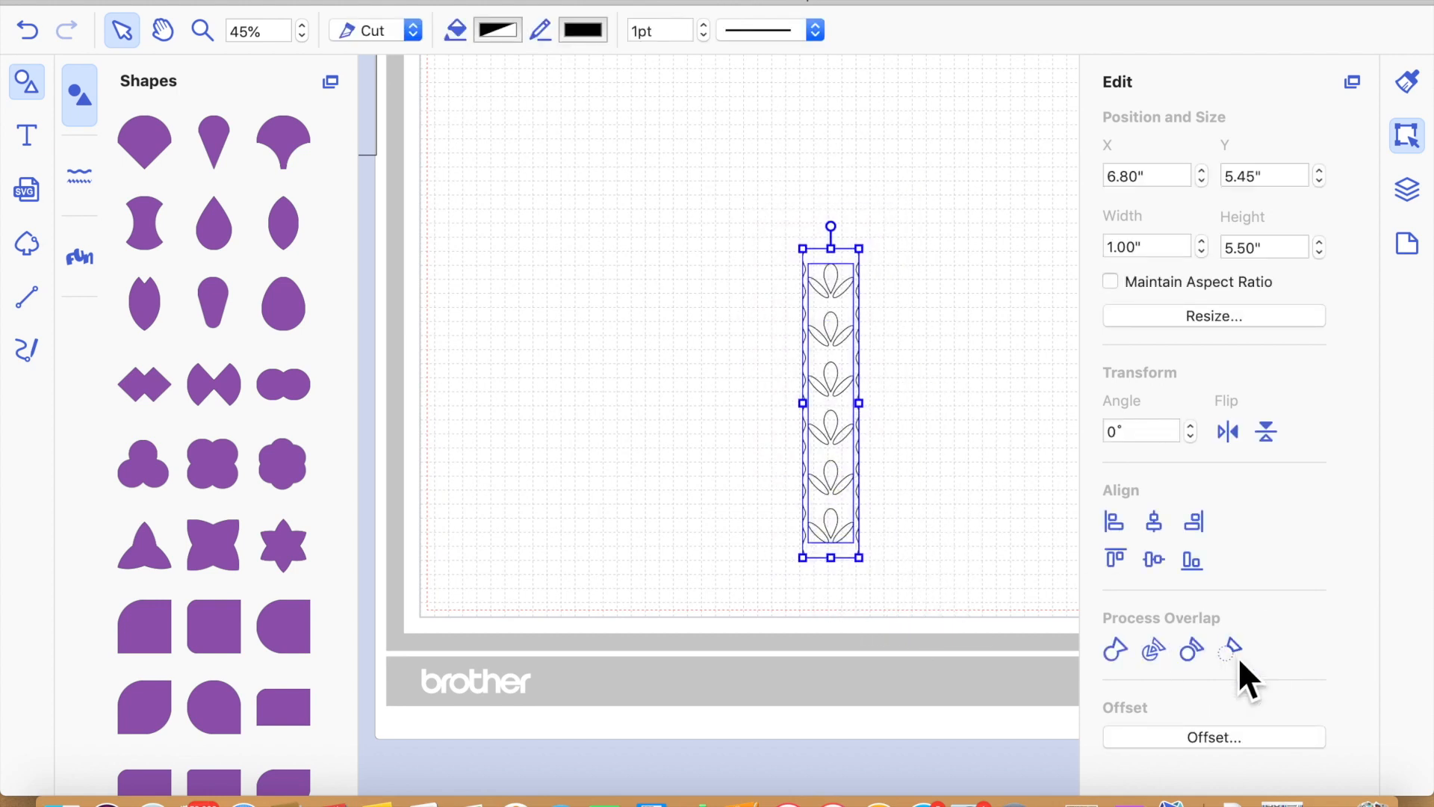
{"action": "double_click", "coordinate": [863, 498]}
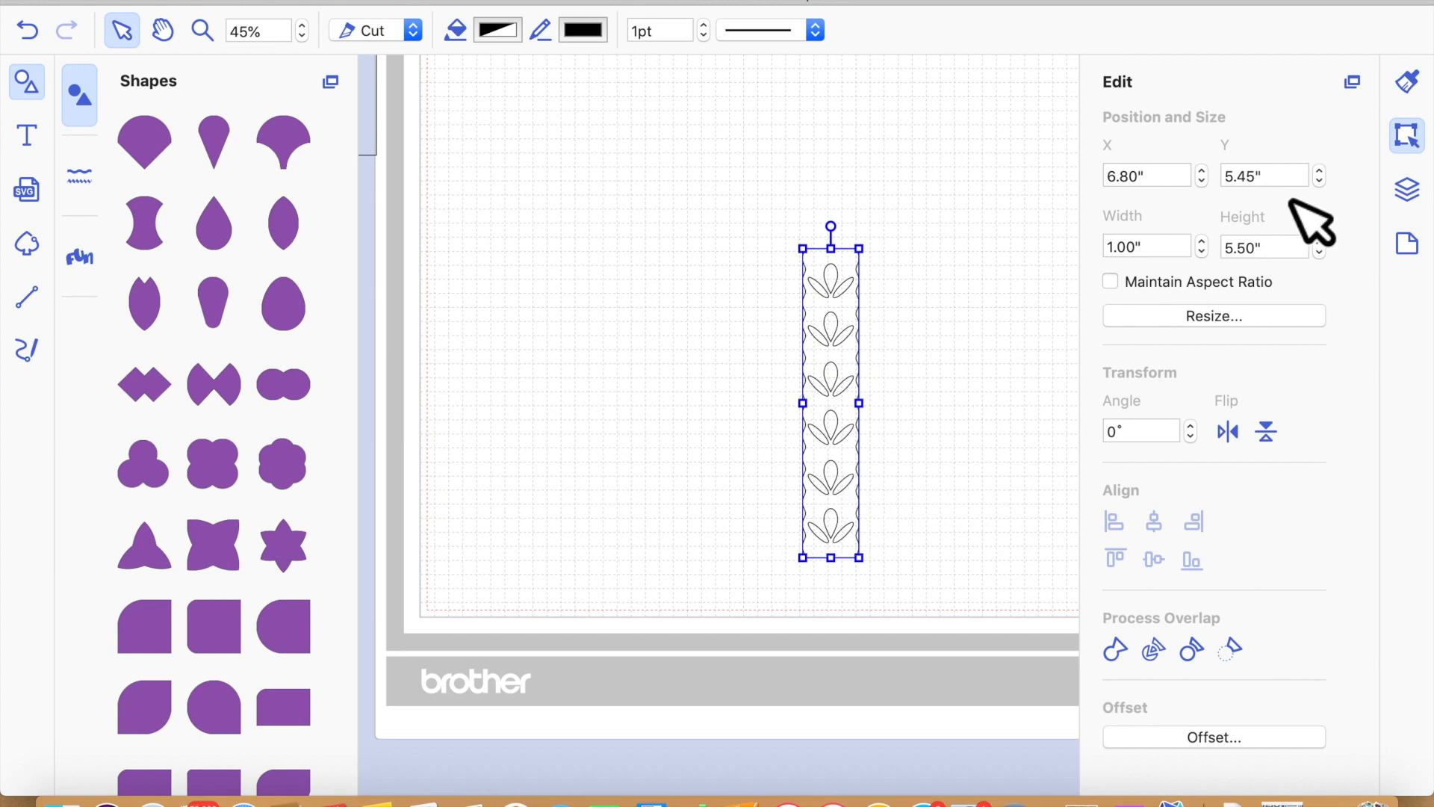
Fill the cut-out scalloped strip with the blue color Aqua
{"action": "left_click", "coordinate": [1407, 82]}
{"action": "left_click", "coordinate": [948, 352]}
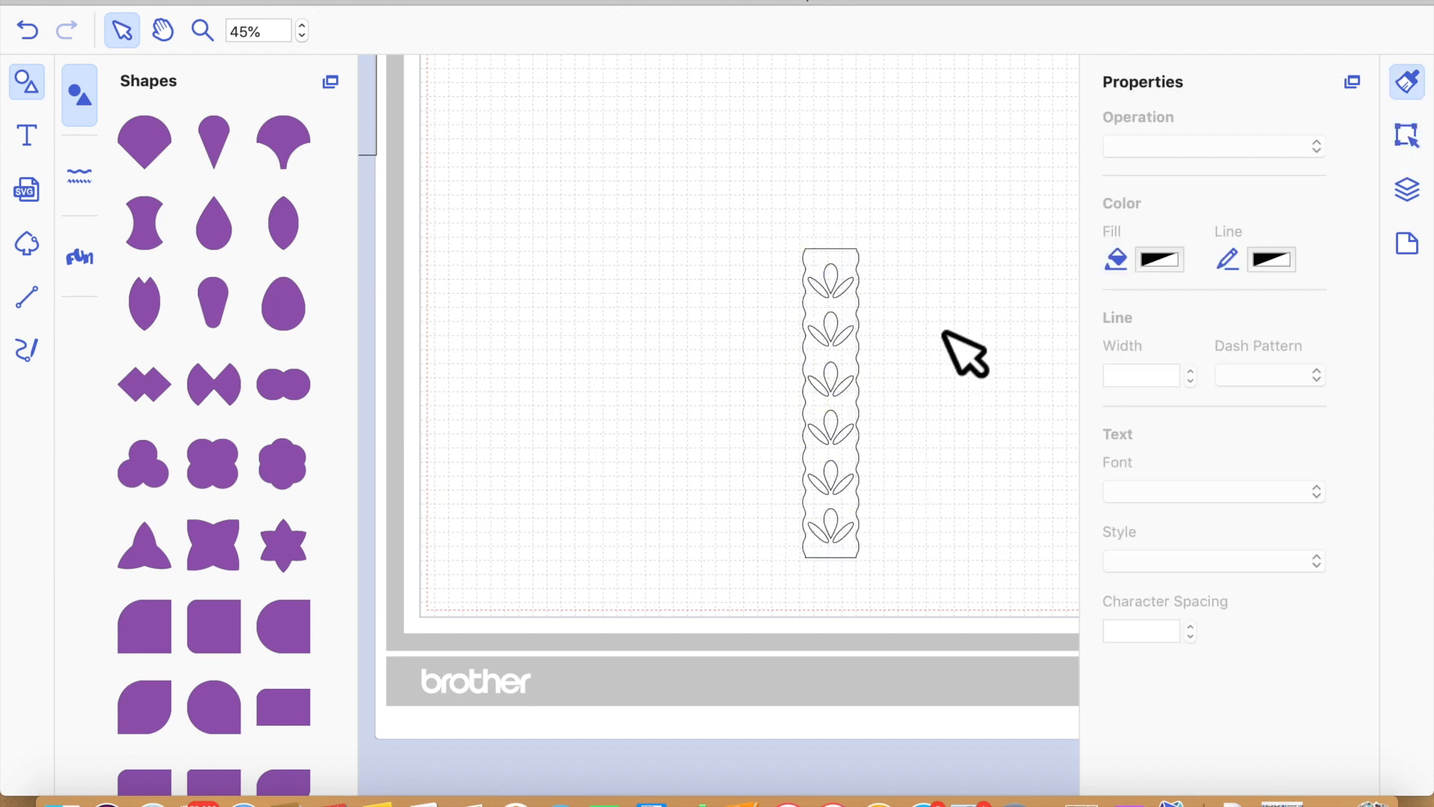
{"action": "left_click", "coordinate": [861, 333]}
{"action": "left_click", "coordinate": [1164, 251]}
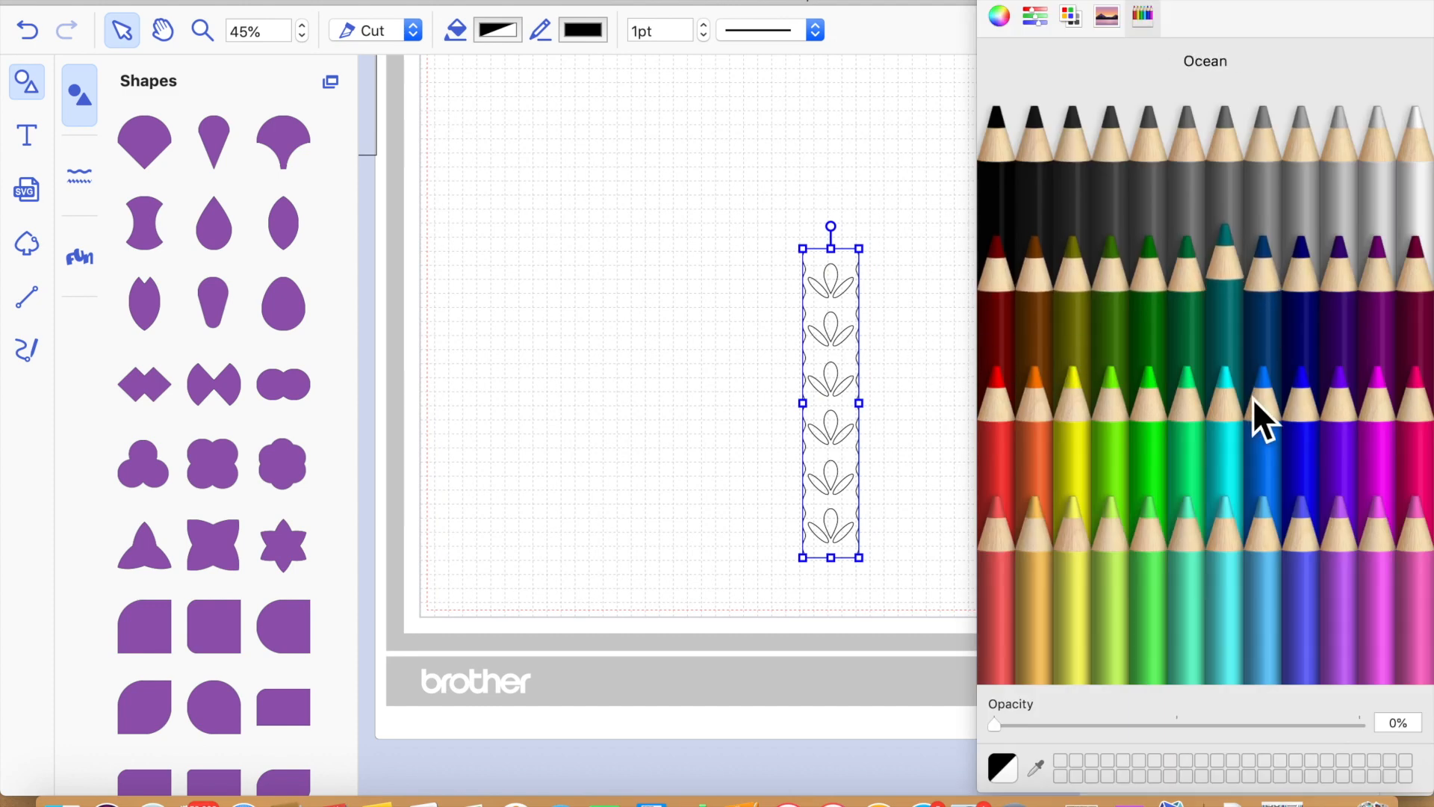
{"action": "left_click", "coordinate": [1255, 404]}
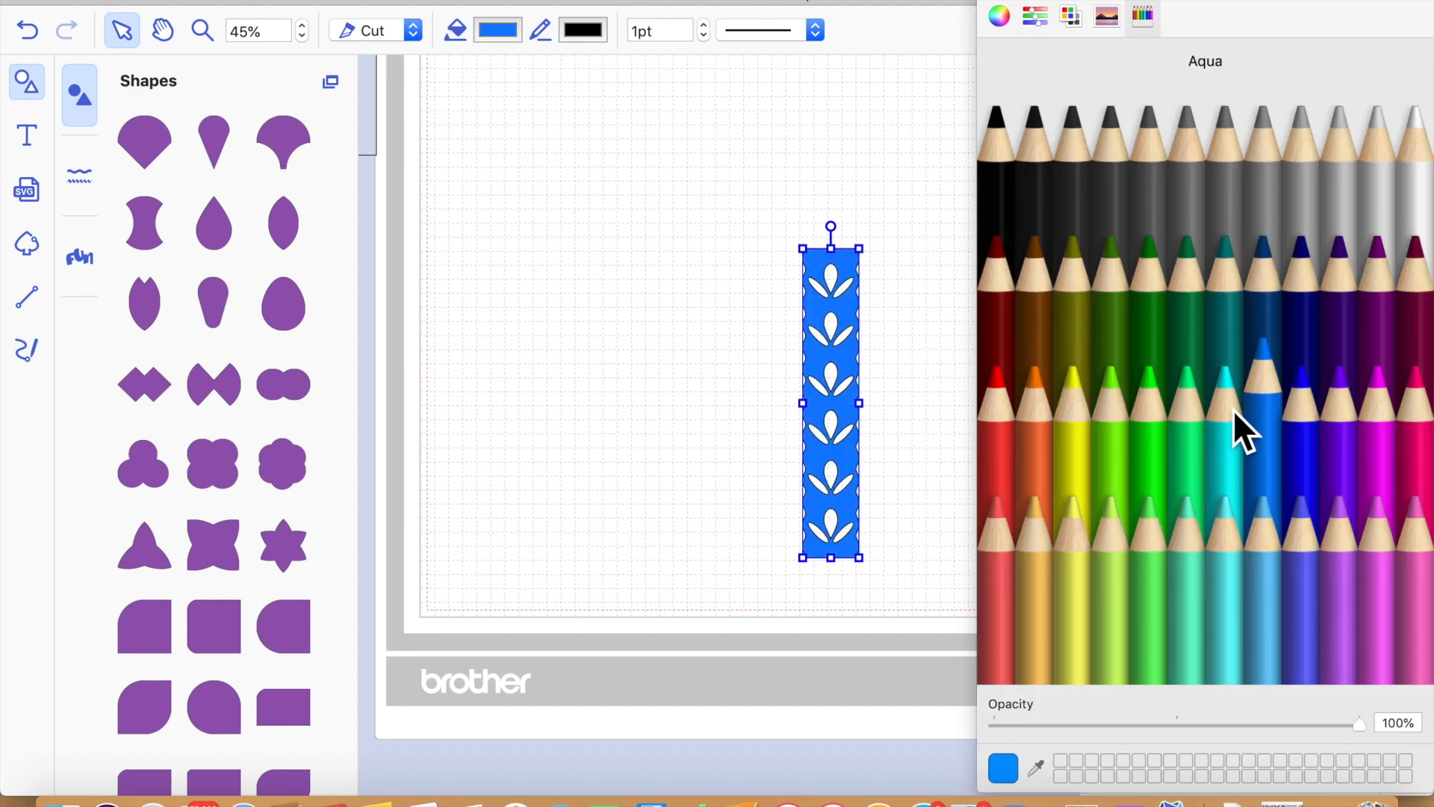
Move the card base rectangle from behind the snowflake panel onto the mat and fill it with the light gray Mercury
{"action": "left_click", "coordinate": [28, 83]}
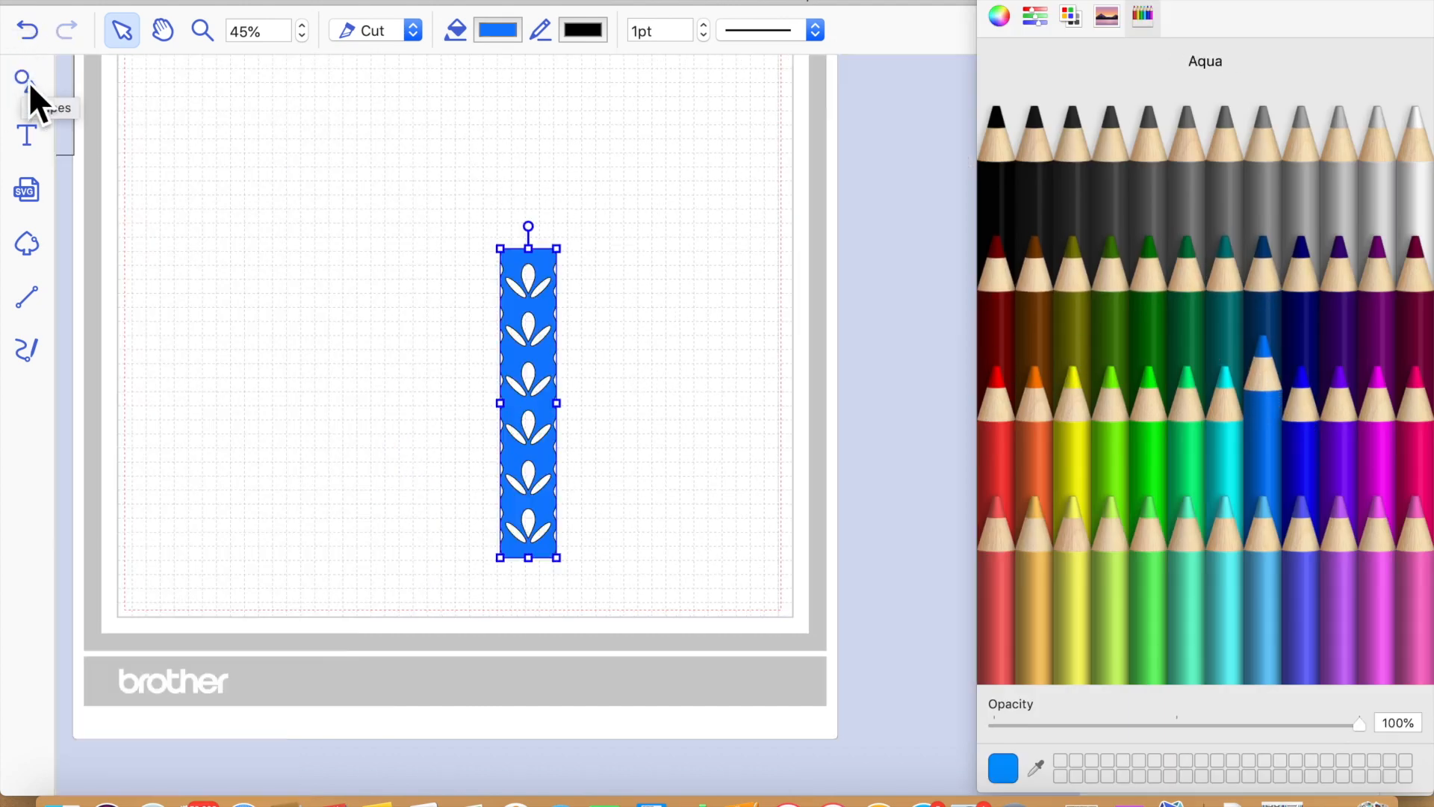
{"action": "scroll", "coordinate": [362, 497], "scroll_direction": "left", "scroll_amount": 5}
{"action": "scroll", "coordinate": [157, 391], "scroll_direction": "left", "scroll_amount": 4}
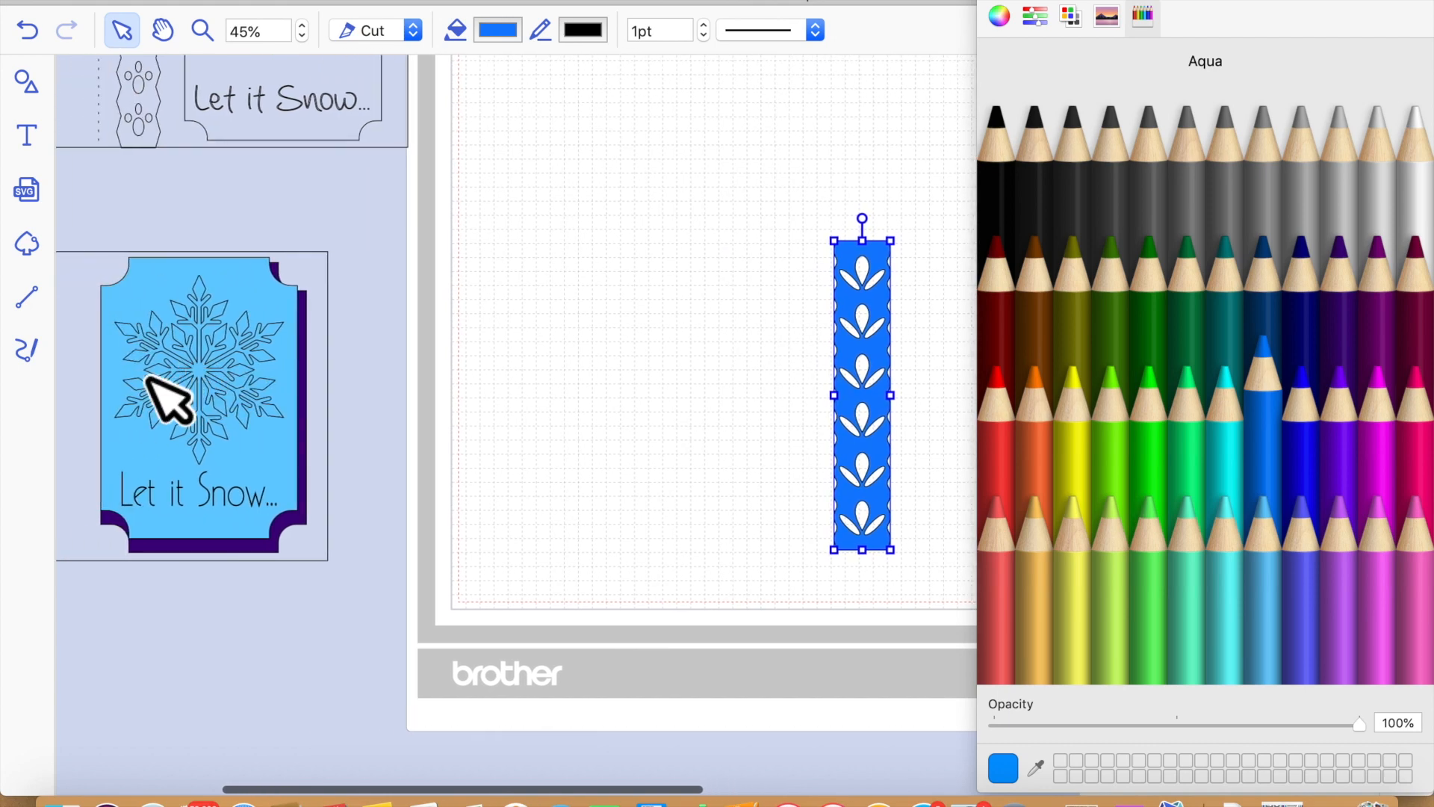
{"action": "left_click_drag", "start_coordinate": [97, 343], "coordinate": [838, 343]}
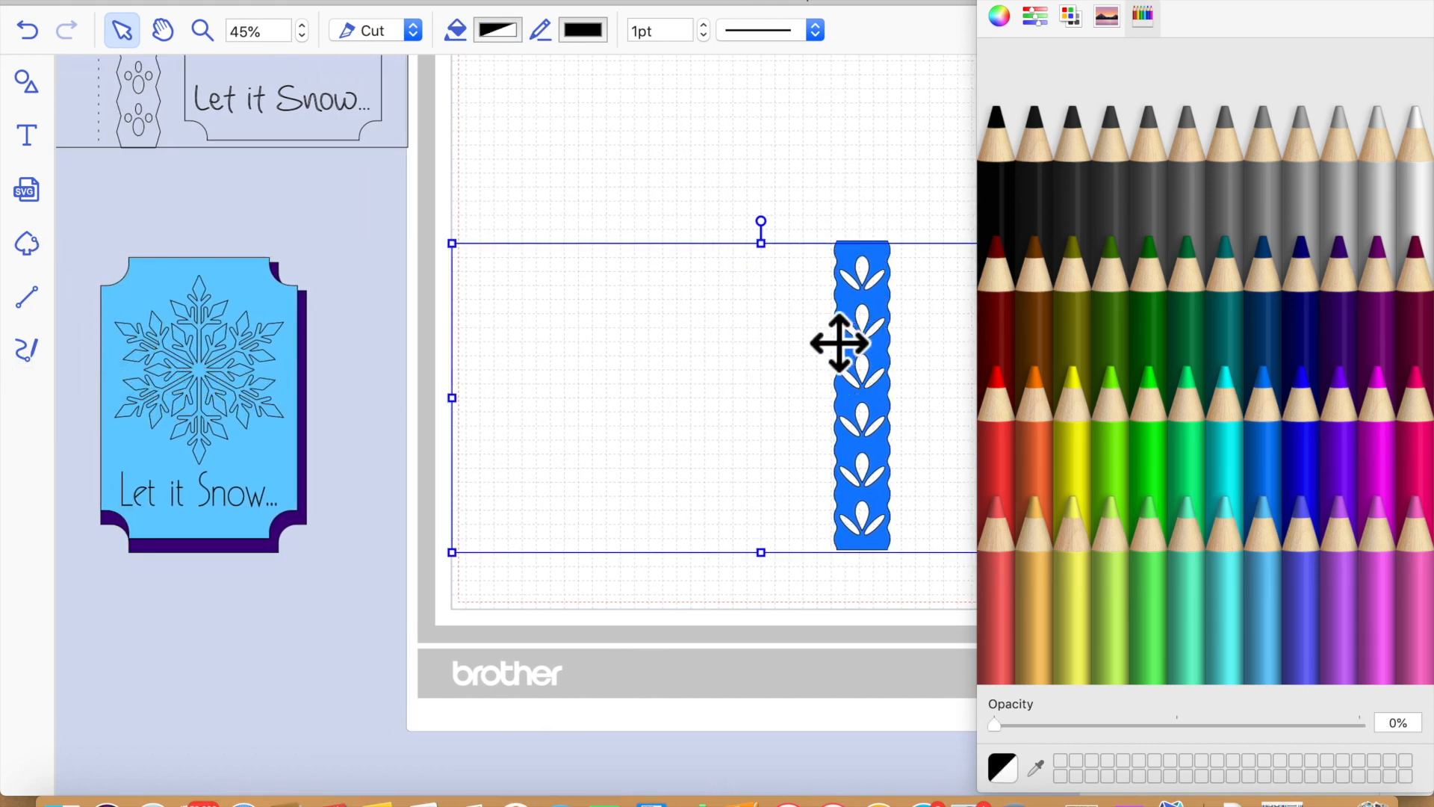
{"action": "scroll", "coordinate": [822, 317], "scroll_direction": "right", "scroll_amount": 3}
{"action": "left_click_drag", "start_coordinate": [669, 259], "coordinate": [670, 208]}
{"action": "left_click", "coordinate": [1380, 190]}
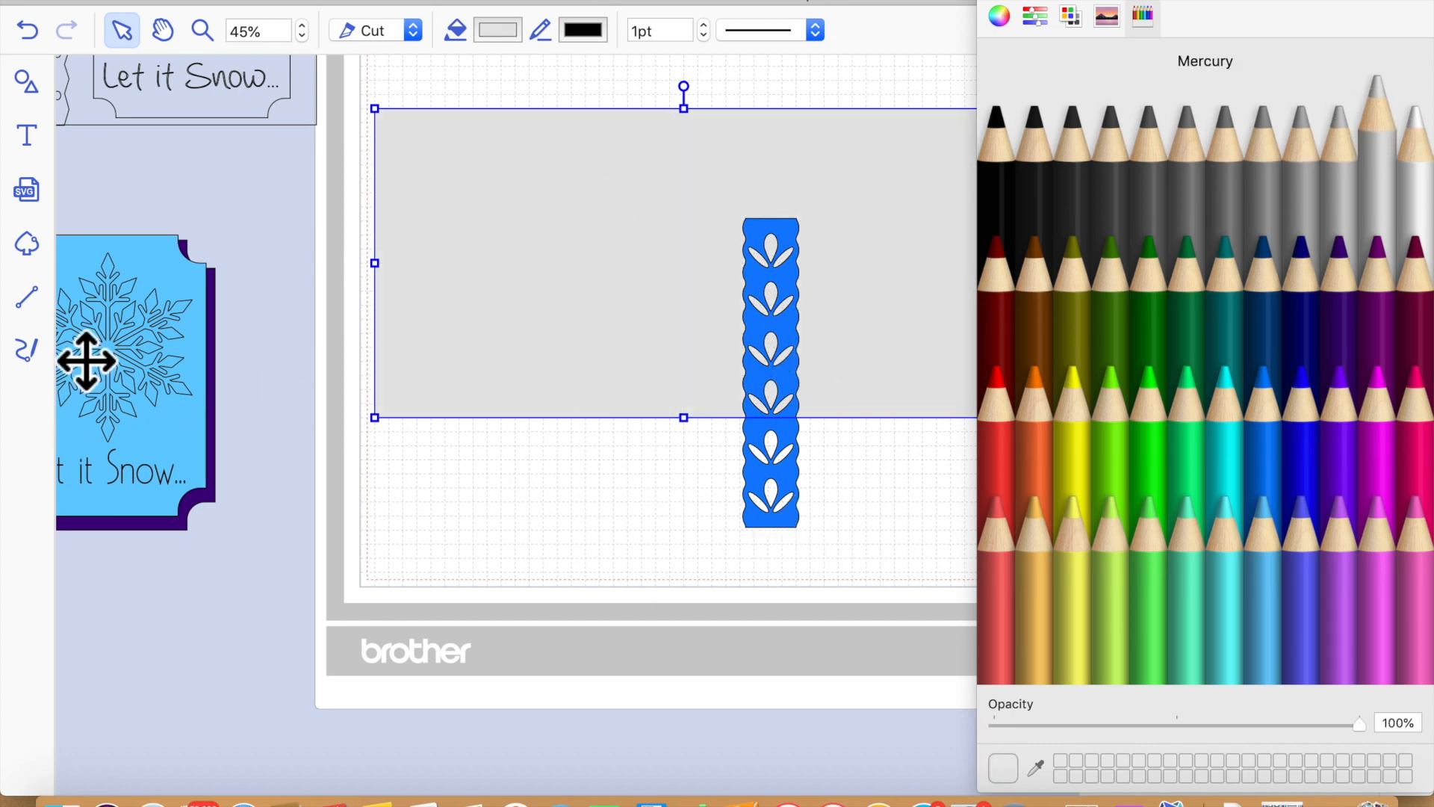
Draw a vertical straight line spanning the full height of the gray card base and give it a dashed pattern
{"action": "left_click", "coordinate": [32, 302]}
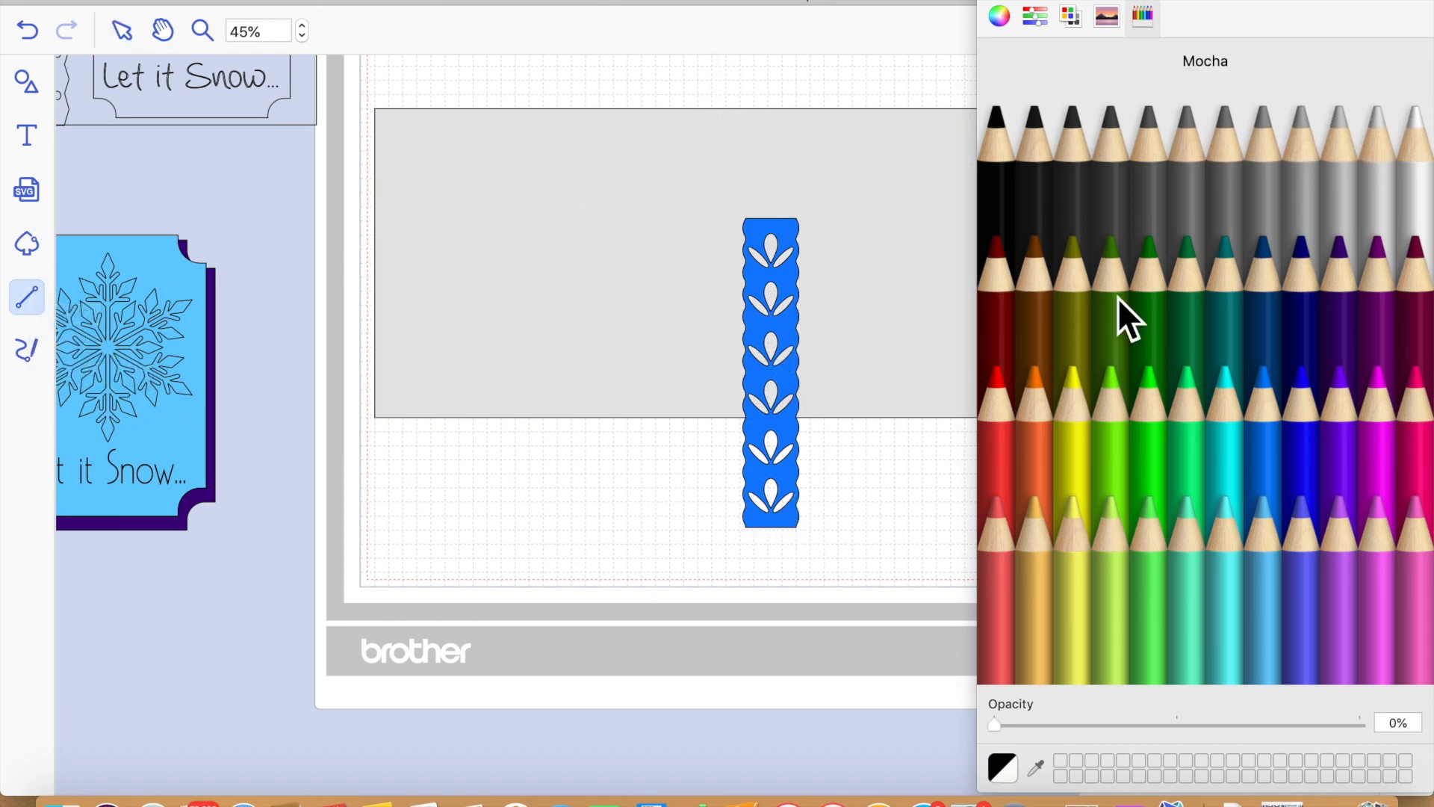
{"action": "left_click", "coordinate": [1001, 10]}
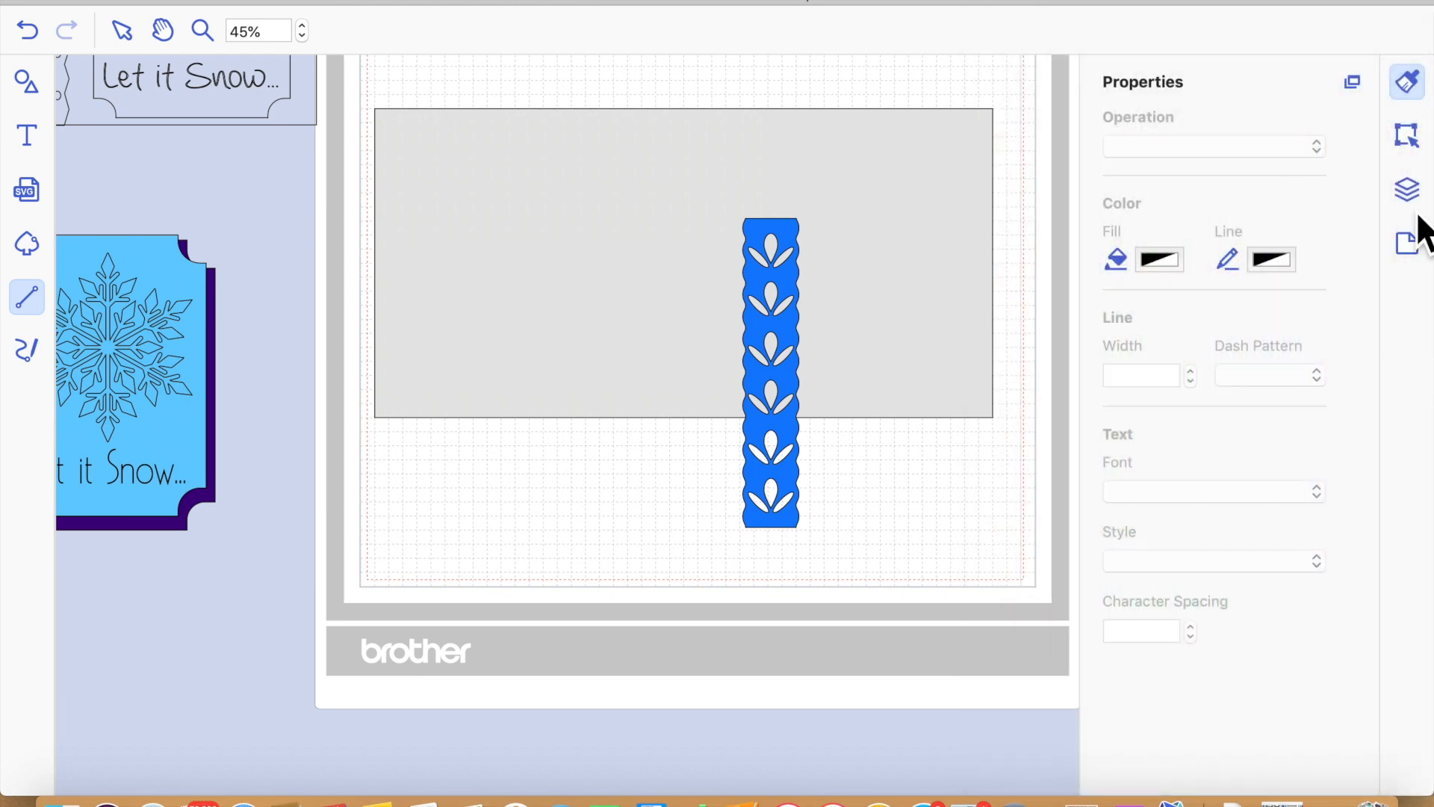
{"action": "left_click", "coordinate": [1419, 256]}
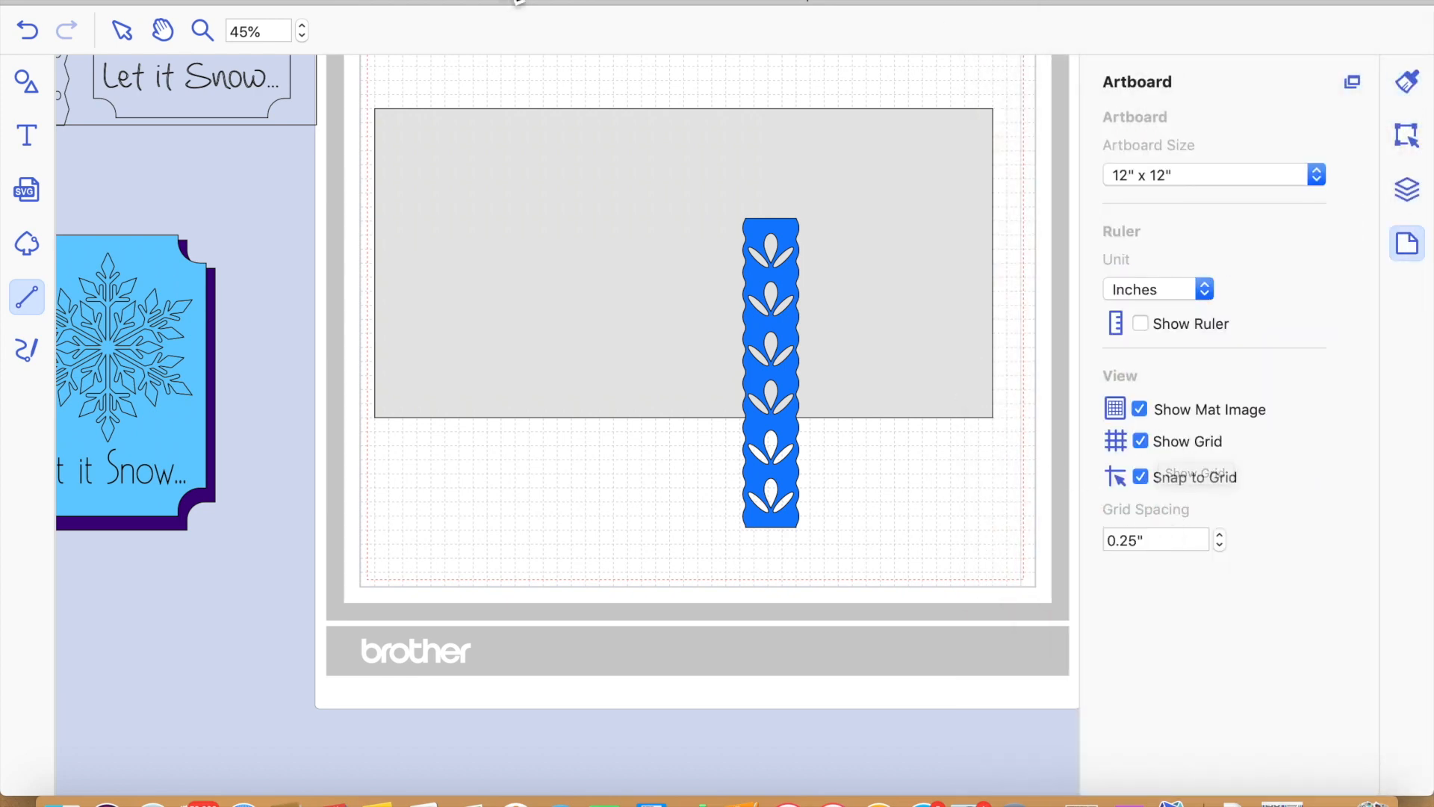
{"action": "left_click", "coordinate": [628, 97]}
{"action": "left_click", "coordinate": [630, 435]}
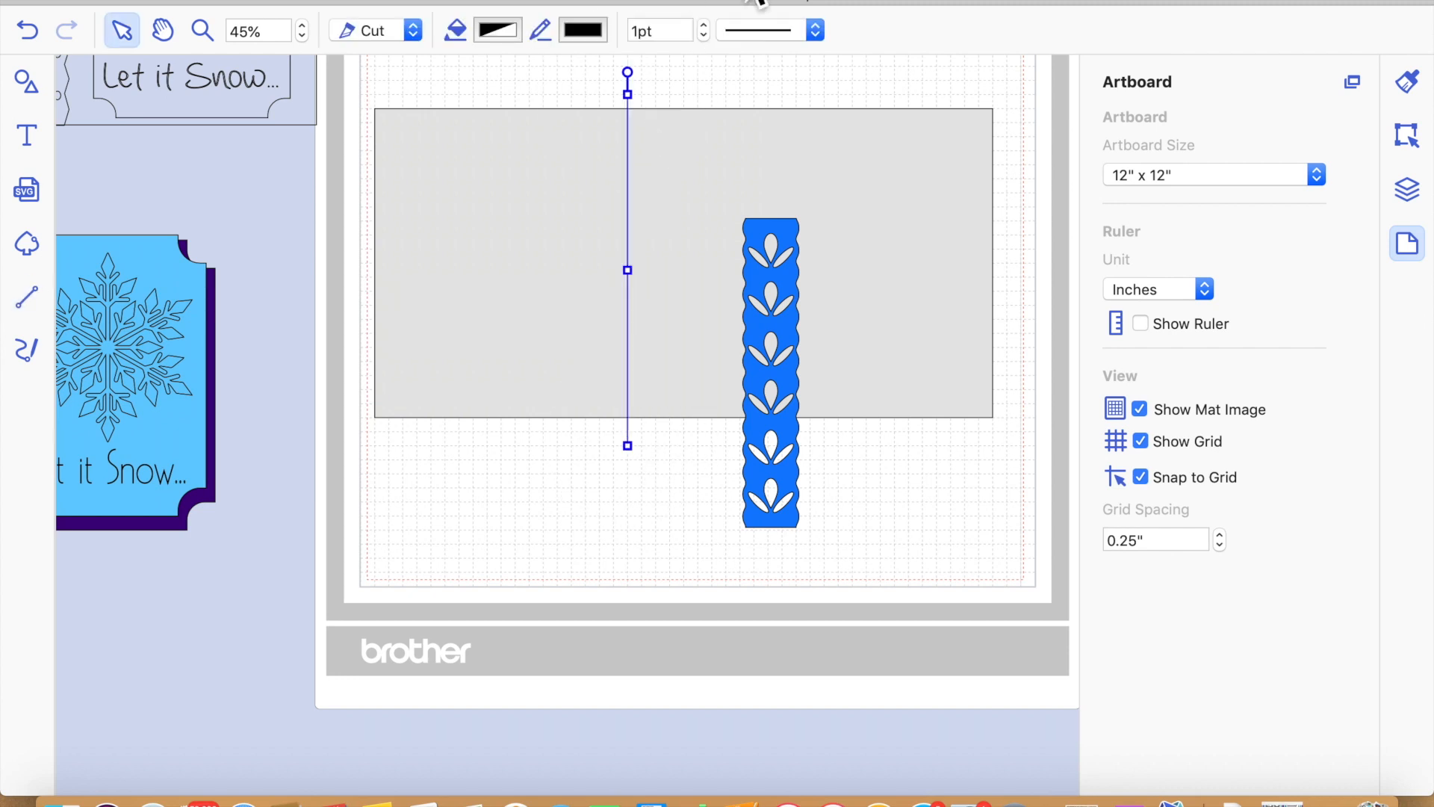
{"action": "left_click", "coordinate": [781, 34]}
{"action": "left_click", "coordinate": [785, 99]}
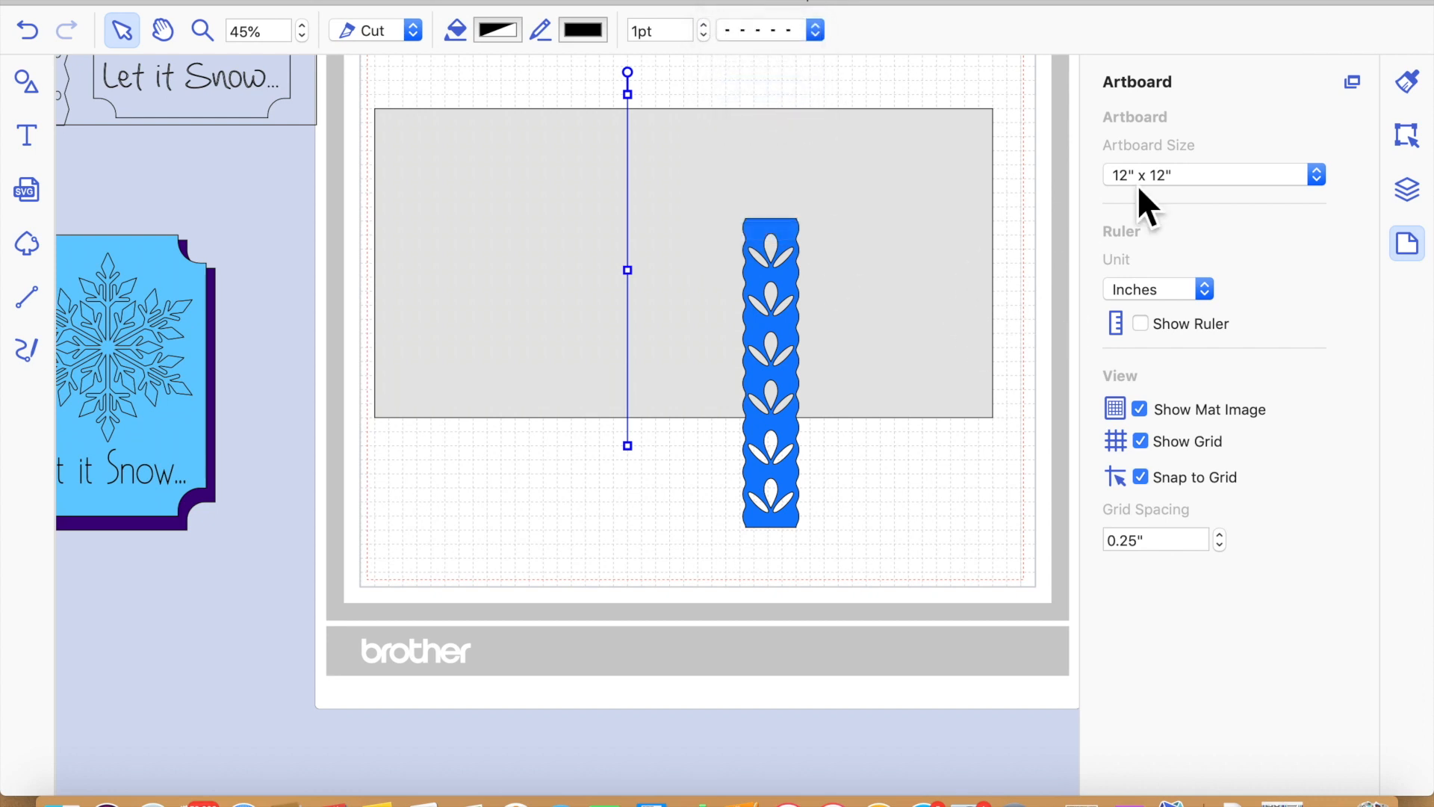
Set the height of the dashed fold line to 5.25"
{"action": "left_click", "coordinate": [1407, 138]}
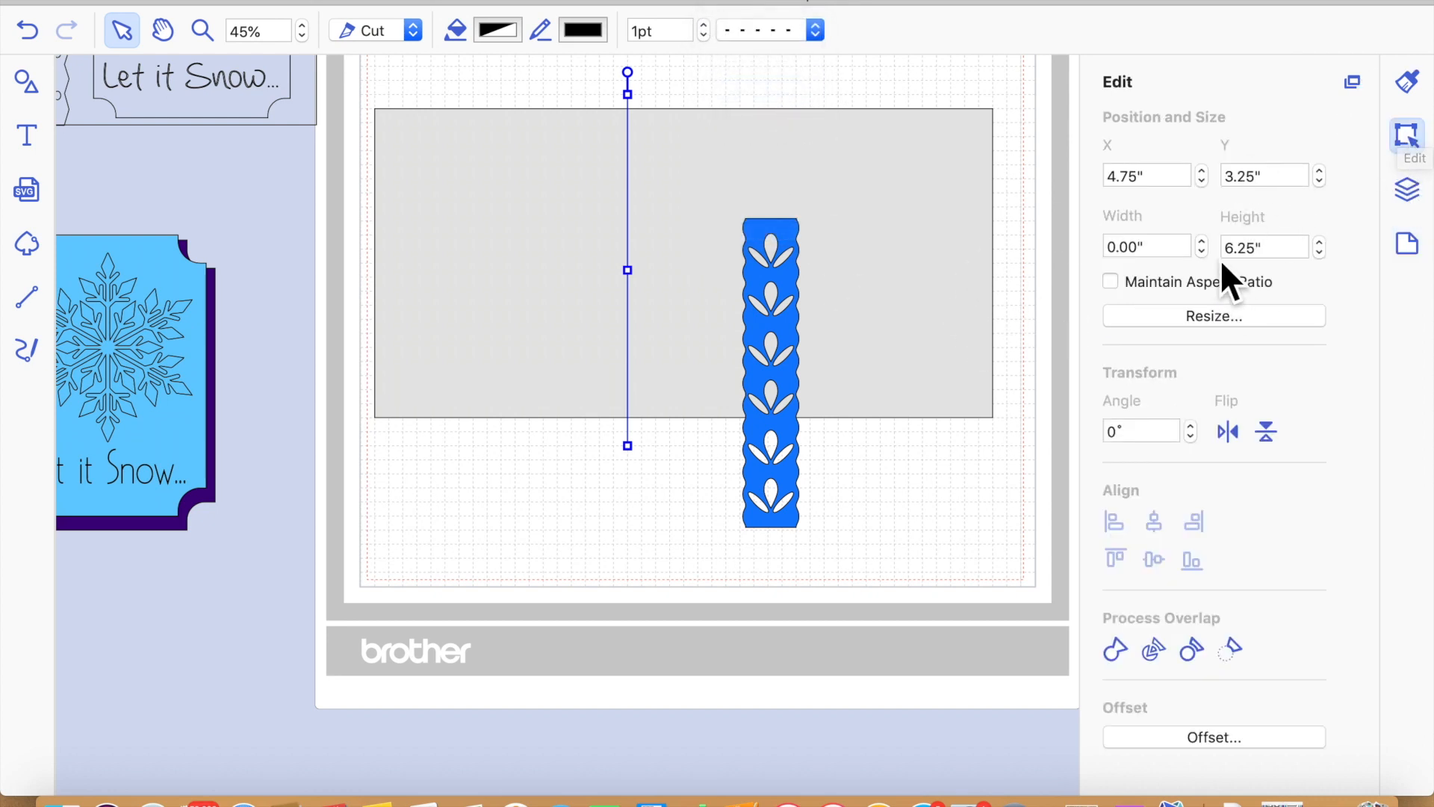
{"action": "left_click", "coordinate": [1270, 251]}
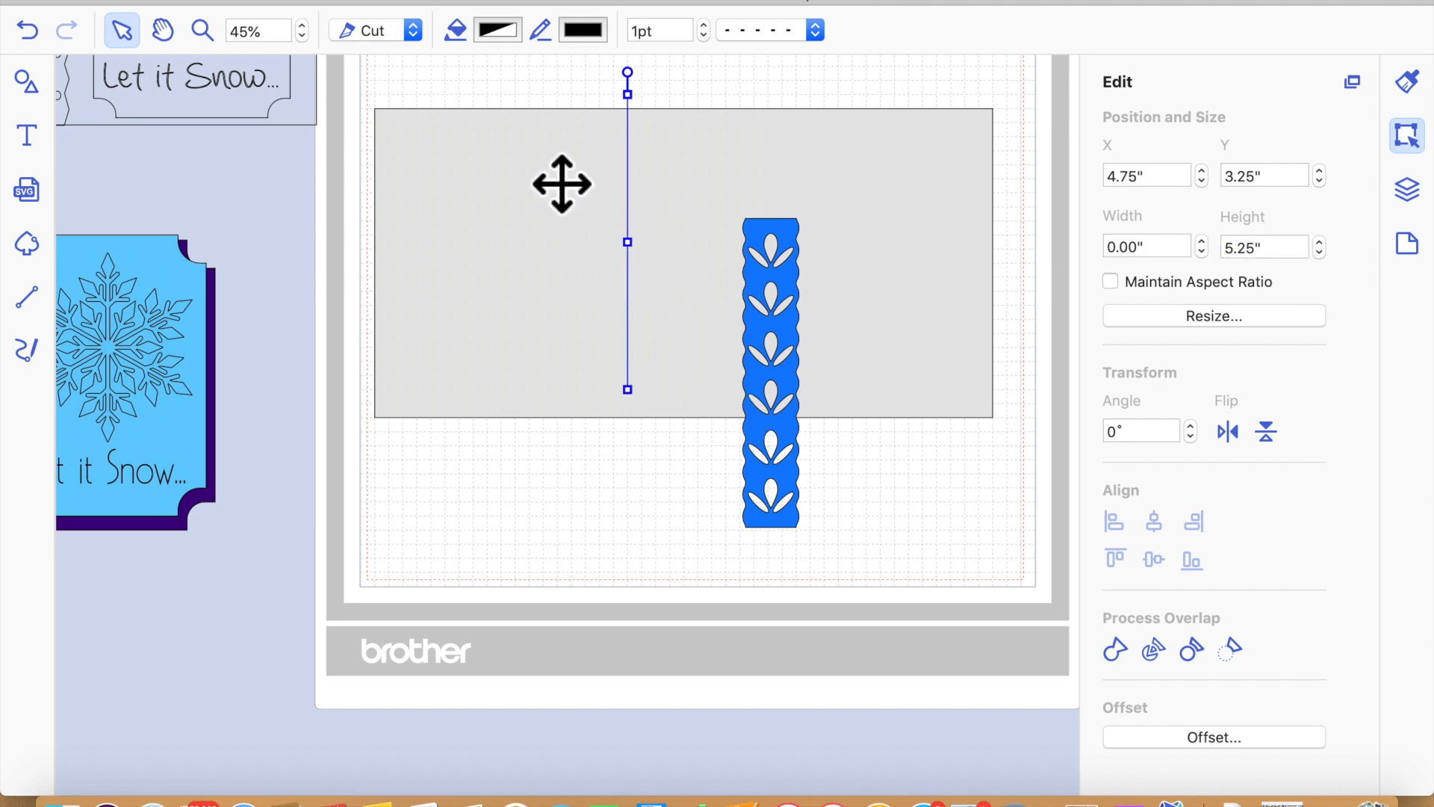
{"action": "left_click", "coordinate": [598, 200]}
{"action": "left_click_drag", "start_coordinate": [379, 74], "coordinate": [656, 257]}
{"action": "left_click", "coordinate": [1229, 433]}
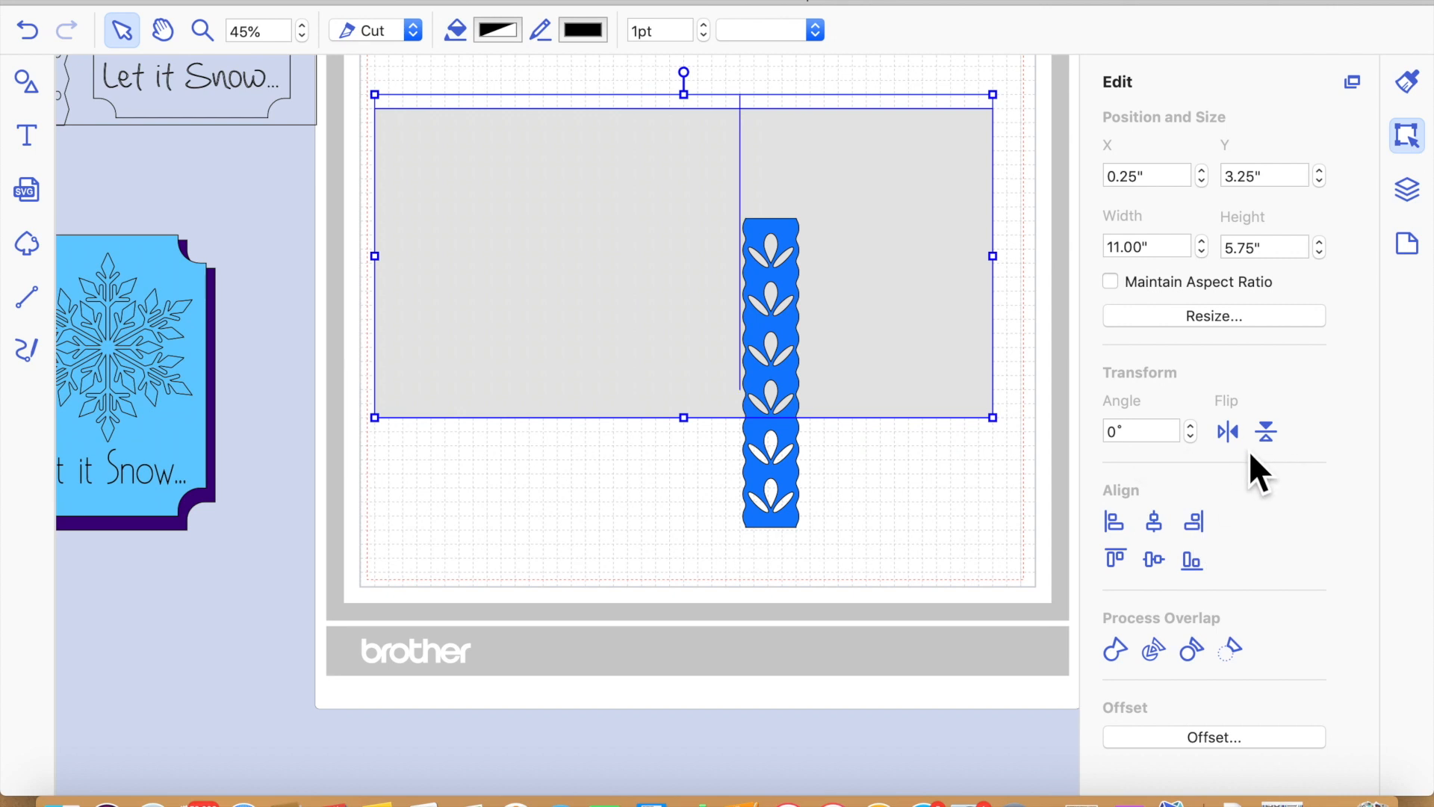
{"action": "left_click", "coordinate": [27, 30]}
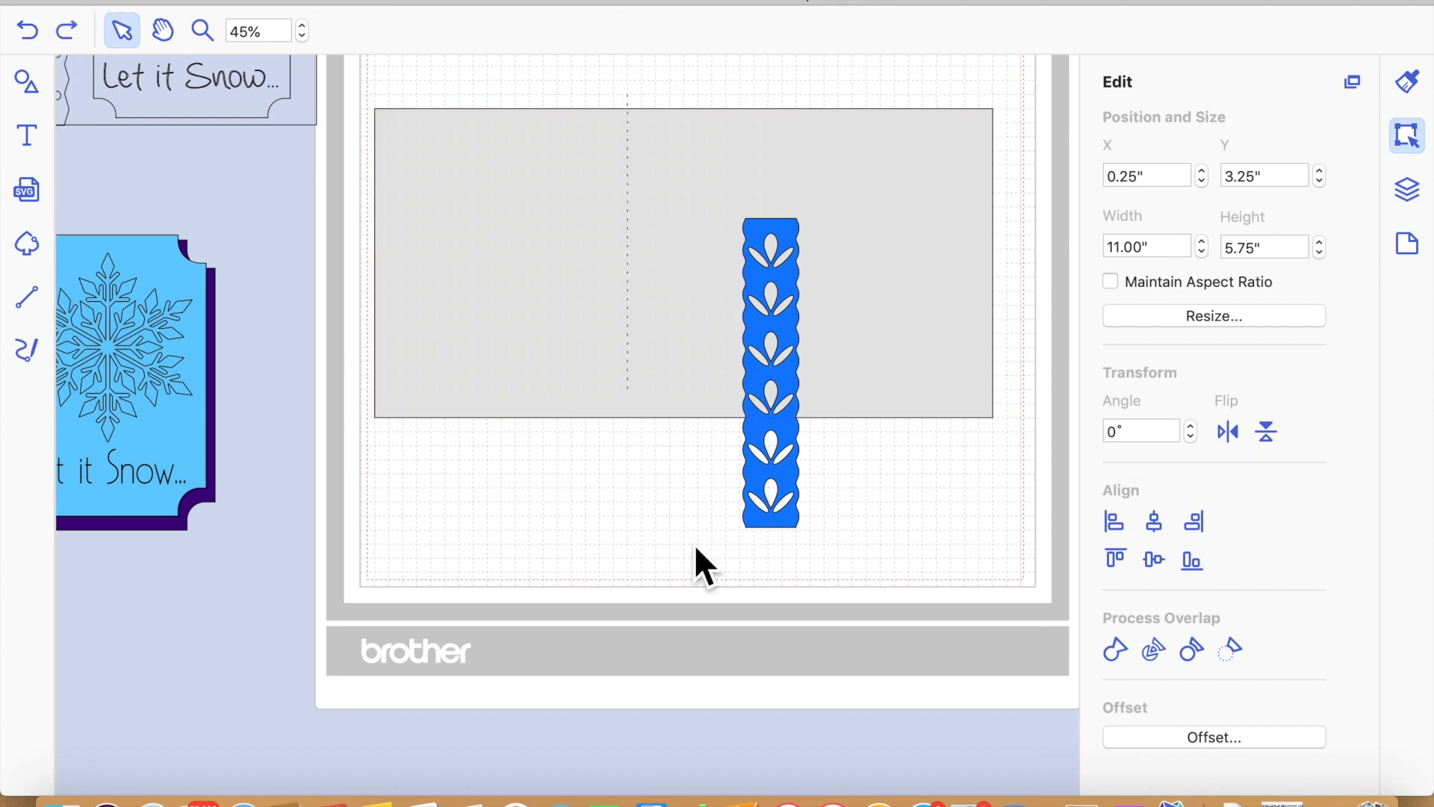
Align the centers of the dashed fold line and the gray card base both vertically and horizontally
{"action": "left_click_drag", "start_coordinate": [592, 157], "coordinate": [639, 198]}
{"action": "left_click_drag", "start_coordinate": [333, 71], "coordinate": [699, 243]}
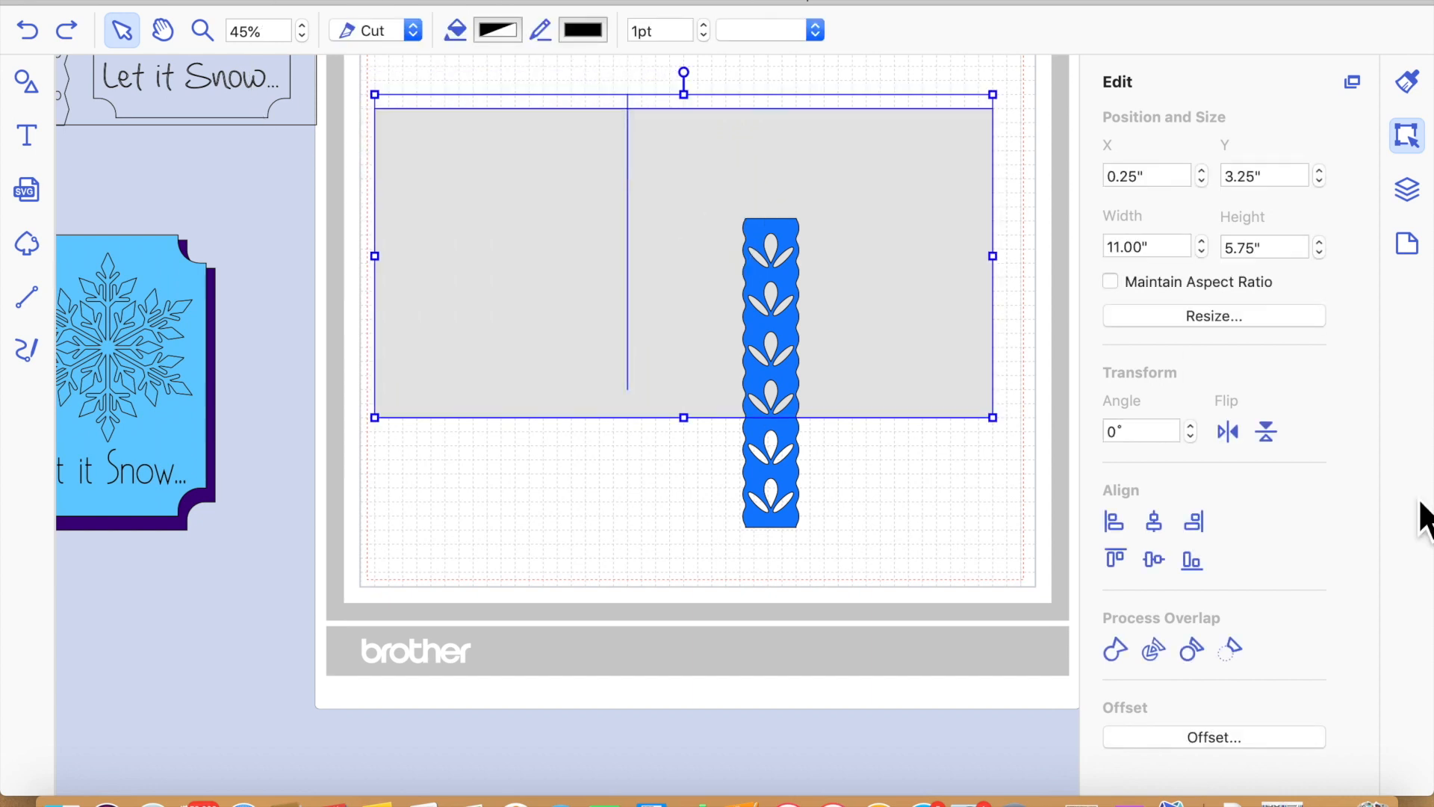
{"action": "left_click", "coordinate": [1153, 561]}
{"action": "left_click", "coordinate": [1154, 521]}
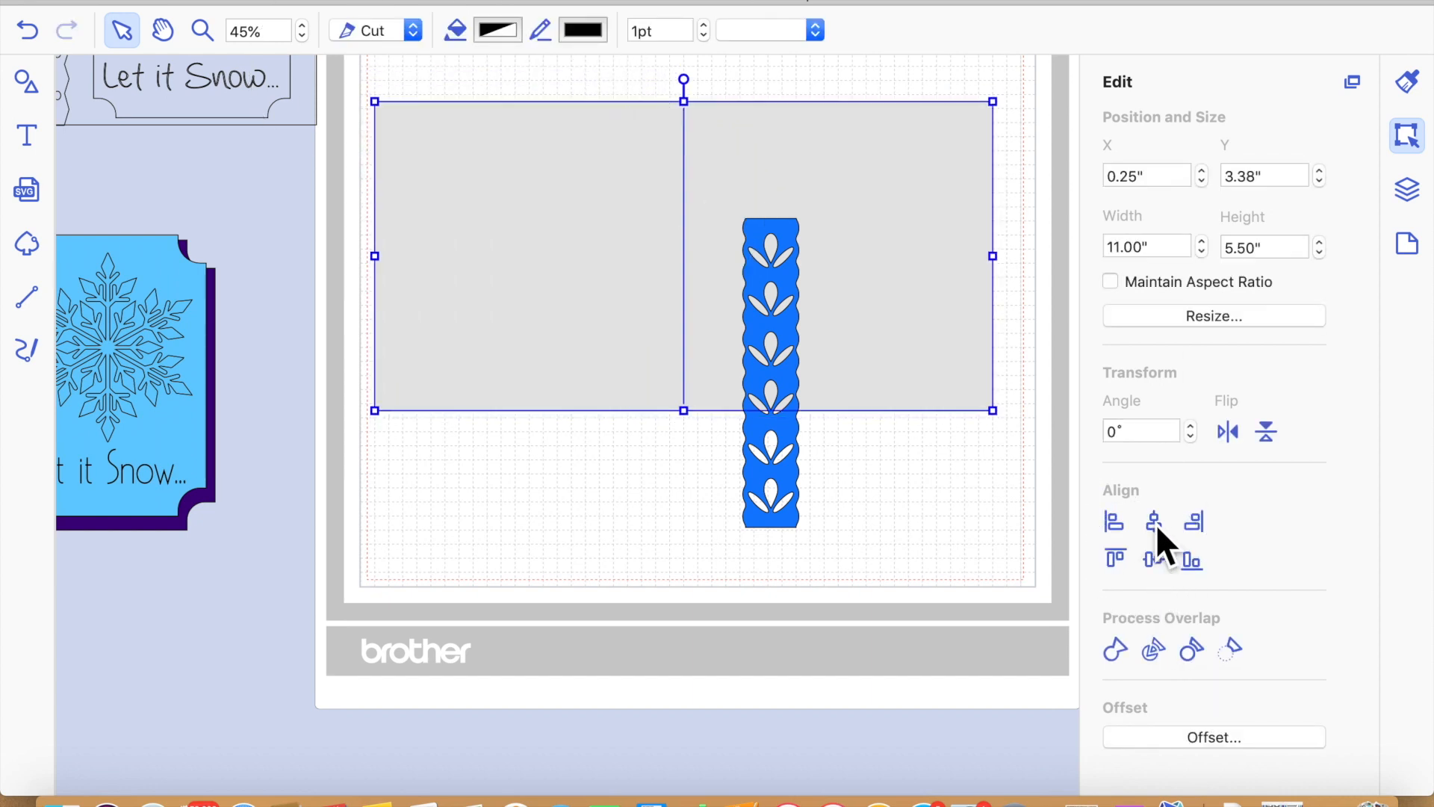
{"action": "left_click", "coordinate": [592, 517]}
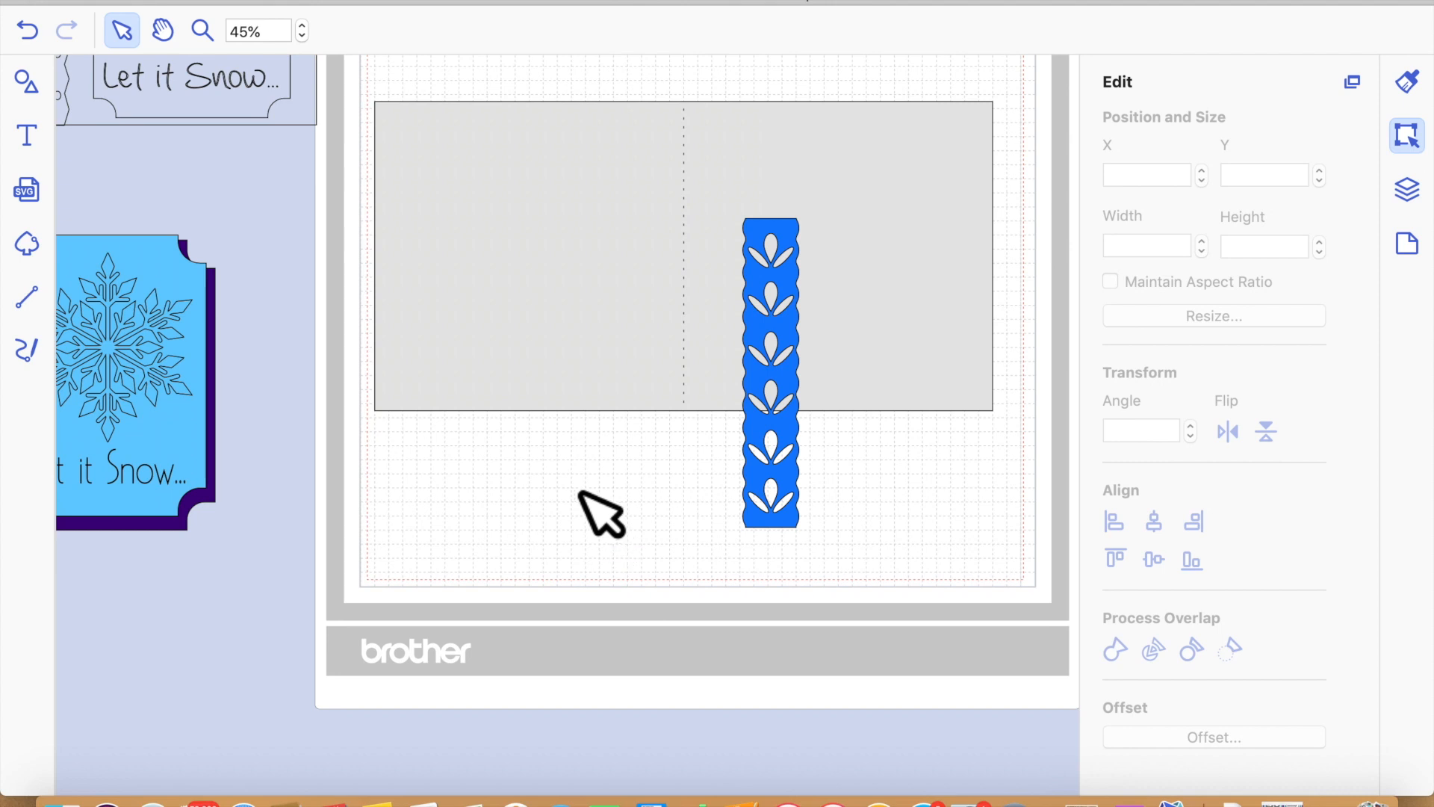
Group the gray card base with its fold line and move the group to X 0.50", Y 3.25"
{"action": "left_click_drag", "start_coordinate": [350, 77], "coordinate": [707, 192]}
{"action": "left_click", "coordinate": [392, 1]}
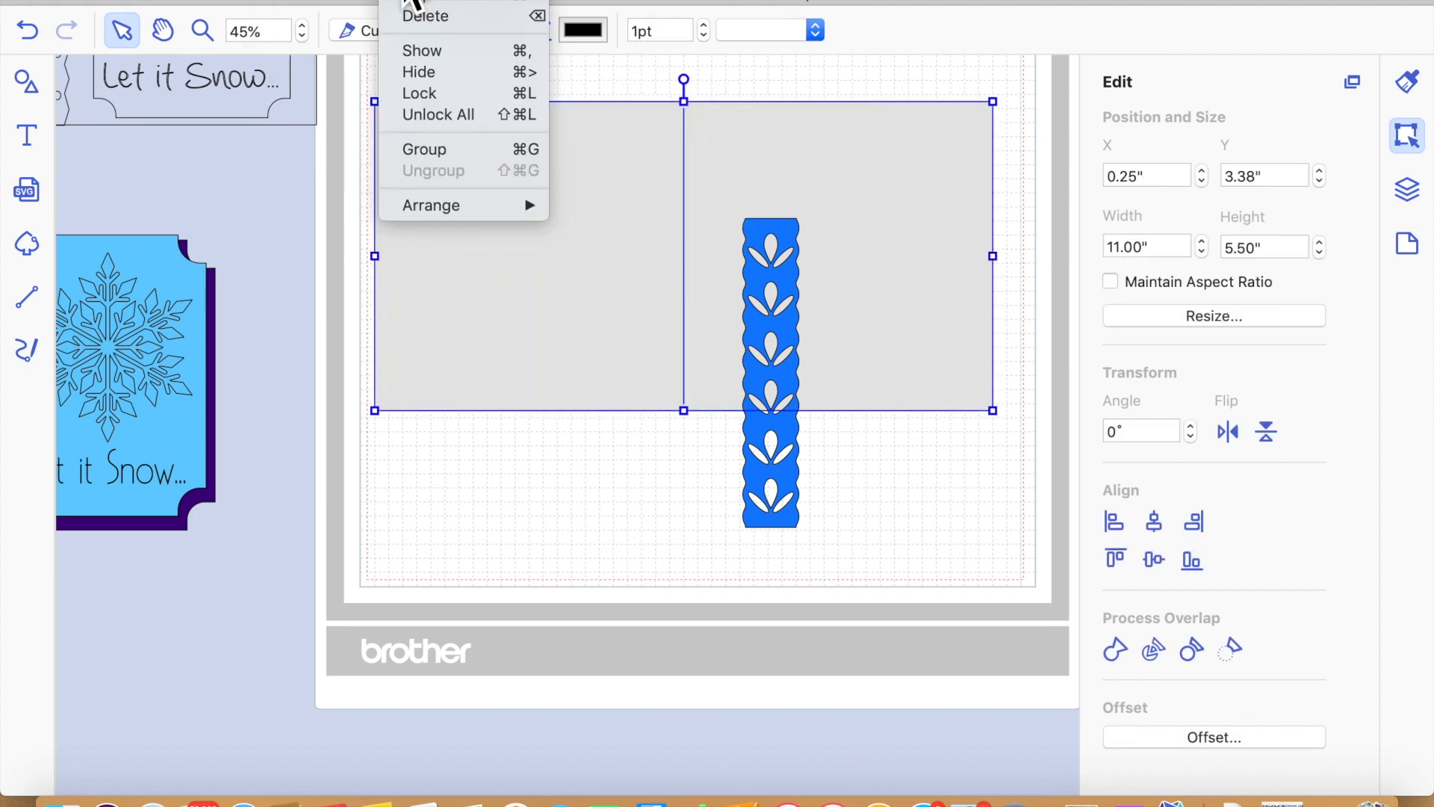
{"action": "left_click", "coordinate": [432, 155]}
{"action": "left_click", "coordinate": [563, 553]}
{"action": "left_click", "coordinate": [684, 304]}
{"action": "left_click_drag", "start_coordinate": [683, 304], "coordinate": [661, 340]}
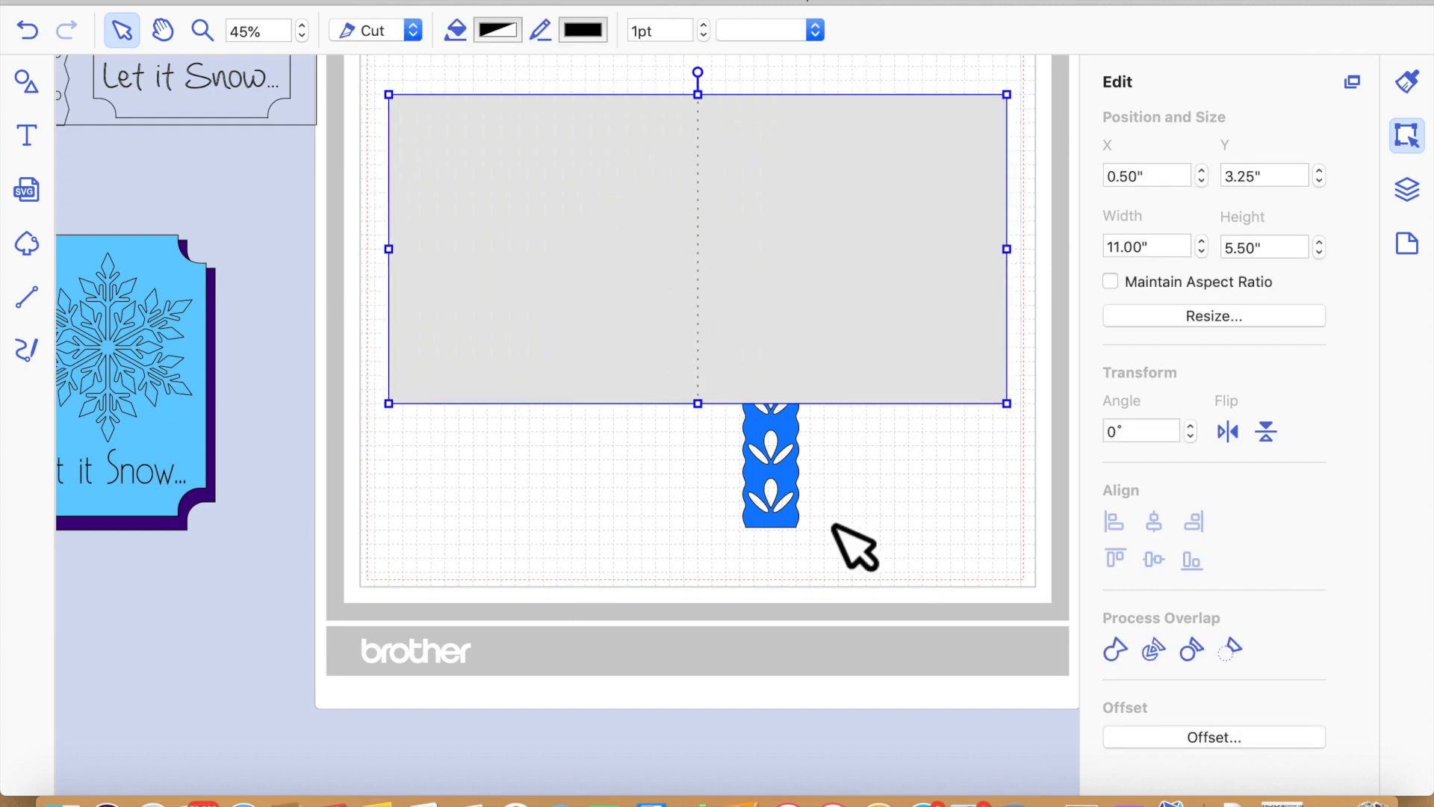
Turn off snapping to the grid for the artboard
{"action": "left_click", "coordinate": [798, 485]}
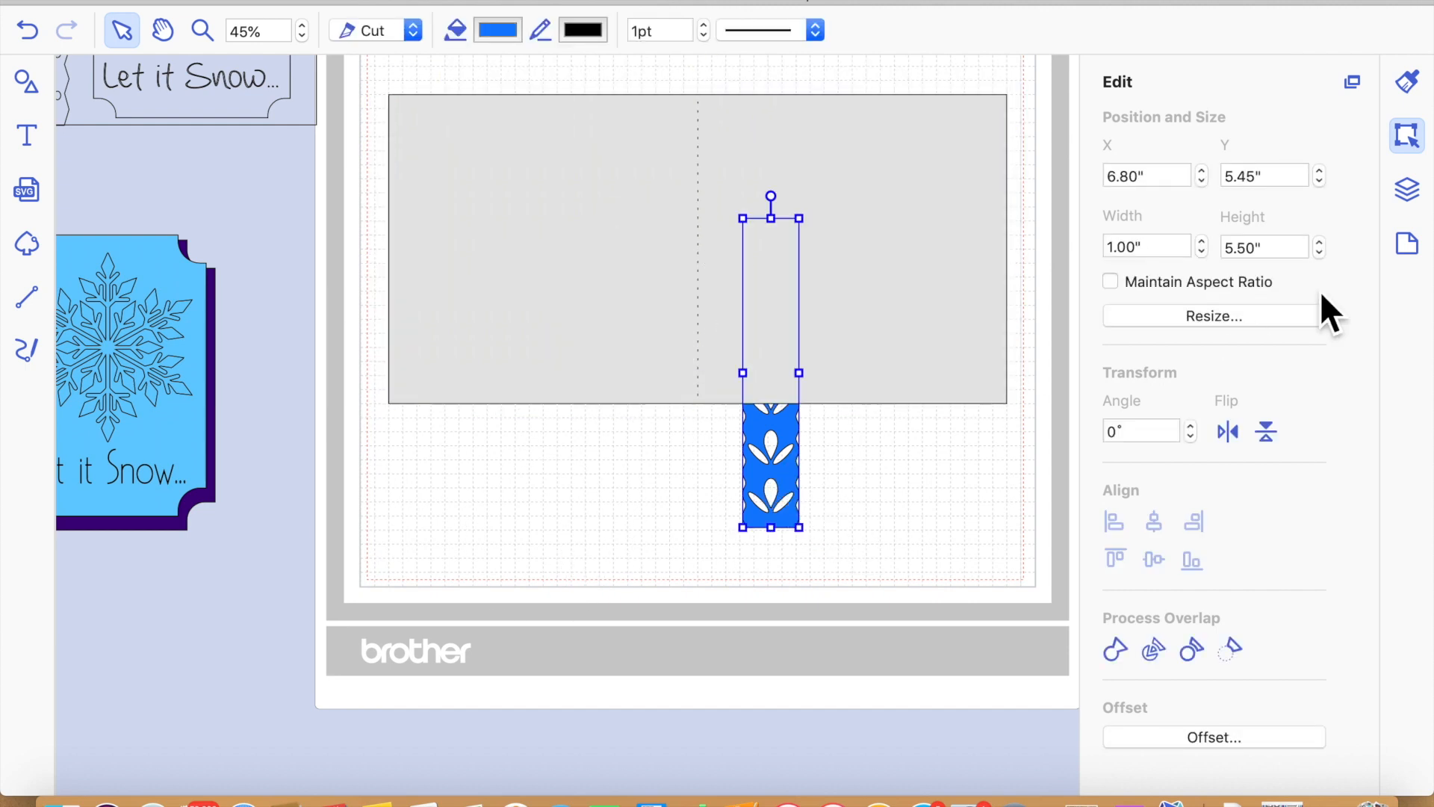
{"action": "left_click", "coordinate": [1408, 254]}
{"action": "left_click", "coordinate": [1142, 479]}
{"action": "left_click", "coordinate": [911, 593]}
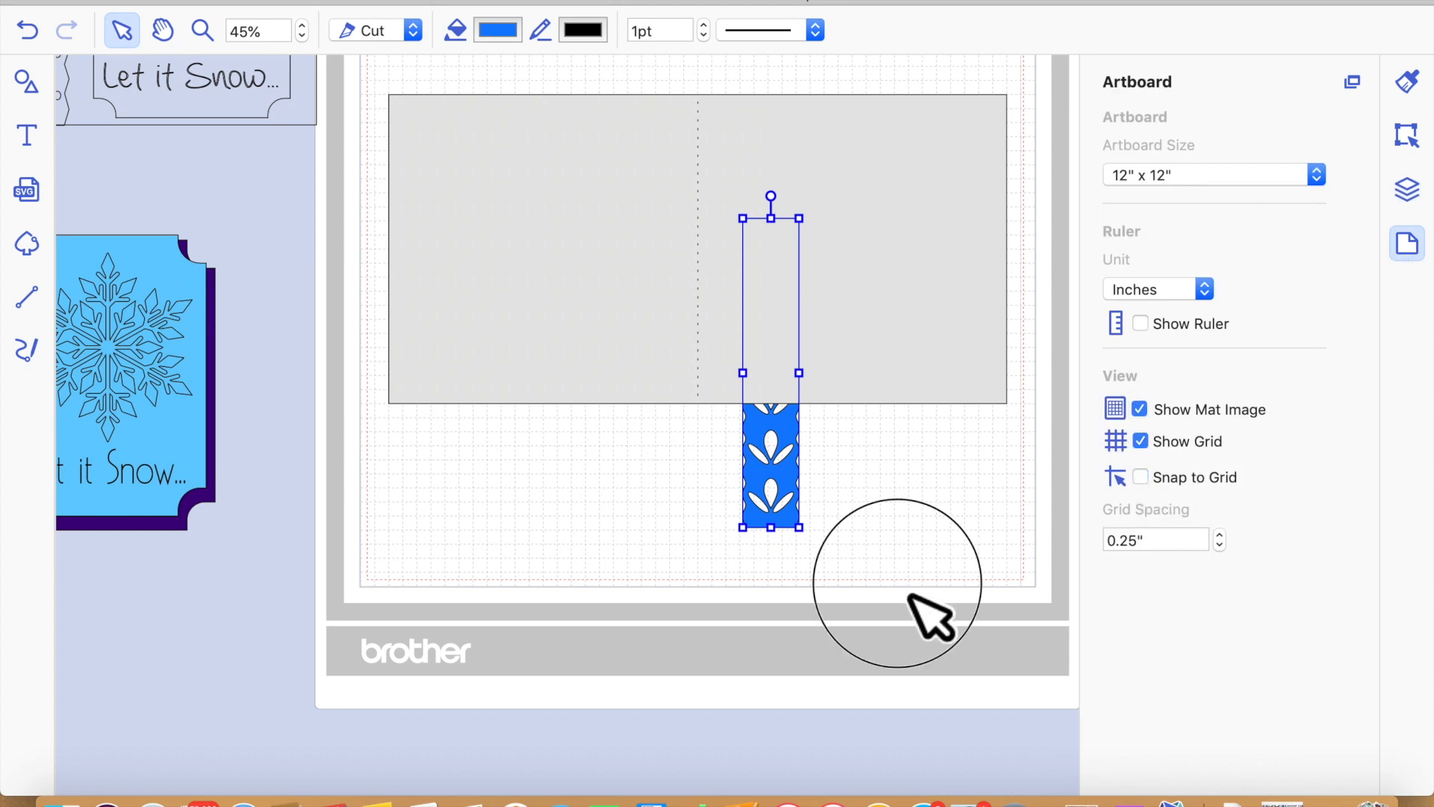
Bring the blue scalloped strip to the front and place it just right of the fold line, spanning the card base's height
{"action": "left_click", "coordinate": [797, 444]}
{"action": "left_click", "coordinate": [422, 3]}
{"action": "mouse_move", "coordinate": [468, 209]}
{"action": "left_click", "coordinate": [654, 206]}
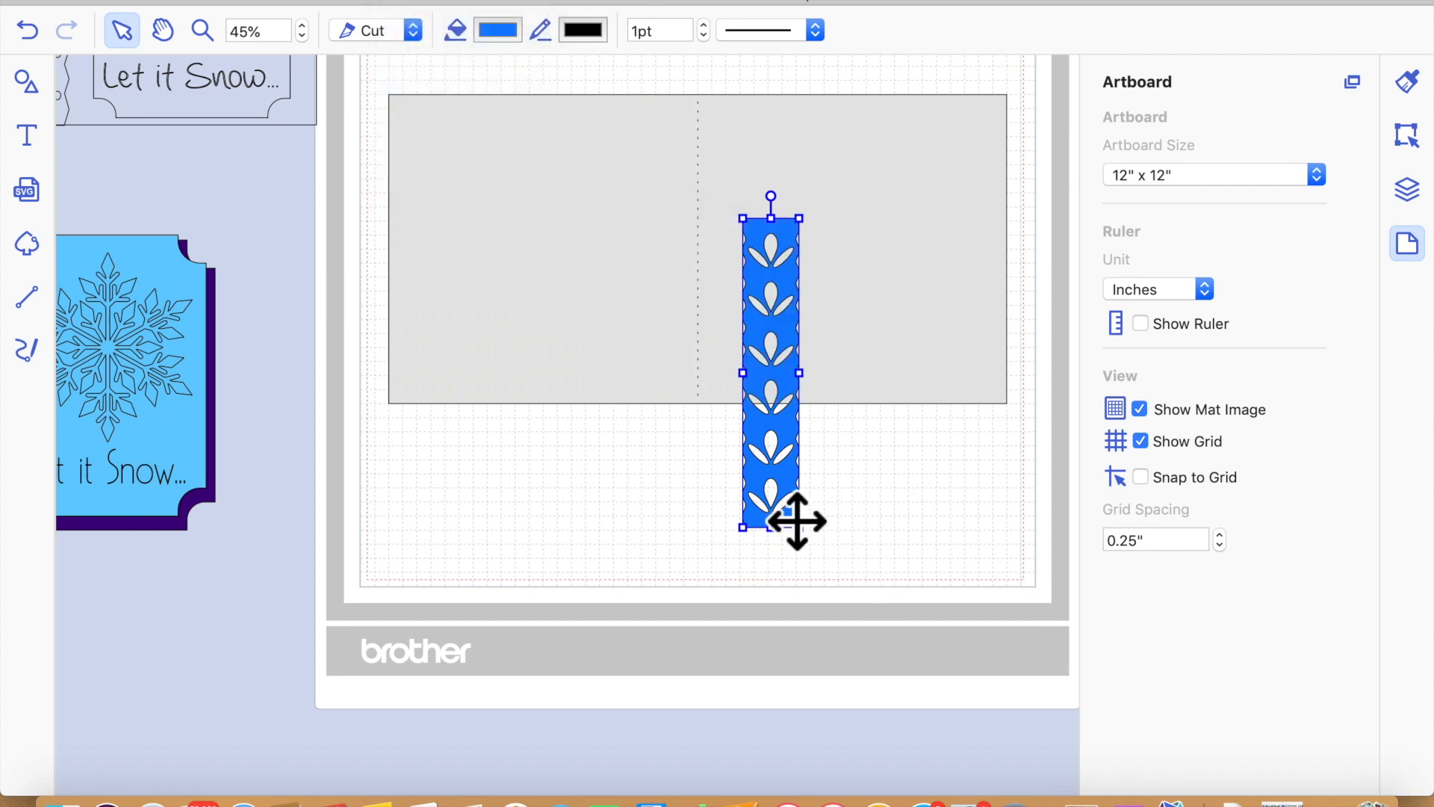
{"action": "left_click_drag", "start_coordinate": [816, 486], "coordinate": [785, 357]}
{"action": "left_click", "coordinate": [725, 537]}
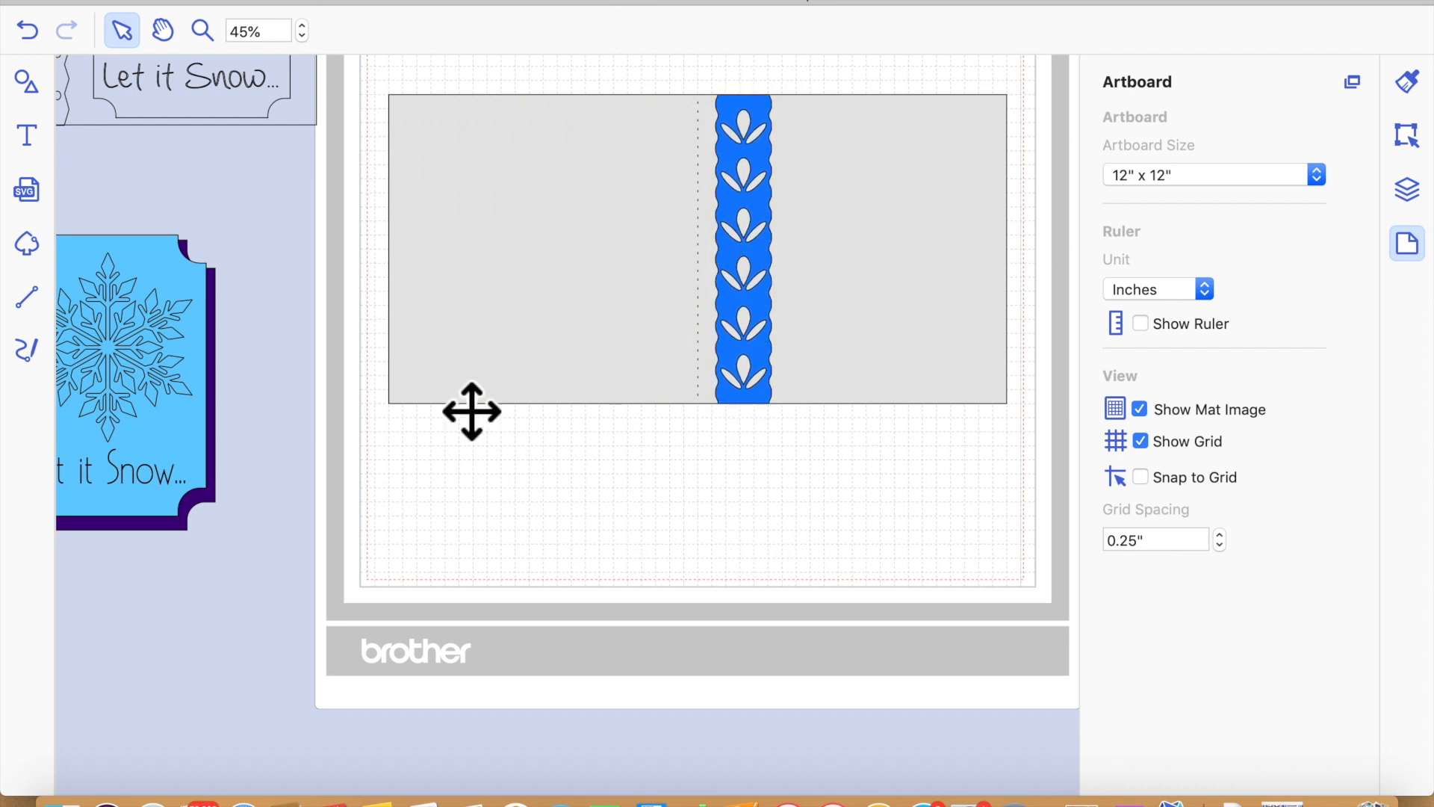
Bring the dark purple notched panel to the front and place it on the card base to the right of the blue strip
{"action": "left_click", "coordinate": [217, 381]}
{"action": "left_click_drag", "start_coordinate": [271, 377], "coordinate": [732, 455]}
{"action": "left_click", "coordinate": [396, 2]}
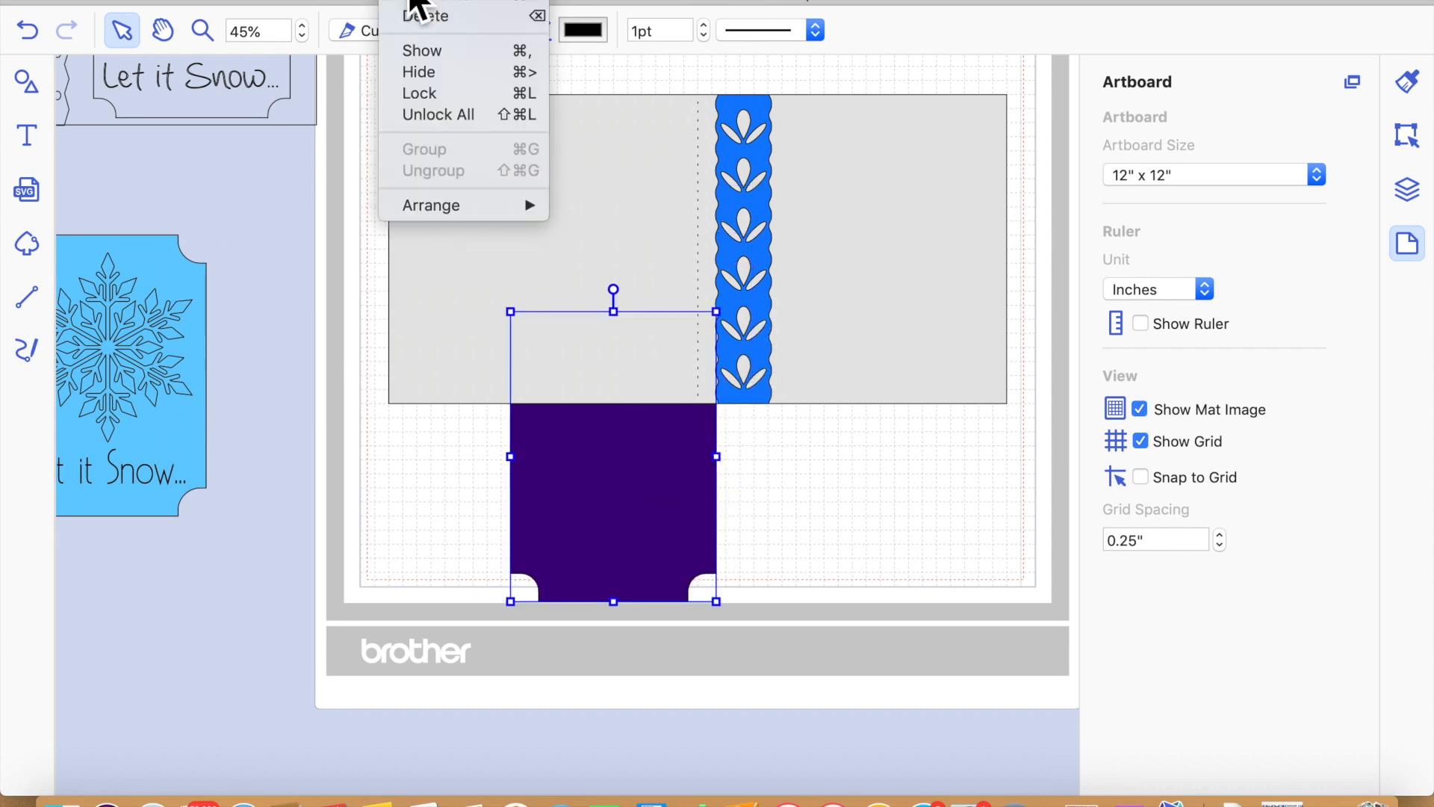
{"action": "mouse_move", "coordinate": [440, 210]}
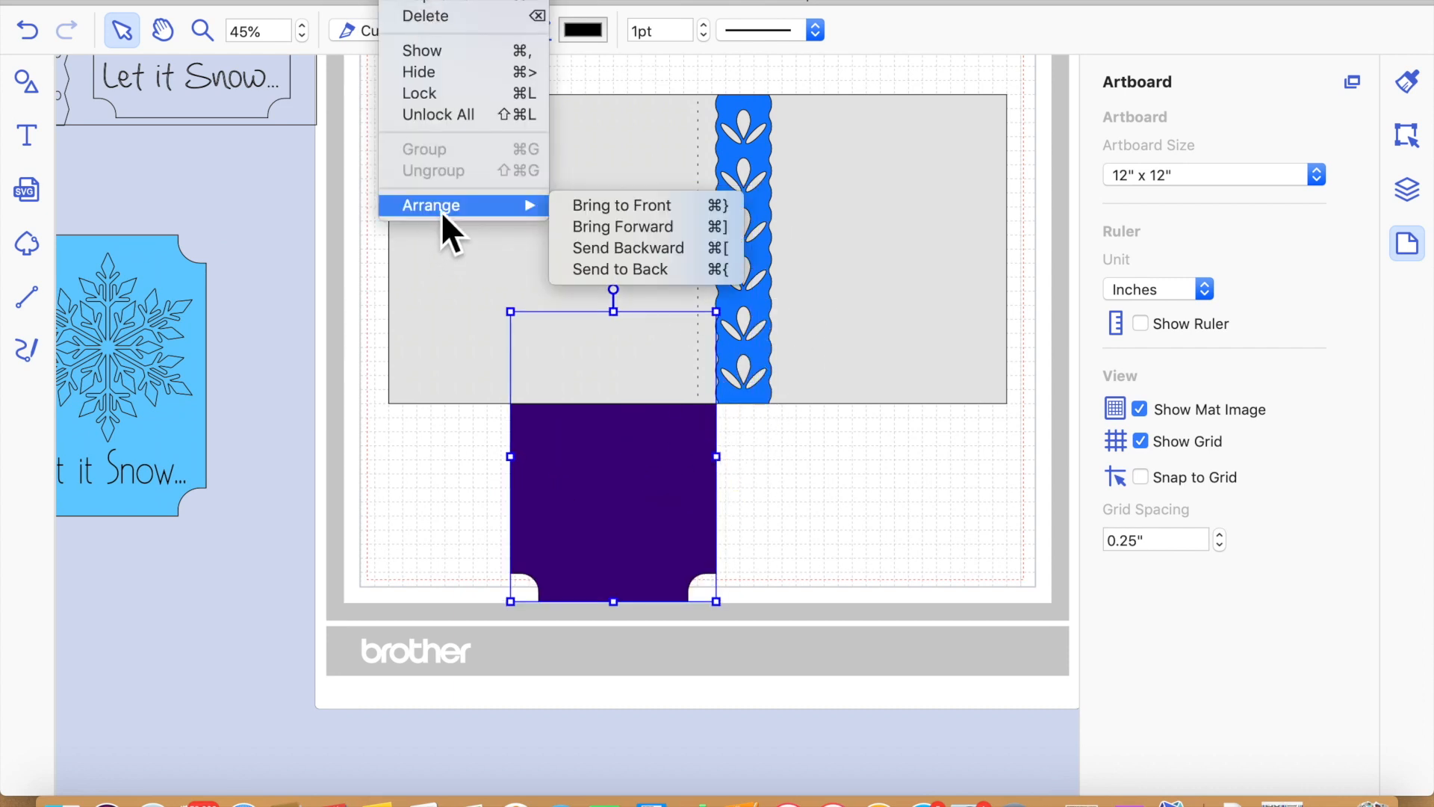
{"action": "left_click", "coordinate": [666, 213]}
{"action": "left_click_drag", "start_coordinate": [627, 551], "coordinate": [905, 339]}
{"action": "left_click", "coordinate": [708, 545]}
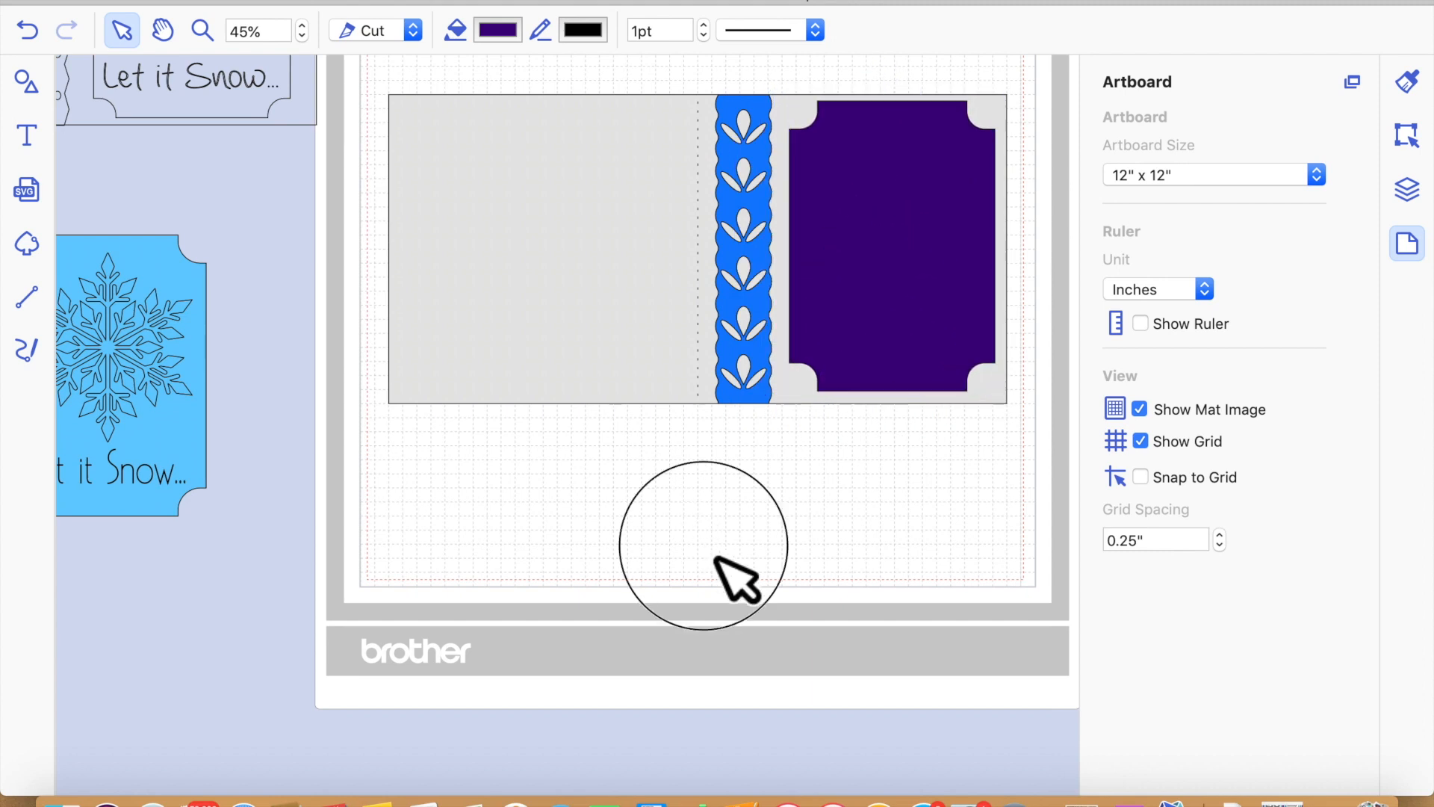
Nudge the dark purple panel slightly down and to the right on the card front
{"action": "left_click", "coordinate": [939, 203]}
{"action": "key", "text": "Down"}
{"action": "key", "text": "Right"}
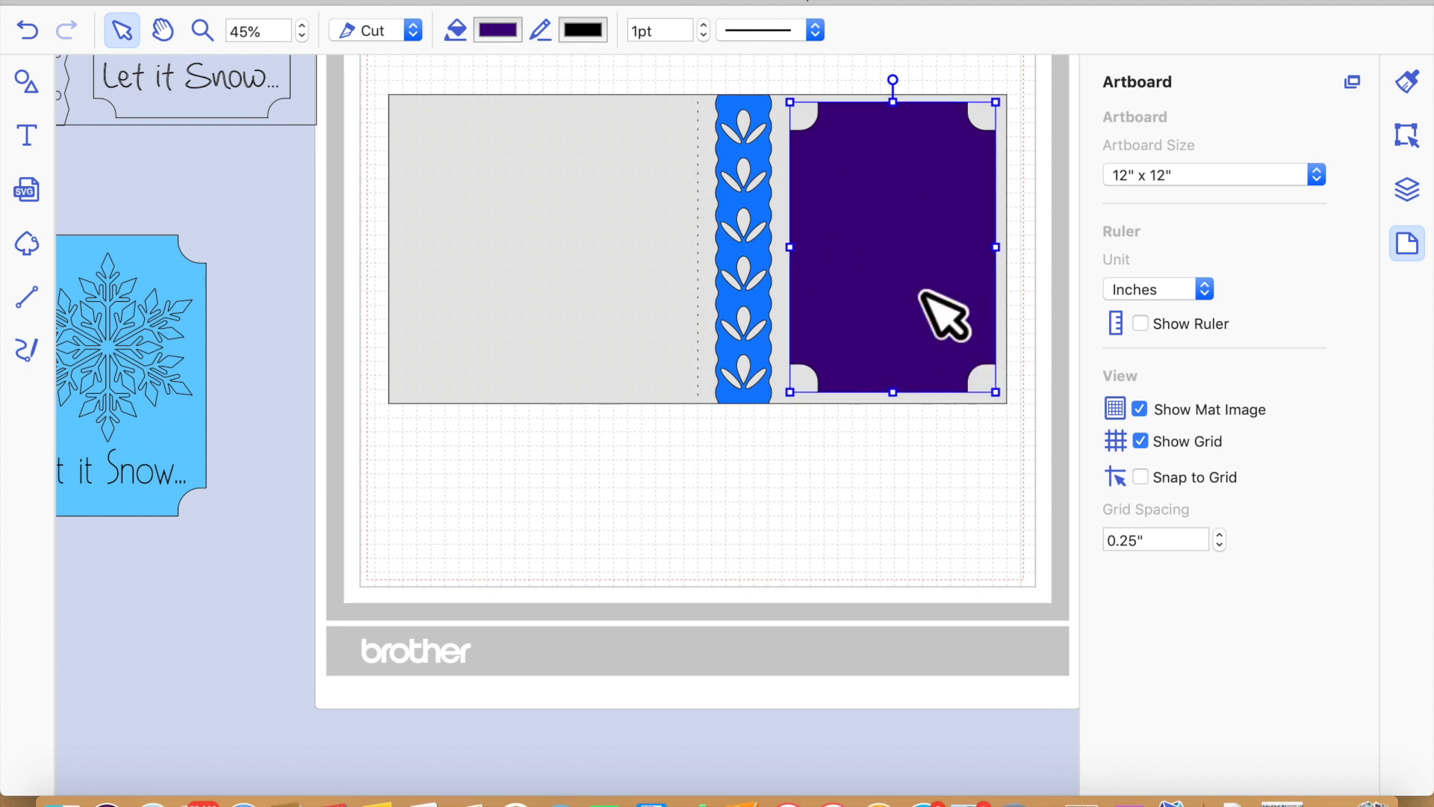
{"action": "double_click", "coordinate": [942, 313]}
{"action": "left_click", "coordinate": [448, 487]}
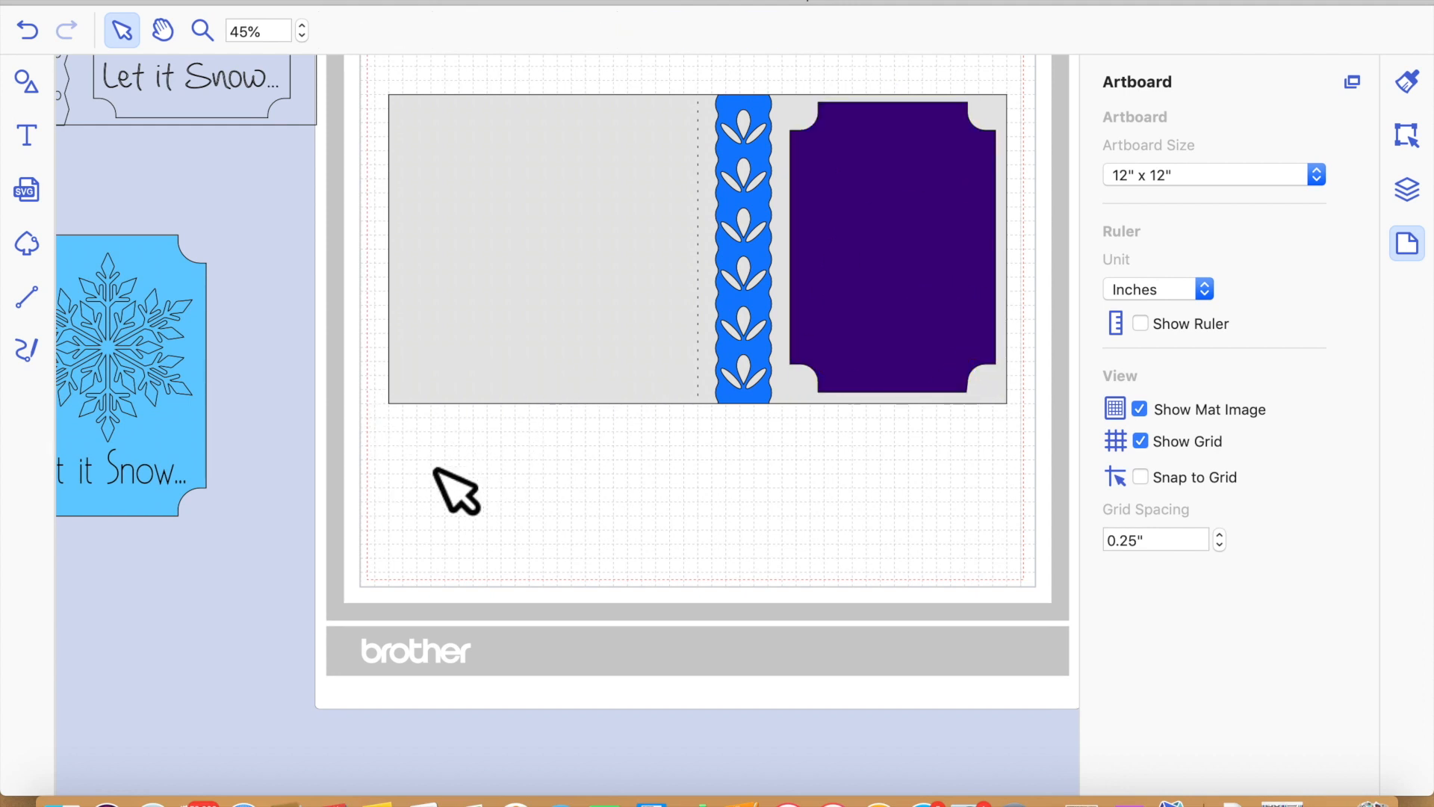
Group the light blue notched panel with its snowflake and 'Let it Snow...' text
{"action": "left_click", "coordinate": [214, 394]}
{"action": "left_click_drag", "start_coordinate": [239, 587], "coordinate": [69, 312]}
{"action": "left_click_drag", "start_coordinate": [161, 354], "coordinate": [267, 337]}
{"action": "left_click", "coordinate": [412, 2]}
{"action": "left_click", "coordinate": [420, 151]}
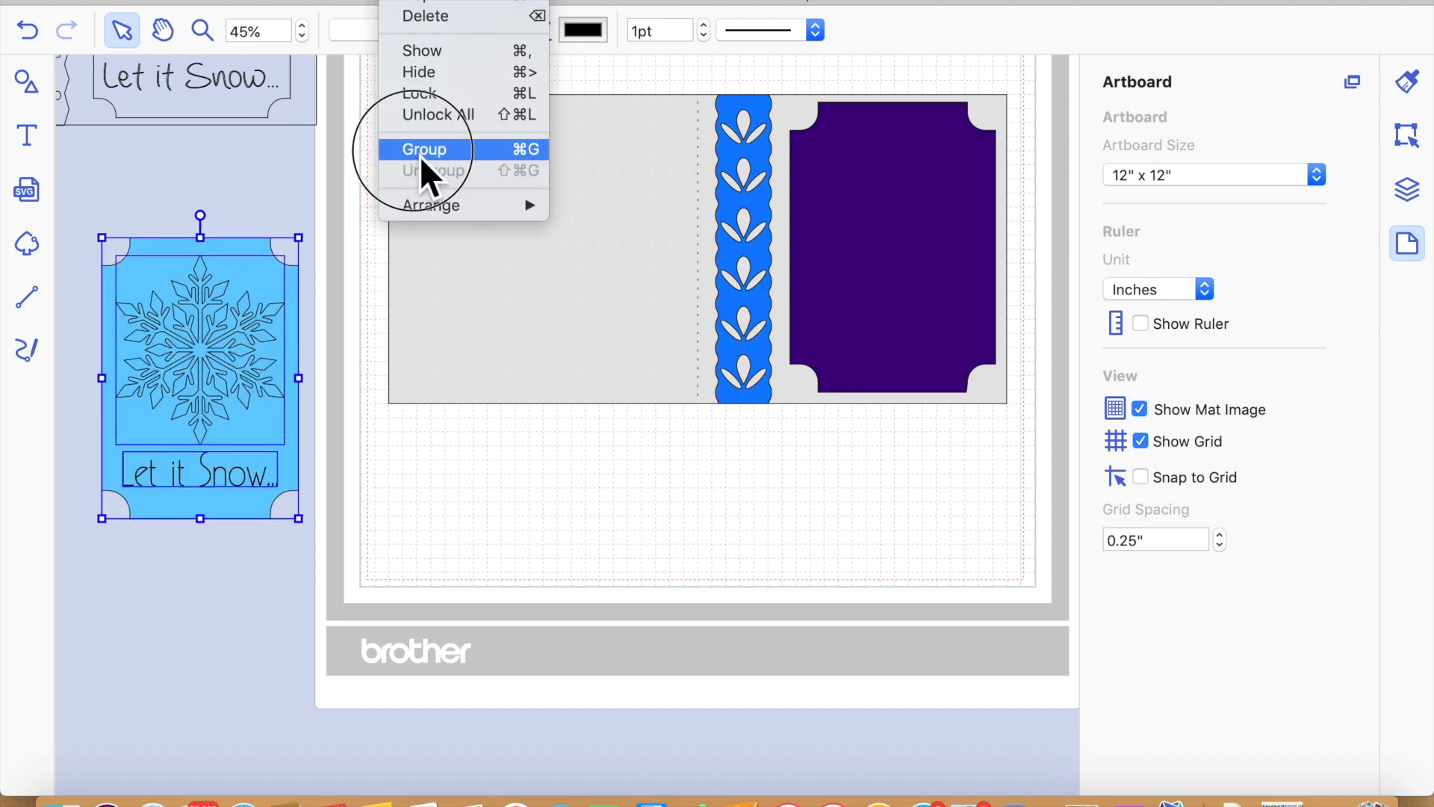
Bring the grouped snowflake panel to the front and center it on the dark purple panel
{"action": "left_click", "coordinate": [382, 2]}
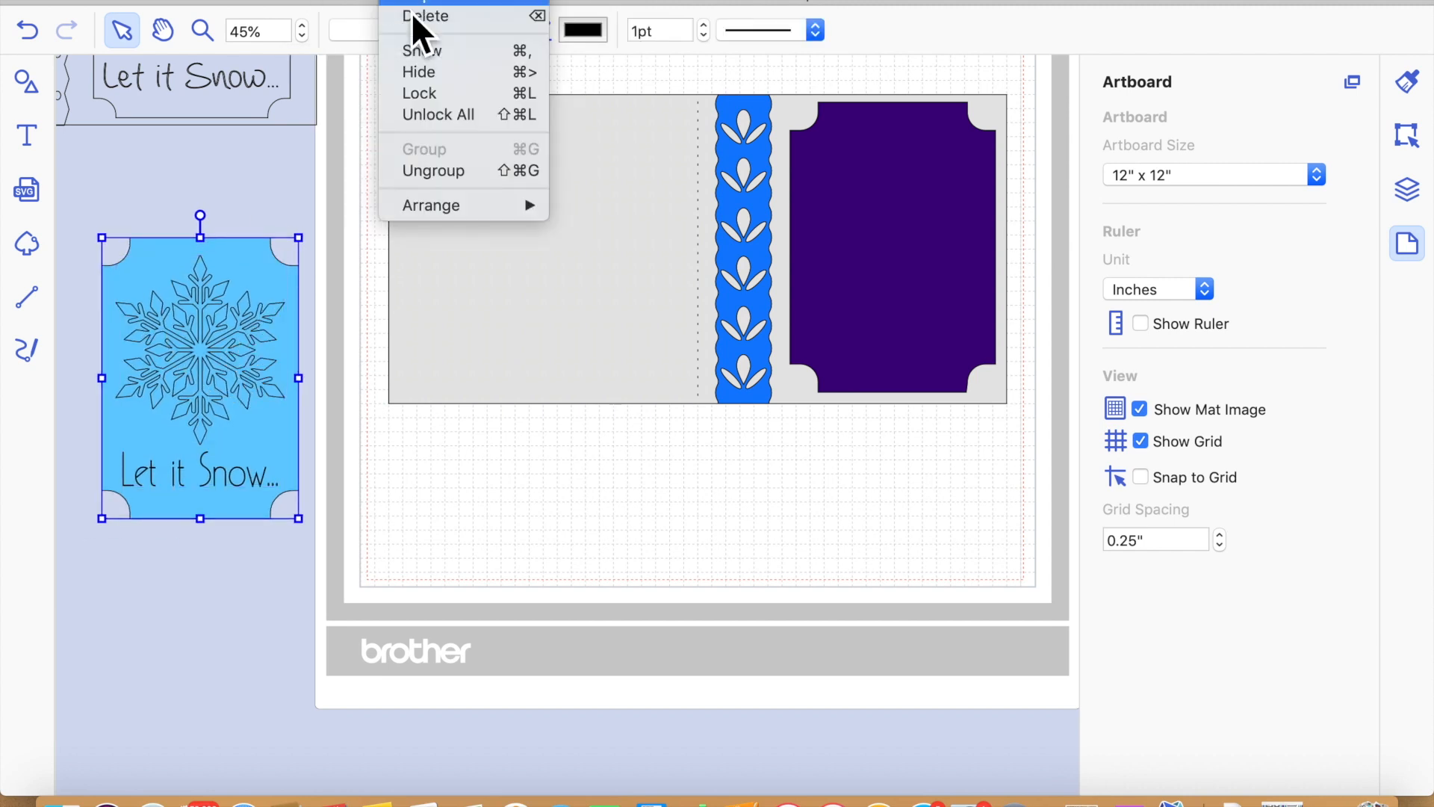
{"action": "mouse_move", "coordinate": [465, 213]}
{"action": "left_click", "coordinate": [650, 206]}
{"action": "left_click_drag", "start_coordinate": [832, 281], "coordinate": [944, 149]}
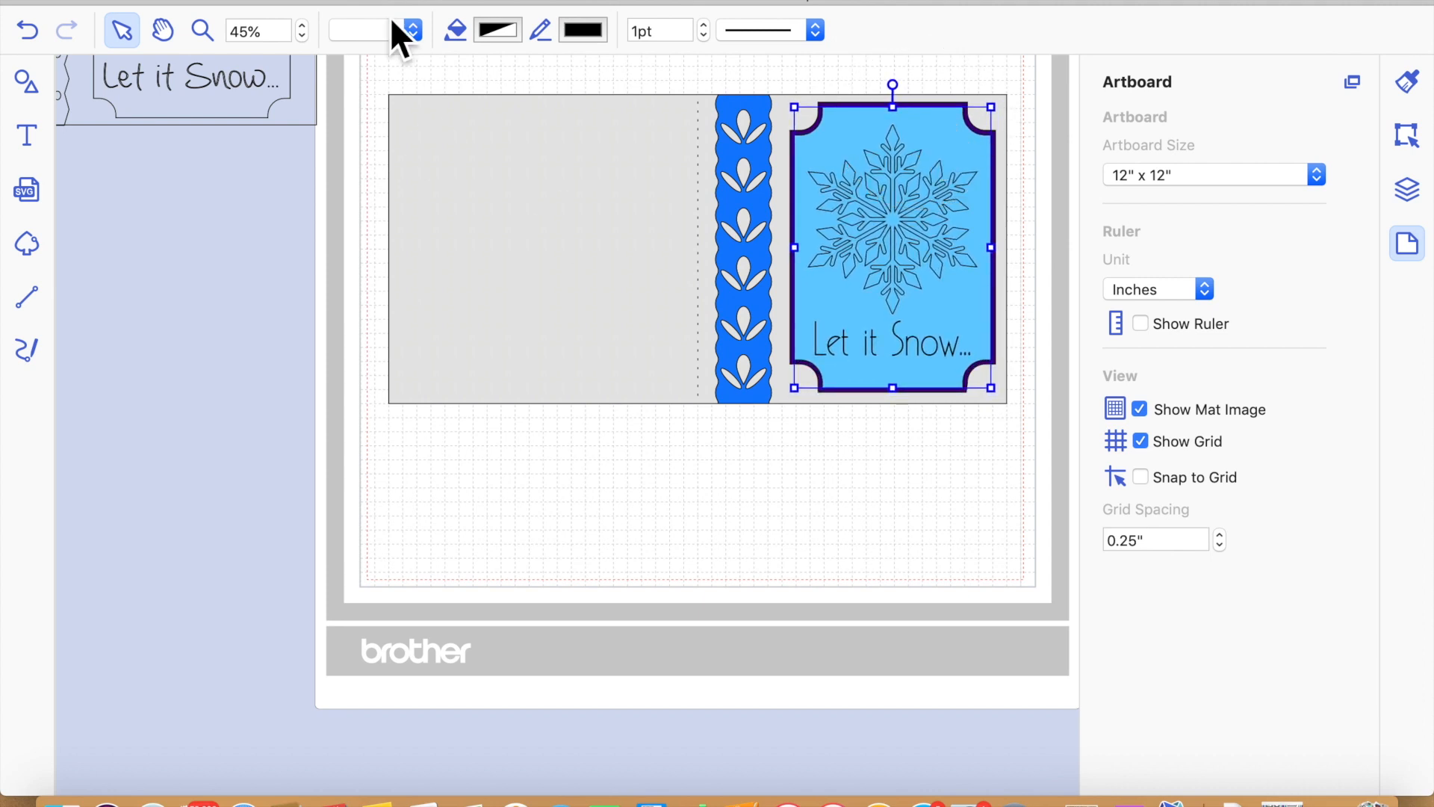
Ungroup the light blue panel, snowflake and text on the card front
{"action": "left_click", "coordinate": [418, 1]}
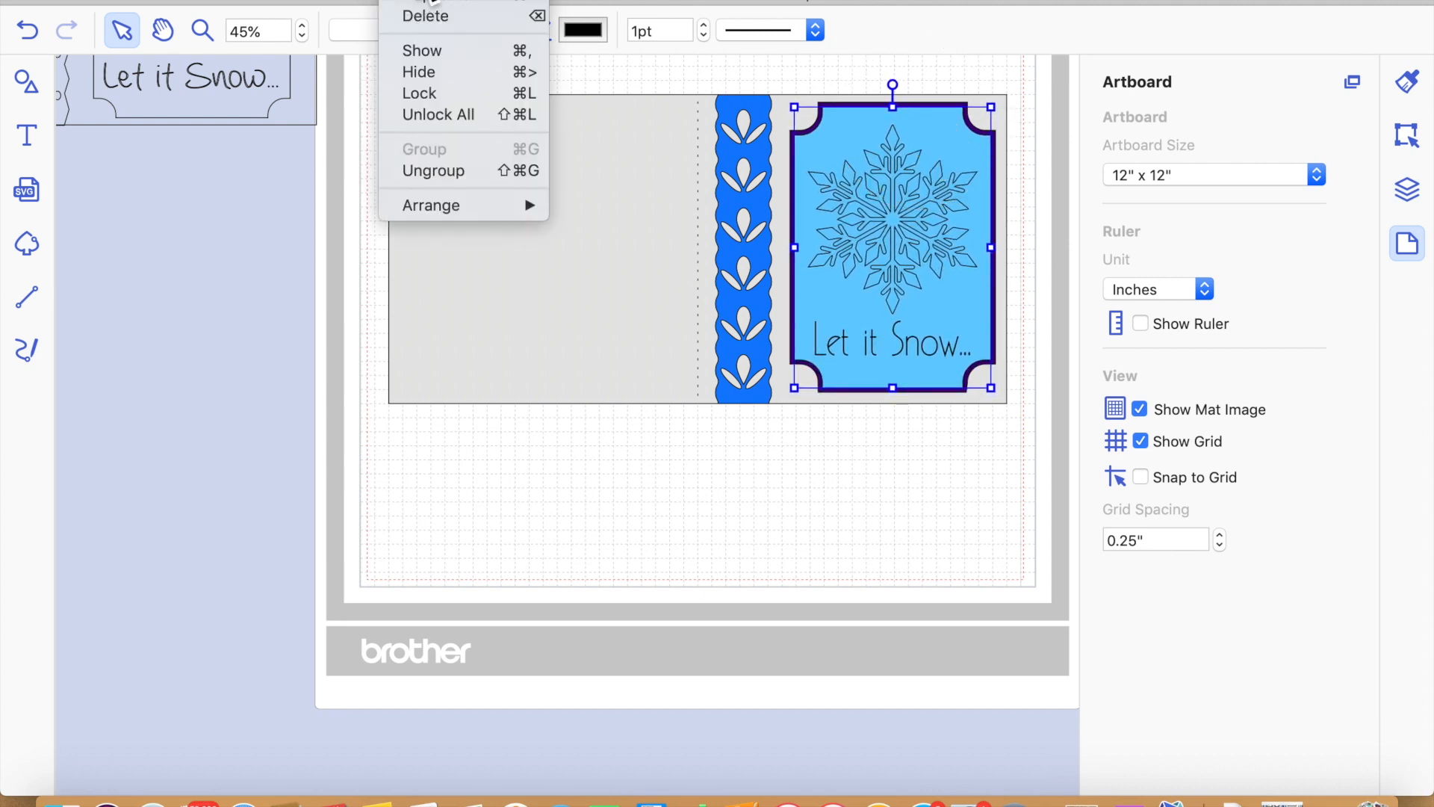
{"action": "left_click", "coordinate": [428, 171]}
{"action": "left_click", "coordinate": [639, 508]}
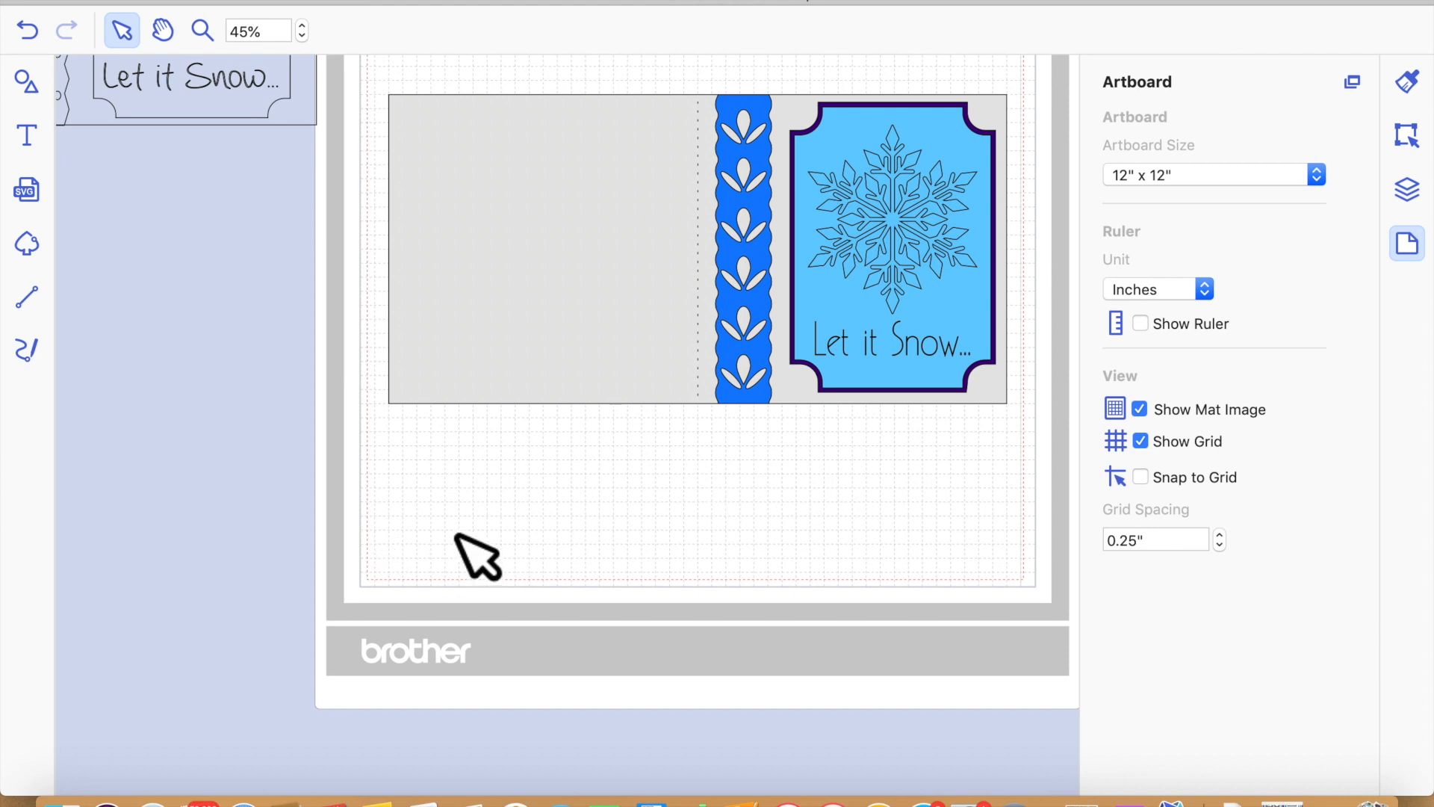
Remove the leftover uncolored 'Let it Snow...' card drawing from beside the mat
{"action": "scroll", "coordinate": [477, 555], "scroll_direction": "left", "scroll_amount": 5}
{"action": "scroll", "coordinate": [478, 554], "scroll_direction": "up", "scroll_amount": 2}
{"action": "left_click_drag", "start_coordinate": [502, 225], "coordinate": [119, 123]}
{"action": "left_click", "coordinate": [122, 129]}
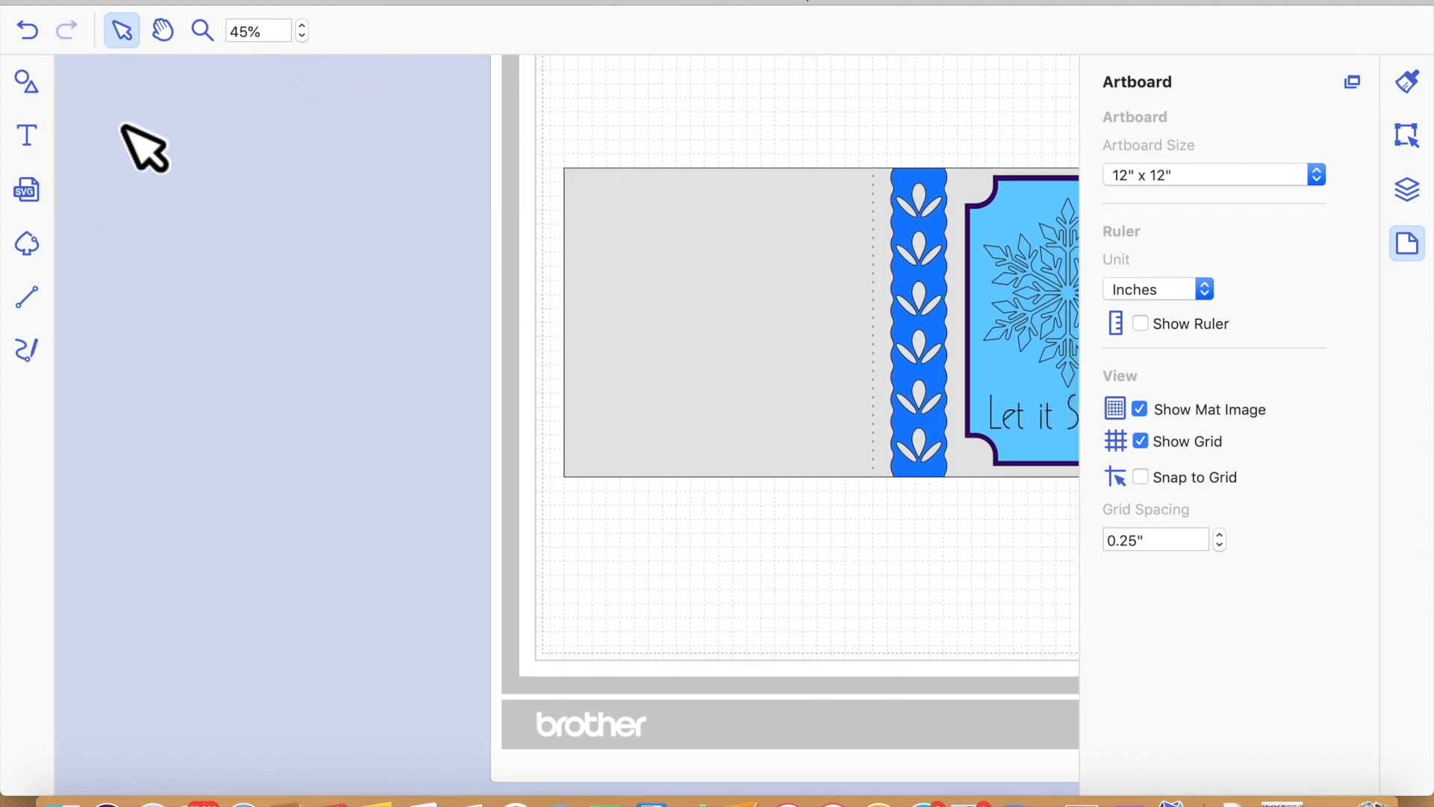
{"action": "scroll", "coordinate": [352, 321], "scroll_direction": "right", "scroll_amount": 5}
{"action": "scroll", "coordinate": [426, 661], "scroll_direction": "down", "scroll_amount": 2}
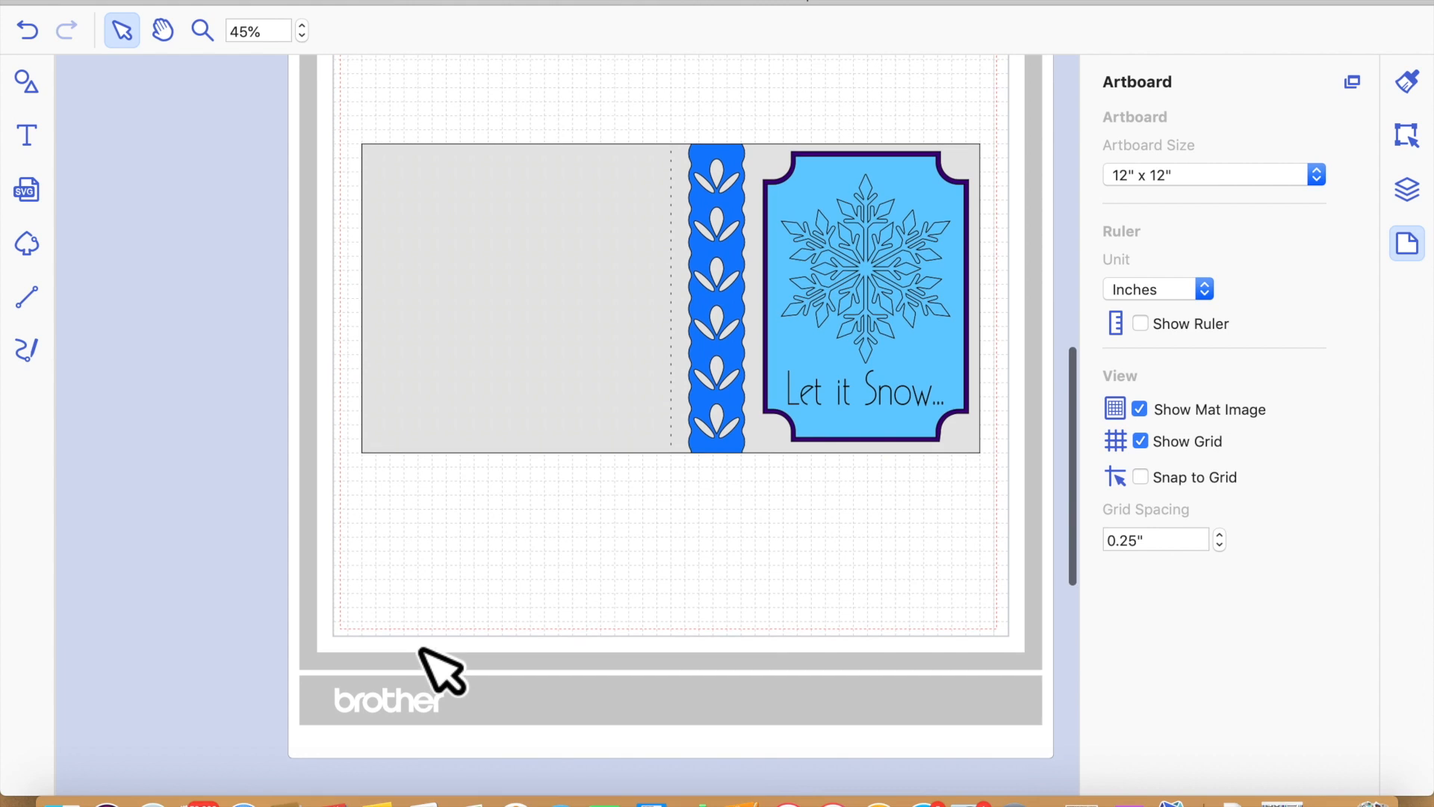